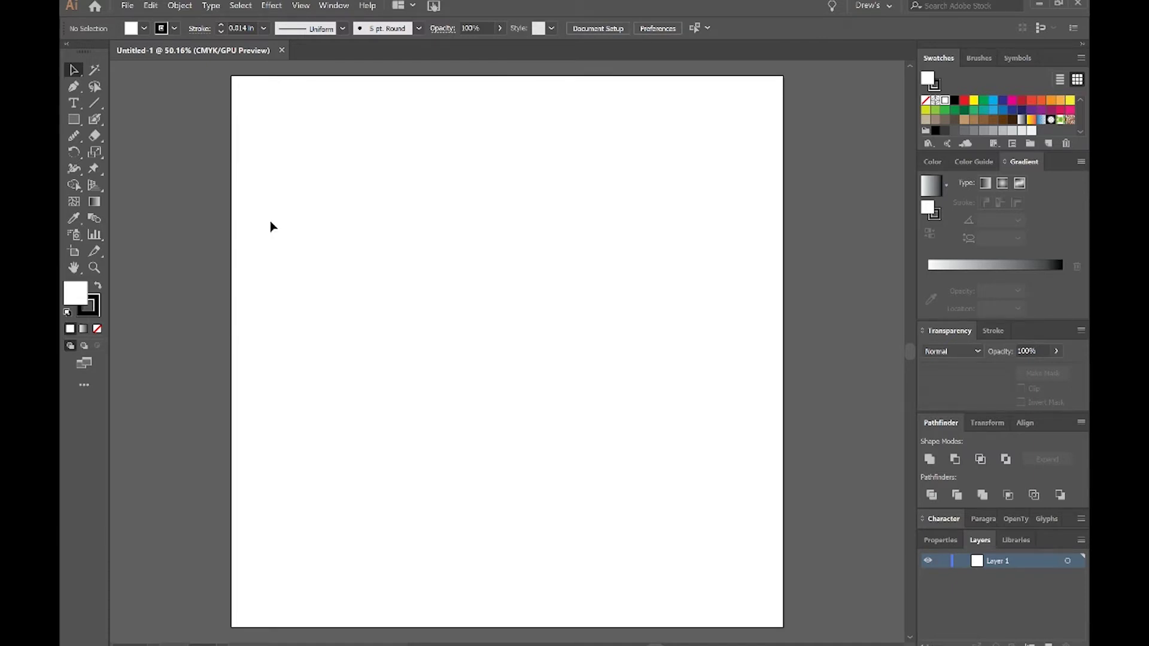
Add an area text frame near the artboard's upper-left corner and fill it with the text DG
left_click(74, 120)
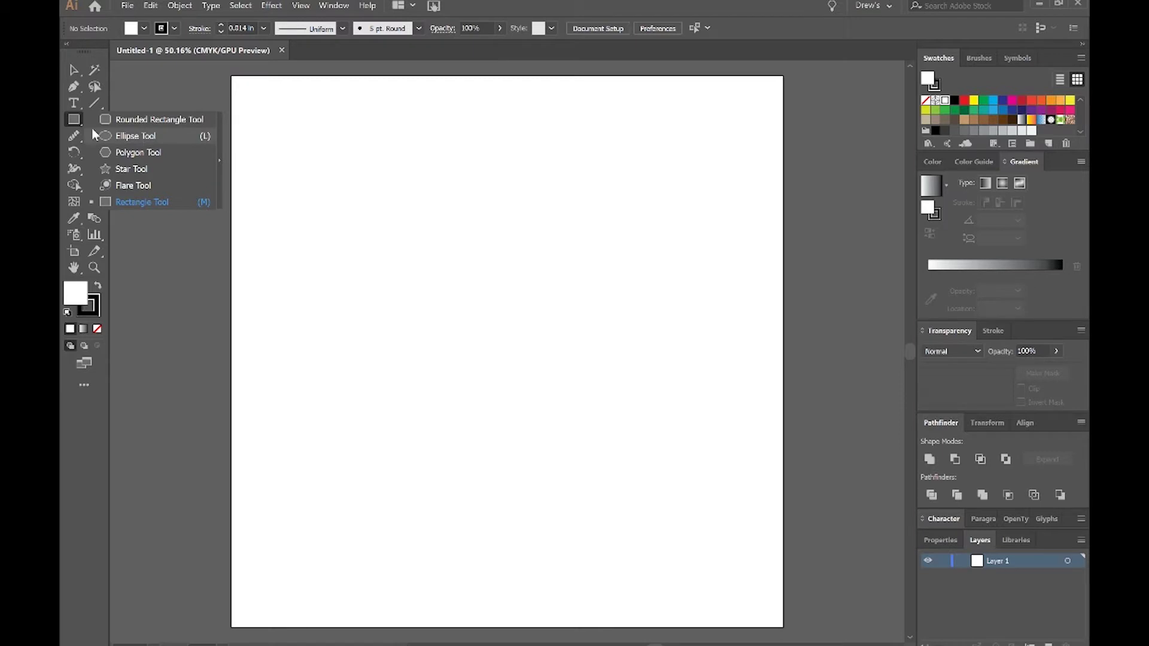
right_click(73, 122)
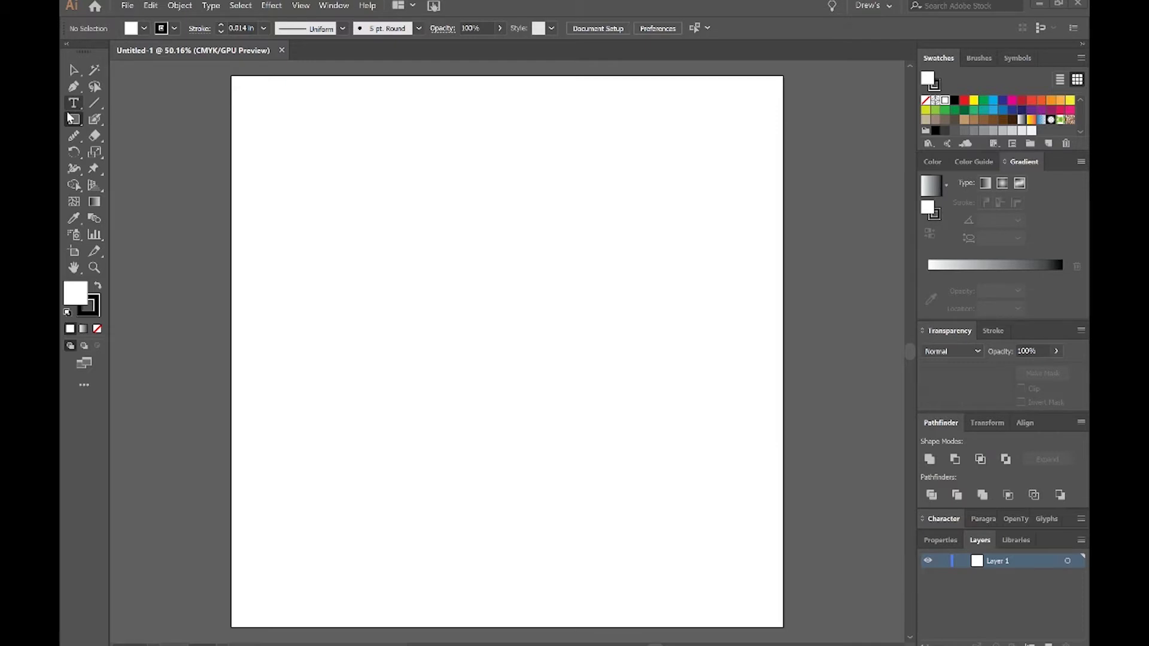
left_click(77, 108)
left_click_drag(253, 102, 409, 161)
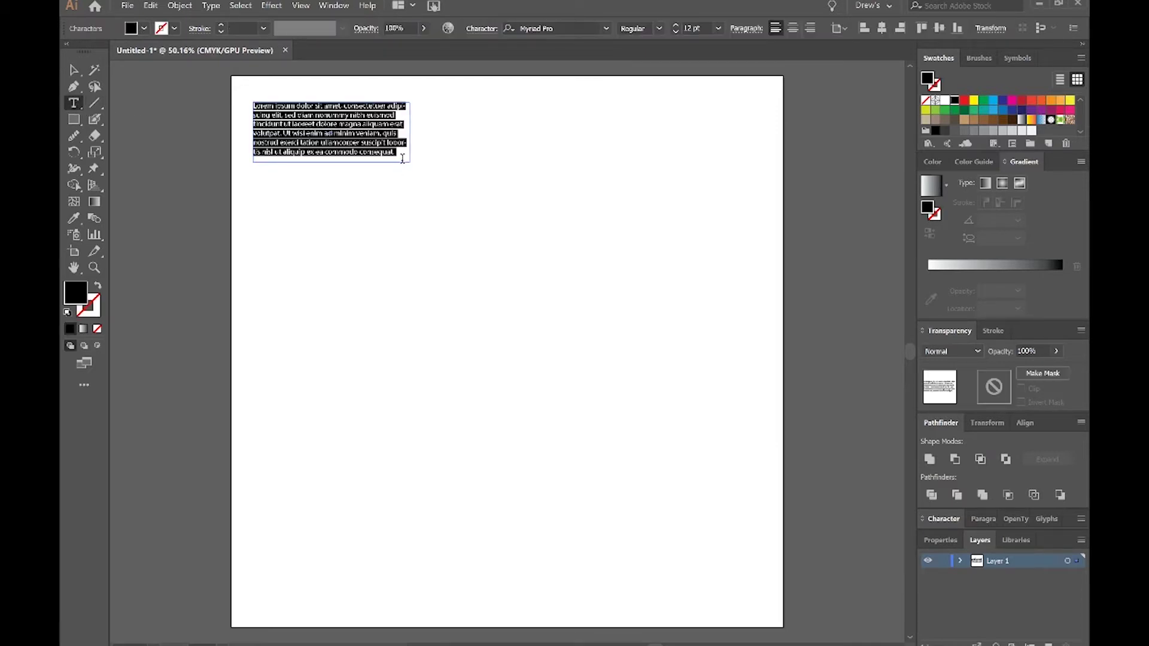
type("DG")
Set the font of the DG text to N I C E Tag
key("ctrl+a")
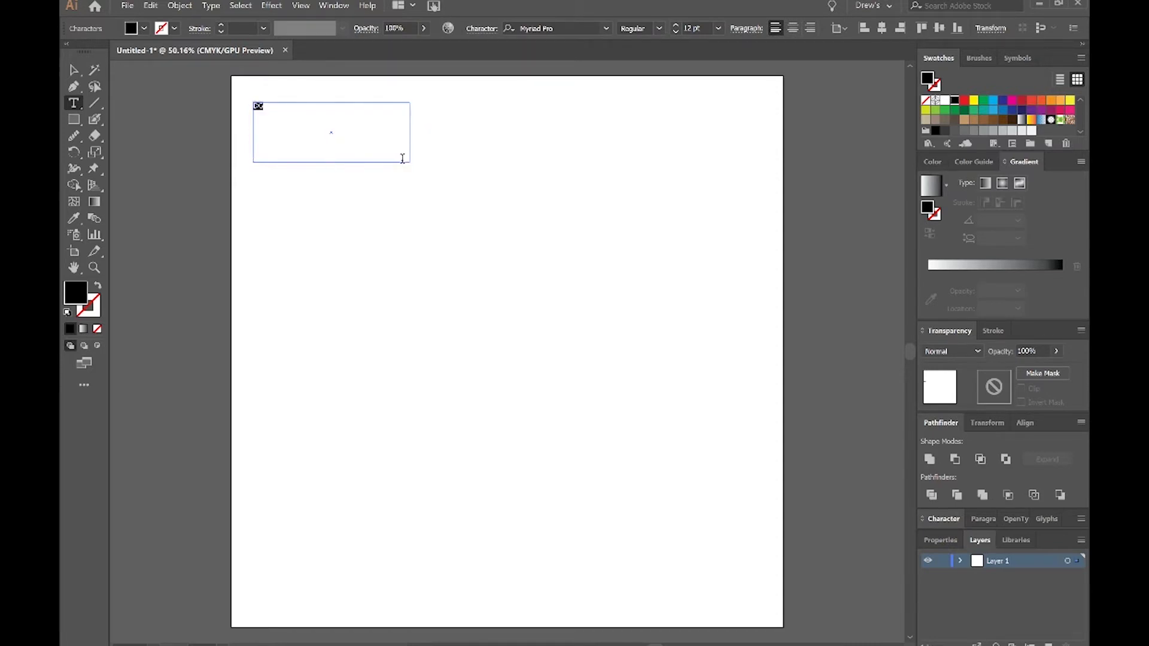
left_click(606, 30)
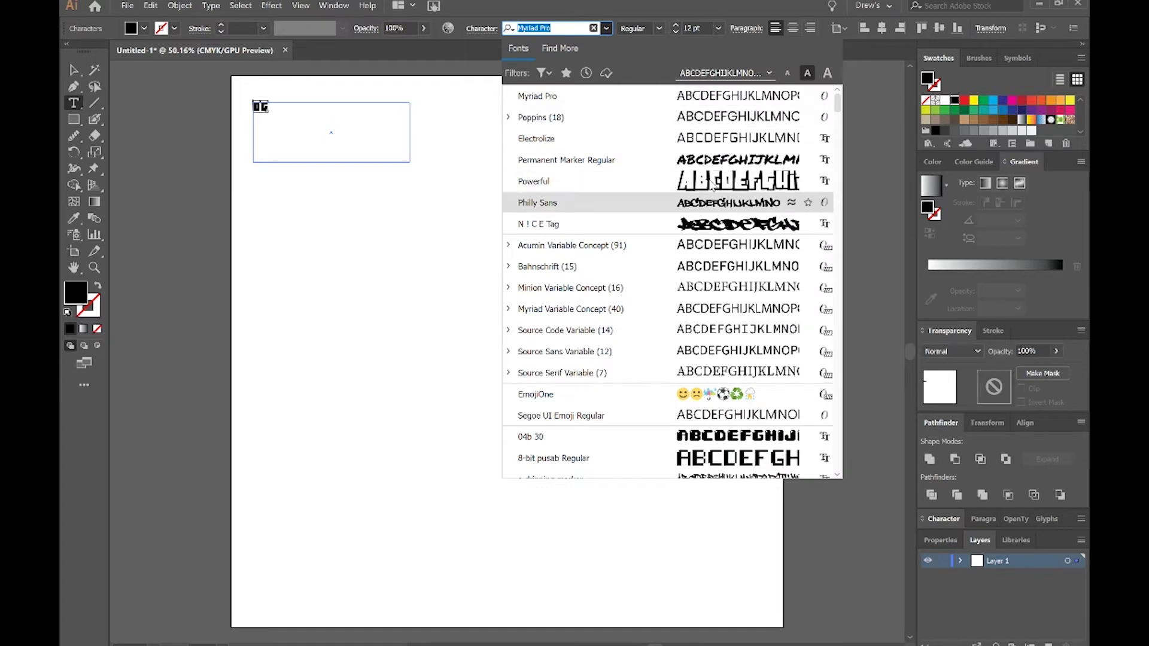
left_click(712, 226)
Convert the DG text to outlines and enlarge it to nearly half the artboard's width
left_click(74, 70)
left_click(262, 108)
right_click(261, 110)
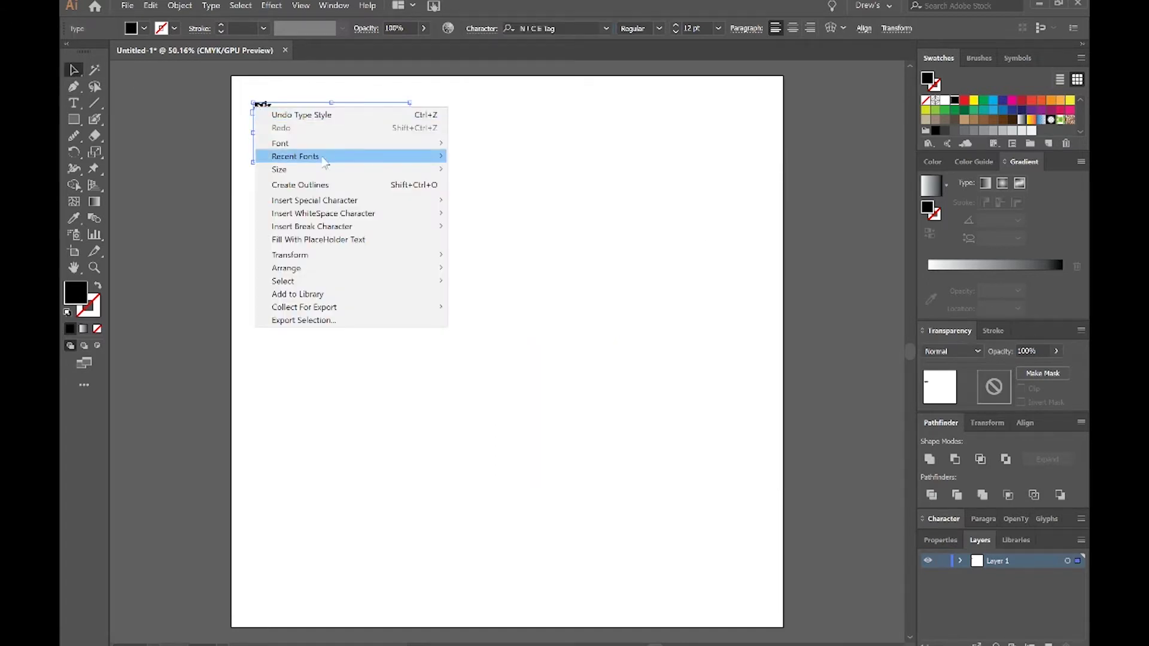
left_click(323, 184)
left_click_drag(270, 112, 493, 249)
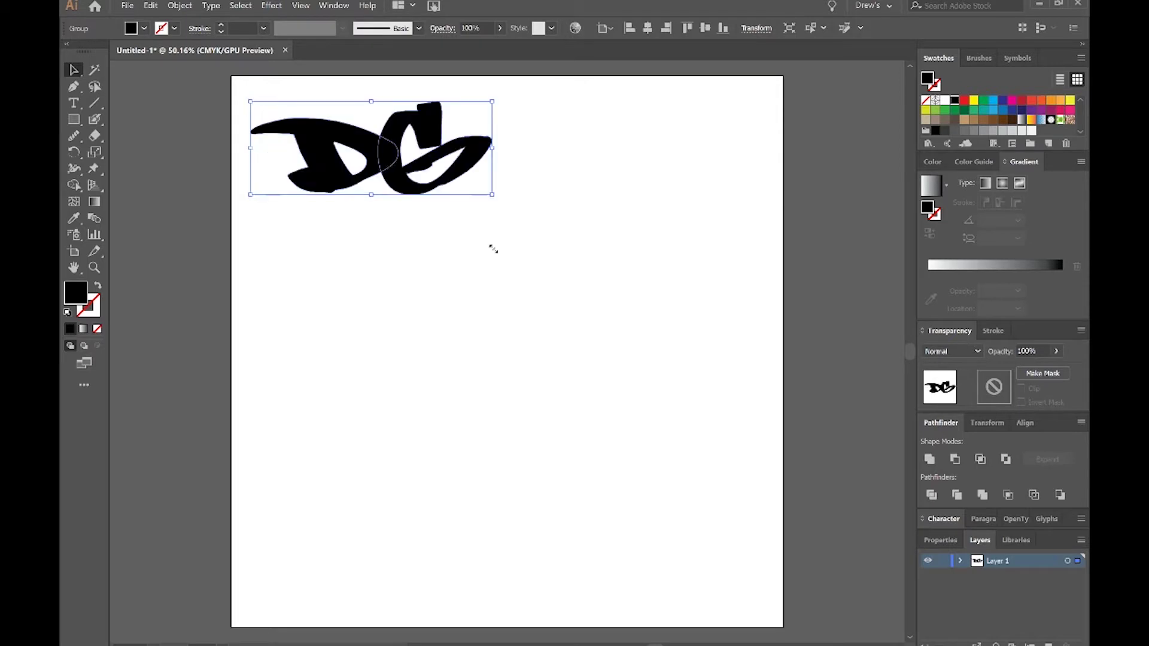
Ungroup the large outlined D and G letters and deselect them
right_click(401, 170)
left_click(431, 261)
left_click(432, 190)
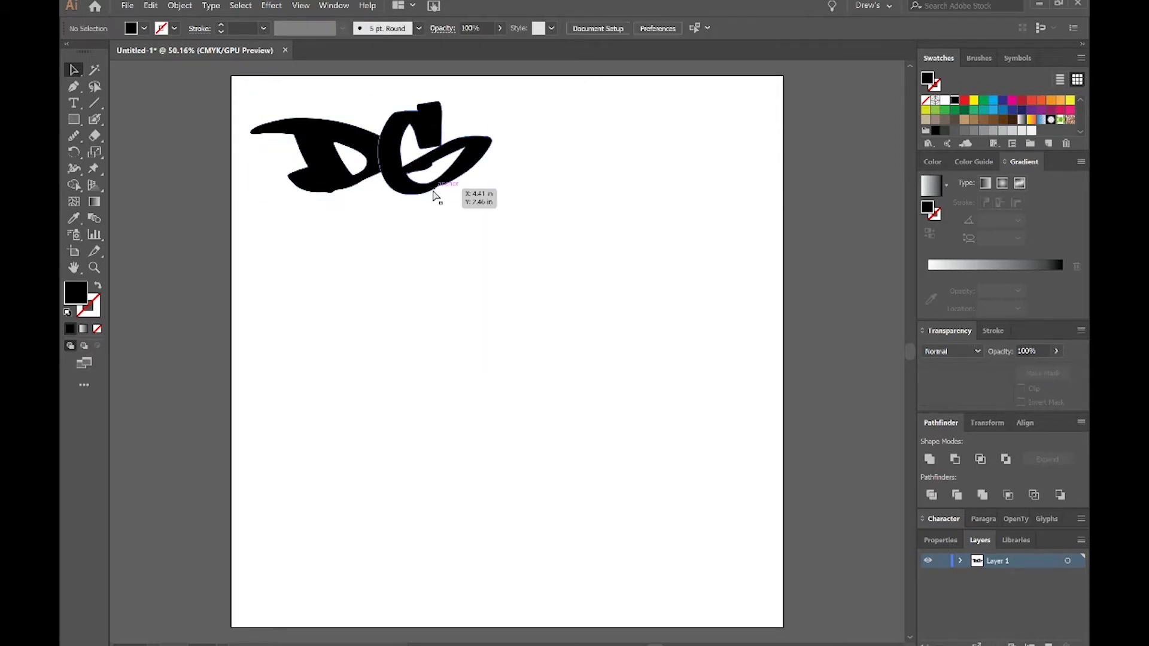
Undo the ungrouping, enlarging and outlining so that DG is an editable text frame again
key("ctrl+z")
key("ctrl+z")
key("ctrl+z")
key("ctrl+z")
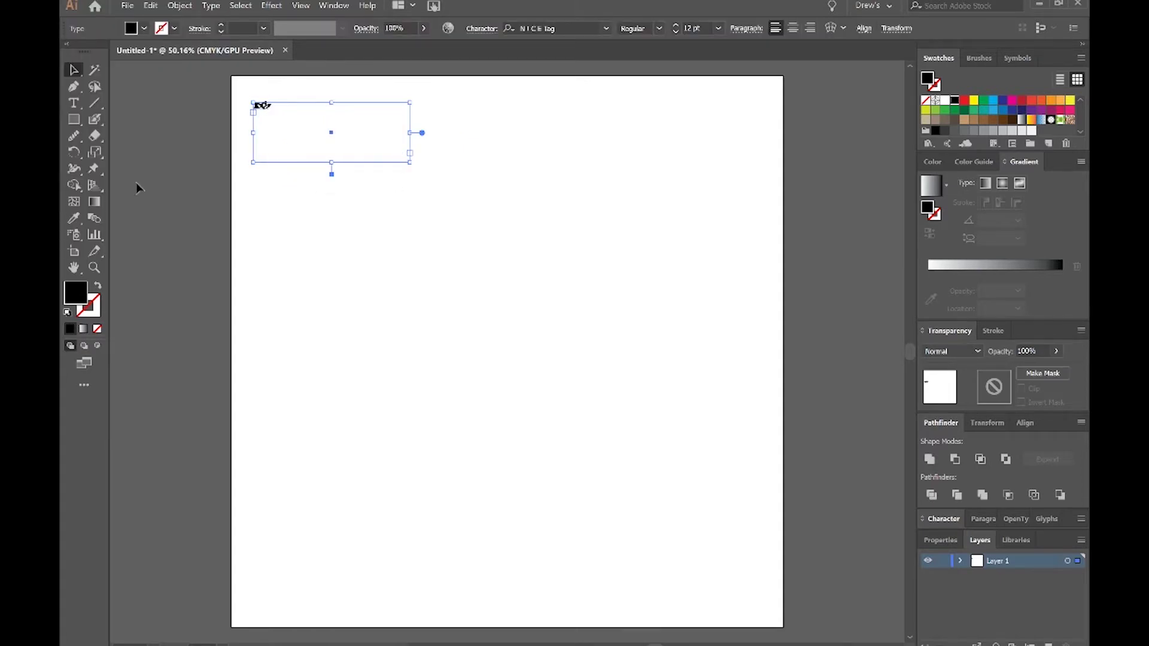
Enlarge the DG text frame and convert its text to outlines
left_click_drag(410, 162, 540, 252)
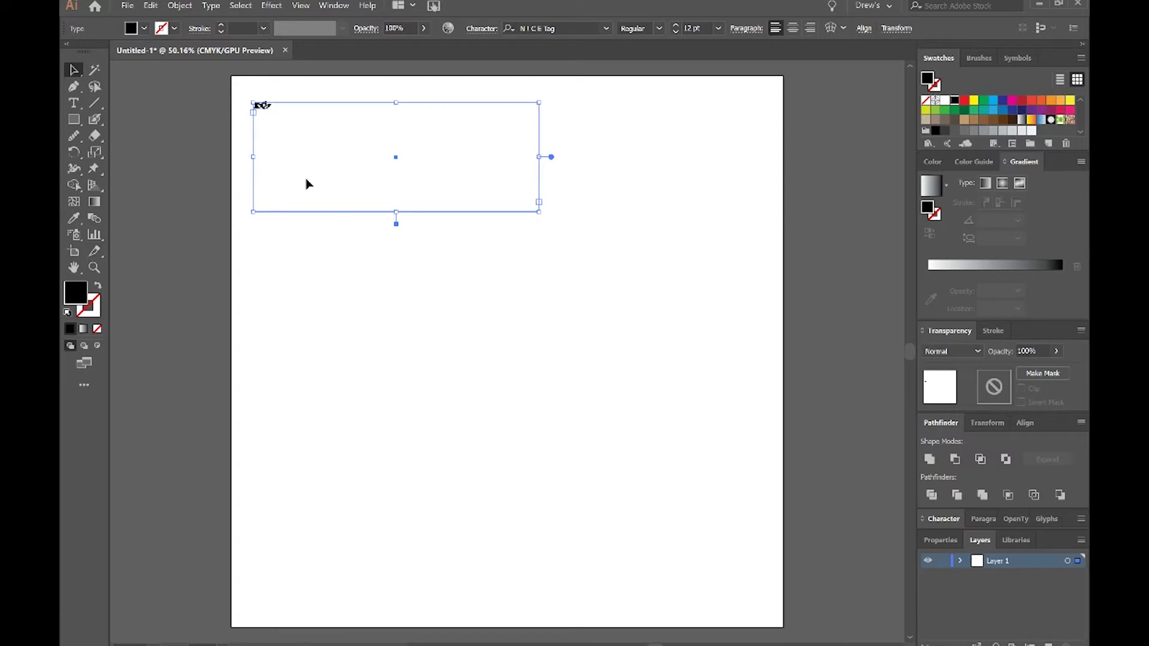
right_click(265, 109)
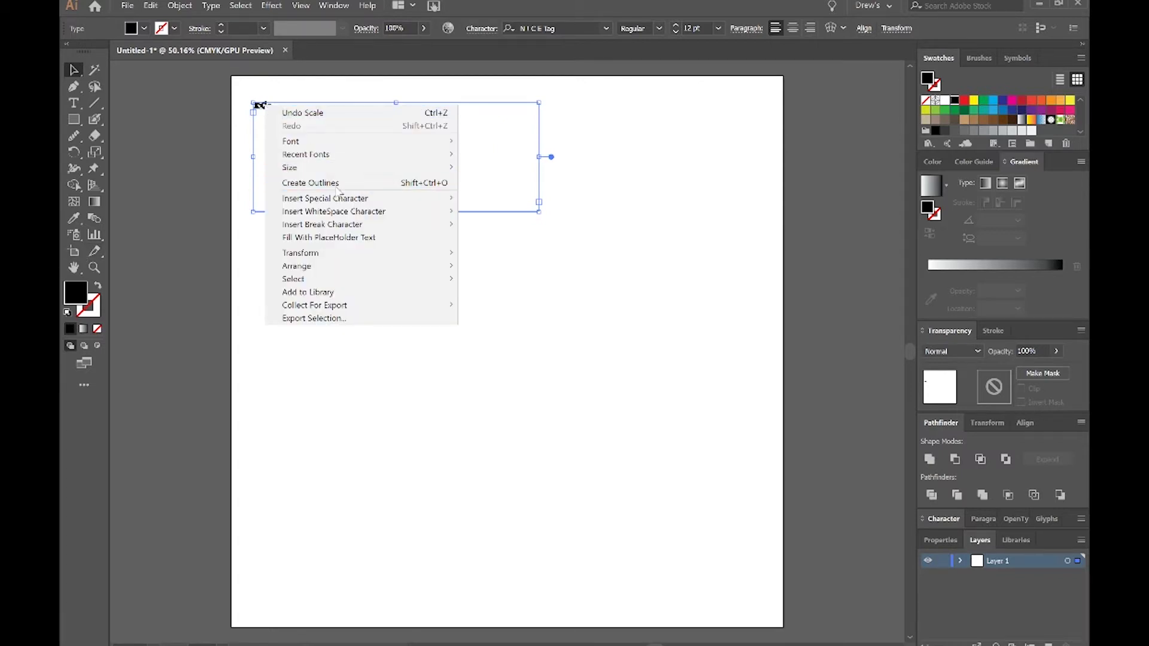
left_click(298, 187)
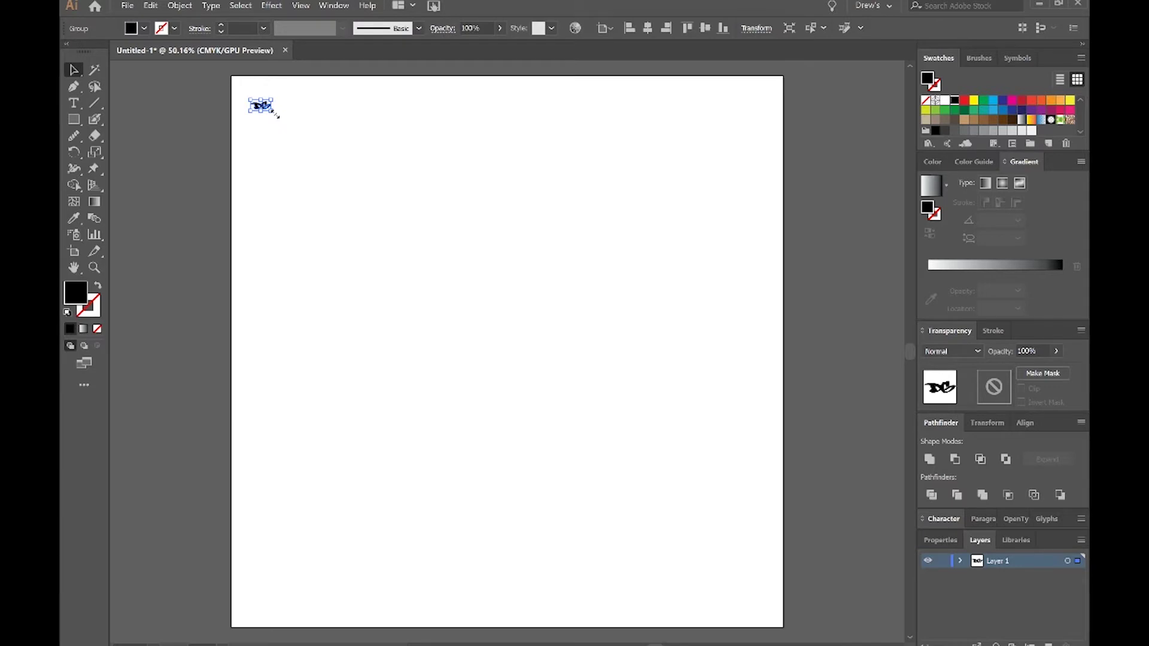
Scale the outlined DG lettering up to about three times its size and deselect it
left_click_drag(276, 114, 362, 133)
left_click(322, 159)
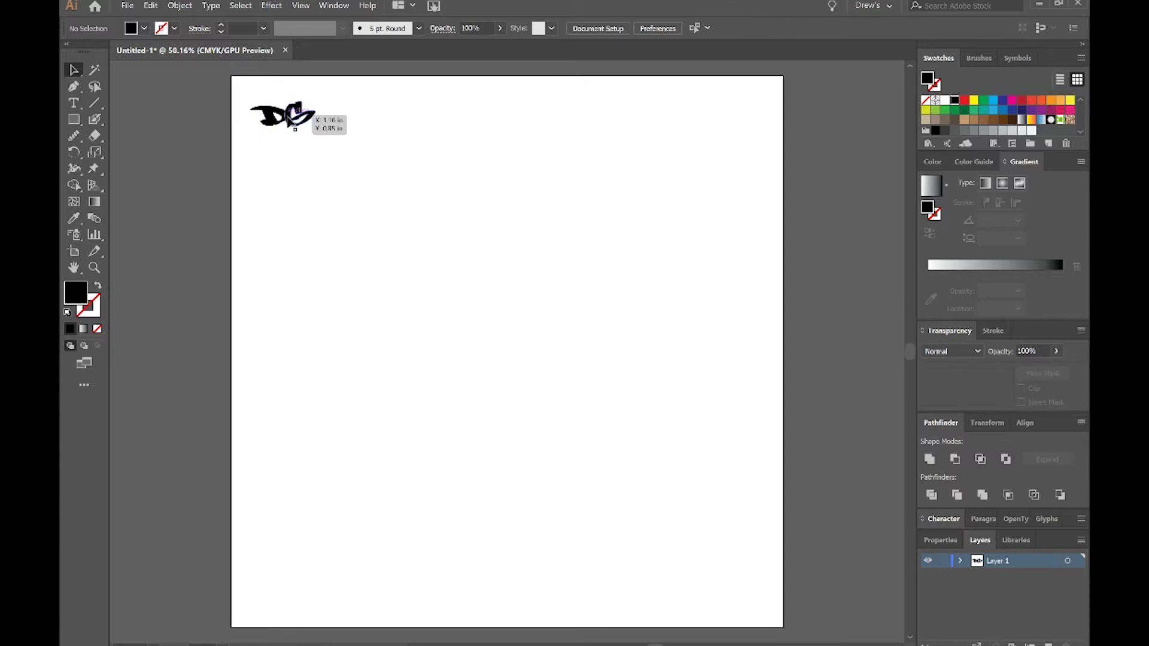
Separate the outlined letters and move them apart, with the G to the right of the D
left_click(284, 122)
left_click_drag(281, 128, 345, 120)
right_click(335, 121)
key("Escape")
left_click(372, 147)
left_click_drag(372, 144, 417, 155)
left_click(338, 125)
mouse_move(323, 128)
left_mouse_down()
mouse_move(287, 151)
mouse_move(341, 141)
left_mouse_up()
left_click(382, 220)
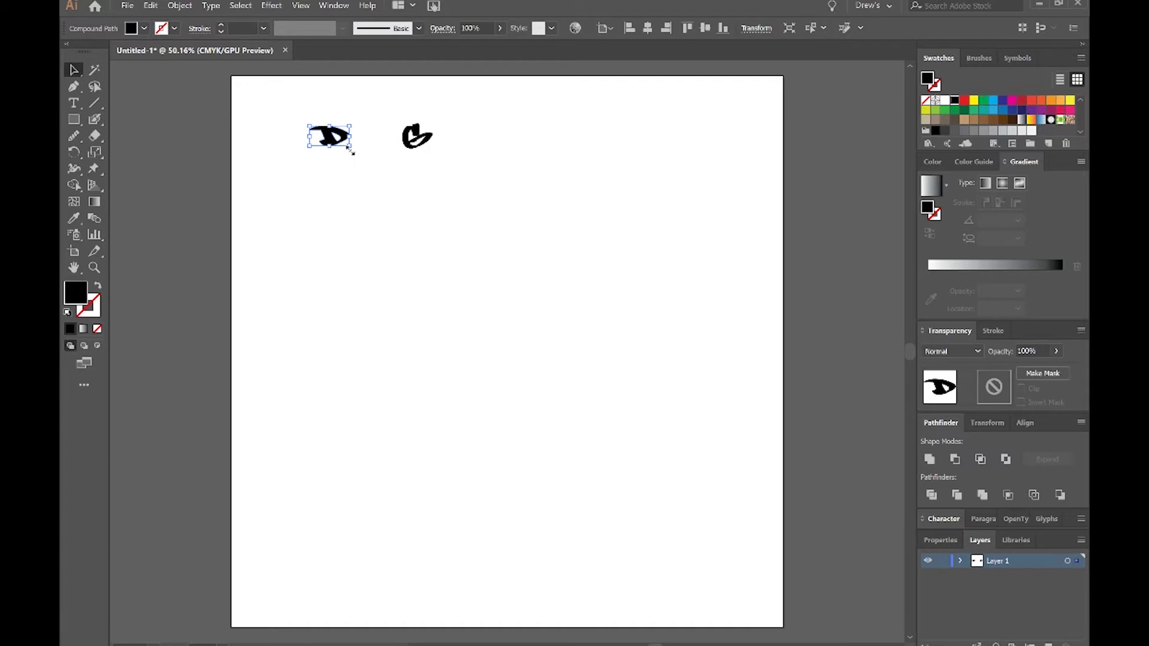
Enlarge the D to about three times its size and move the small G below and to its right
left_click_drag(352, 151, 373, 203)
left_click_drag(427, 140, 464, 250)
left_click(469, 284)
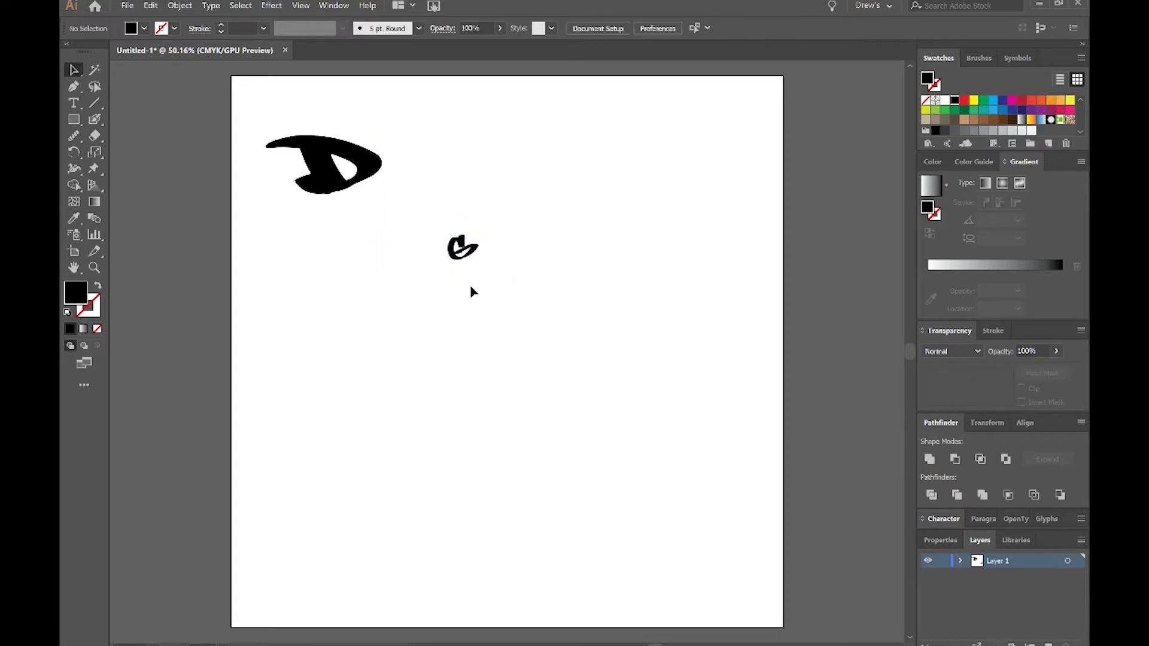
Swap the fill and stroke of both letters, leaving them with no fill and a black stroke
left_click(344, 188)
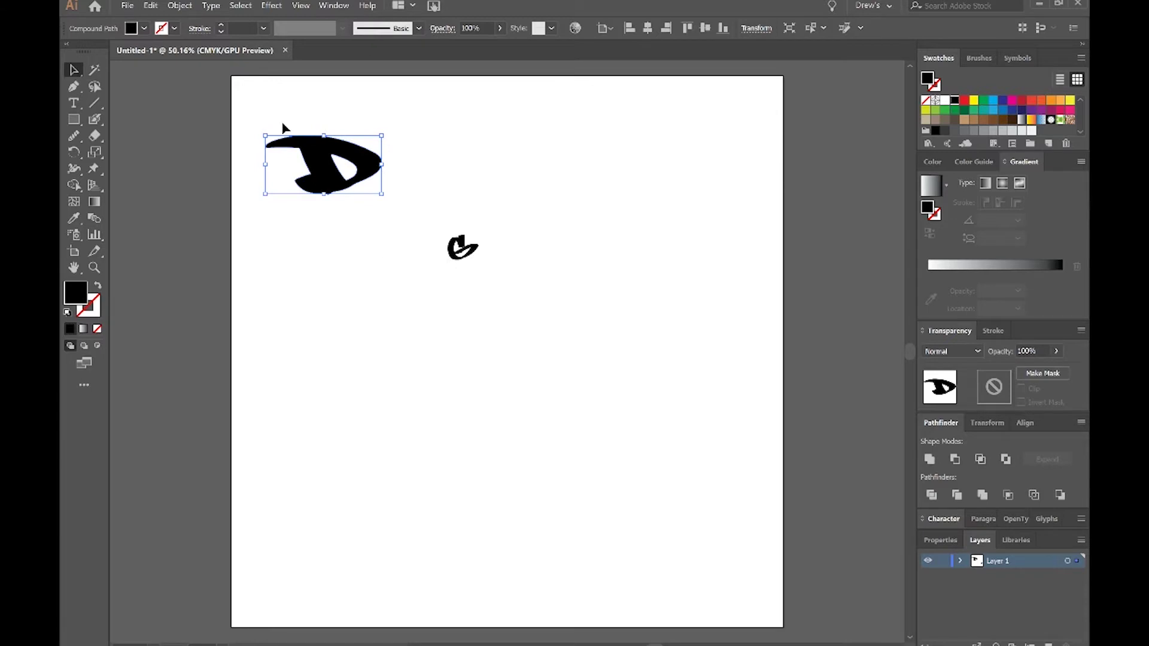
key("ctrl+a")
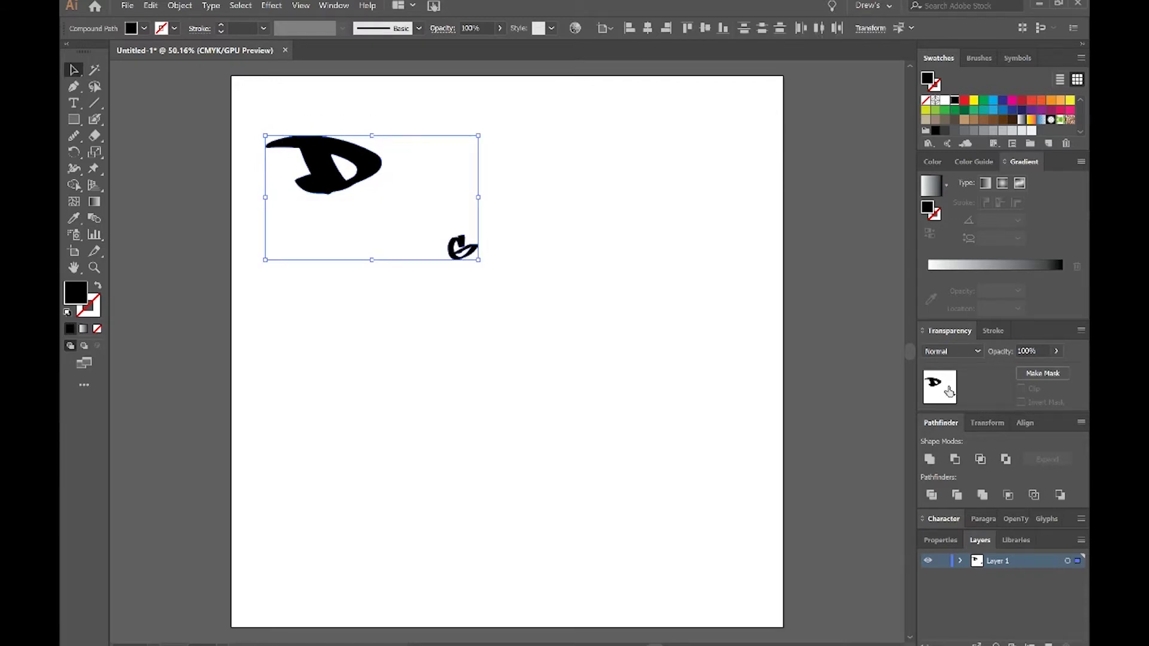
left_click(992, 337)
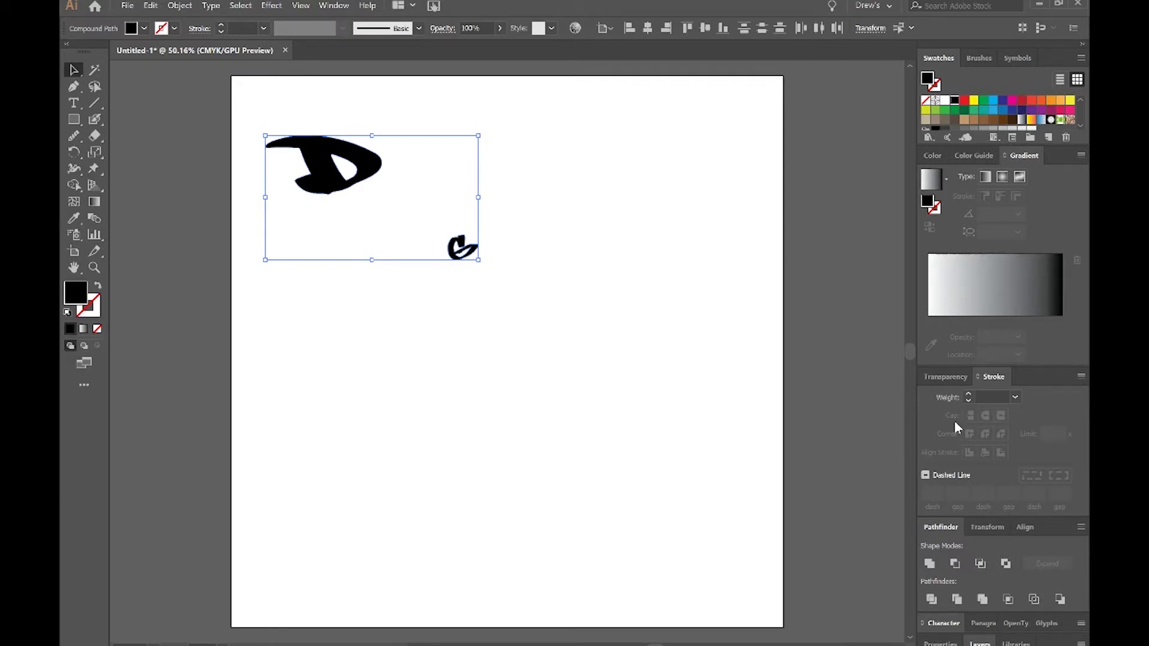
left_click(450, 358)
left_click_drag(583, 317, 362, 195)
left_click(99, 288)
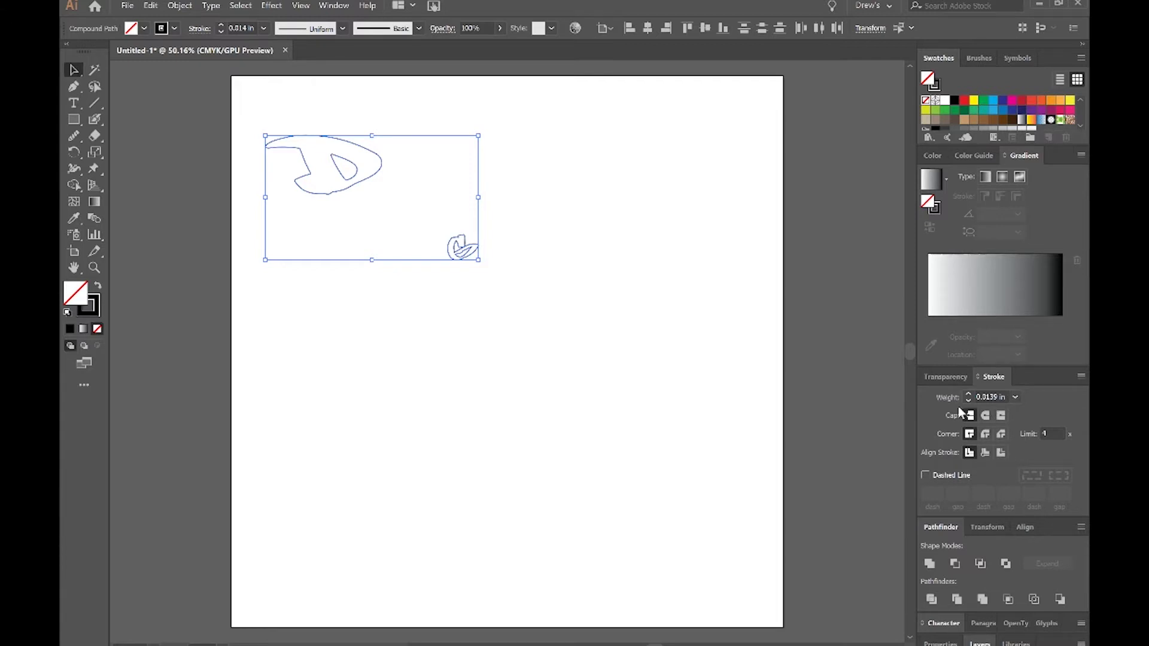
Align the strokes of both letters to the outside and set their weight to 0.125 in
left_click(1000, 452)
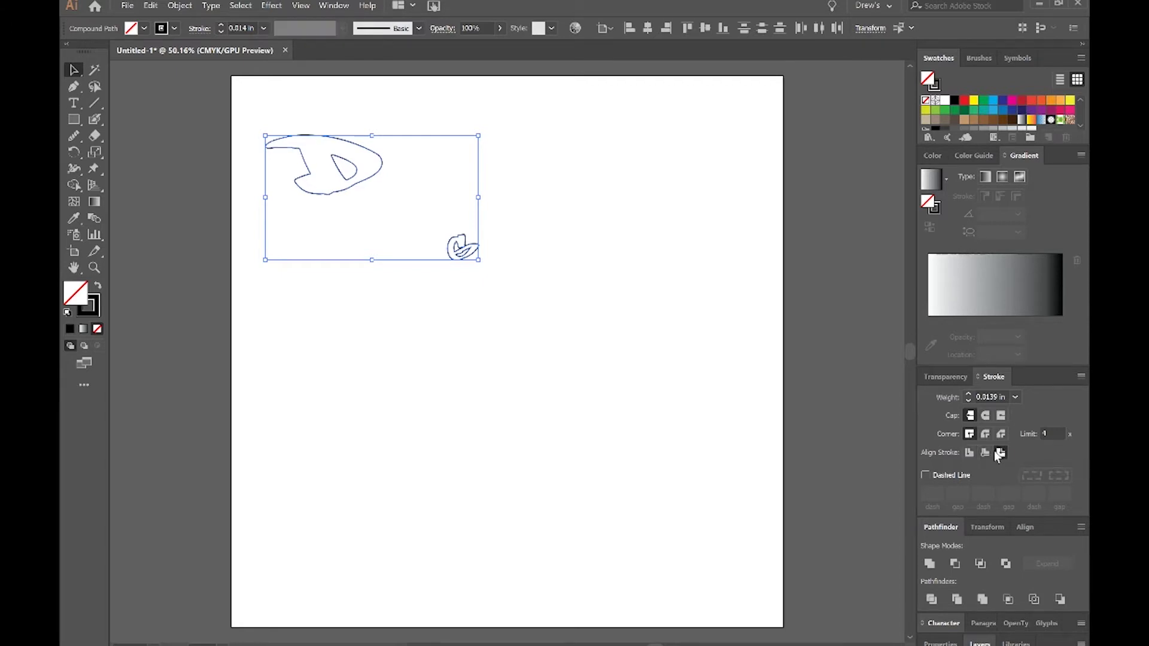
left_click(1014, 396)
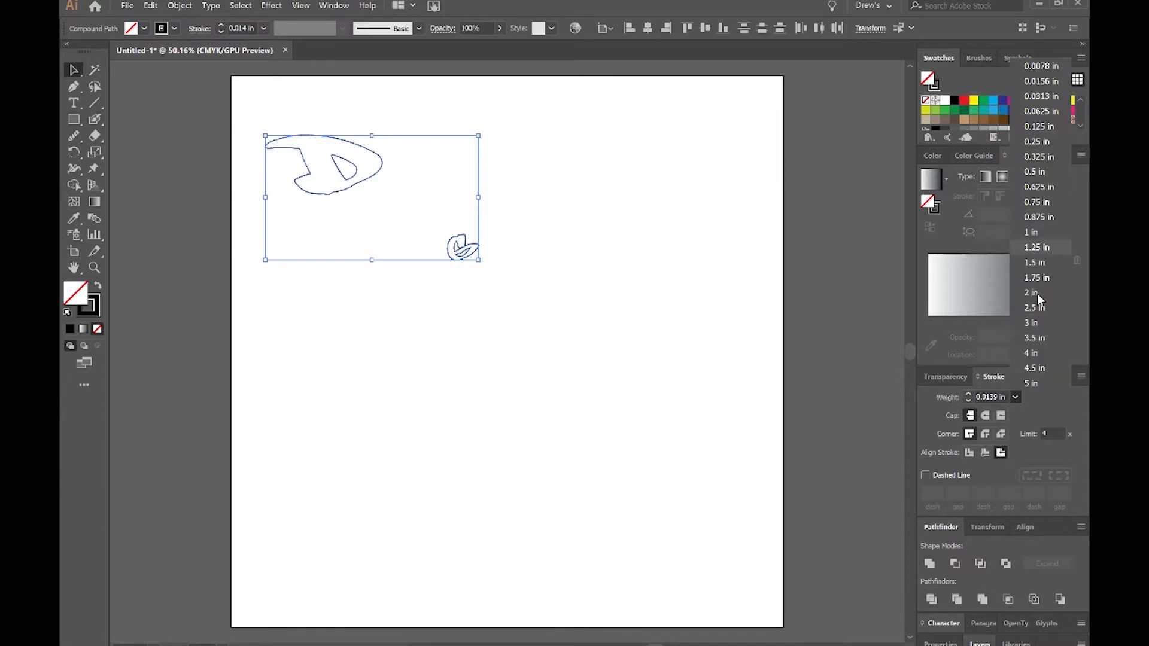
left_click(1039, 127)
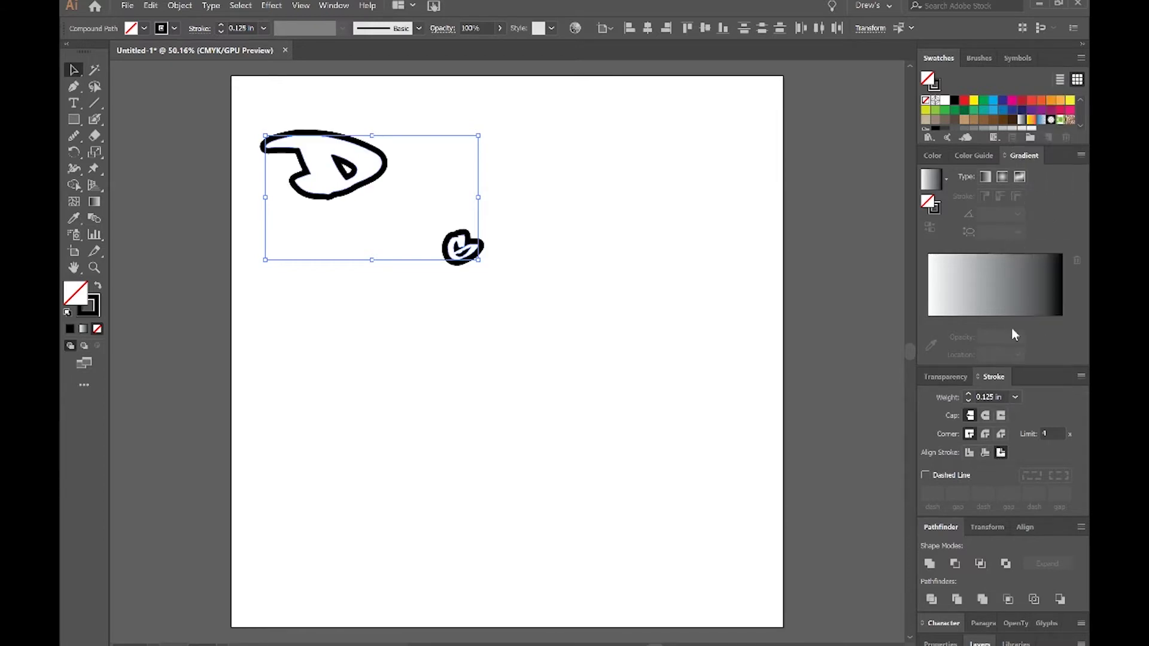
Try stroke weights of 0.0313 in and 0.0625 in on both letters
left_click(1015, 397)
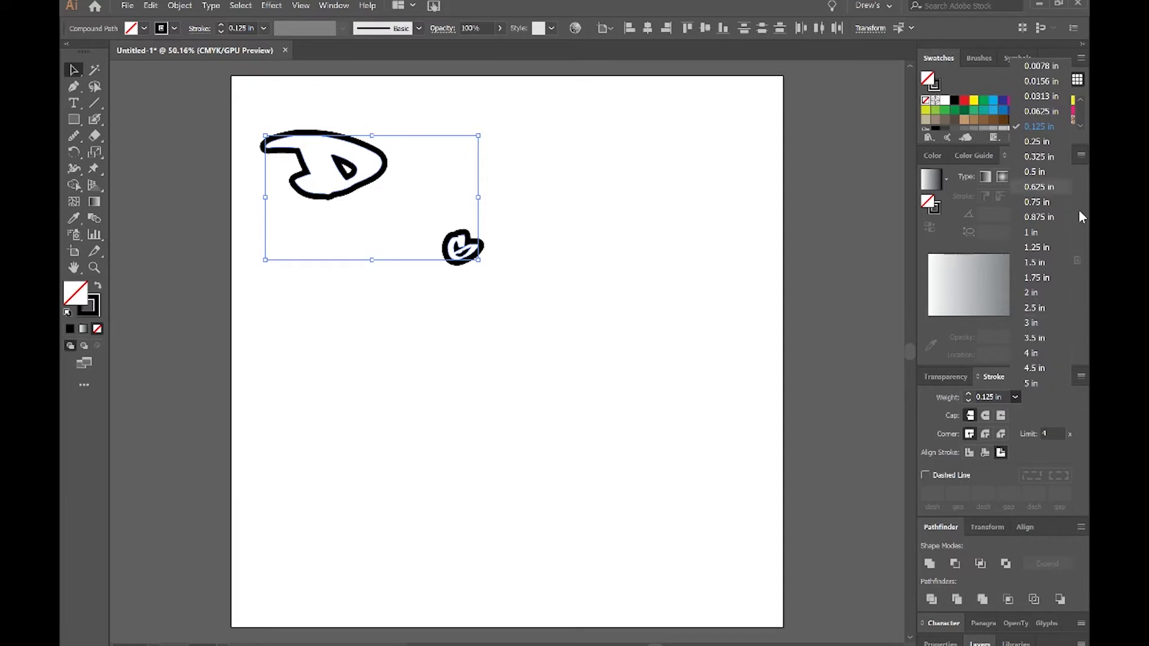
left_click(1043, 96)
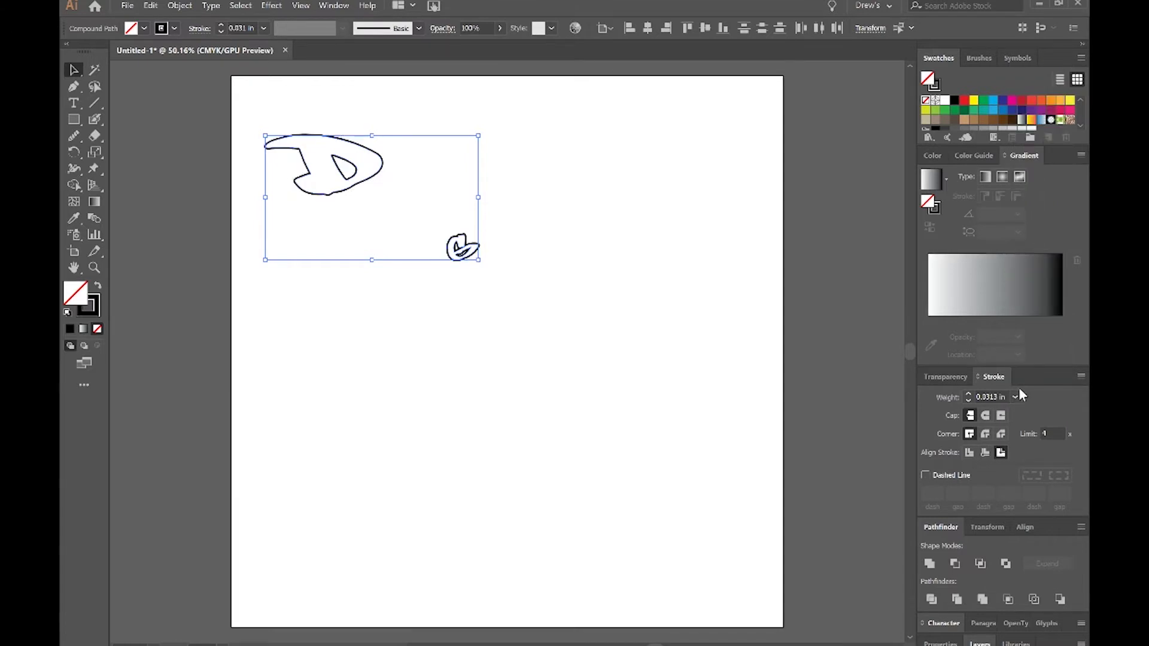
left_click(1015, 397)
left_click(1044, 112)
left_click(794, 215)
left_click(464, 247)
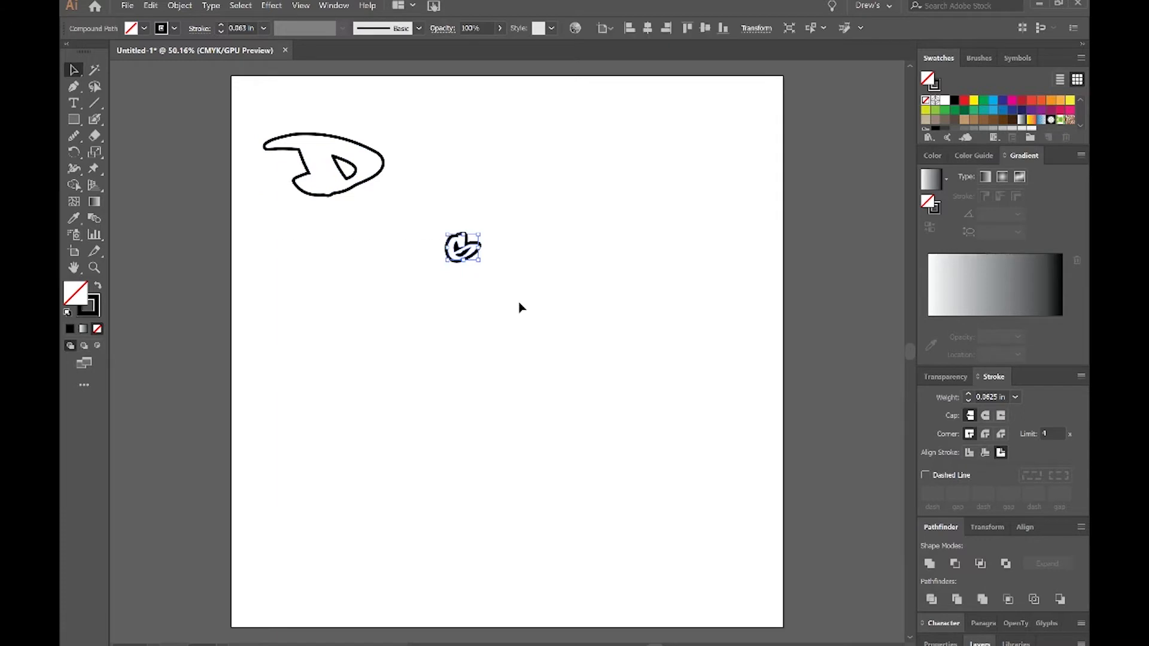
Set the stroke weight of both letters to 0.0313 in
key("ctrl+a")
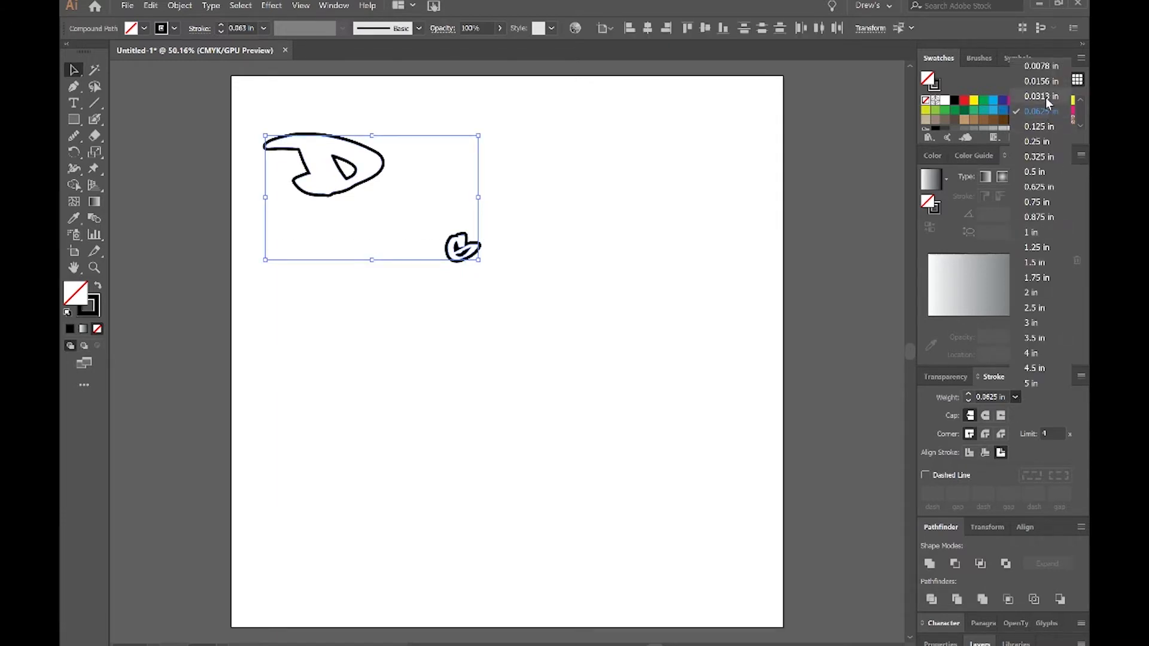
left_click(1041, 97)
left_click(573, 288)
left_click(363, 170)
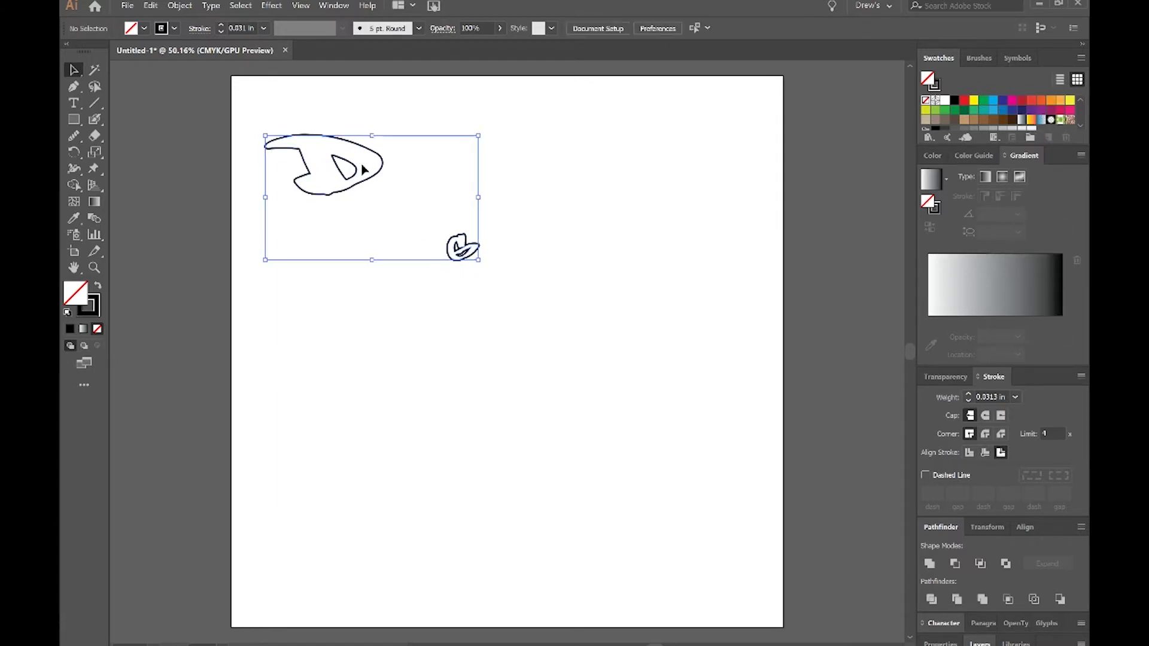
Try inside stroke alignment on both letters, and settle on aligning the strokes to the center
left_click(984, 453)
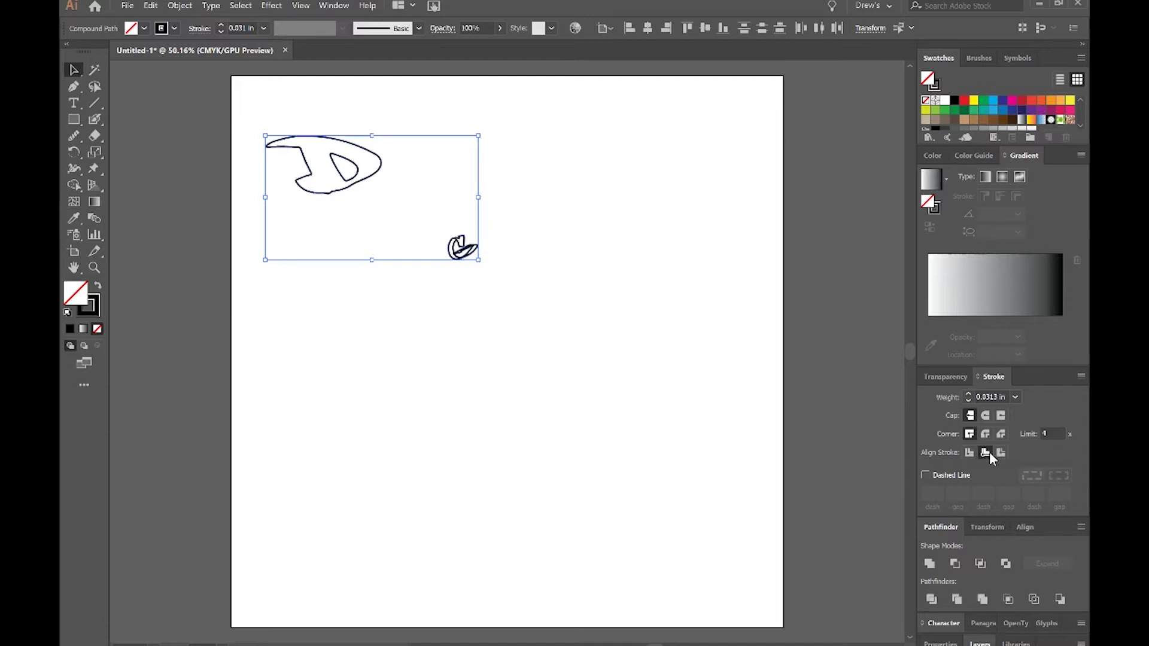
left_click(969, 453)
left_click(728, 422)
mouse_move(585, 308)
left_mouse_down()
mouse_move(610, 328)
mouse_move(377, 176)
left_mouse_up()
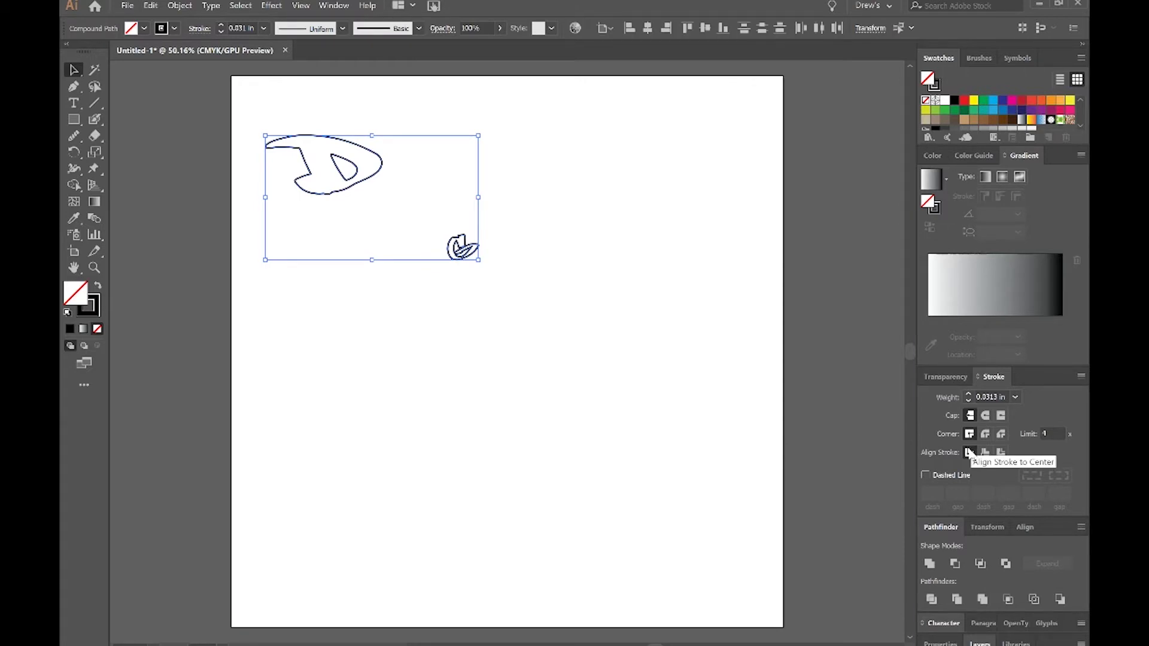
Shrink both letters together to about a third of their size
left_click(616, 364)
left_click_drag(245, 139, 605, 374)
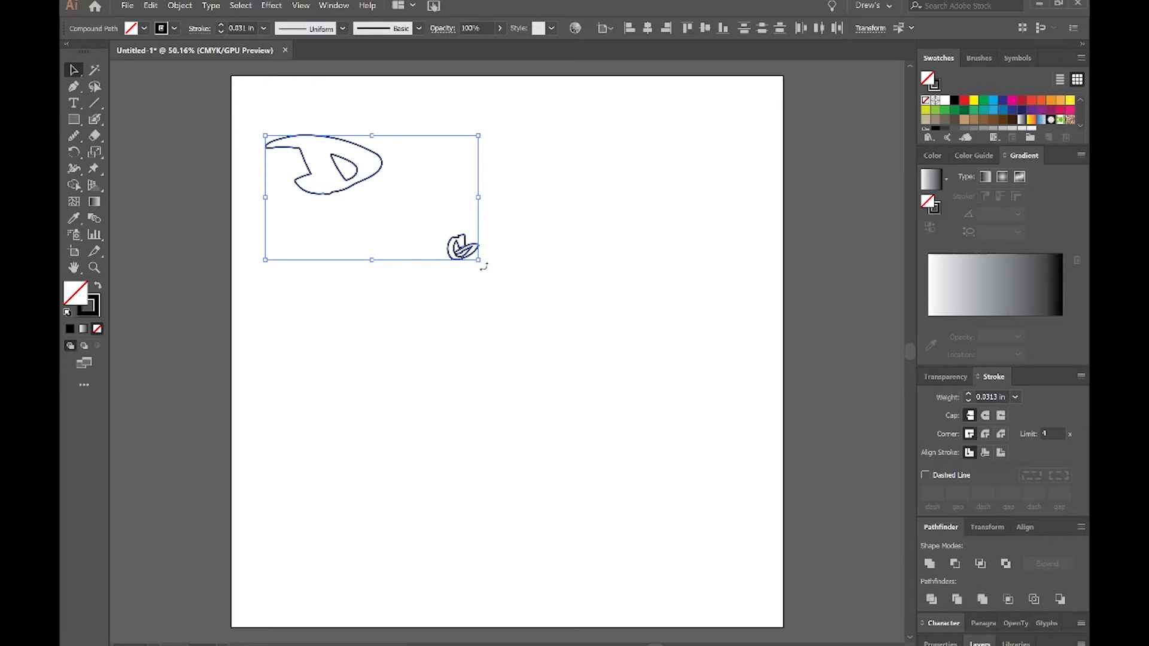
left_click_drag(472, 251, 336, 178)
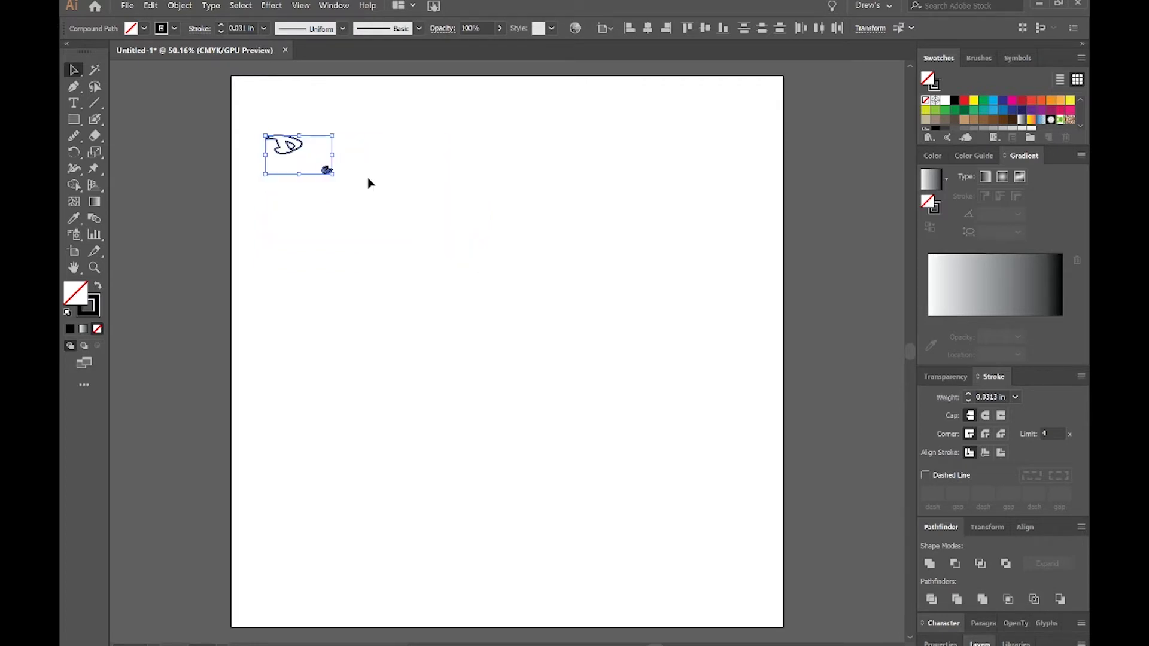
left_click(312, 179)
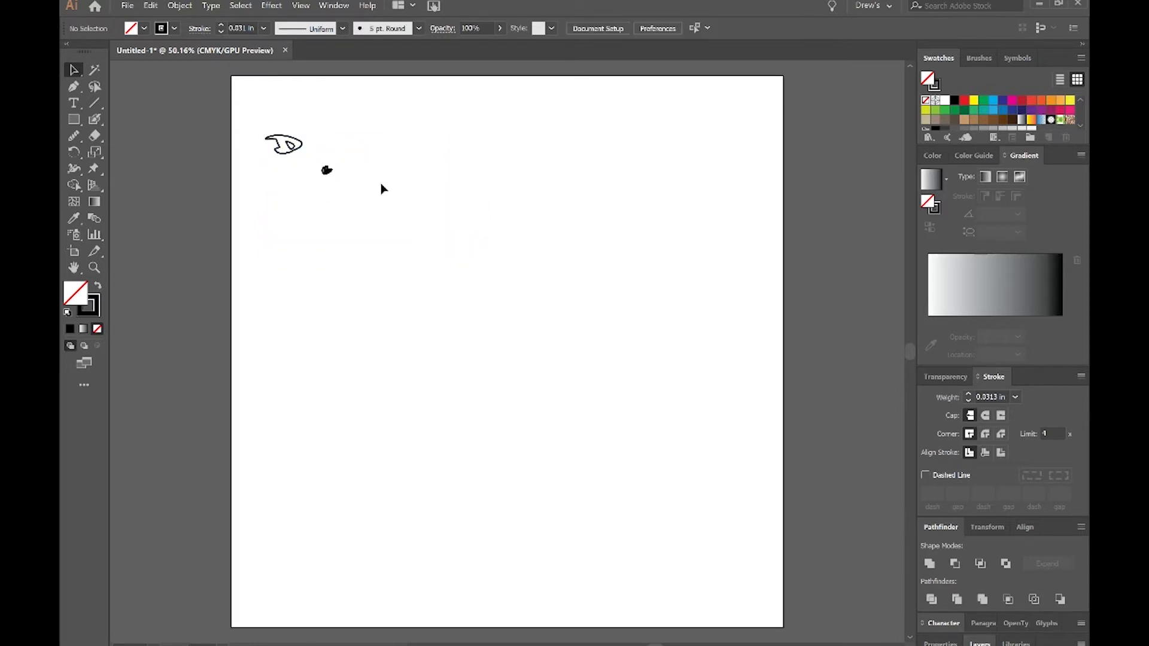
Scale both letters up together to a little over three times their size
left_click(326, 179)
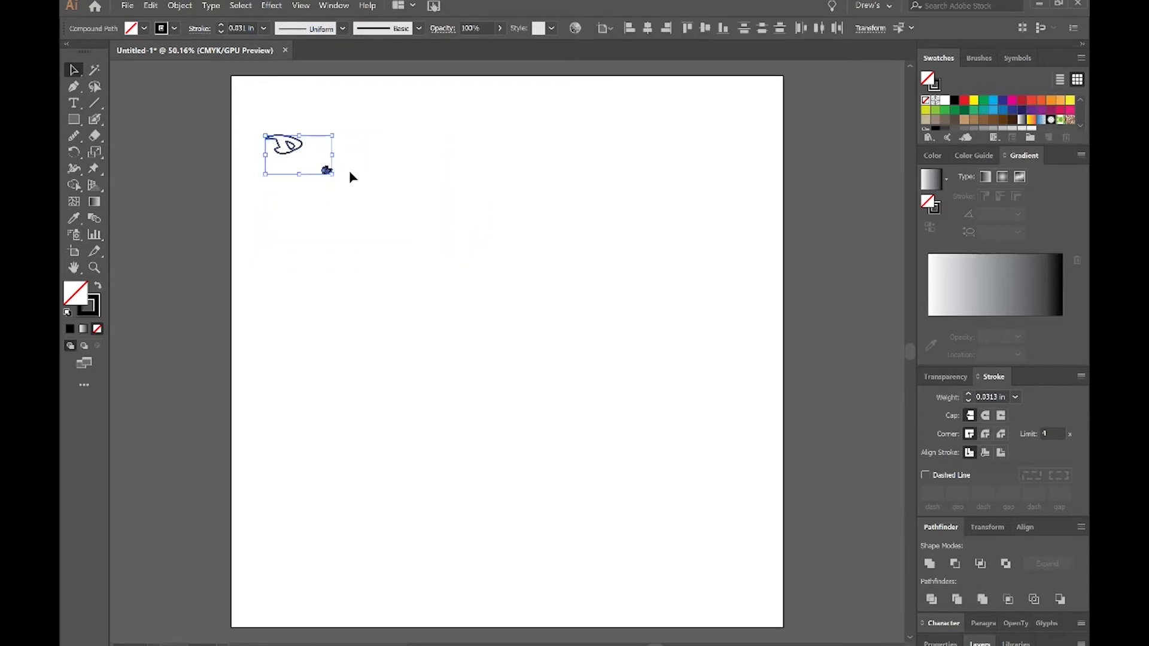
left_click(323, 187)
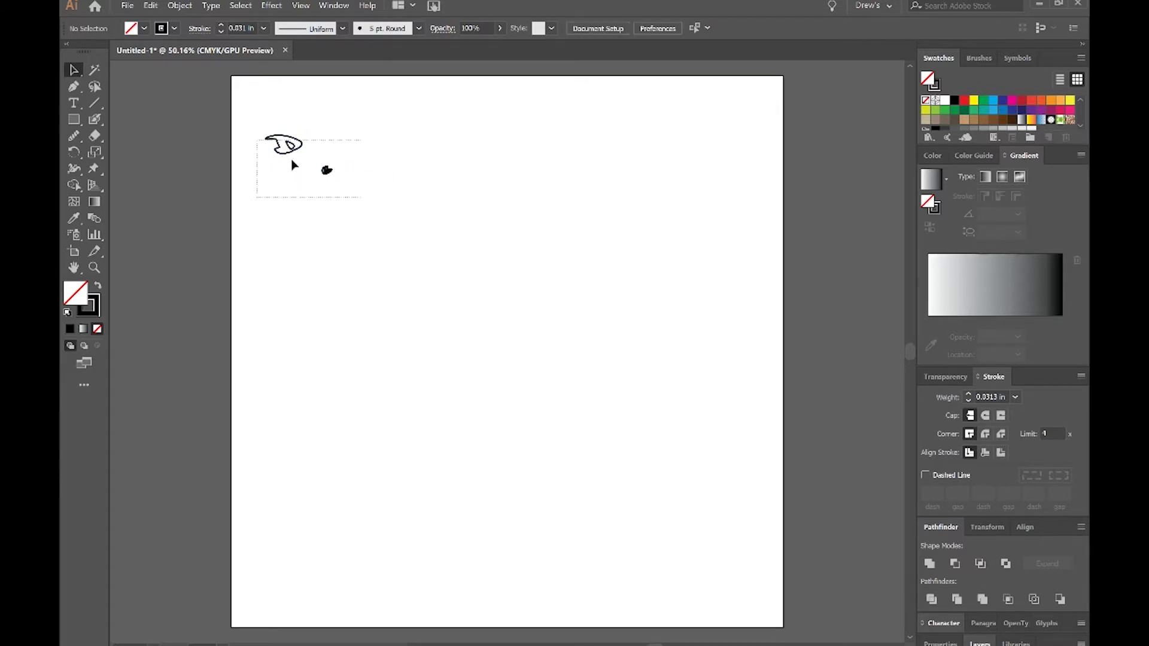
left_click(327, 172)
left_click_drag(332, 174, 491, 268)
Select both letters and expand their fill and stroke into filled outline shapes
left_click(482, 335)
left_click_drag(271, 113, 323, 118)
left_click(179, 5)
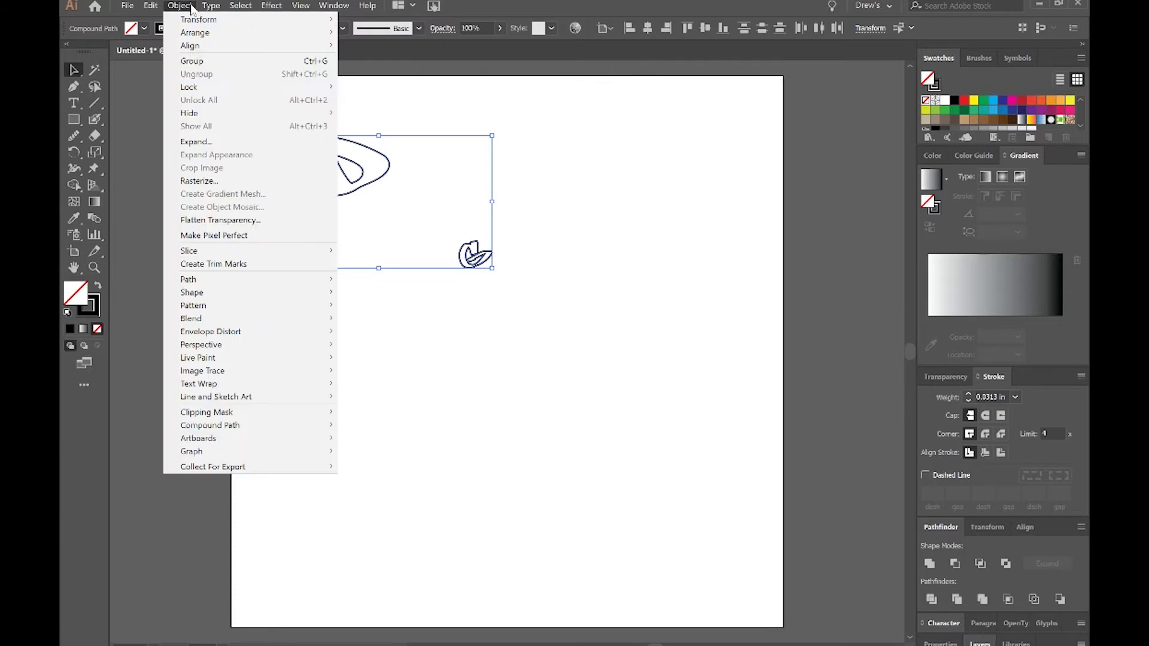
left_click(204, 148)
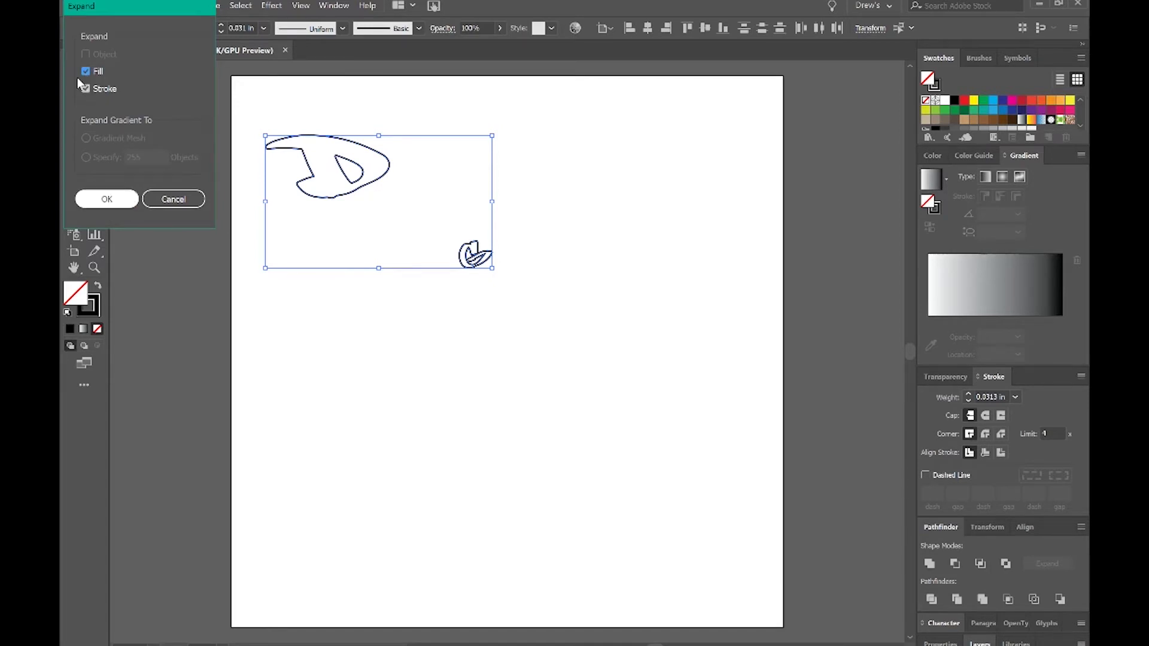
left_click(118, 202)
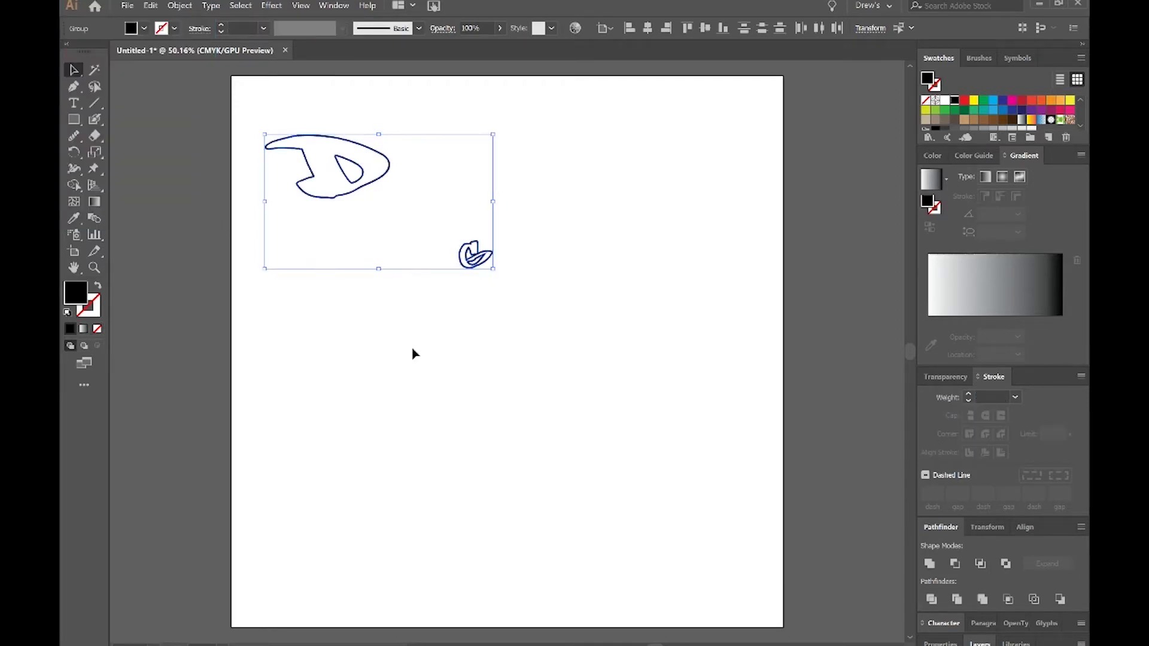
Shrink the two expanded letters together, and scale them back up to about 5.27 by 3.1 in
left_click(506, 314)
left_click_drag(473, 252, 420, 238)
key("ctrl+z")
left_click(522, 296)
key("ctrl+a")
left_click_drag(494, 268, 523, 277)
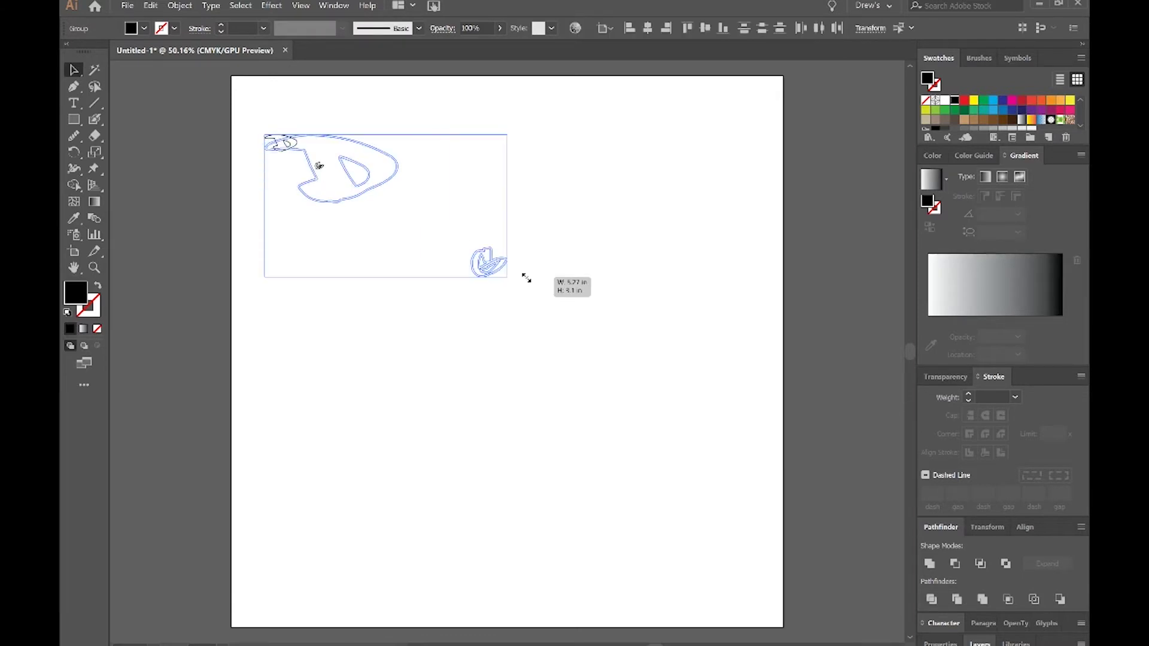
left_click(562, 347)
left_click(345, 180)
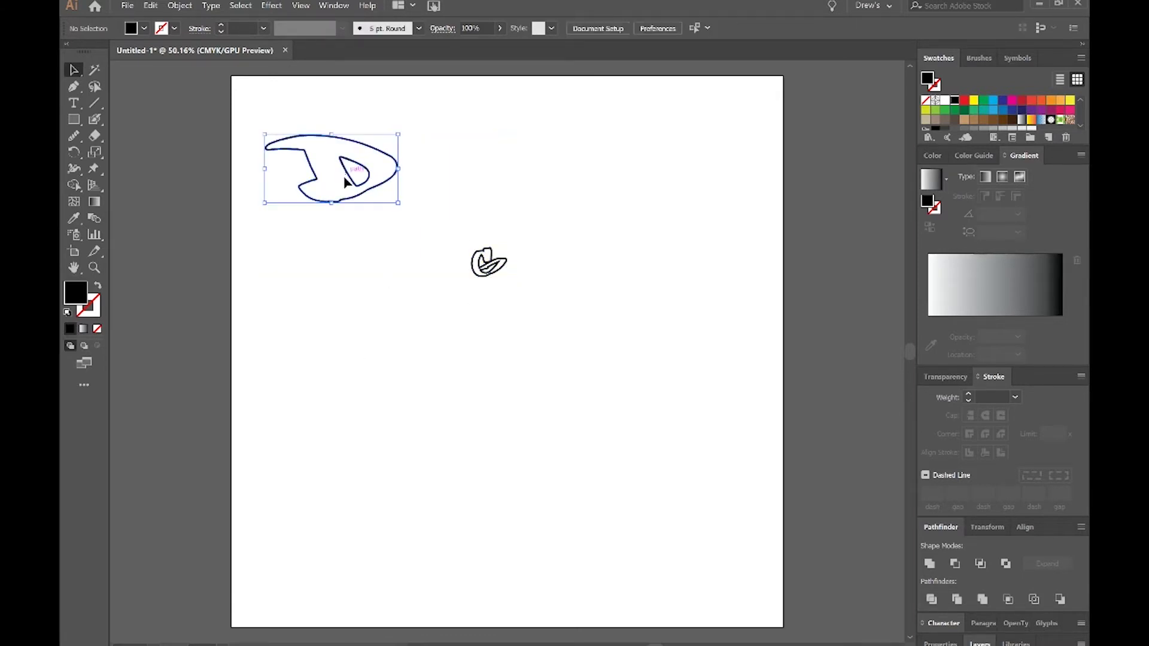
double_click(76, 293)
left_click(492, 422)
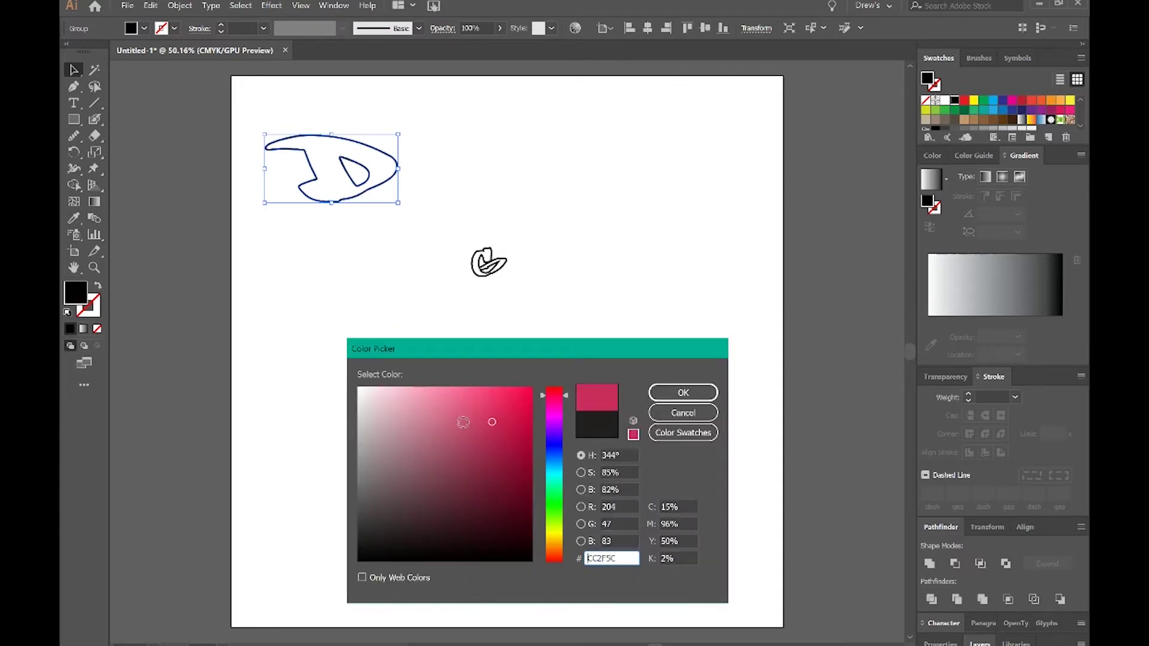
left_click(489, 522)
mouse_move(563, 495)
left_mouse_down()
mouse_move(562, 533)
mouse_move(563, 473)
left_mouse_up()
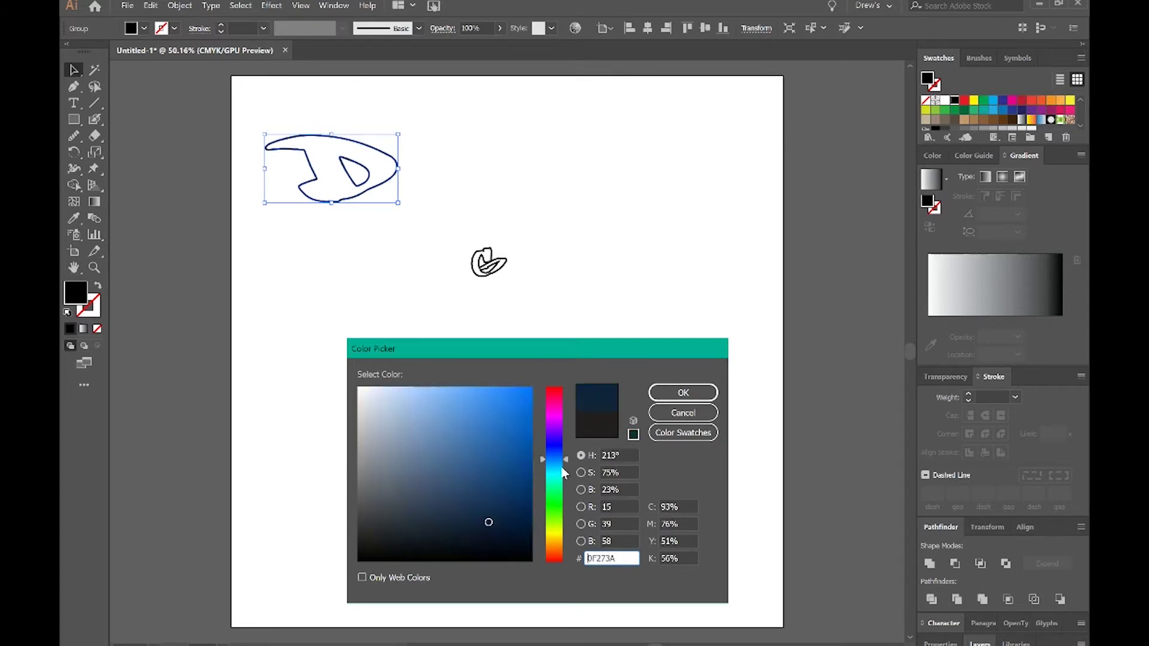
left_click(682, 433)
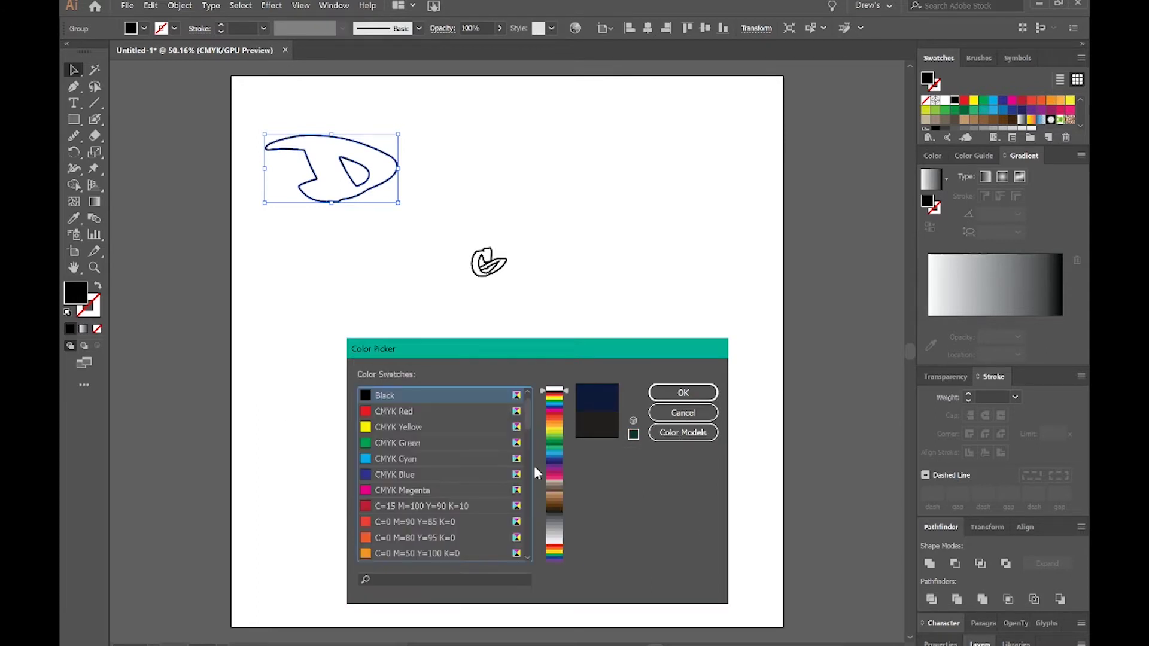
scroll(472, 473, "down", 3)
scroll(461, 472, "up", 4)
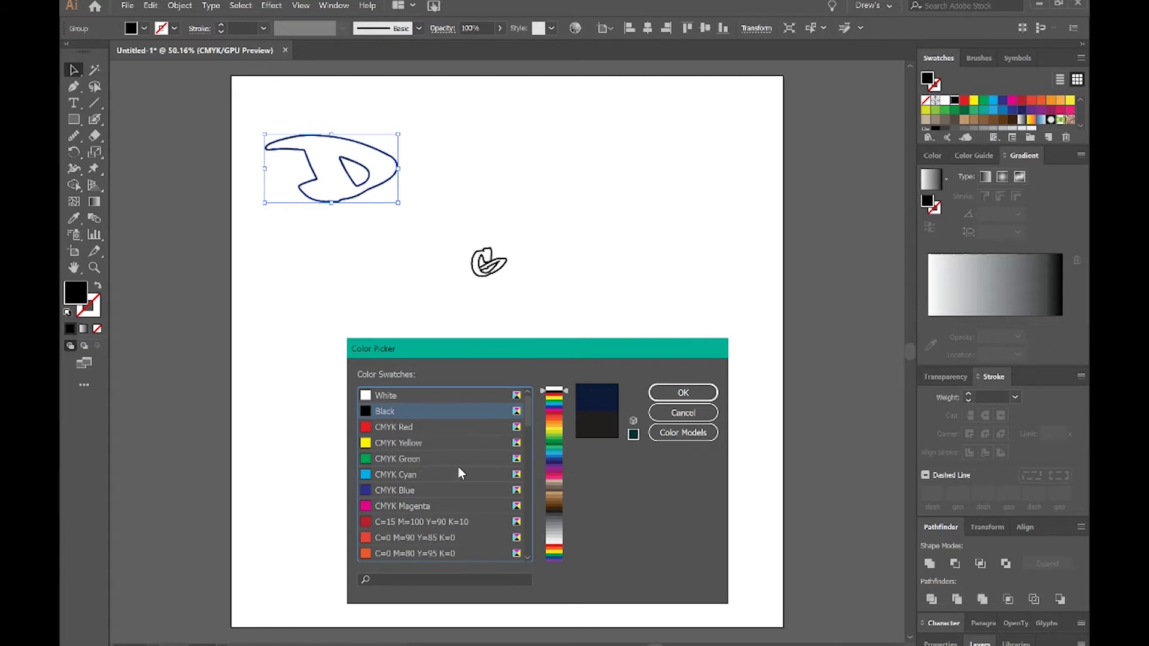
scroll(469, 455, "down", 5)
scroll(468, 455, "down", 2)
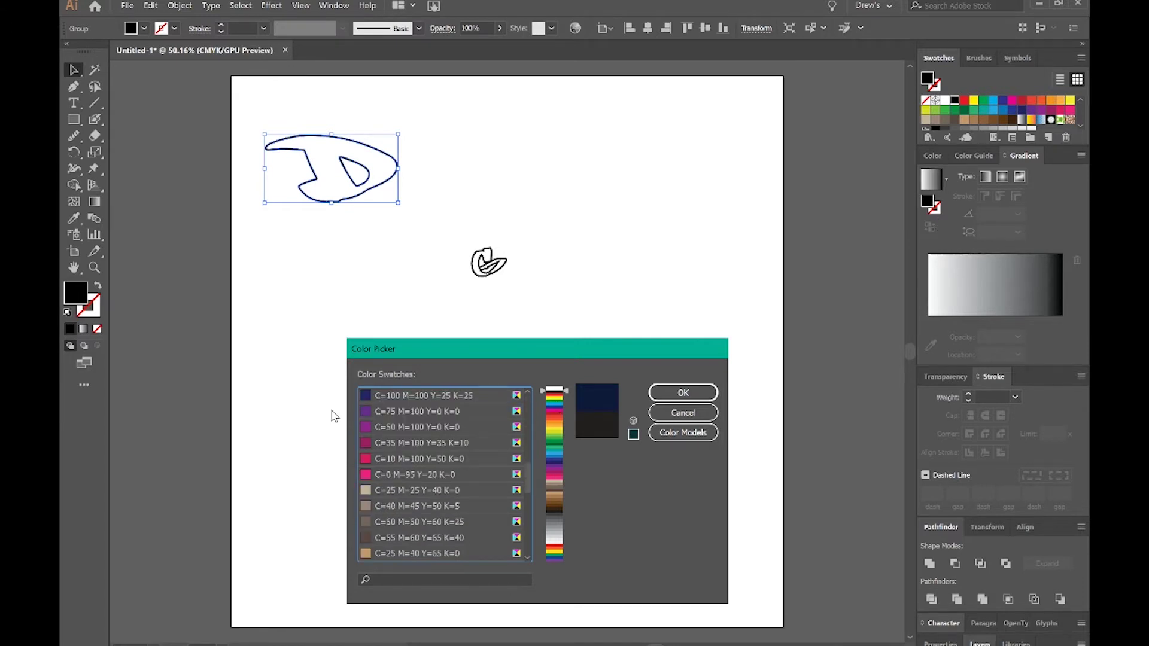
left_click(672, 419)
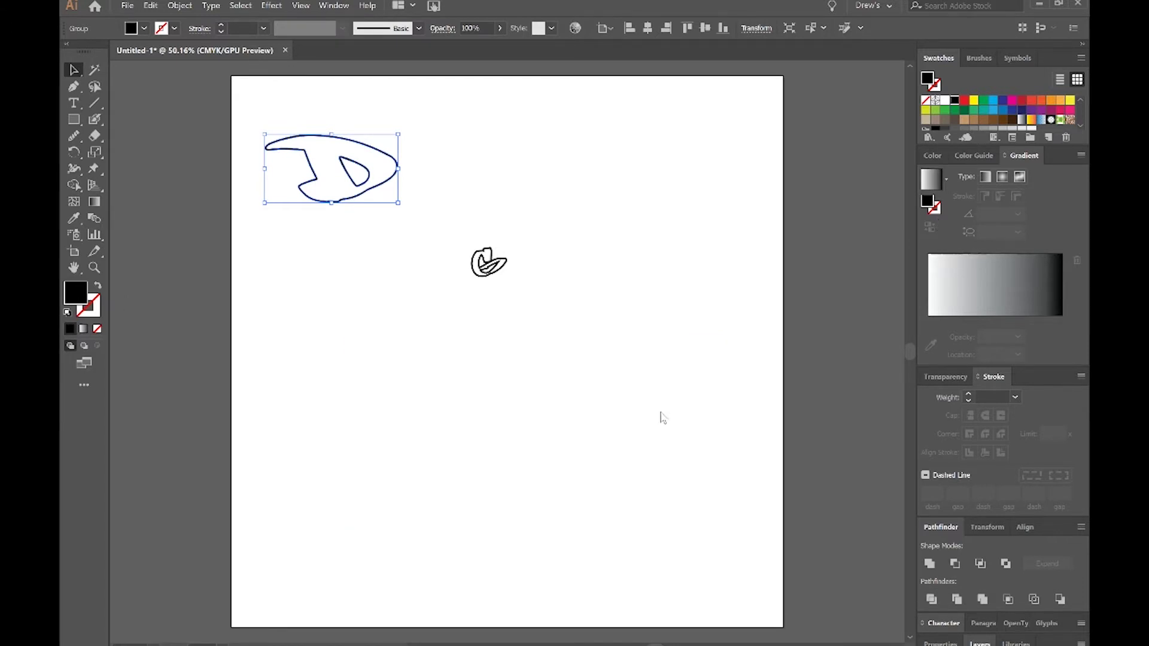
Fill the expanded D with the bright teal color 0BF9C0
double_click(73, 292)
left_click(564, 464)
left_click_drag(563, 465, 563, 484)
left_click_drag(525, 393, 524, 391)
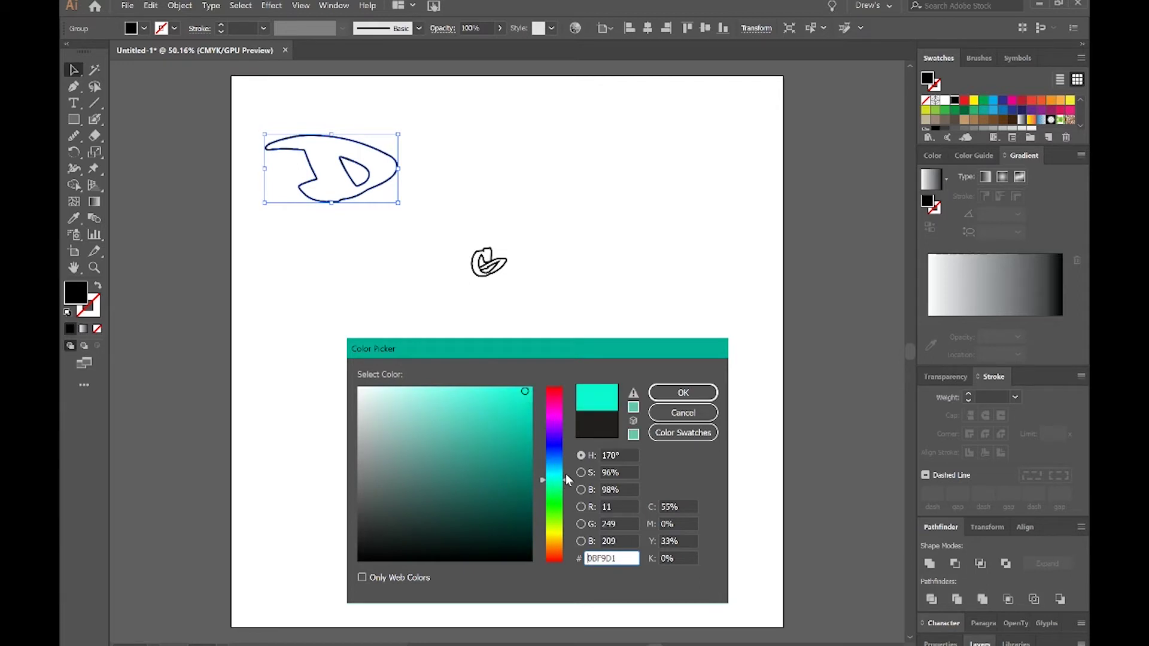
left_click_drag(567, 480, 567, 483)
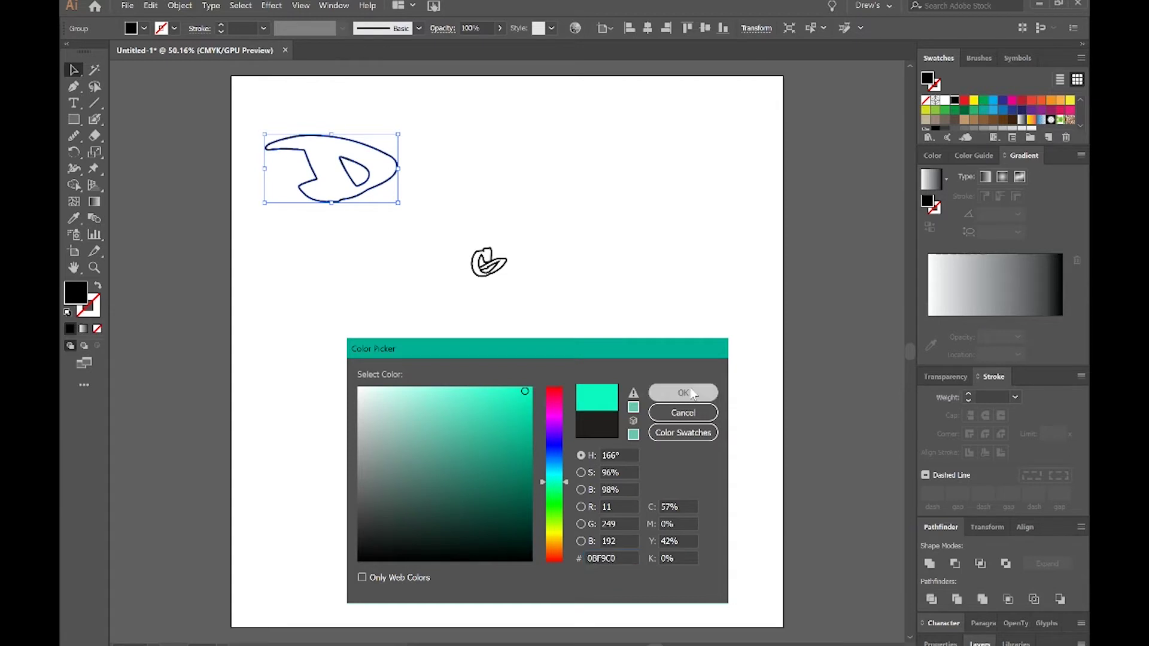
left_click(683, 393)
left_click(436, 308)
Fill the small expanded G with the dark red color B22200
left_click(487, 263)
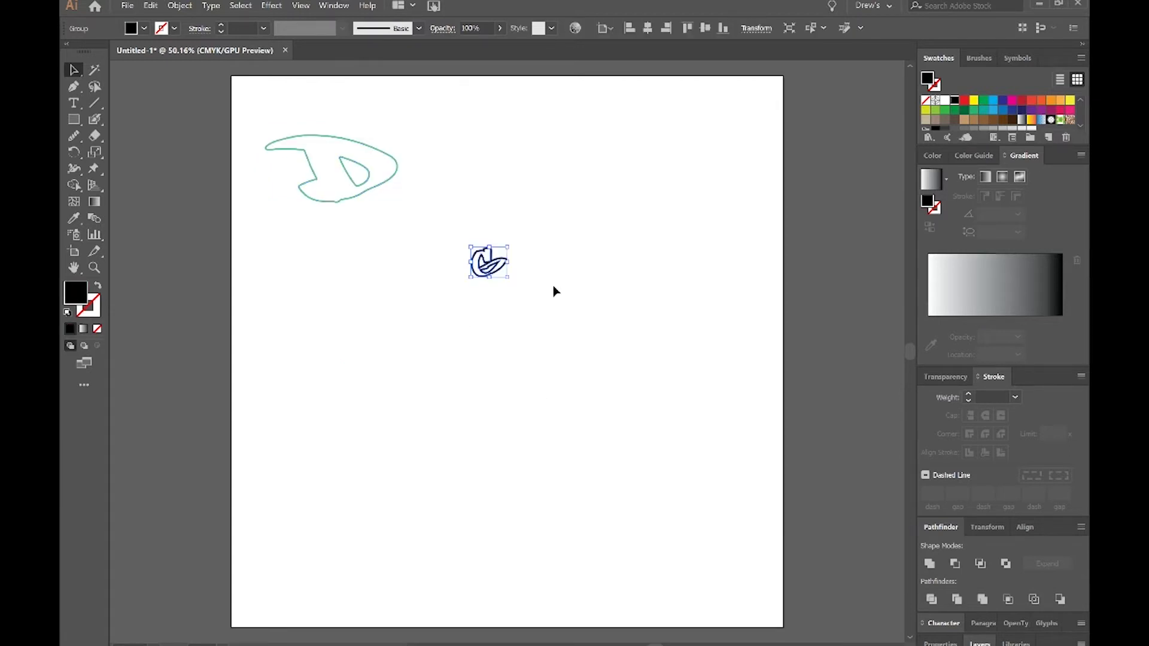
double_click(76, 293)
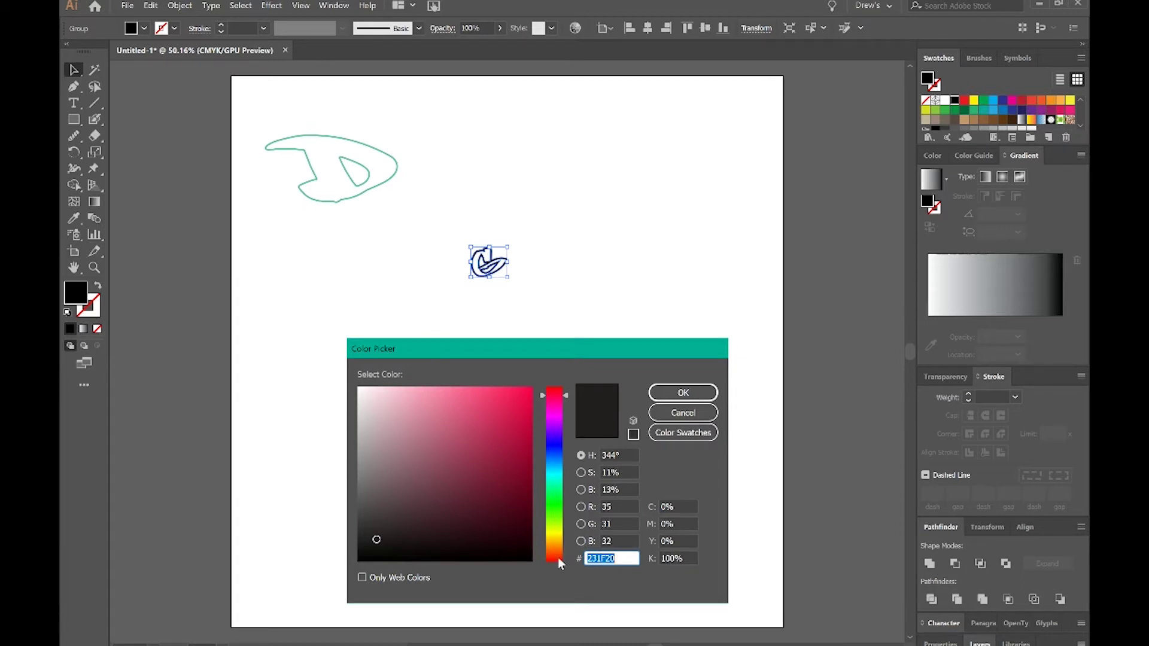
left_click_drag(557, 553, 562, 554)
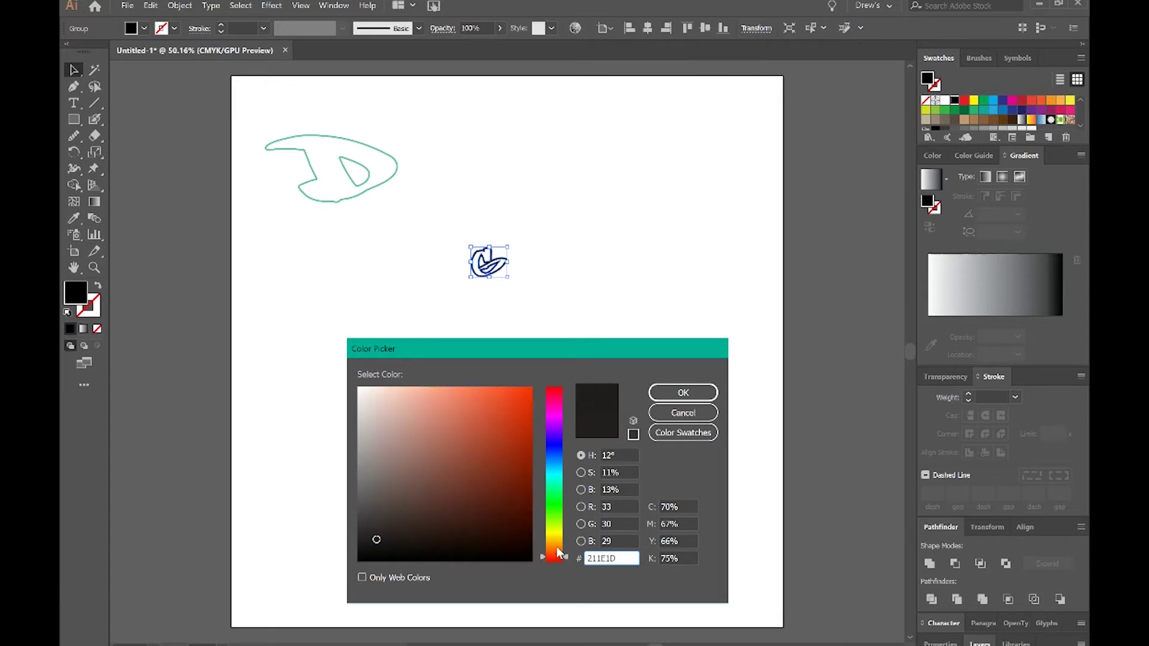
left_click(519, 387)
left_click(523, 390)
left_click(530, 397)
left_click_drag(530, 397, 541, 440)
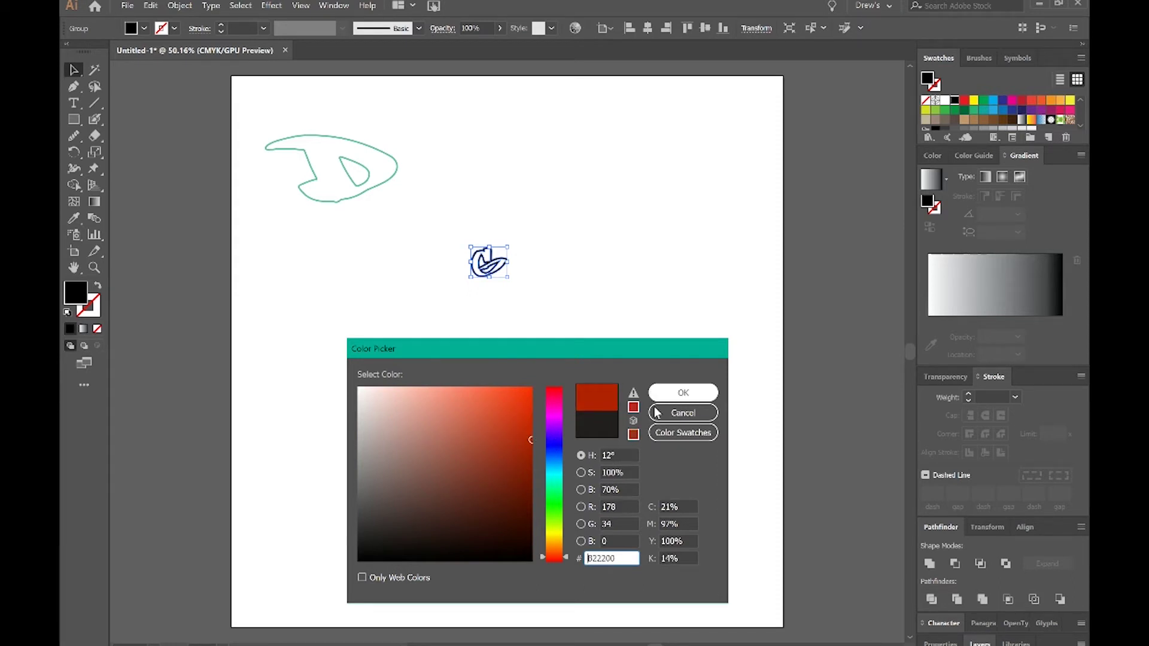
left_click(670, 394)
left_click(426, 353)
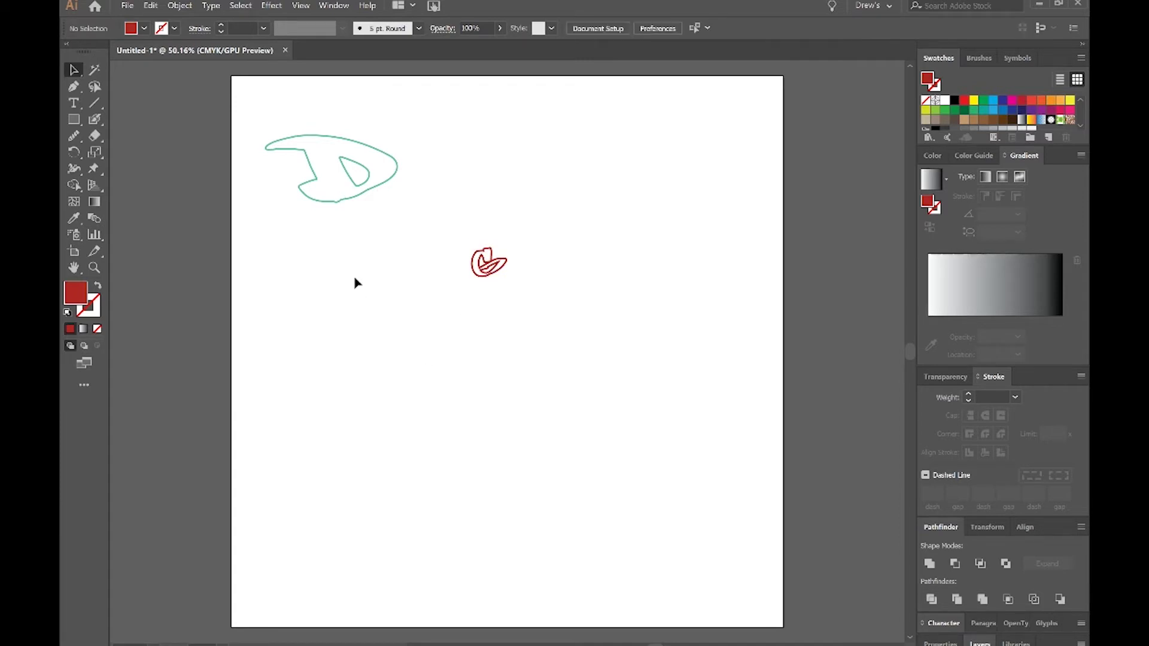
Configure the Blend tool for 8 specified steps with the orientation aligned to the page
double_click(95, 219)
left_click_drag(175, 17, 320, 273)
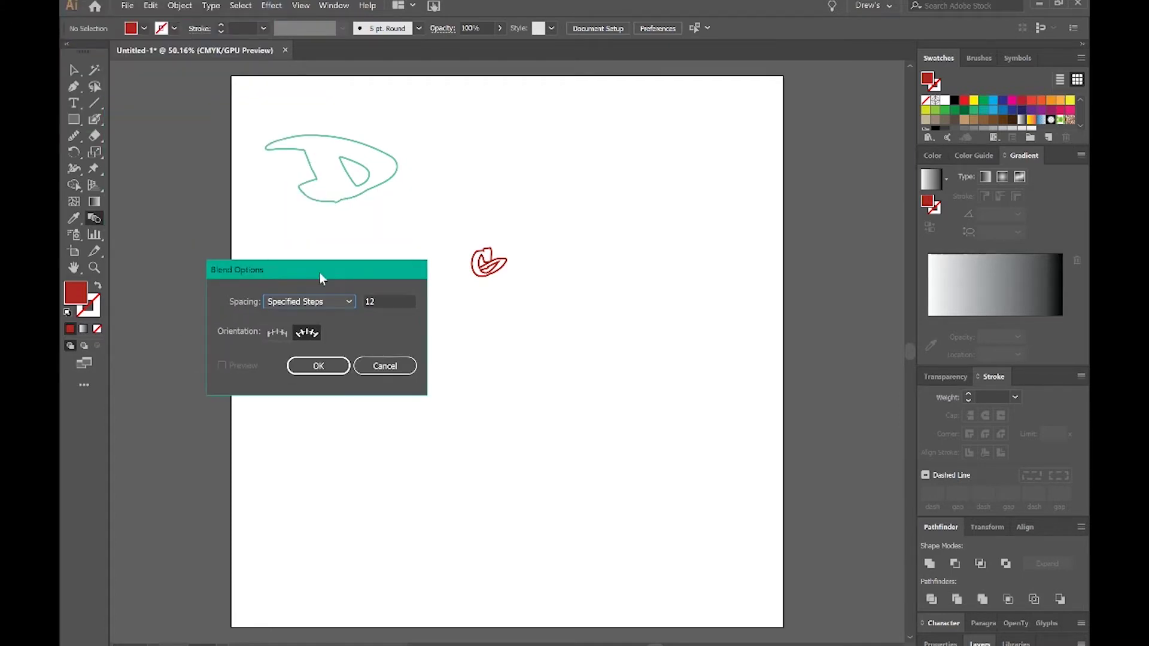
left_click(353, 302)
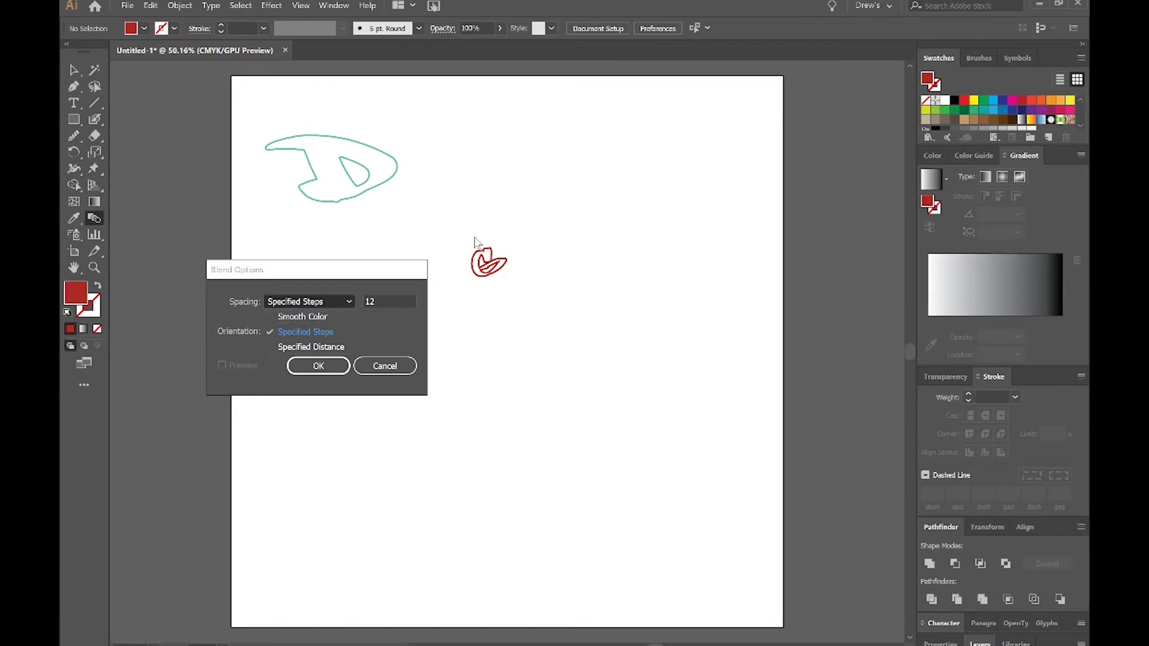
left_click(324, 338)
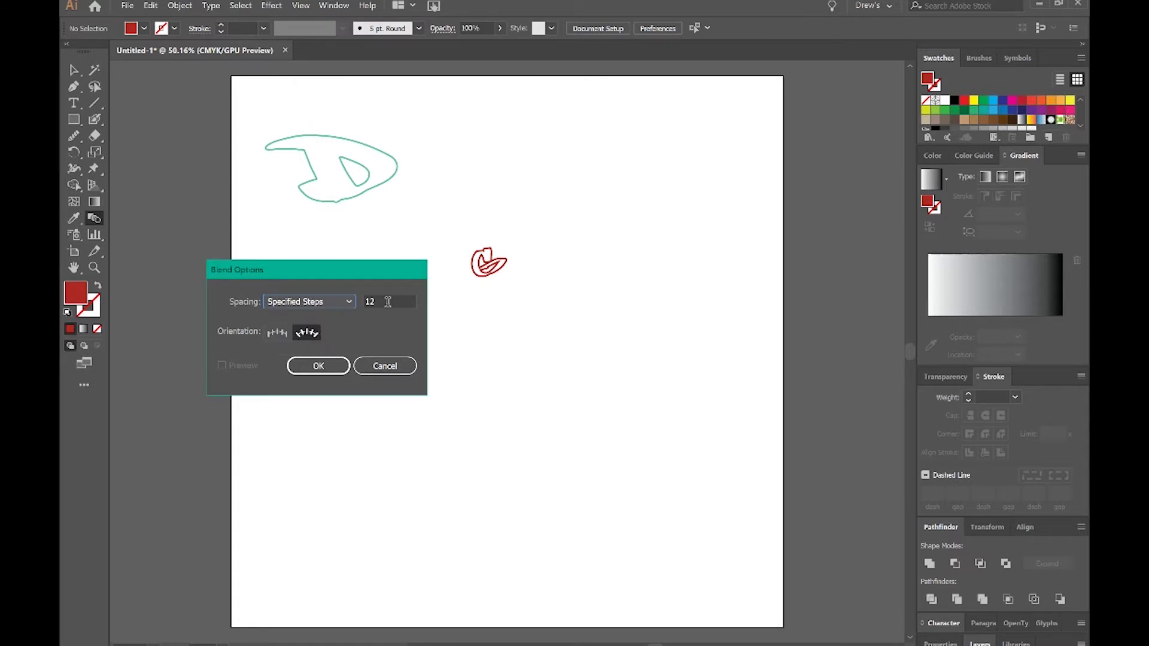
left_click(300, 339)
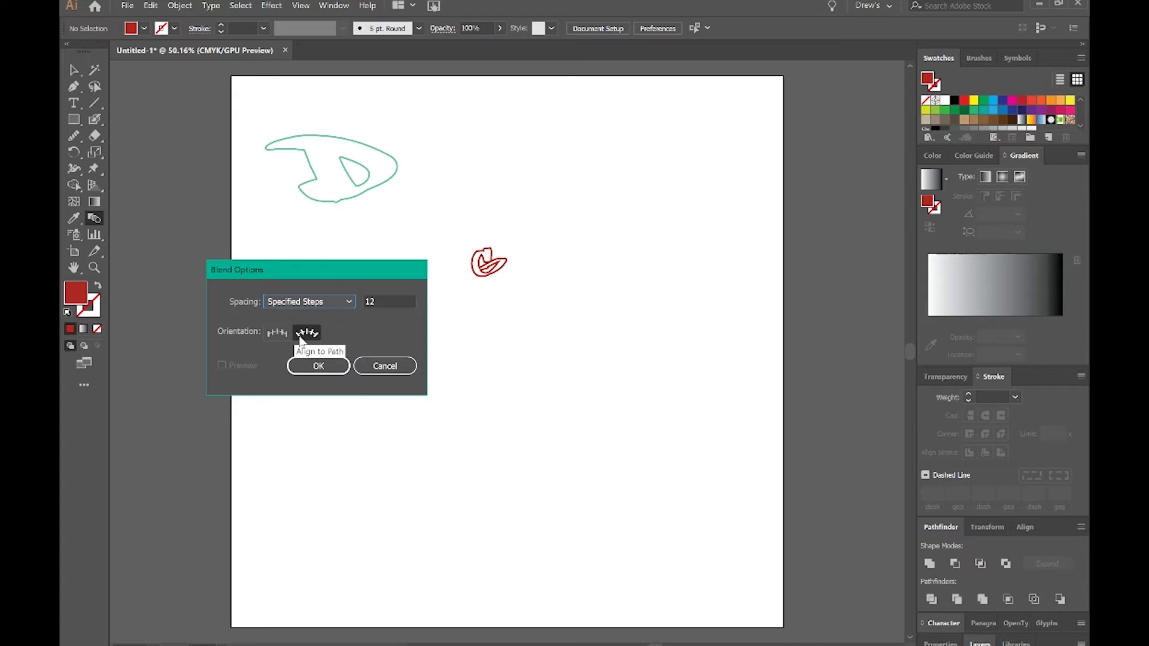
left_click(280, 338)
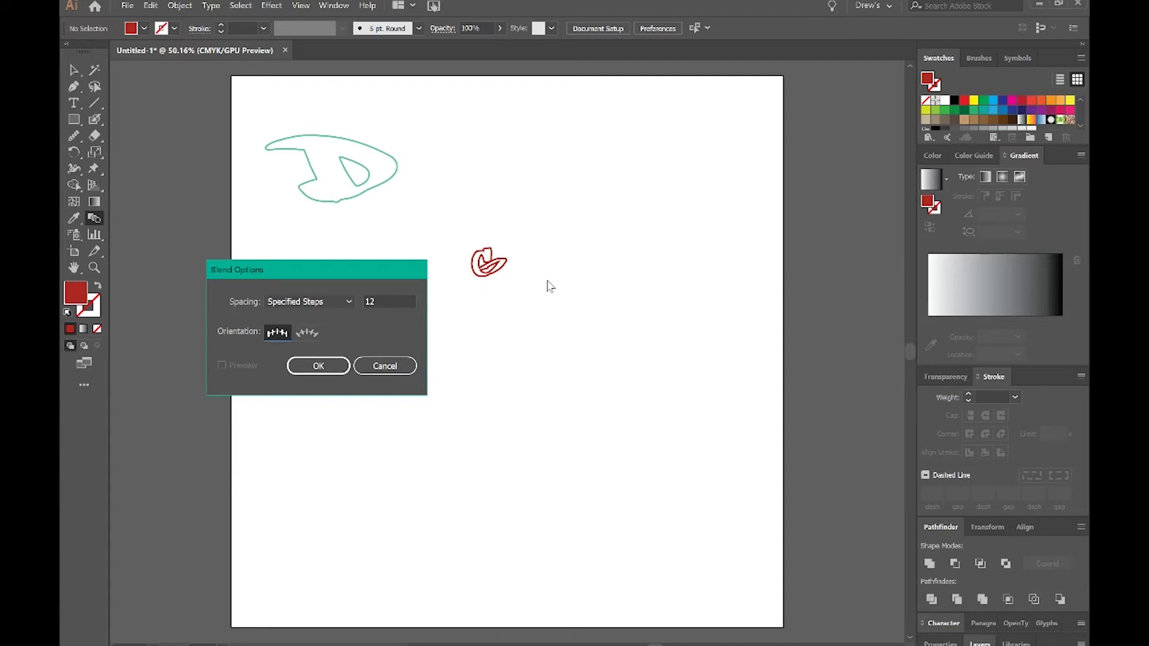
left_click(385, 305)
type("3")
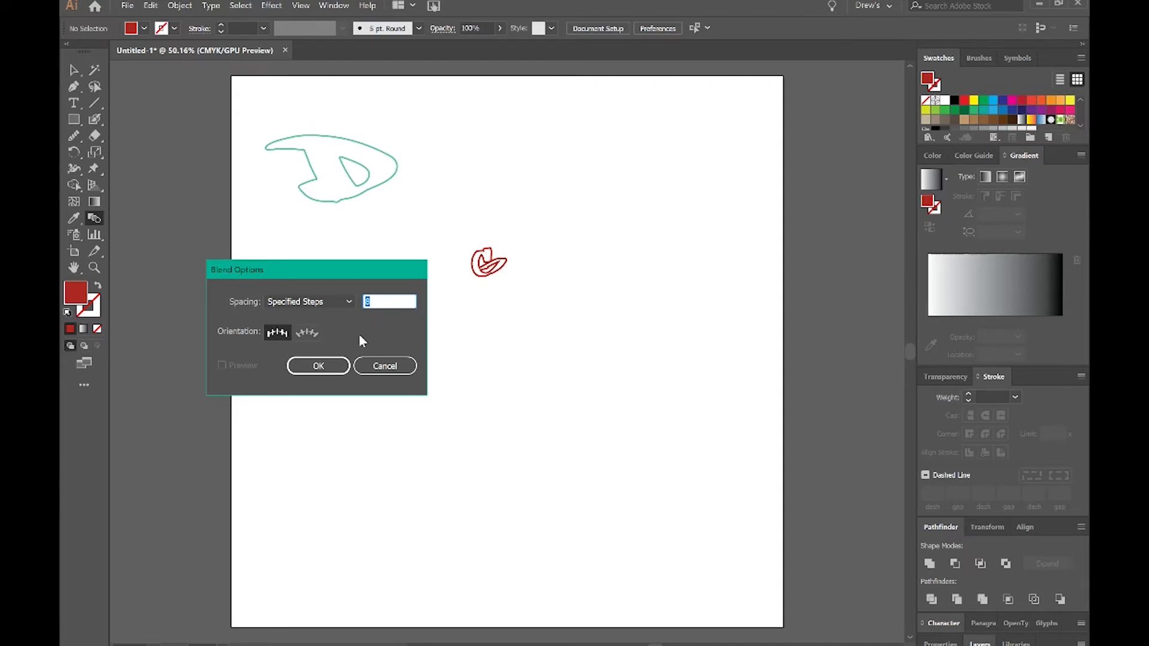
left_click(318, 366)
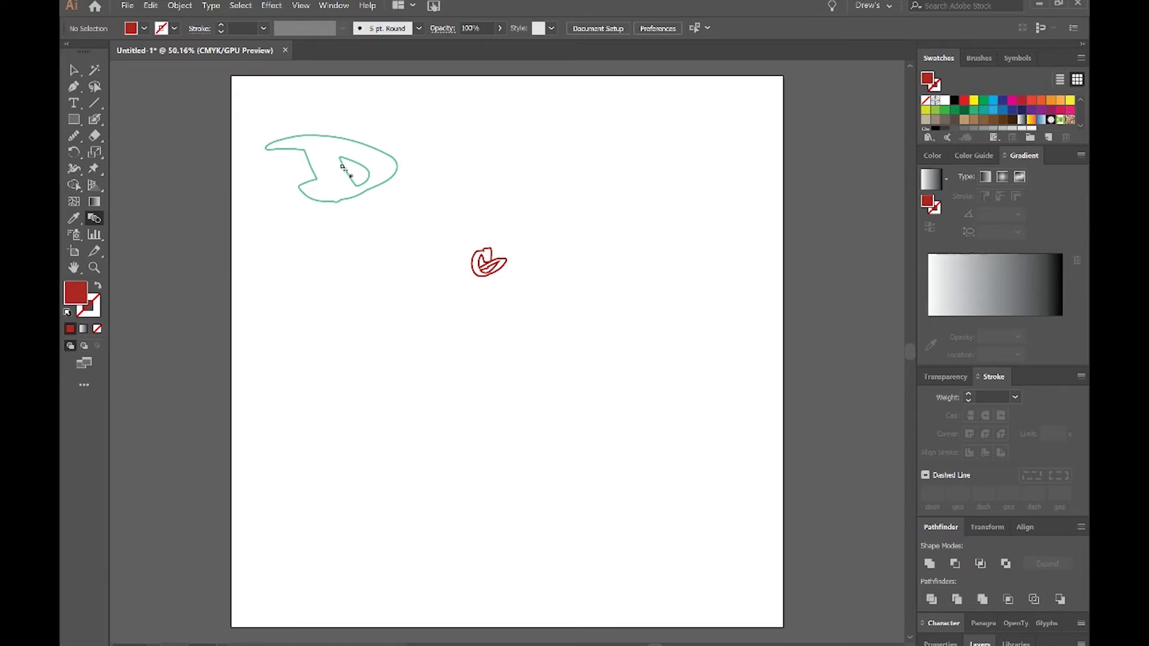
Try blending the teal D into the red G, and undo the blend
left_click(499, 273)
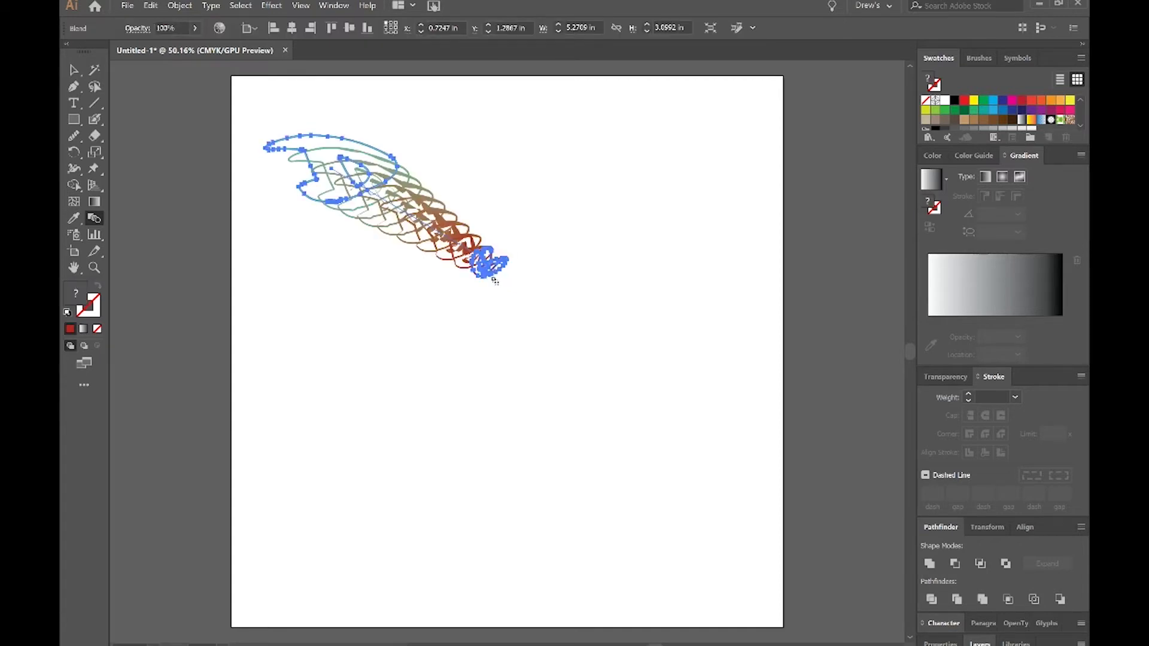
left_click(72, 71)
left_click(381, 315)
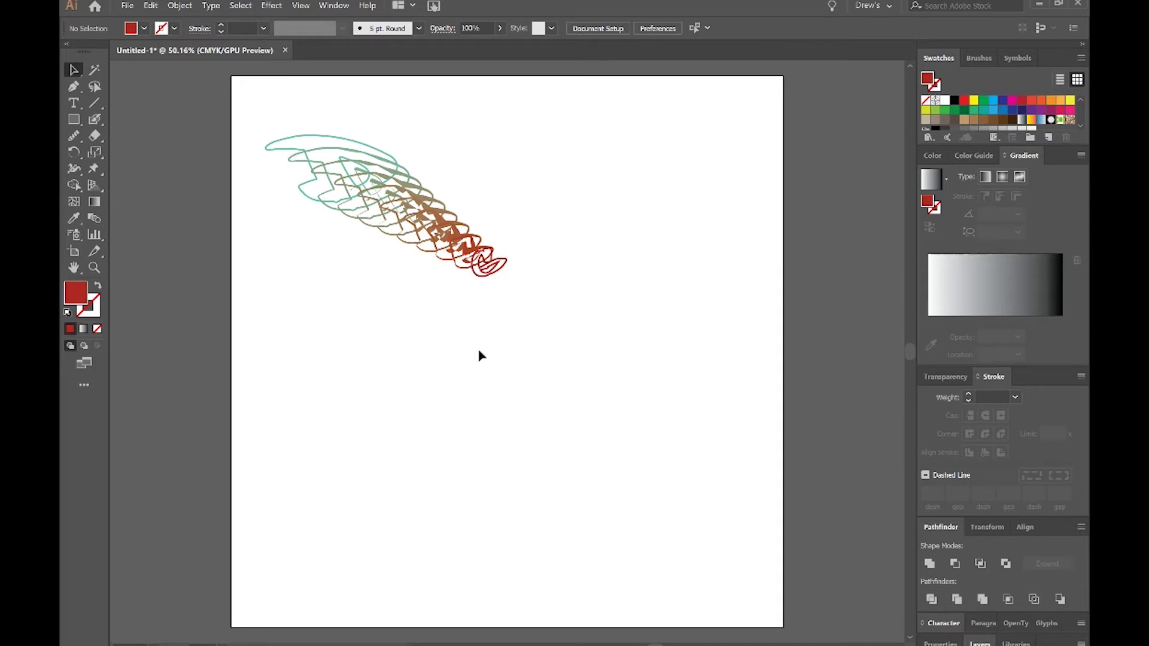
key("ctrl+z")
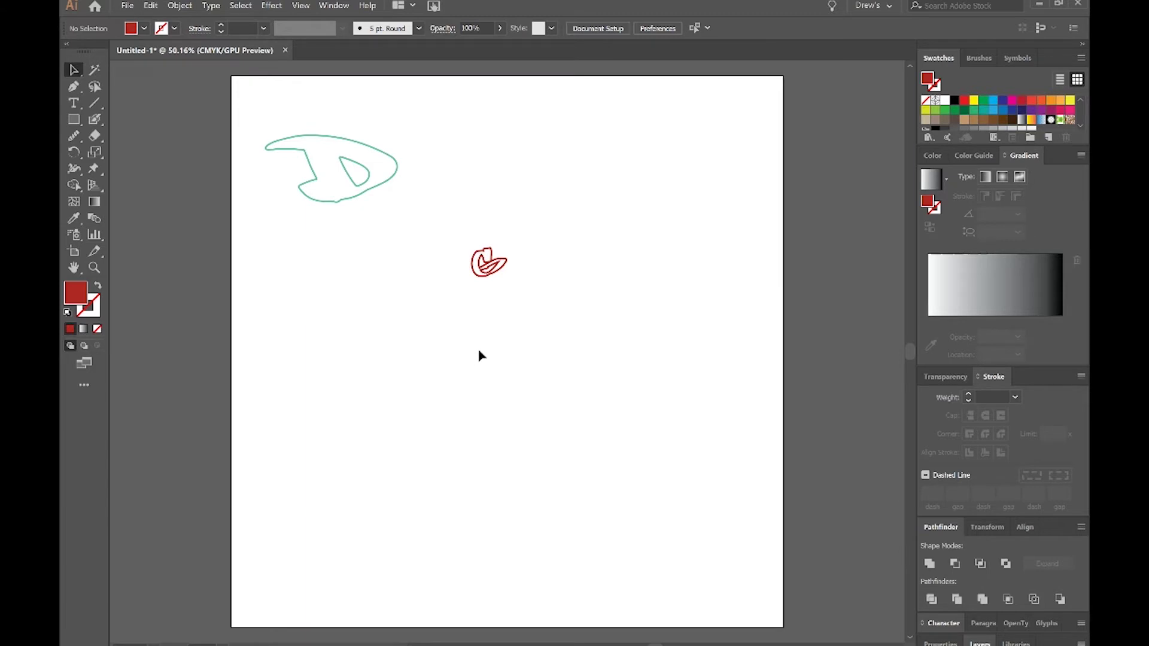
Recolor the small G with the cyan swatch
left_click(479, 267)
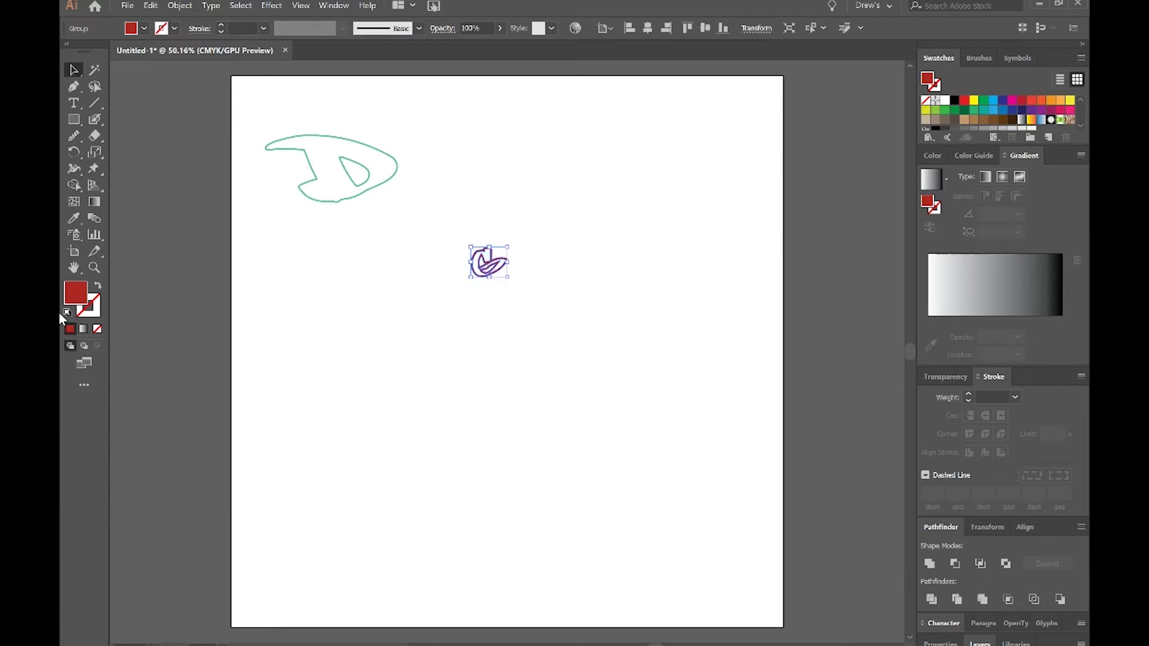
left_click(992, 101)
left_click(688, 264)
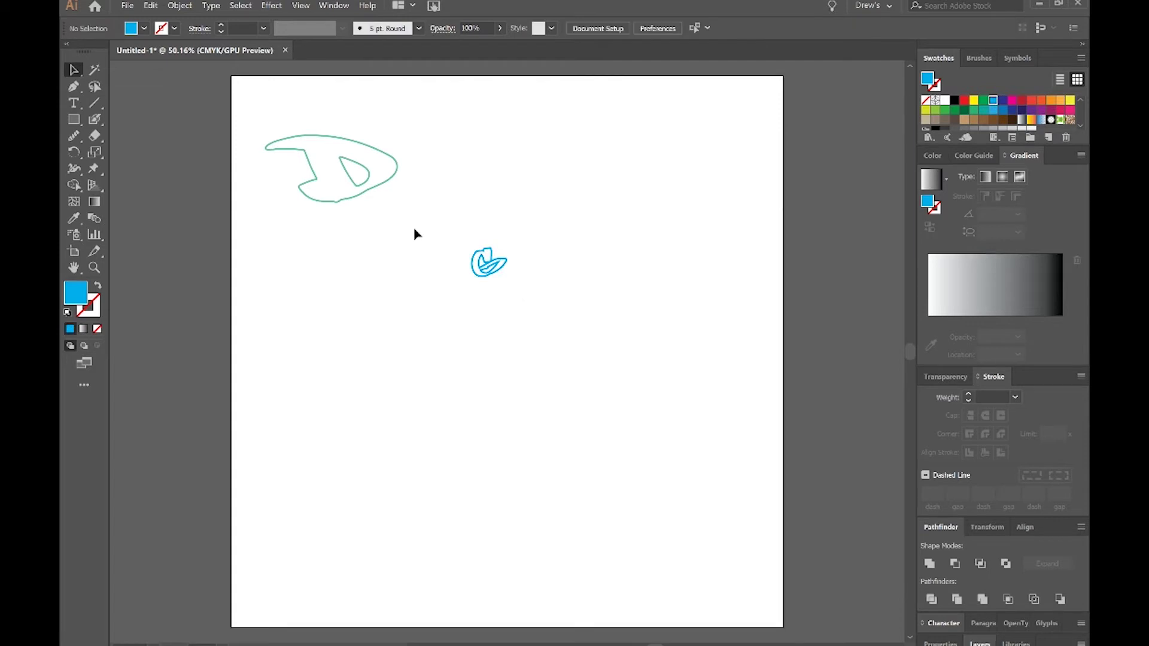
Try blending the teal D into the cyan G with 8 steps, and undo the blend
left_click_drag(246, 225, 424, 245)
key("ctrl+a")
left_click(397, 319)
left_click(89, 220)
left_click(486, 263)
key("v")
left_click(300, 317)
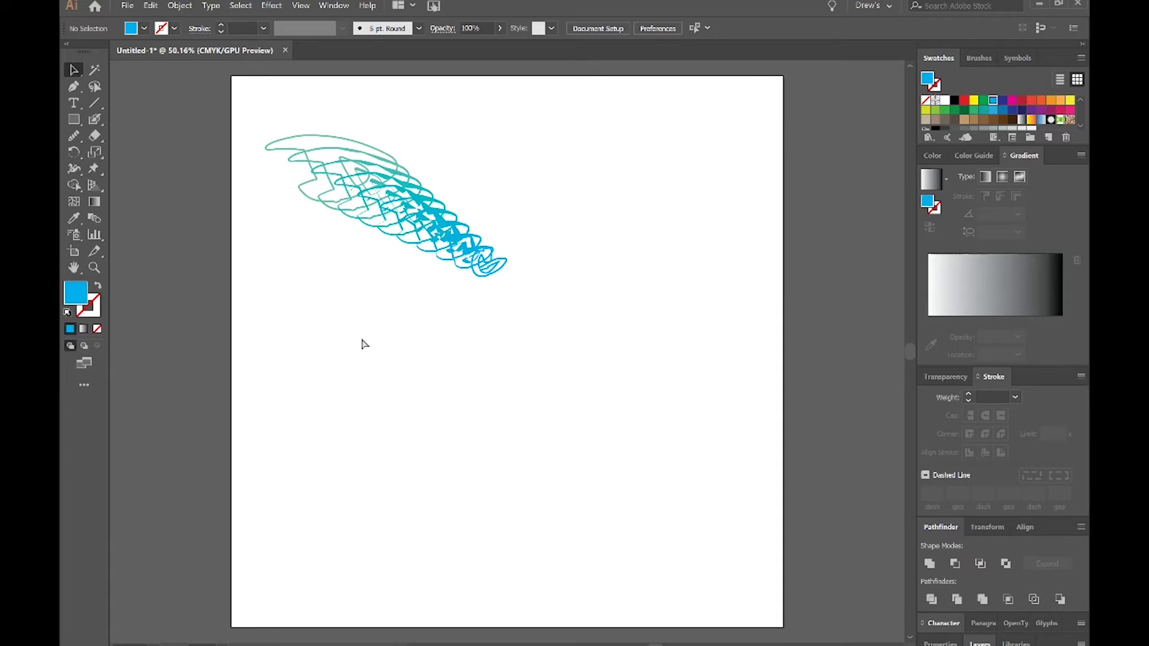
key("ctrl+z")
Set the Blend tool's spacing to 10 specified steps
double_click(94, 219)
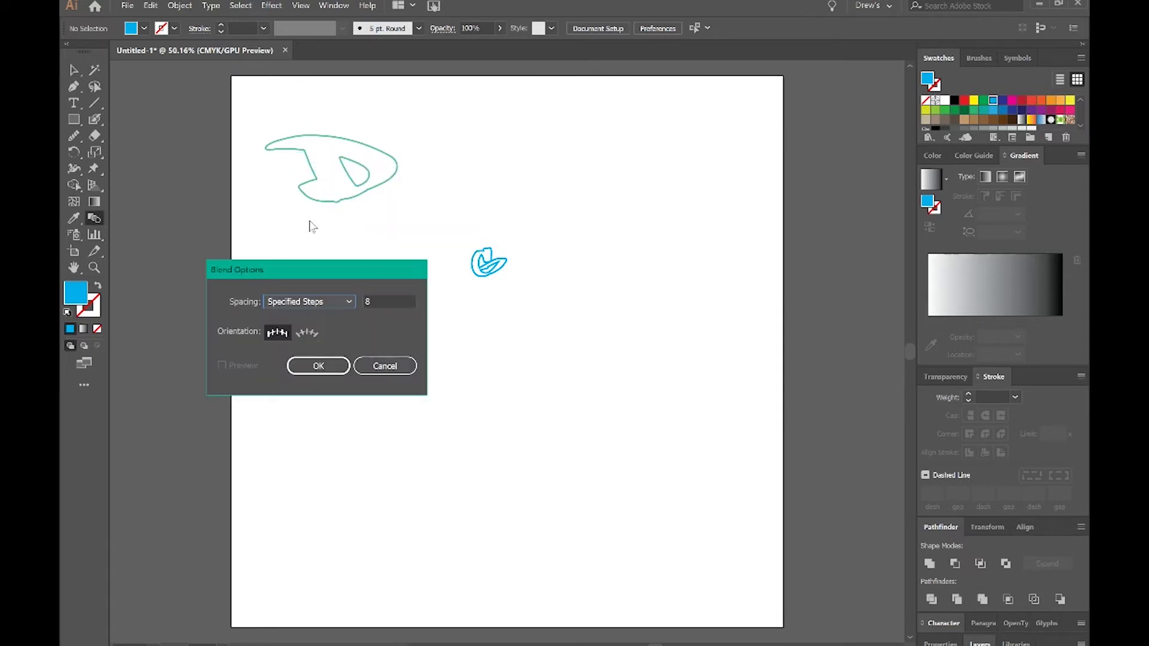
left_click(326, 302)
left_click(330, 300)
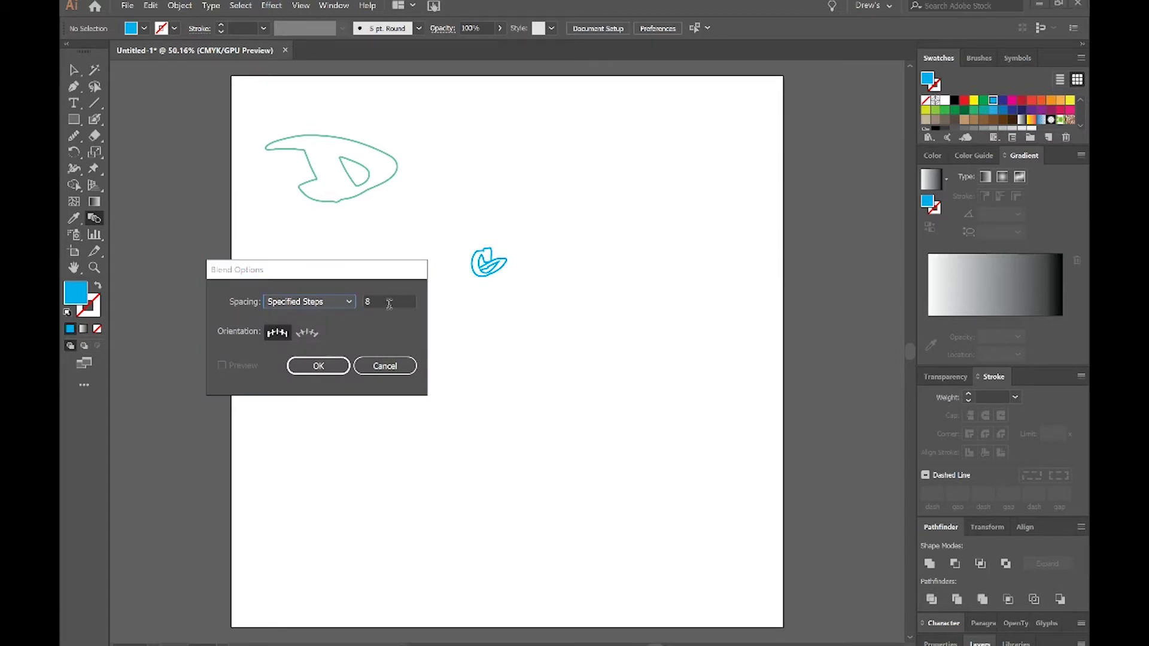
left_click(389, 302)
key("Up")
key("Up")
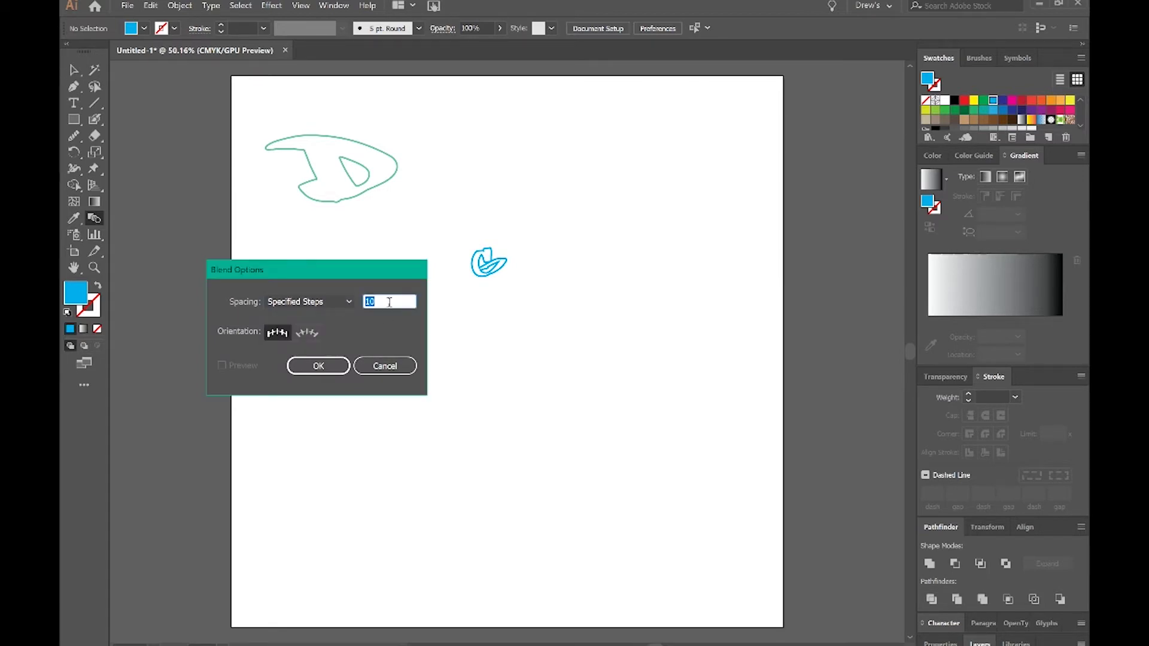
left_click(328, 366)
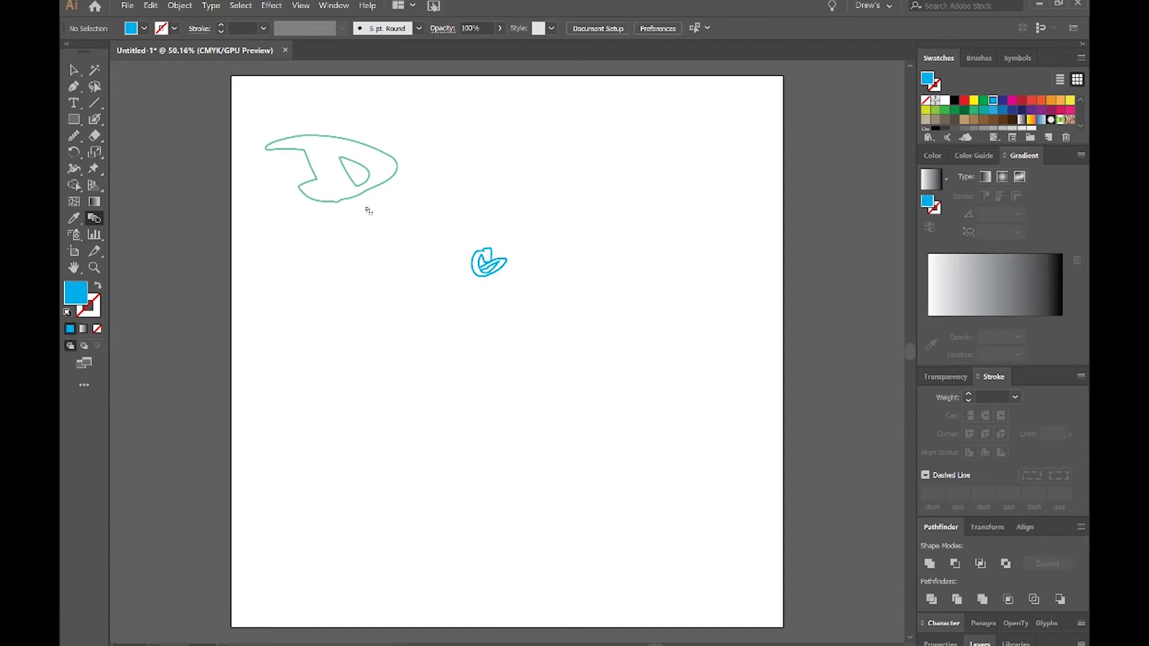
Blend the teal D into the small cyan G with the 10-step spacing, and deselect the blend
left_click(487, 253)
key("v")
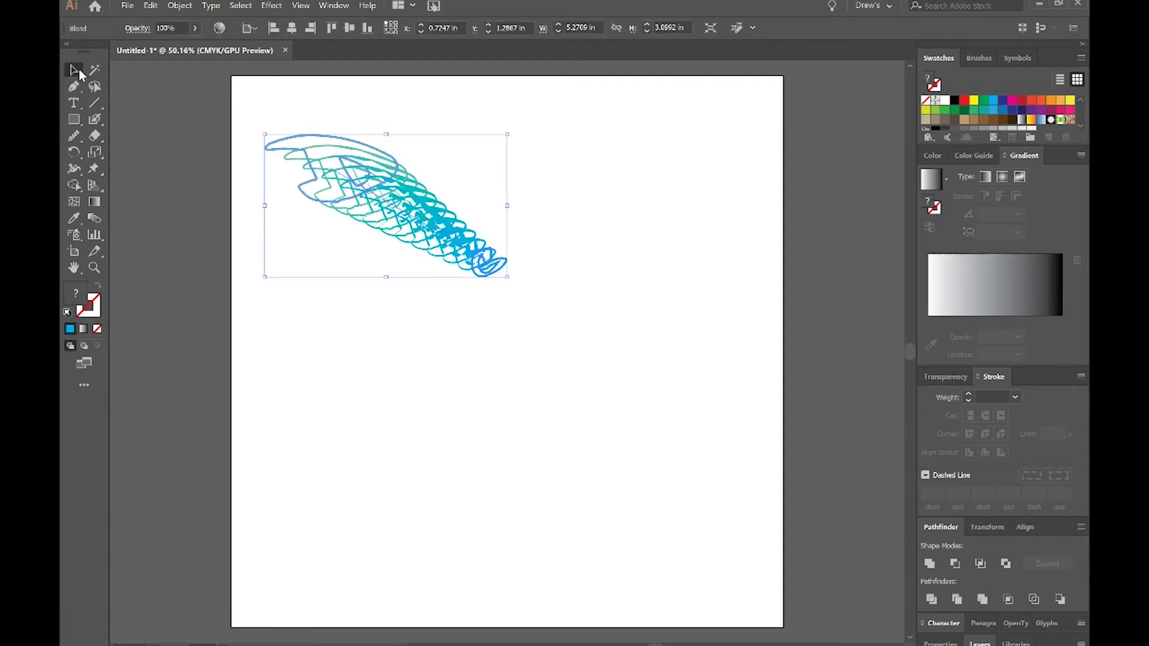
left_click(374, 342)
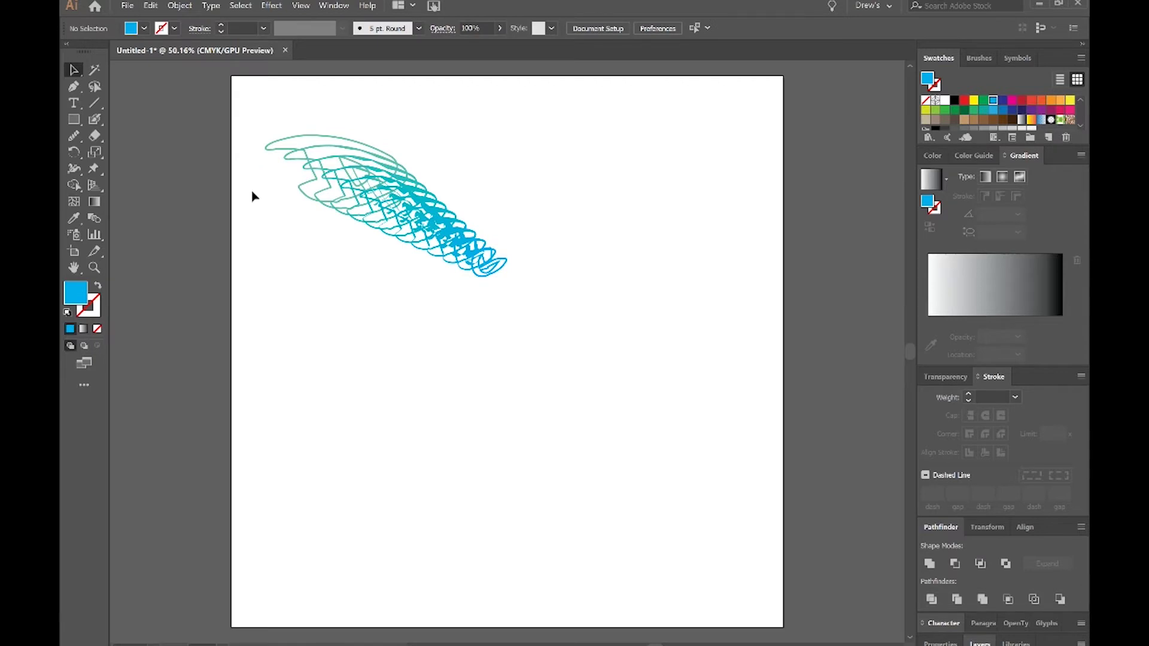
Duplicate the D-to-G blend straight down the artboard to Y 6 in
left_click(406, 220)
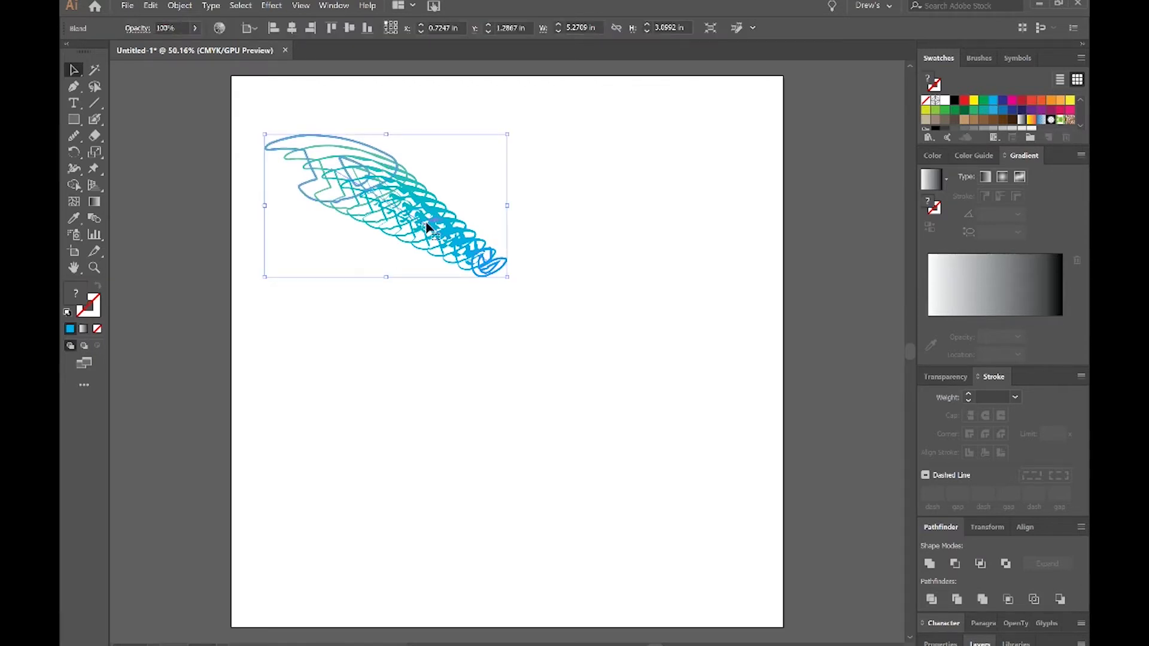
left_click_drag(426, 227, 495, 443)
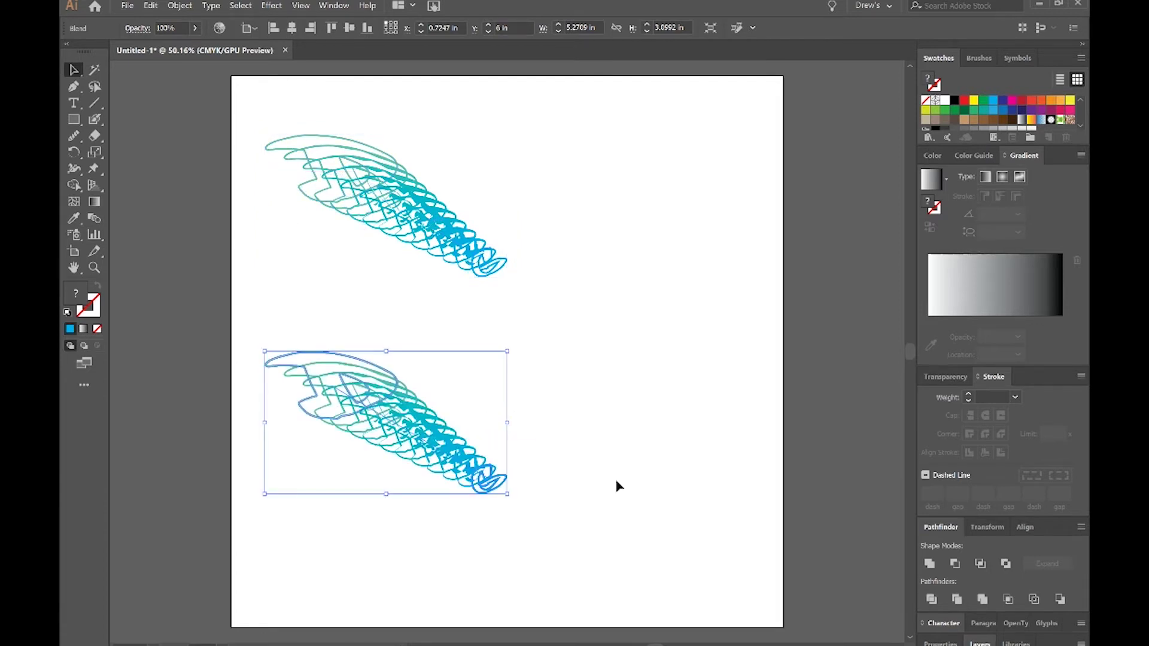
left_click(616, 485)
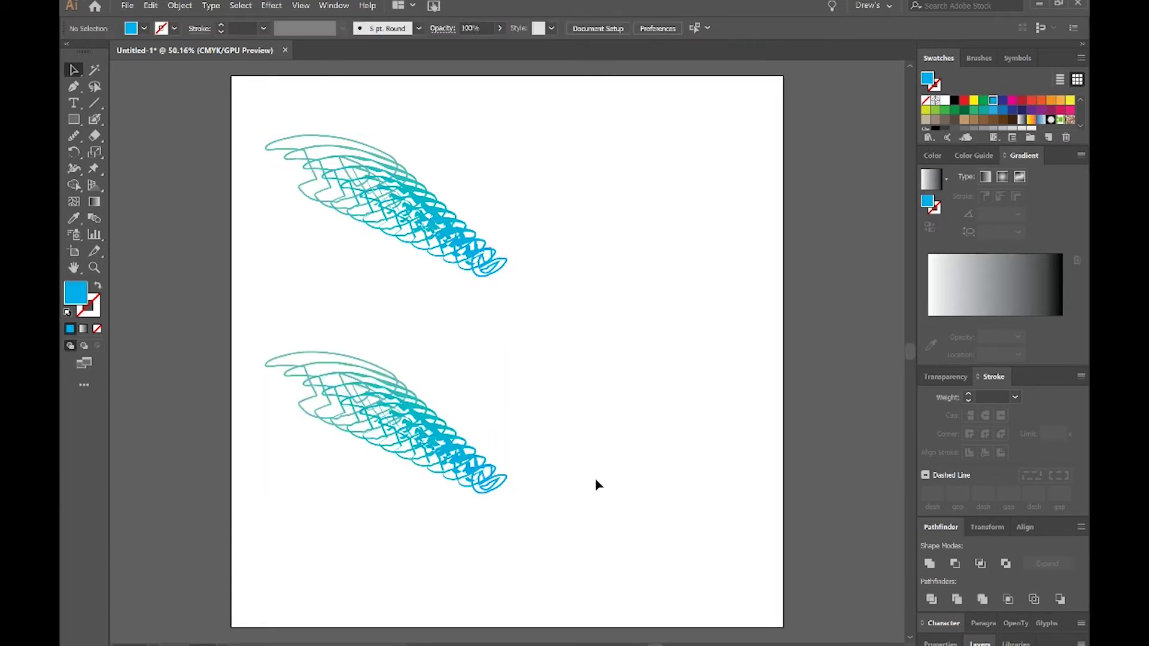
right_click(426, 212)
left_click(319, 251)
left_click(351, 217)
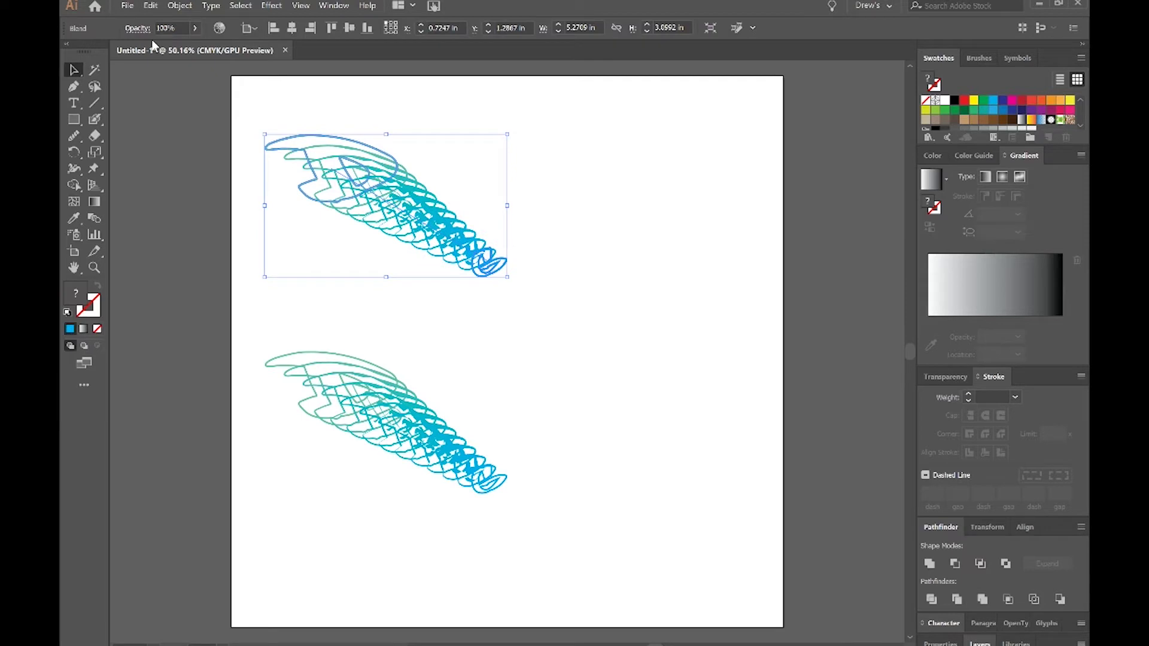
left_click(151, 6)
left_click(152, 6)
left_click(390, 244)
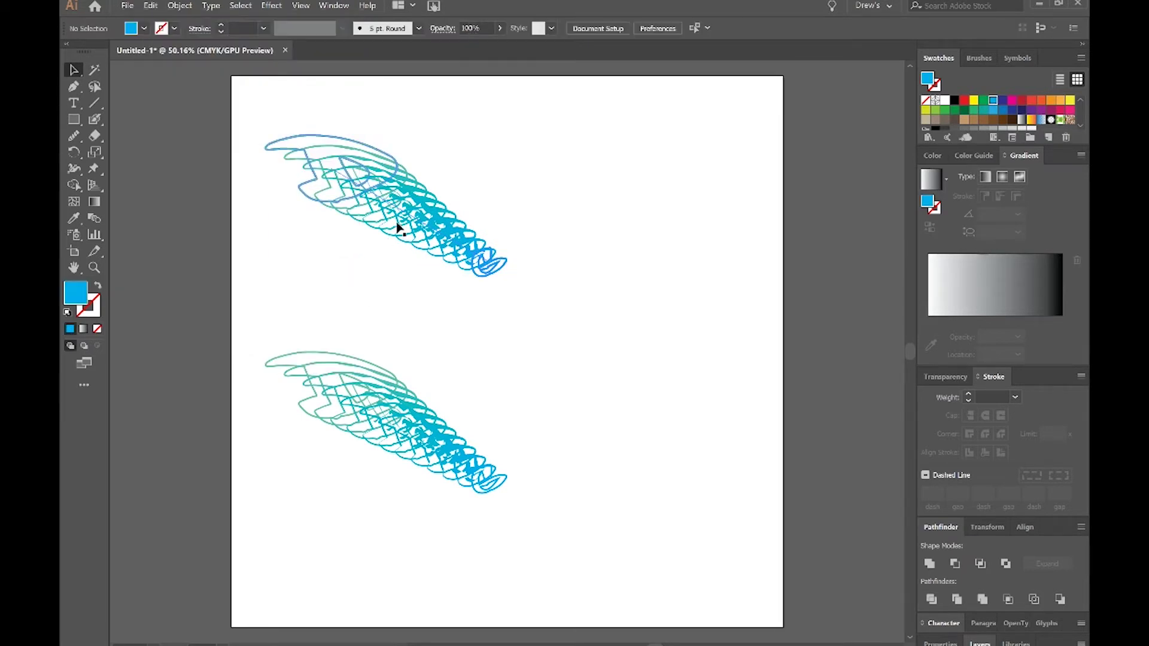
left_click_drag(443, 229, 679, 292)
key("Delete")
Expand the lower copy of the blend with Object and Fill enabled, and deselect it
scroll(458, 412, "down", 2)
left_click(458, 412)
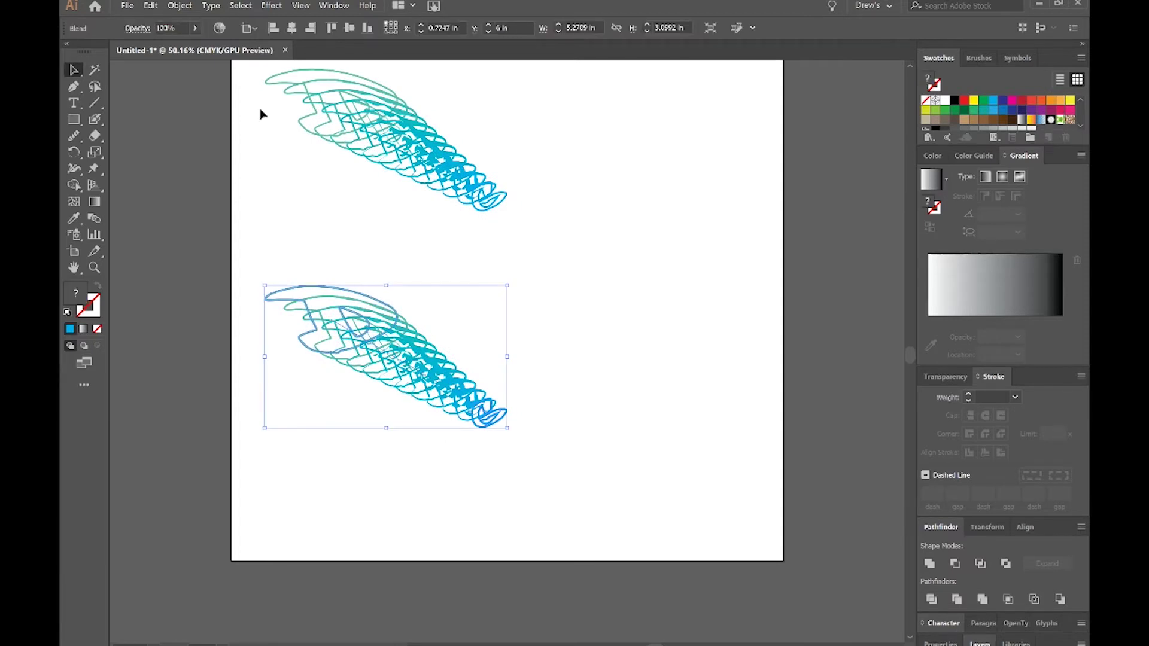
left_click(179, 6)
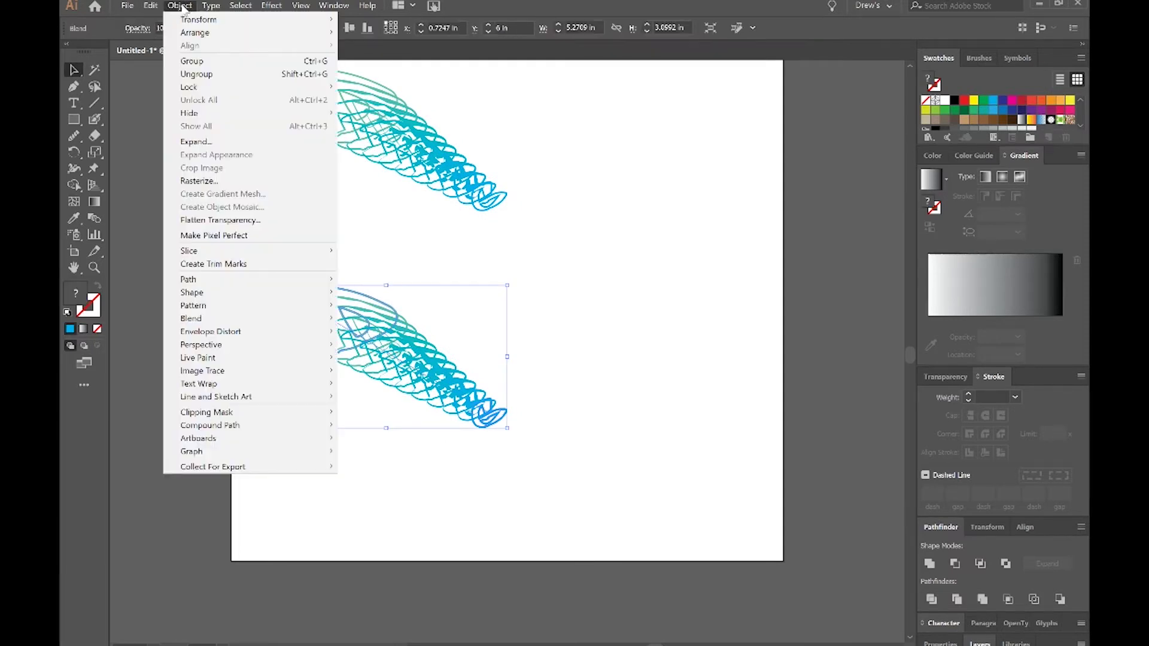
left_click(222, 146)
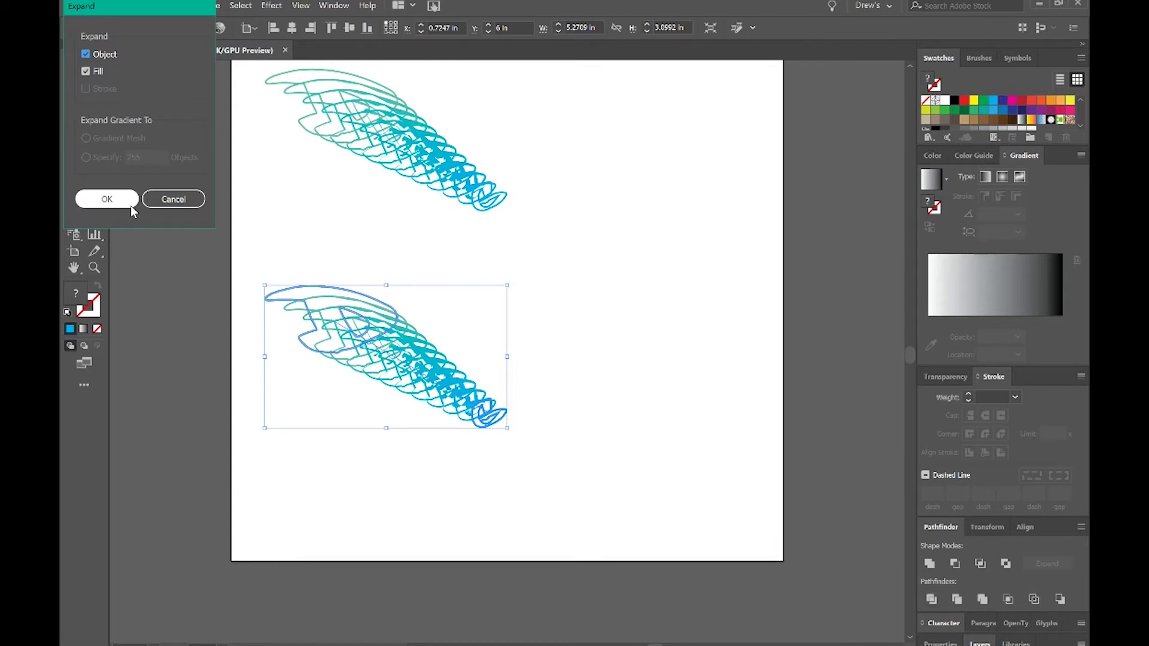
left_click(131, 205)
left_click(413, 470)
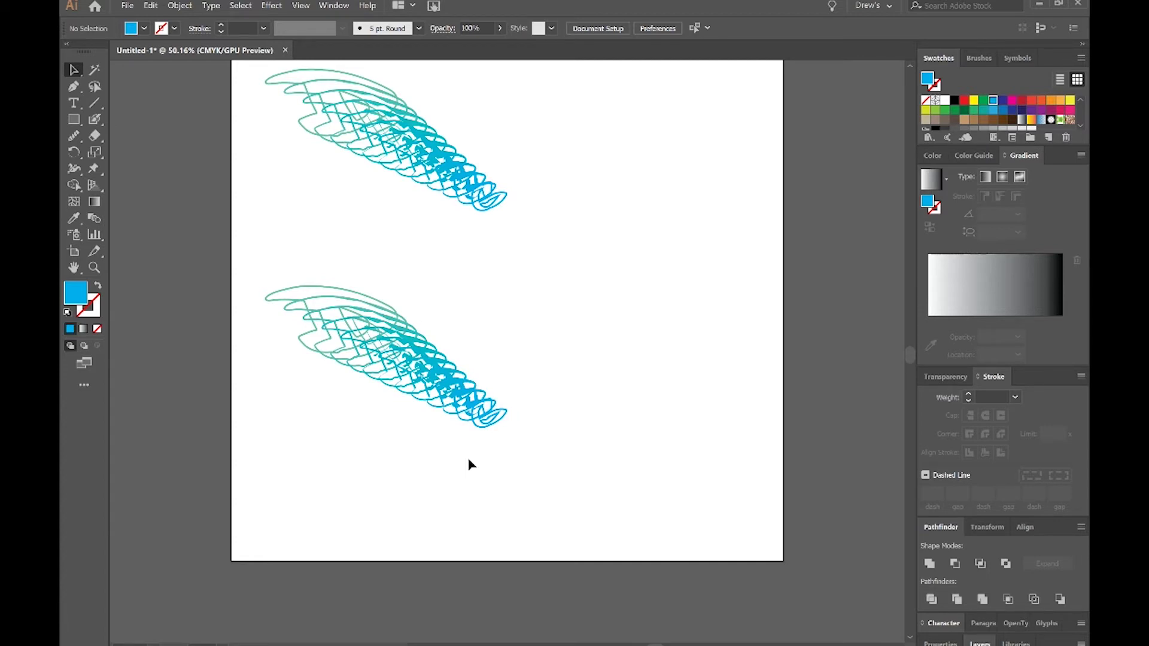
Make a copy of the expanded lower blend rotated 20° about an anchor point at its small G end
left_click(424, 386)
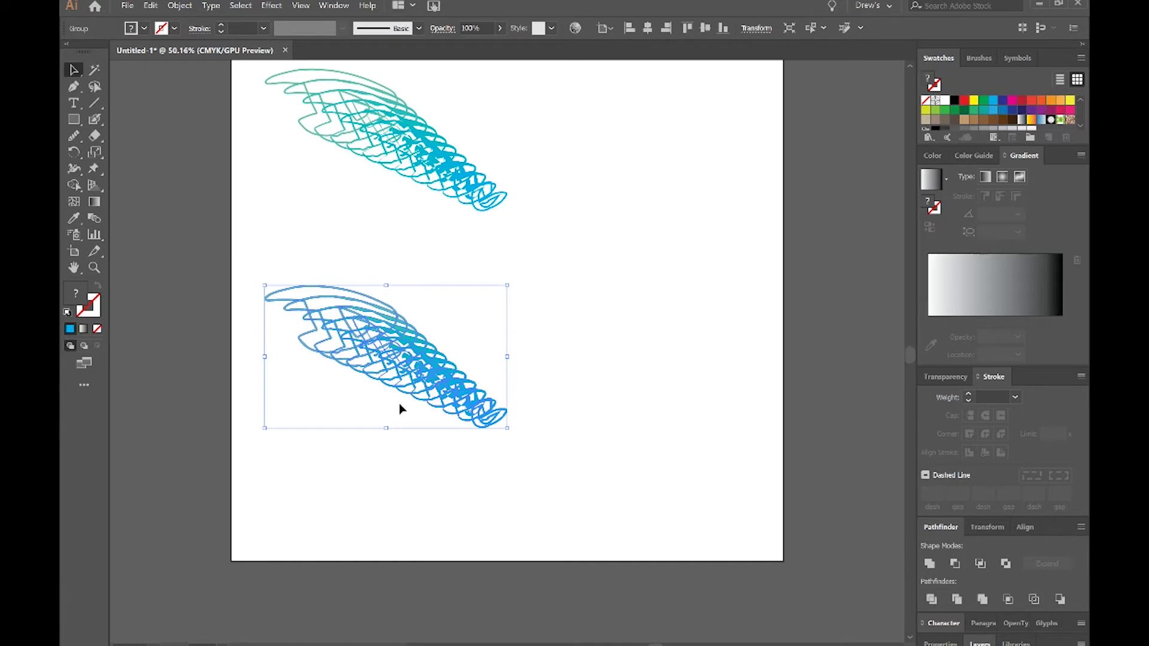
left_click(74, 154)
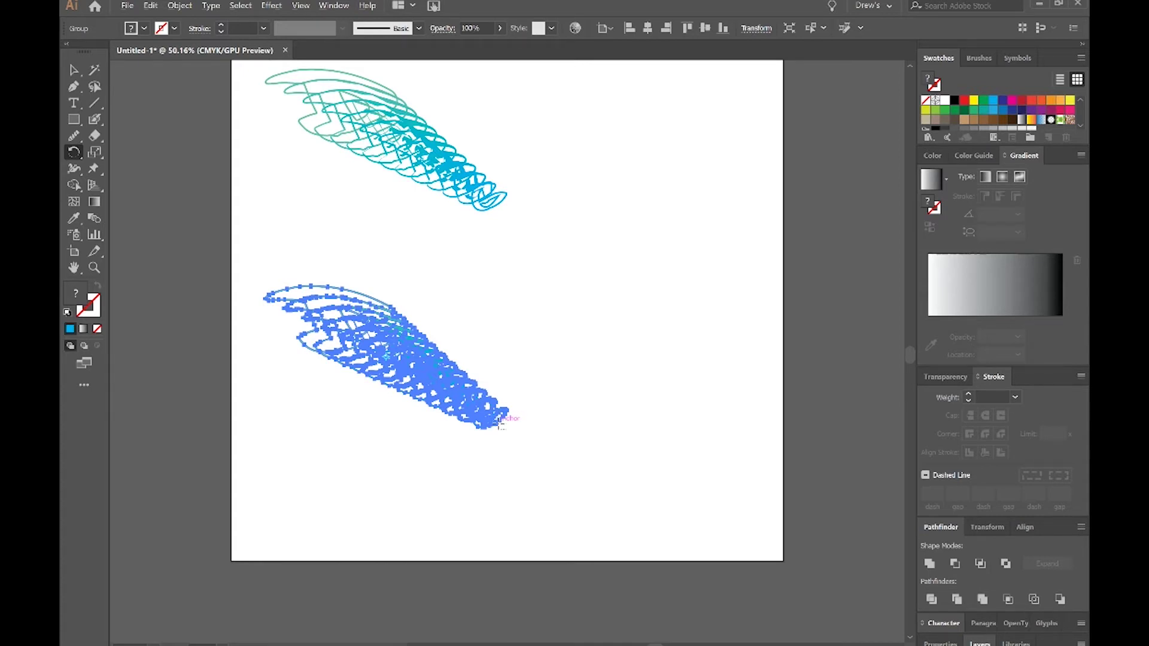
left_click(502, 424, "alt")
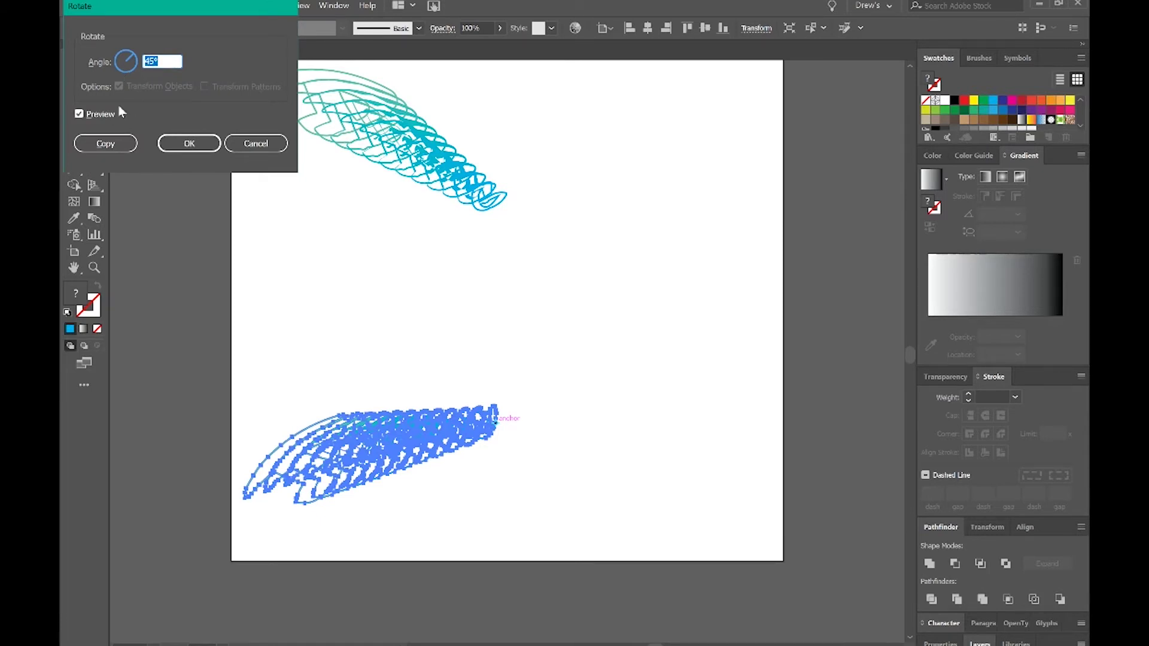
left_click(102, 118)
left_click(102, 117)
left_click(102, 117)
left_click(102, 117)
left_click(102, 117)
left_click(102, 116)
left_click(163, 62)
key("Down")
key("Down")
key("Down")
key("Down")
key("Down")
key("Down")
key("Down")
key("Down")
key("Down")
key("Down")
key("Down")
key("Down")
key("Down")
key("Down")
key("Down")
key("Down")
key("Down")
key("Down")
key("Down")
key("Down")
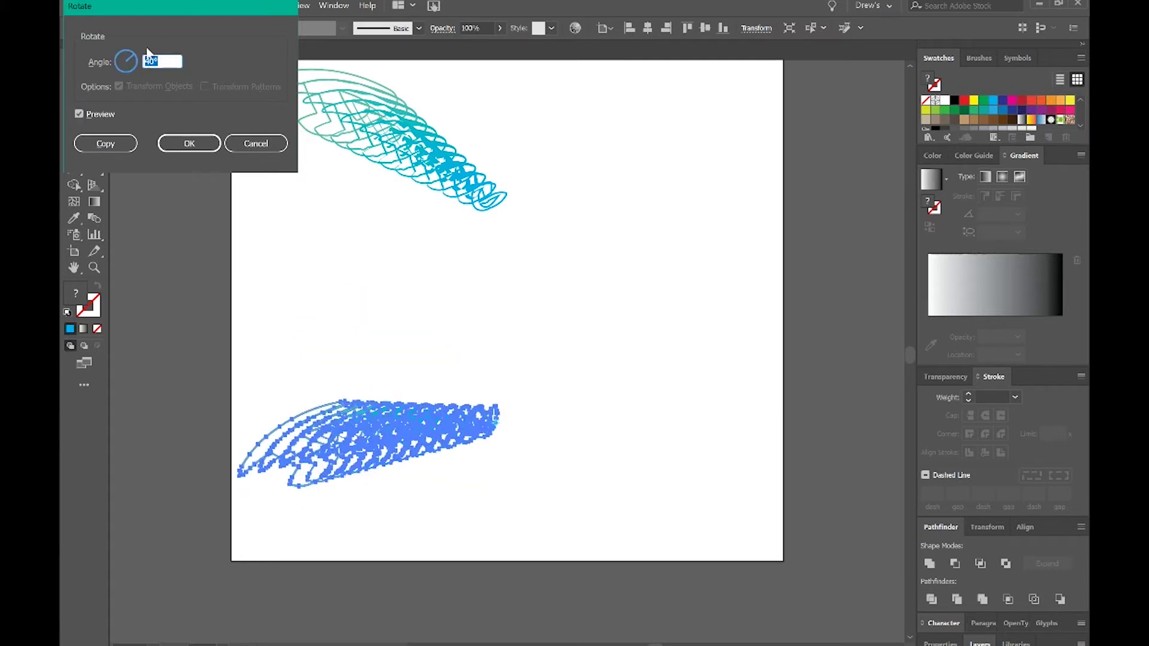
left_click(102, 114)
left_click(102, 114)
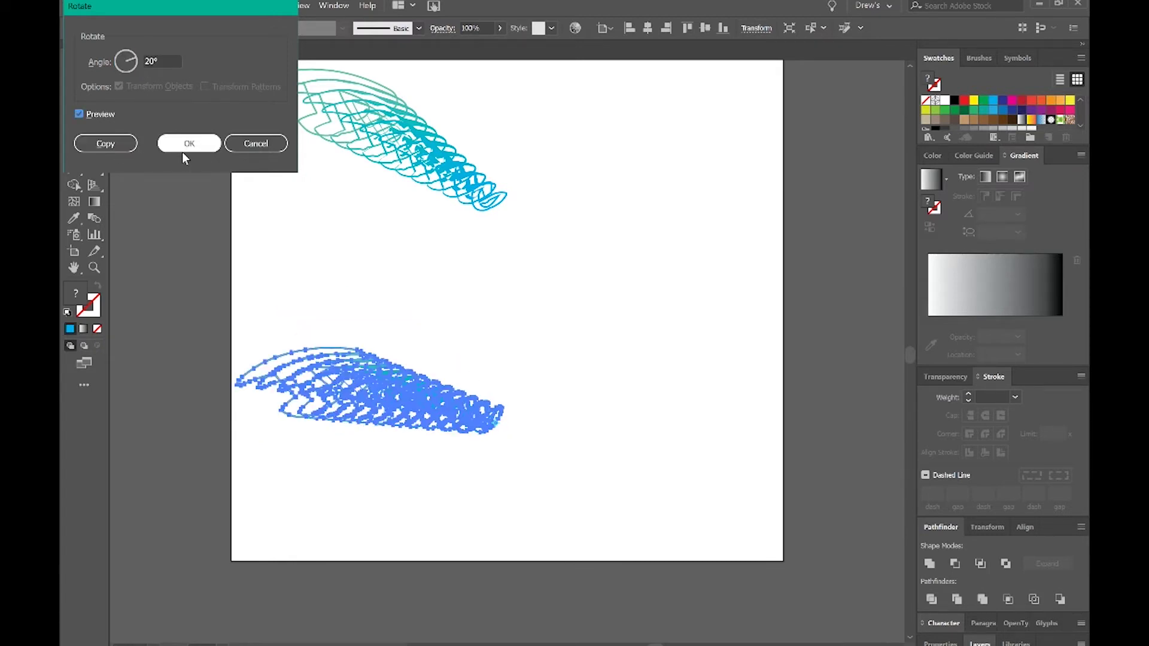
left_click(105, 144)
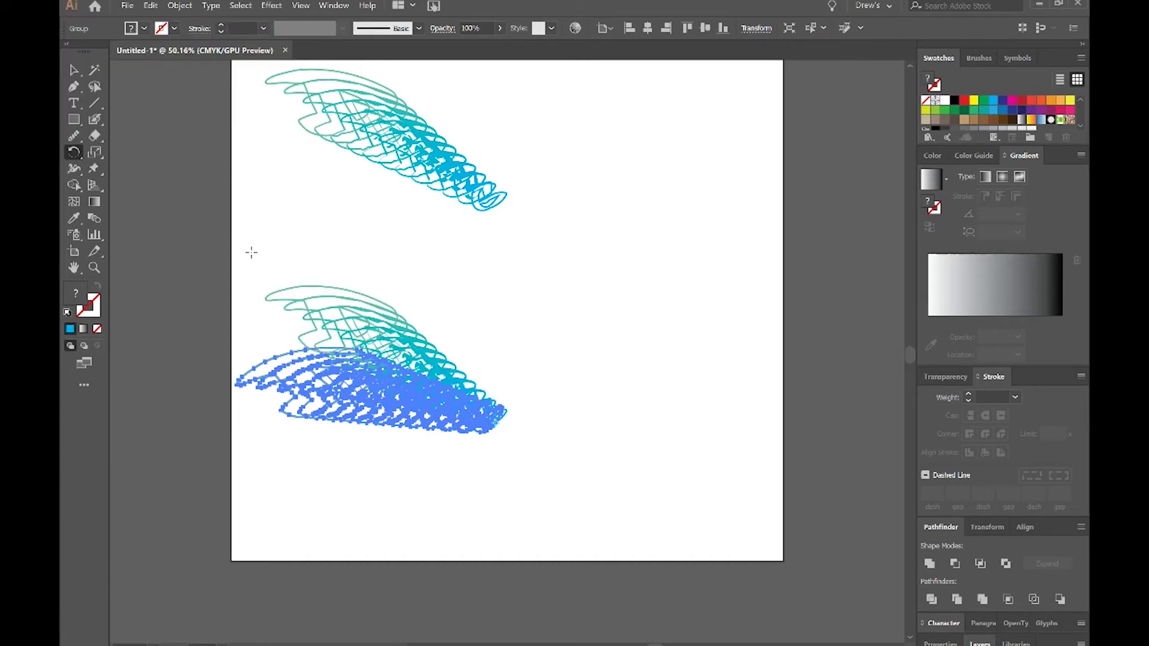
Repeat the 20° rotated copy around the G end until the copies close into a full radial flower
key("ctrl+h")
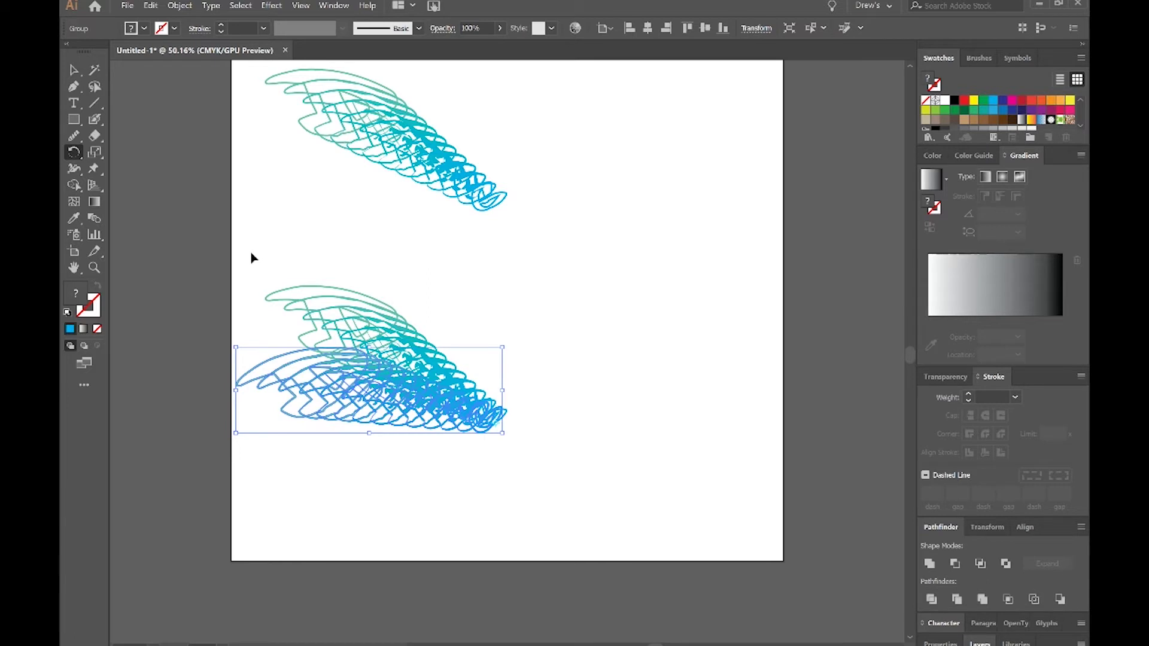
key("ctrl+d")
key("ctrl+d")
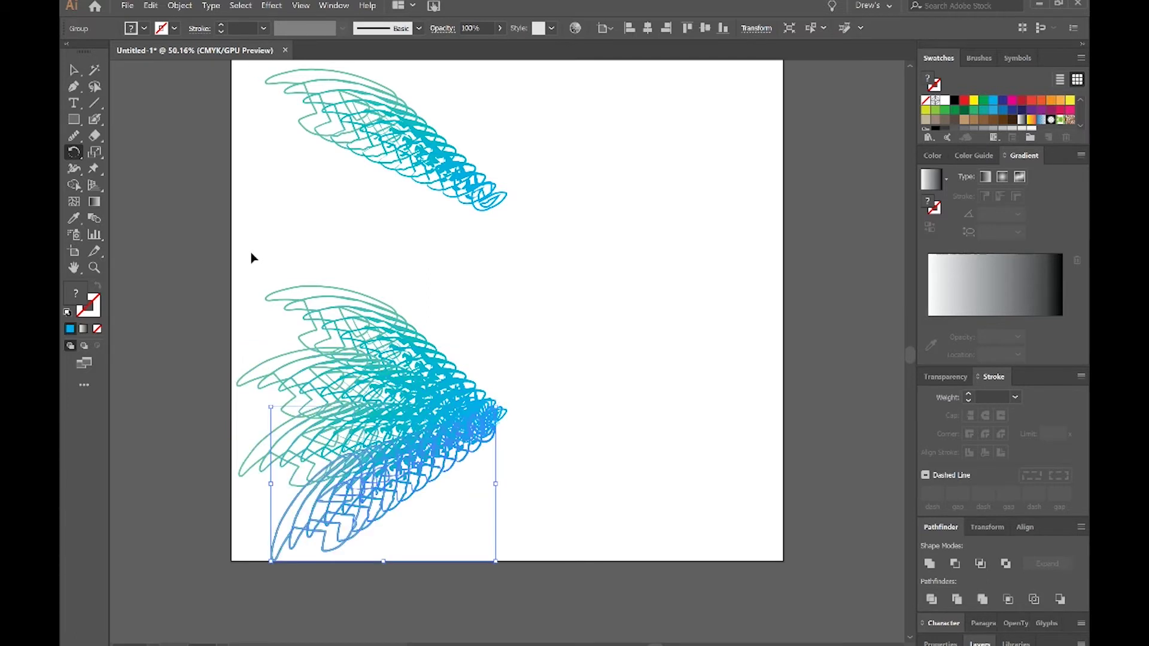
key("ctrl+d")
key("ctrl+d")
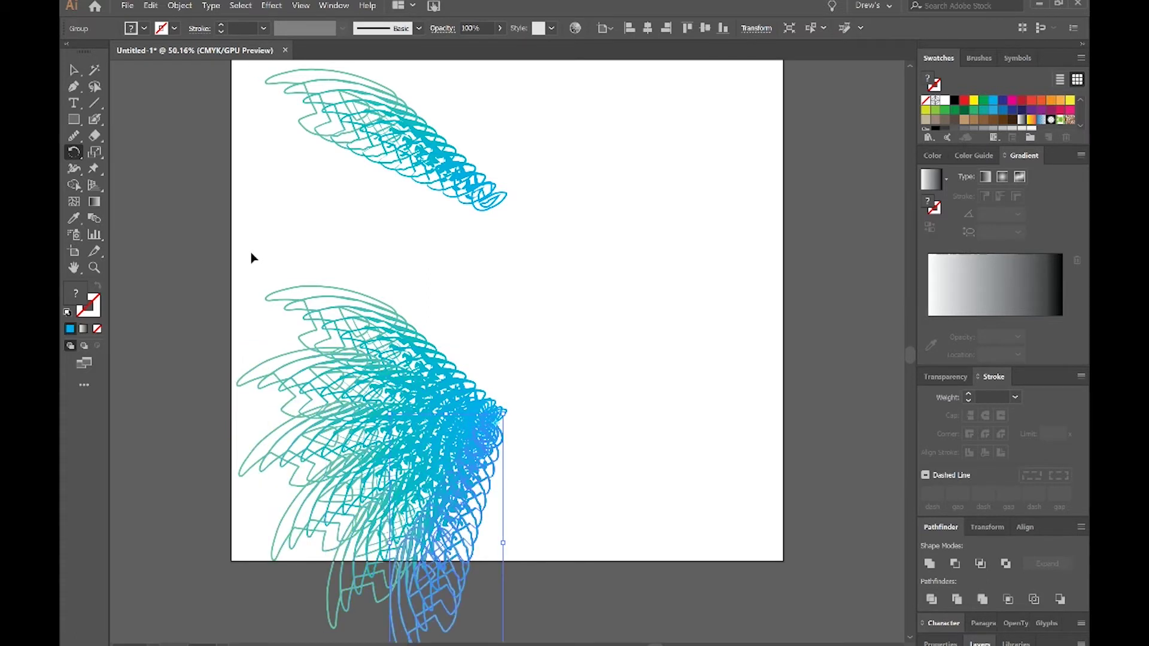
key("ctrl+d")
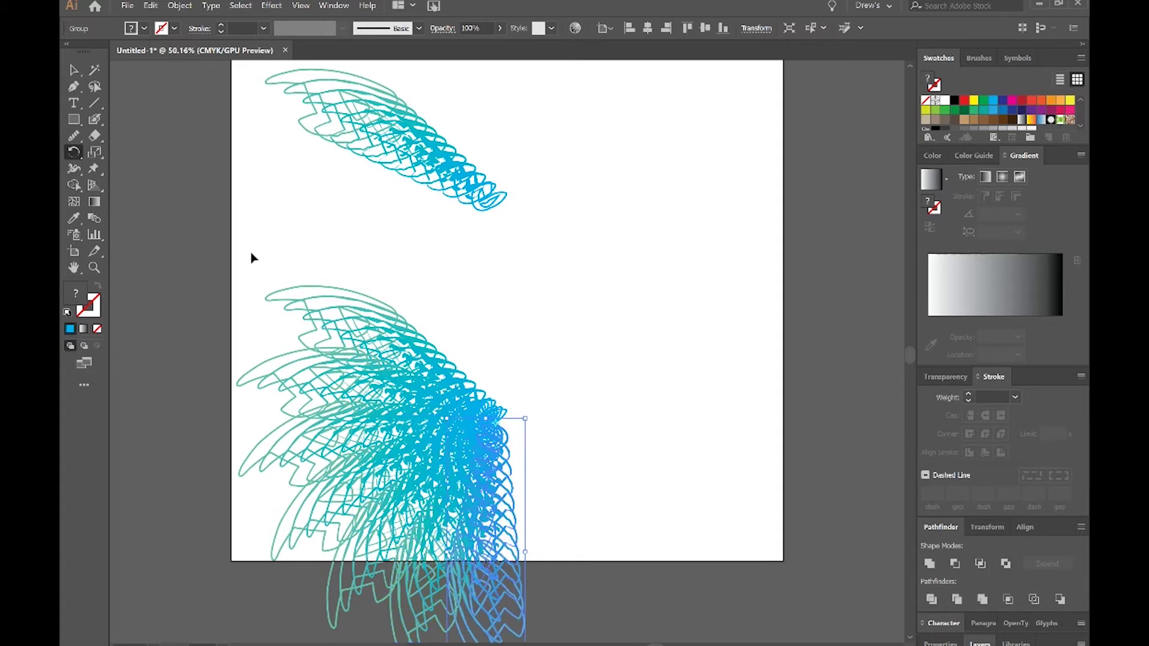
key("ctrl+d")
key("ctrl+d")
key("ctrl+d")
key("ctrl+d")
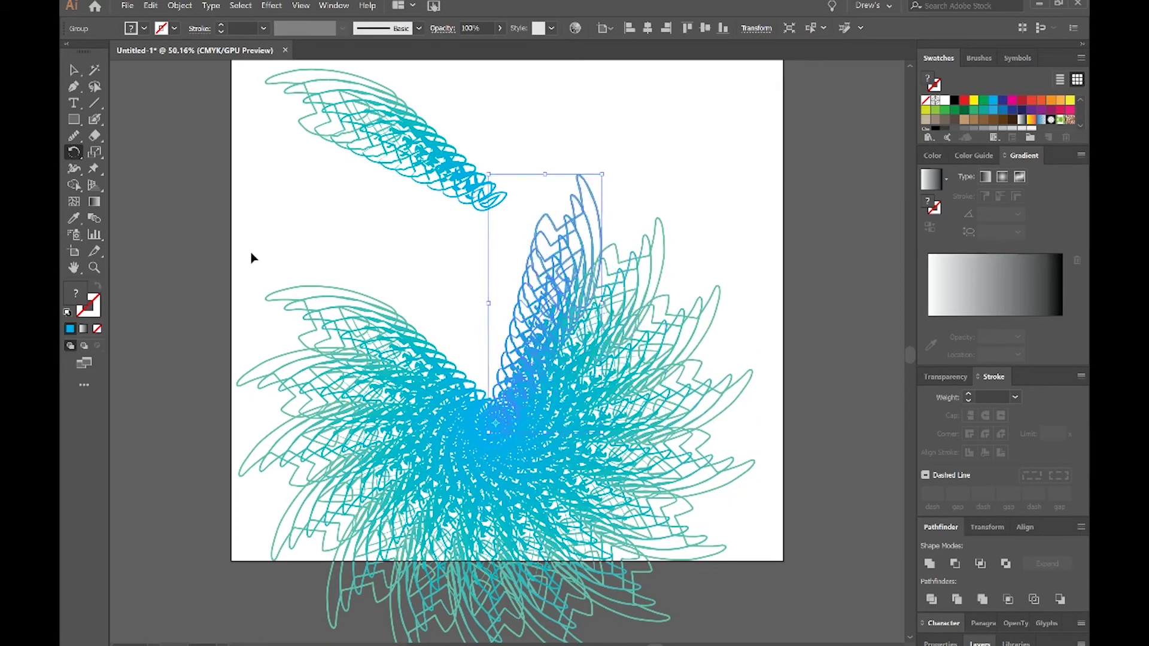
key("ctrl+d")
key("ctrl+d")
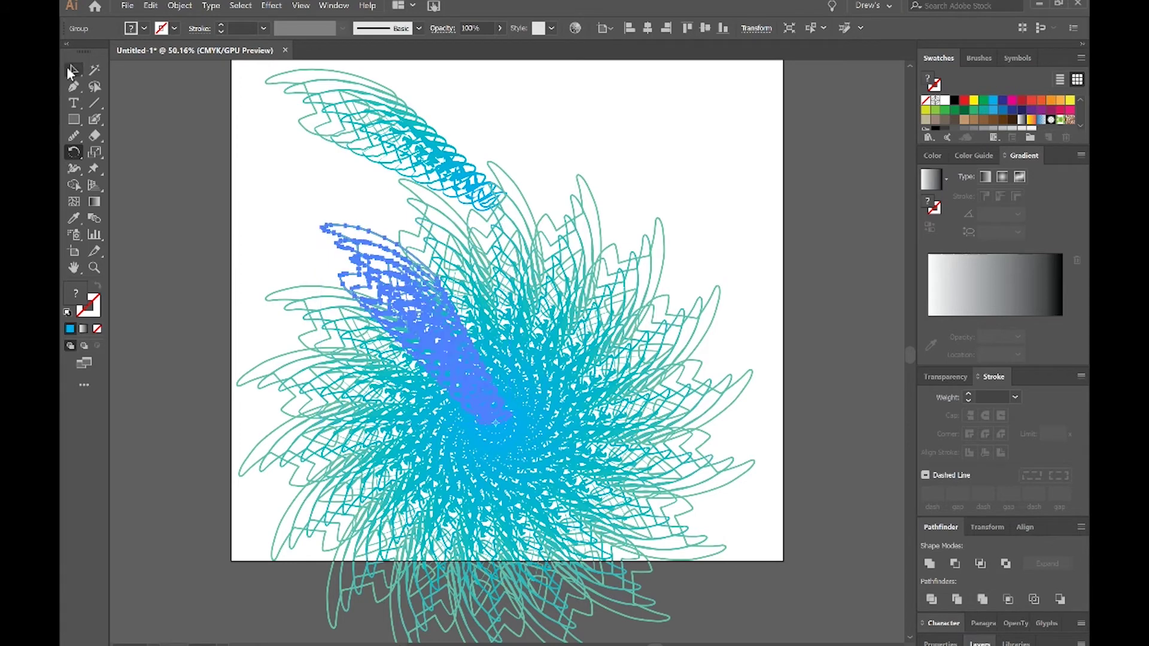
left_click(74, 70)
left_click(239, 216)
scroll(307, 291, "down", 3)
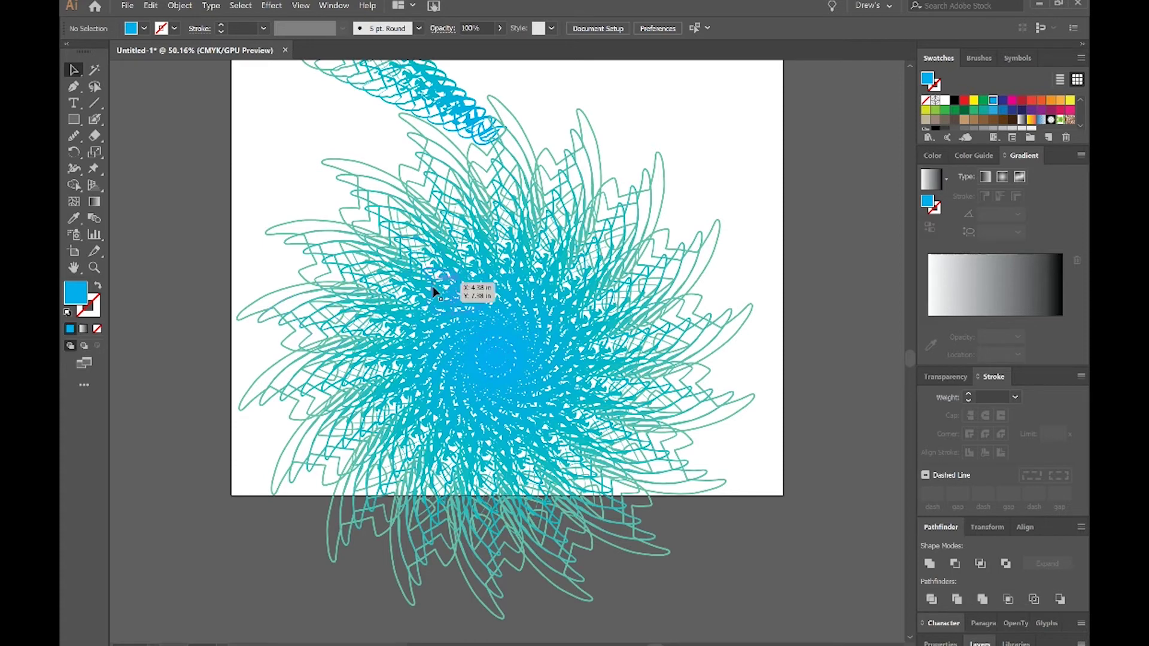
Remove all but four adjacent blends on the flower's left side, and move the remaining fan to the artboard's right half
left_click(281, 267)
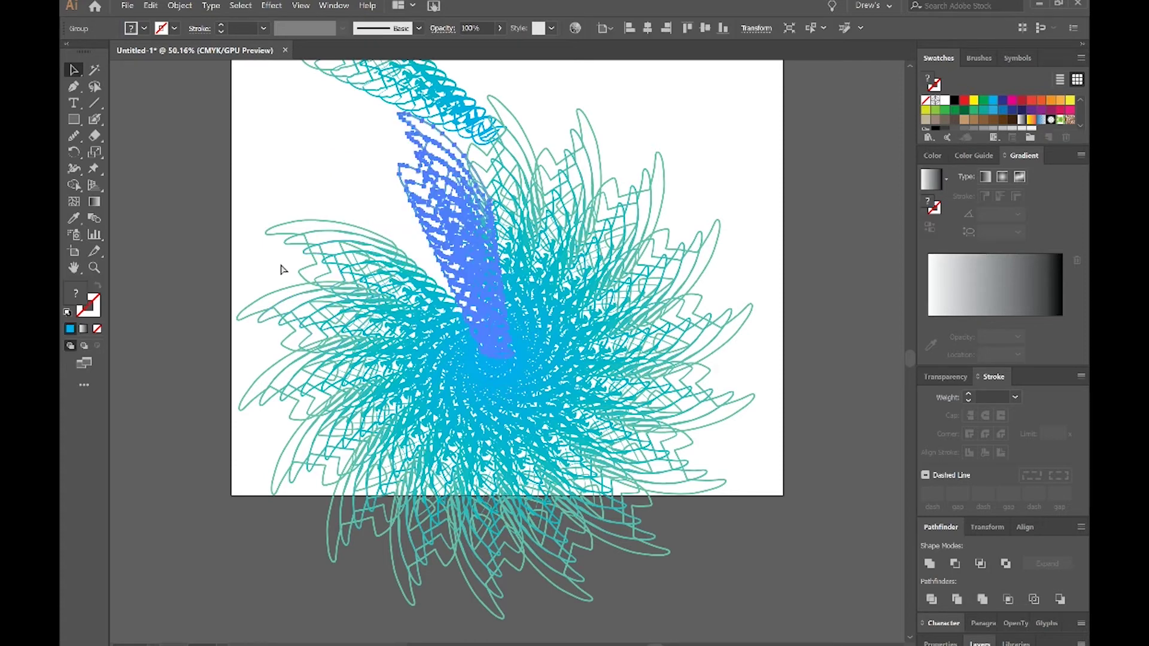
key("Delete")
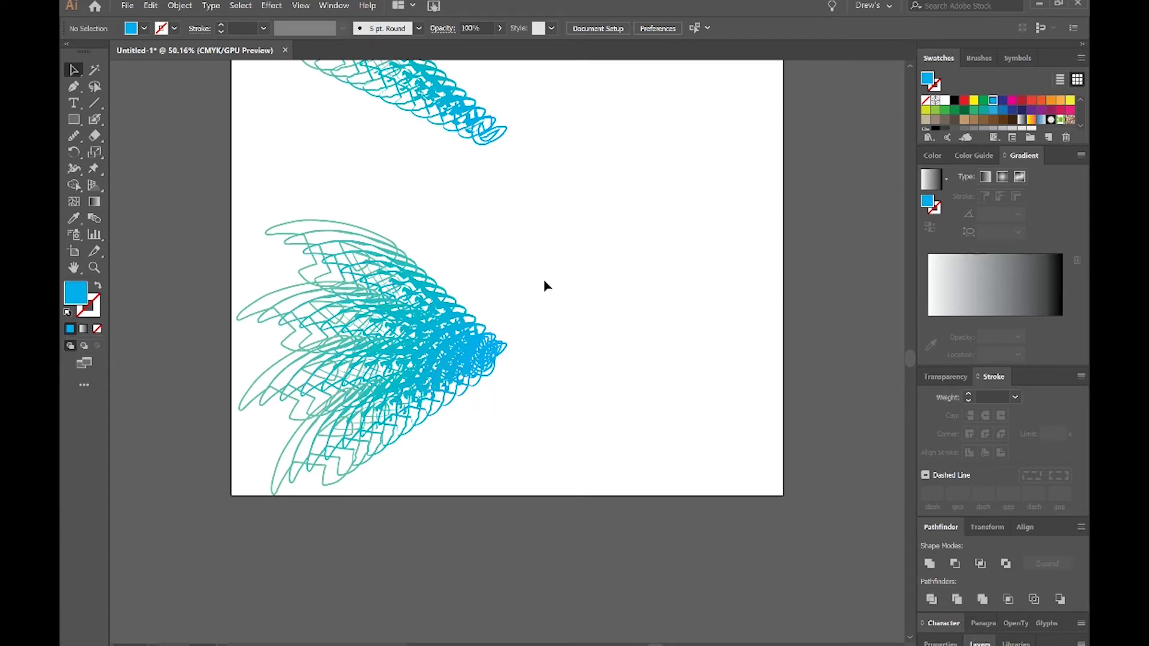
left_click_drag(545, 285, 413, 482)
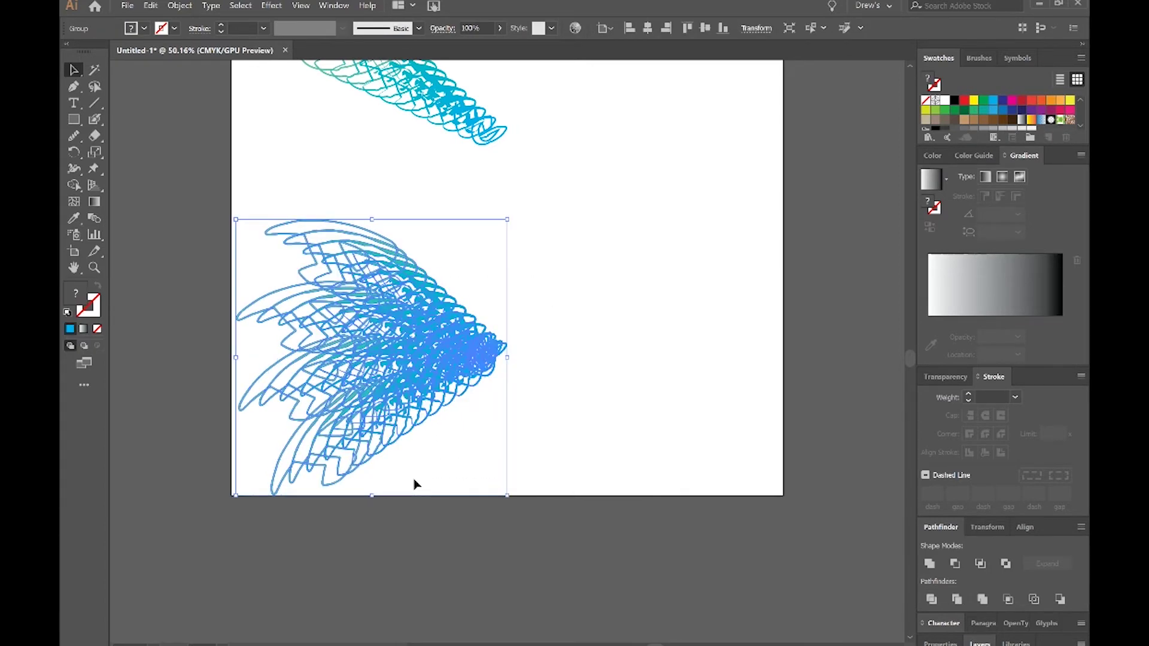
left_click_drag(437, 400, 525, 395)
left_click(374, 361)
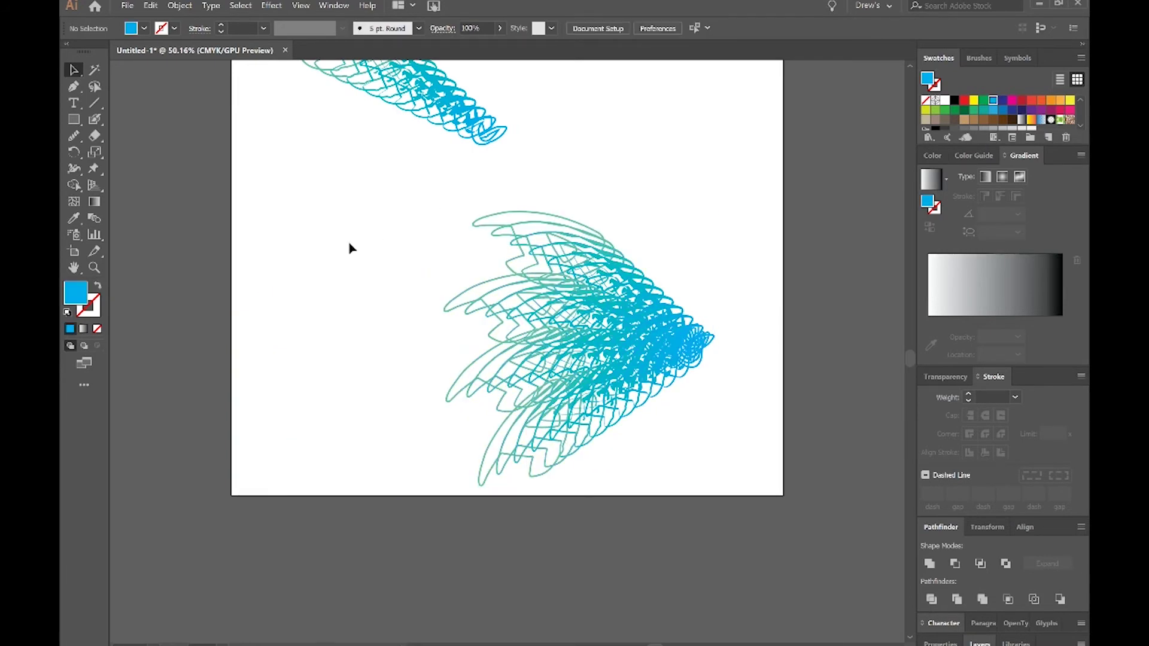
Try to make a 90° rotated copy of the fan about an anchor point on its left edge
left_click(73, 153)
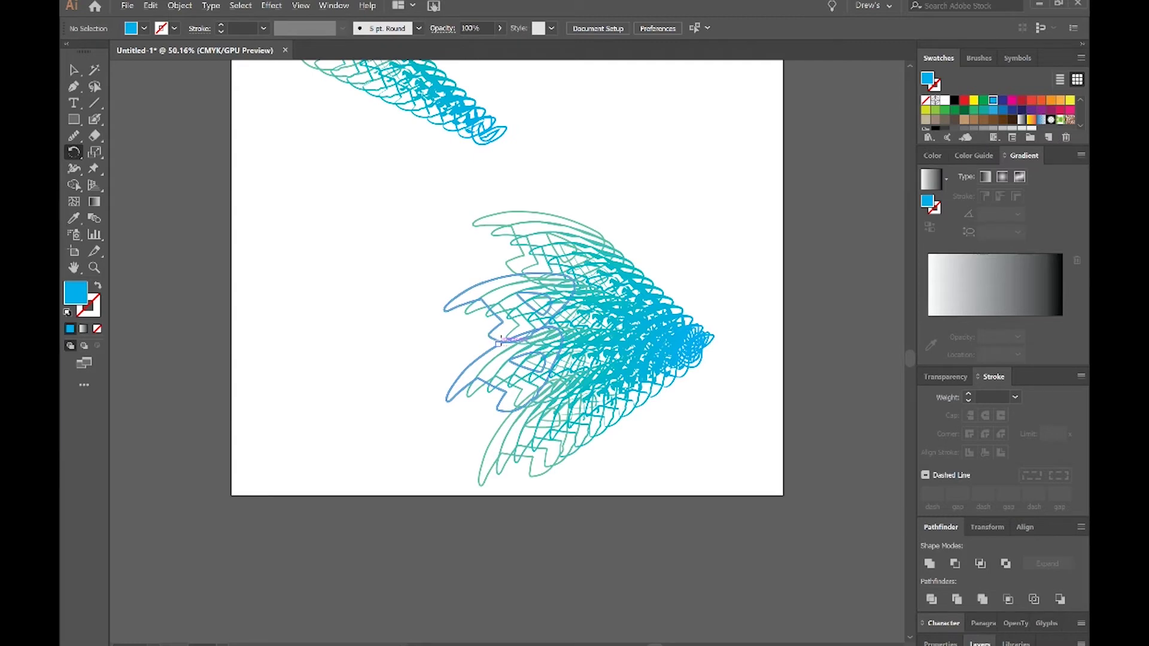
left_click(499, 342, "alt")
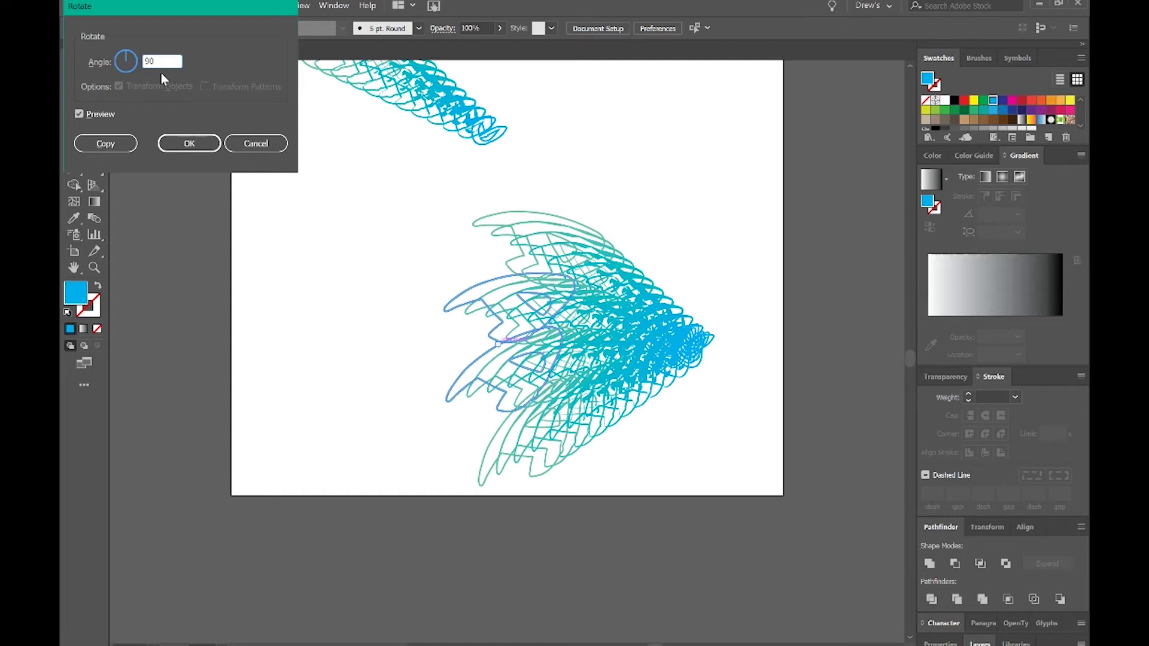
left_click(95, 114)
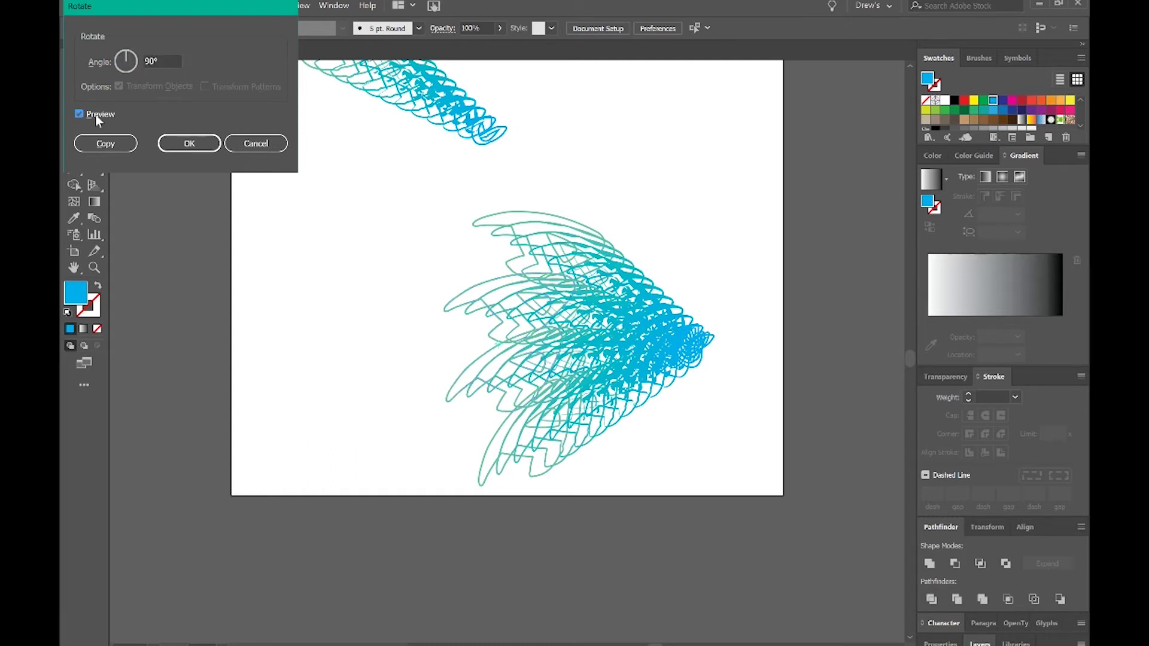
left_click(106, 141)
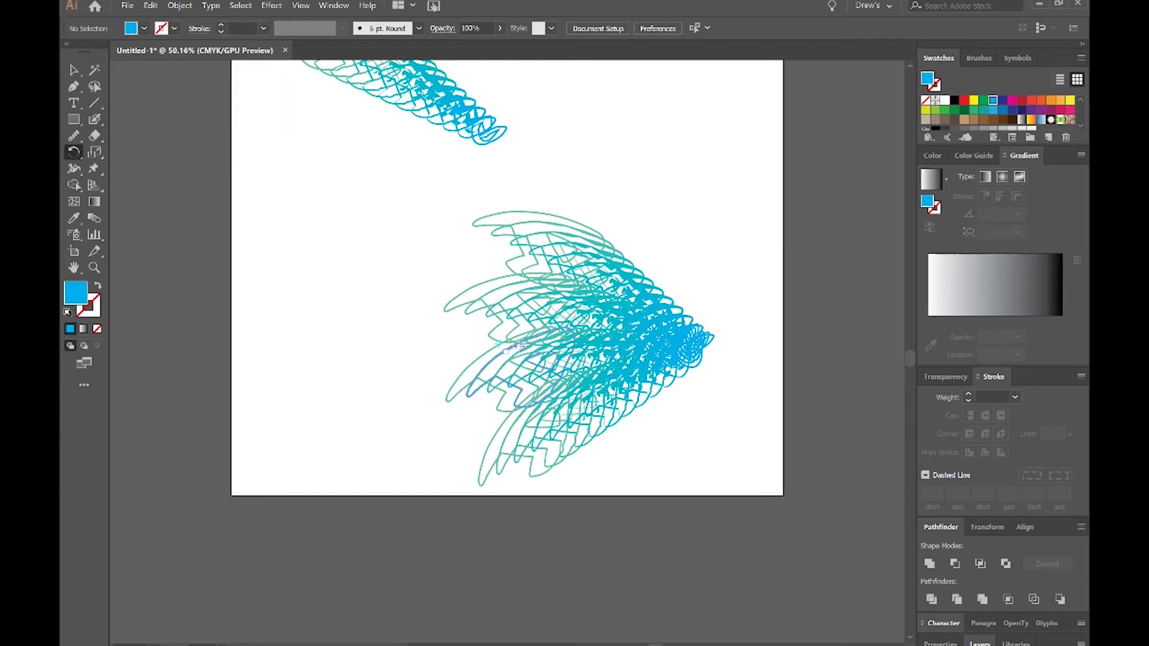
Make a 90° rotated copy of the fan about the anchor point on its lower edge, near the bottom blend's tip
left_click(67, 75)
left_click_drag(385, 255, 685, 455)
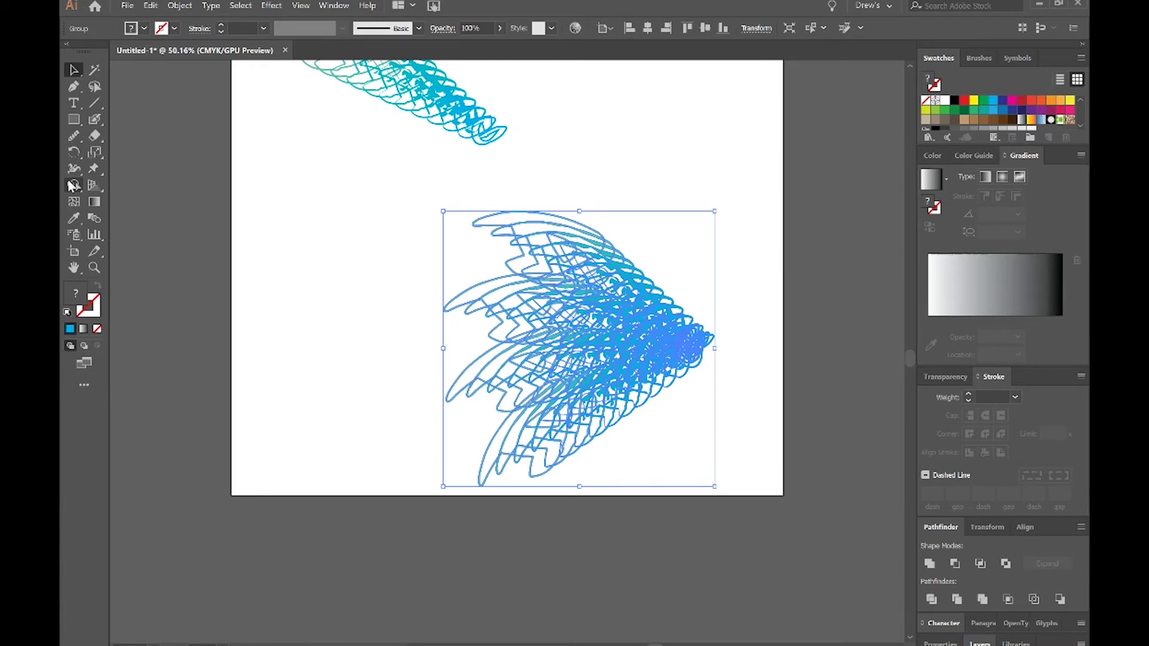
left_click(73, 152)
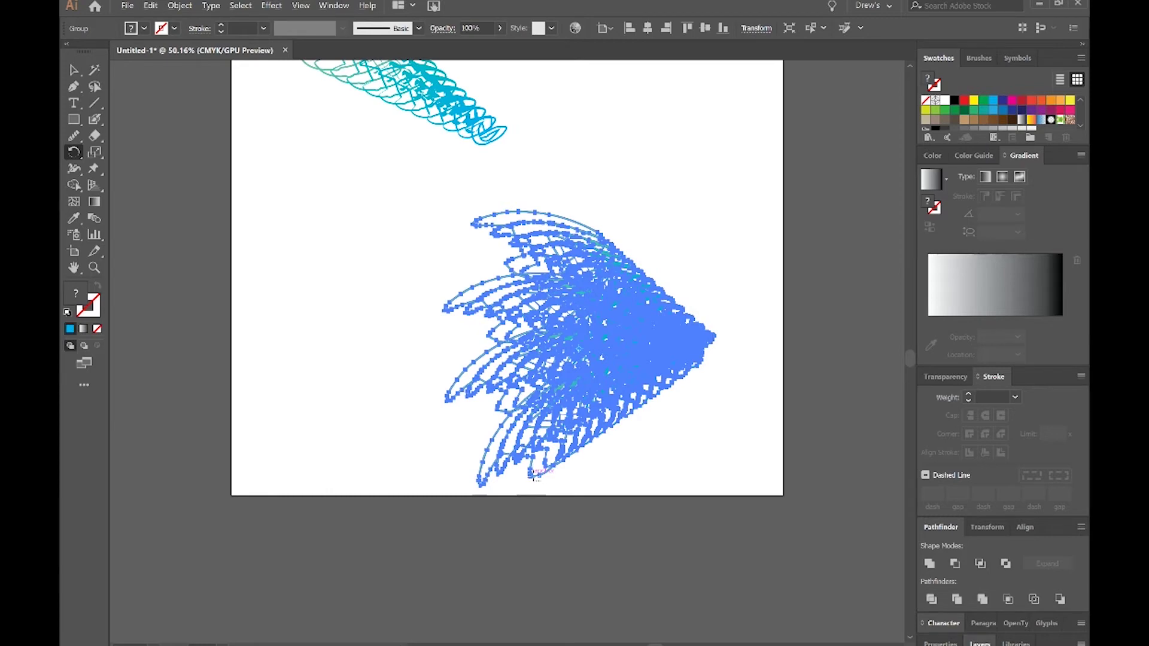
left_click(531, 474, "alt")
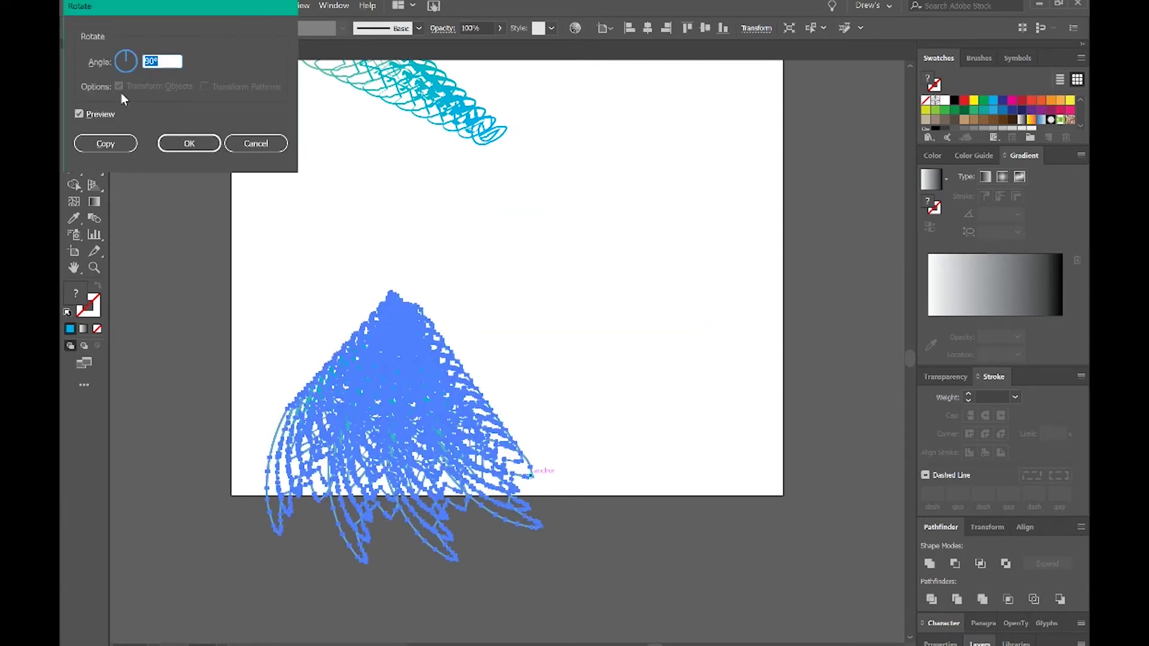
left_click(99, 116)
left_click(99, 116)
left_click(99, 117)
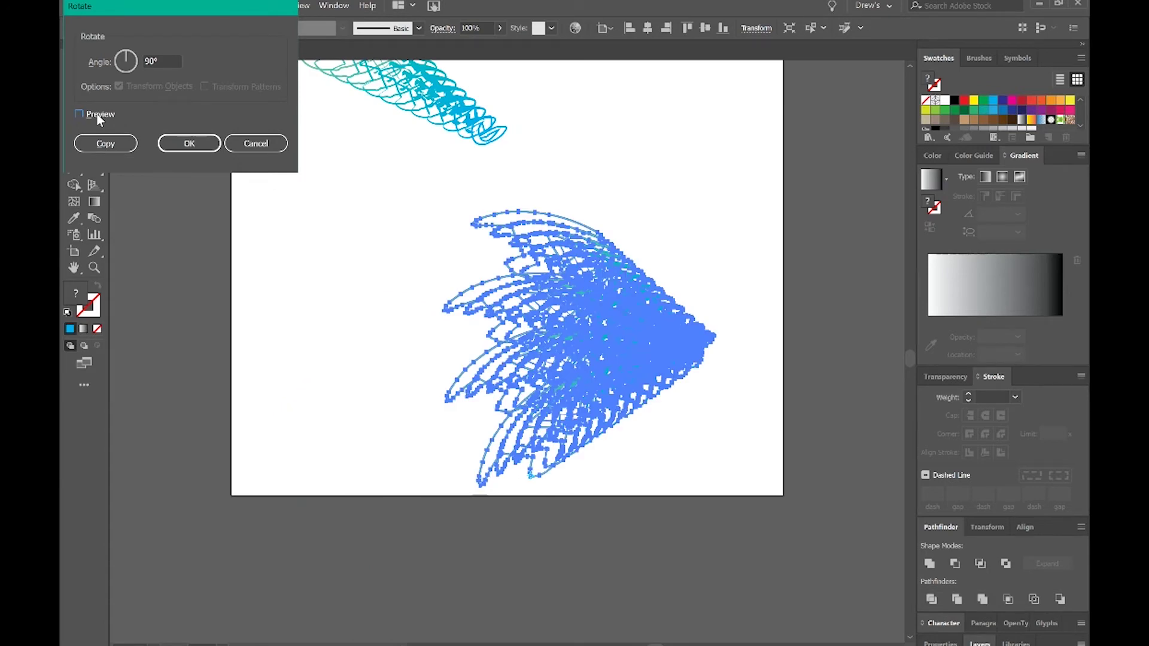
left_click(100, 116)
left_click(99, 117)
left_click(100, 116)
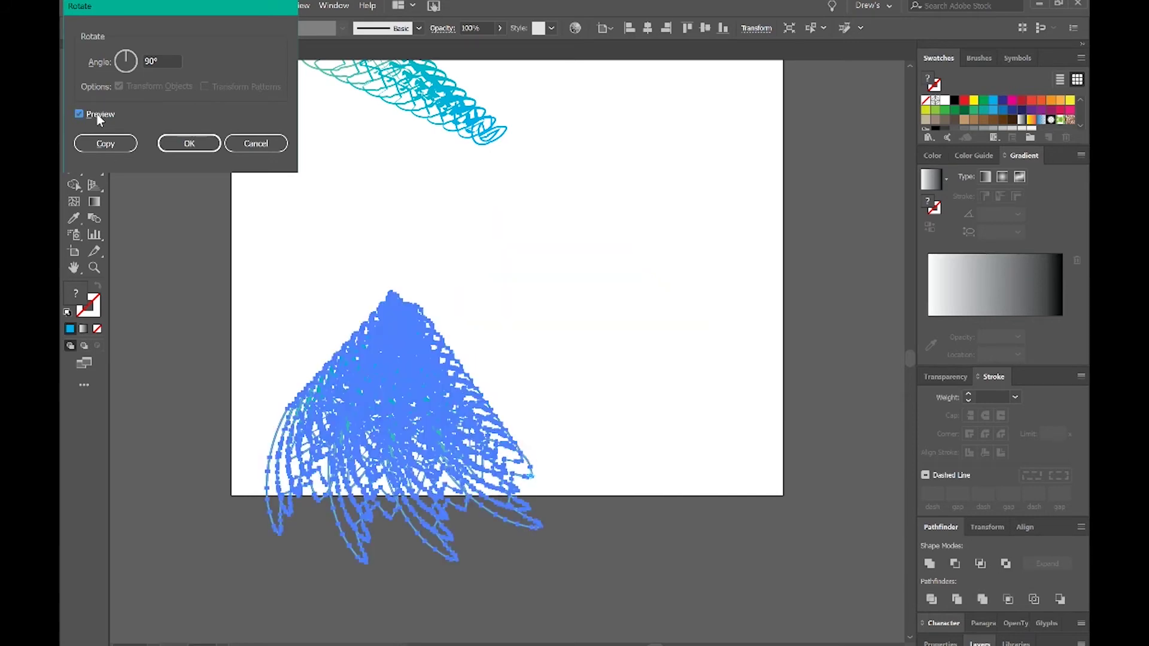
left_click(99, 117)
left_click(99, 117)
left_click(106, 144)
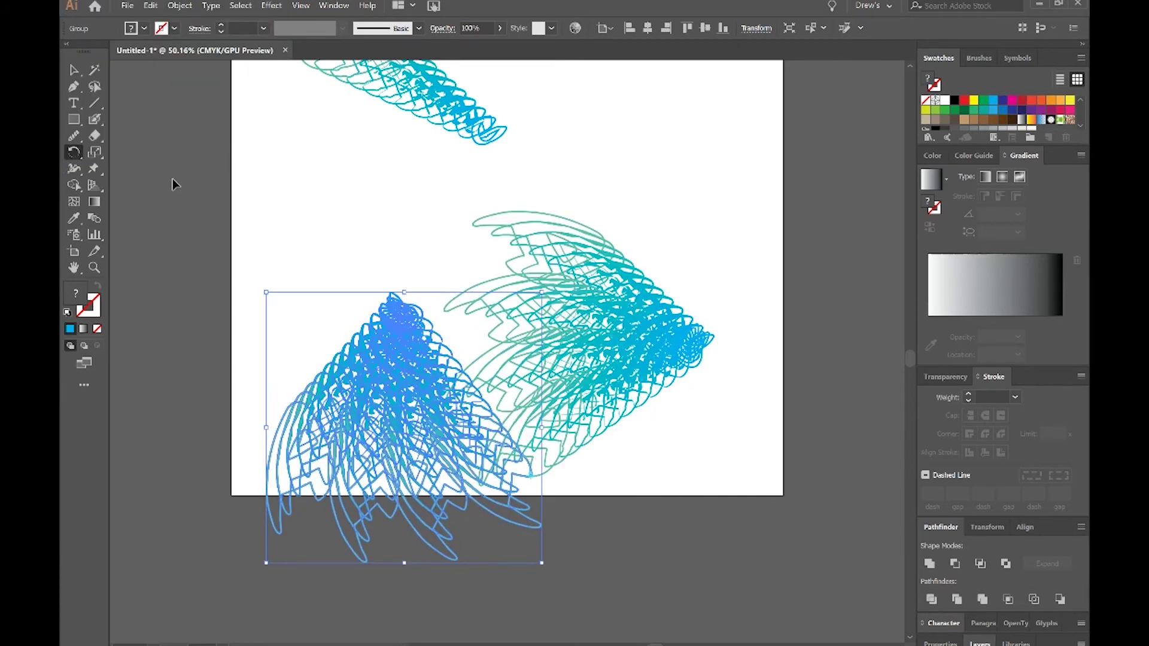
Repeat the 90° rotated copy twice to complete a pinwheel of four fans
key("ctrl+d")
key("ctrl+d")
key("v")
left_click(156, 105)
Move the four-fan pinwheel off the artboard to its left side, leaving the single expanded blend in place
scroll(423, 235, "down", 3)
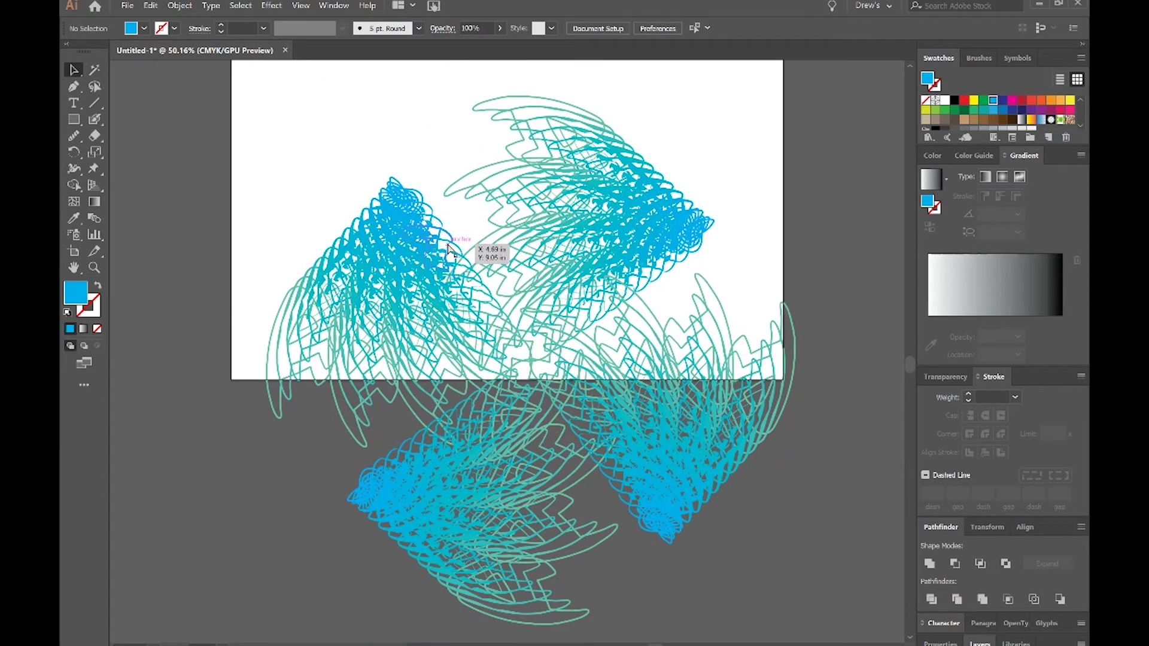
key("ctrl+minus")
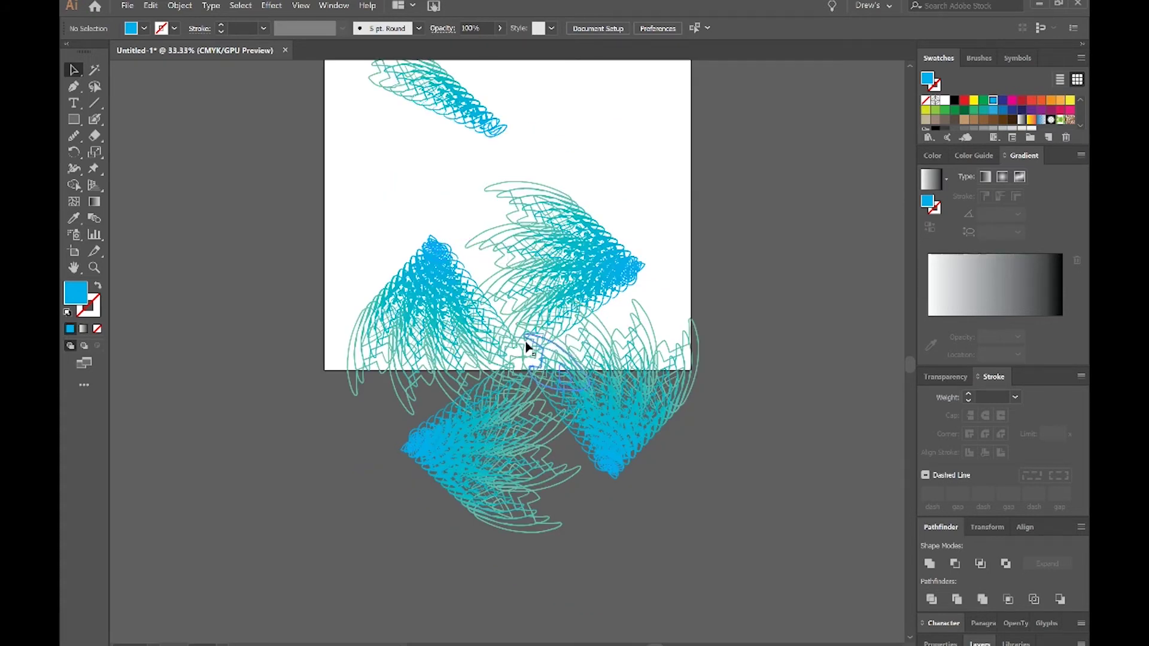
scroll(526, 339, "down", 1)
scroll(527, 345, "up", 2)
scroll(526, 346, "up", 1)
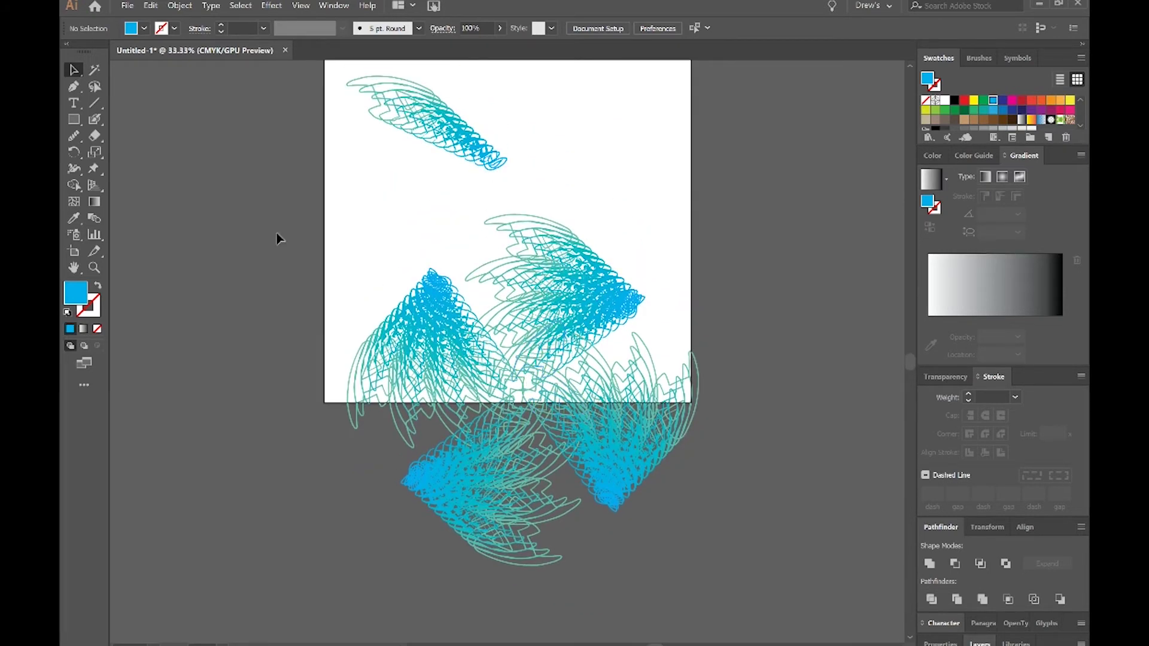
left_click_drag(348, 267, 216, 244)
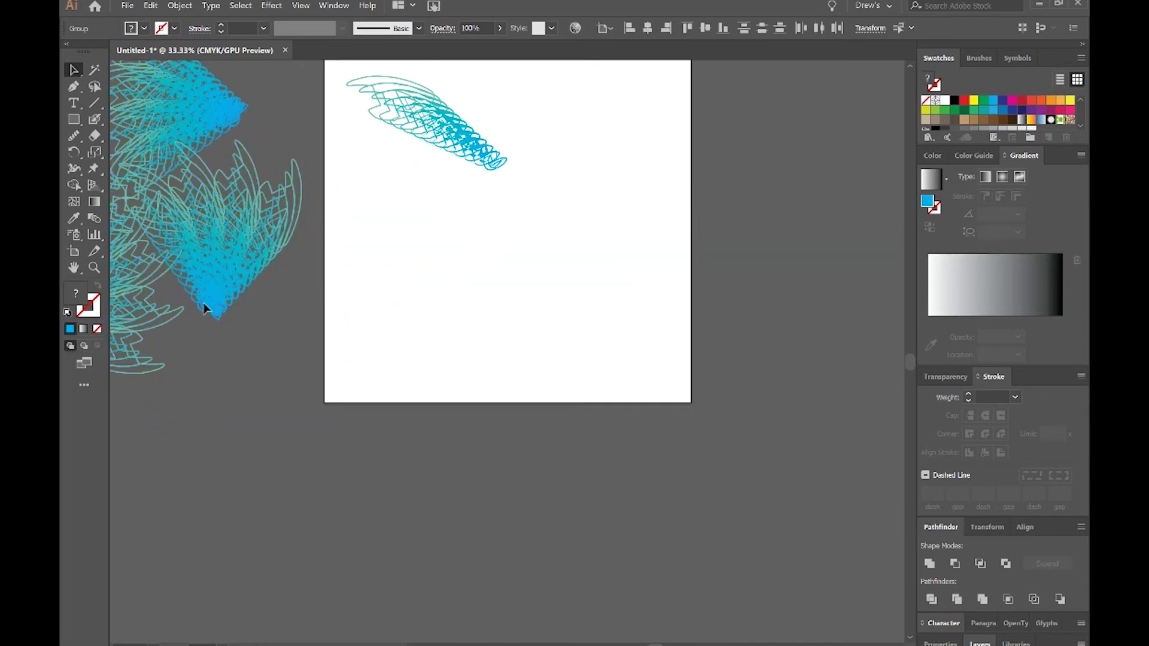
key("ctrl+shift+a")
Draw a small square below the expanded blend and a similarly sized circle near the artboard's right edge
left_click(74, 120)
left_click_drag(383, 193, 434, 242)
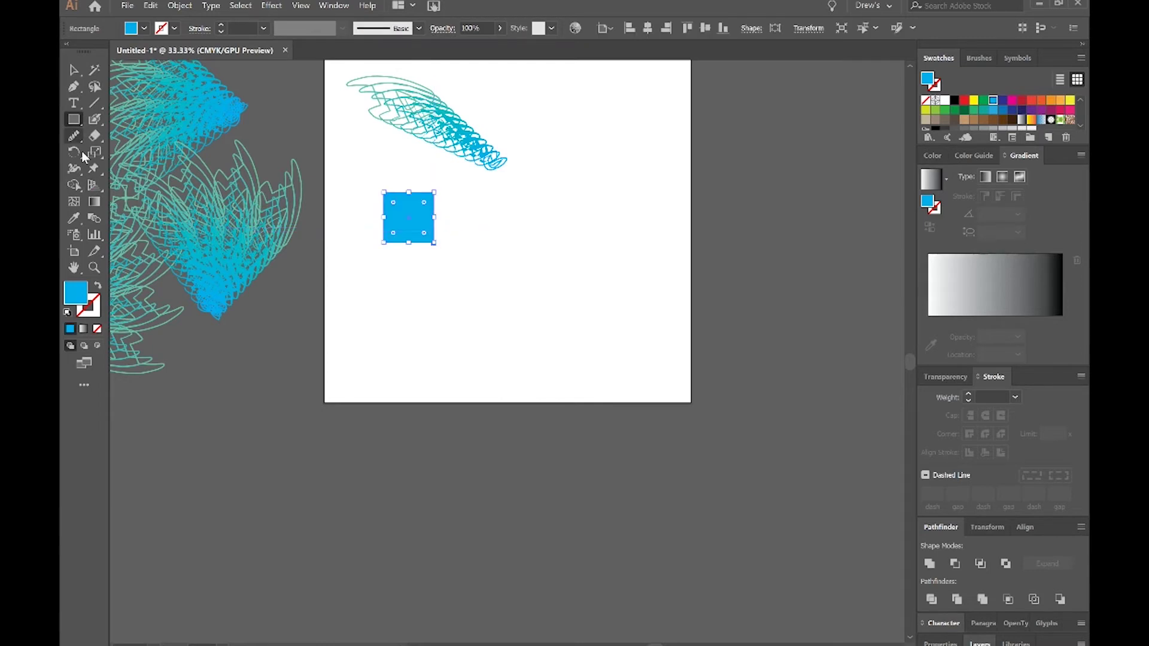
left_click_drag(74, 120, 127, 137)
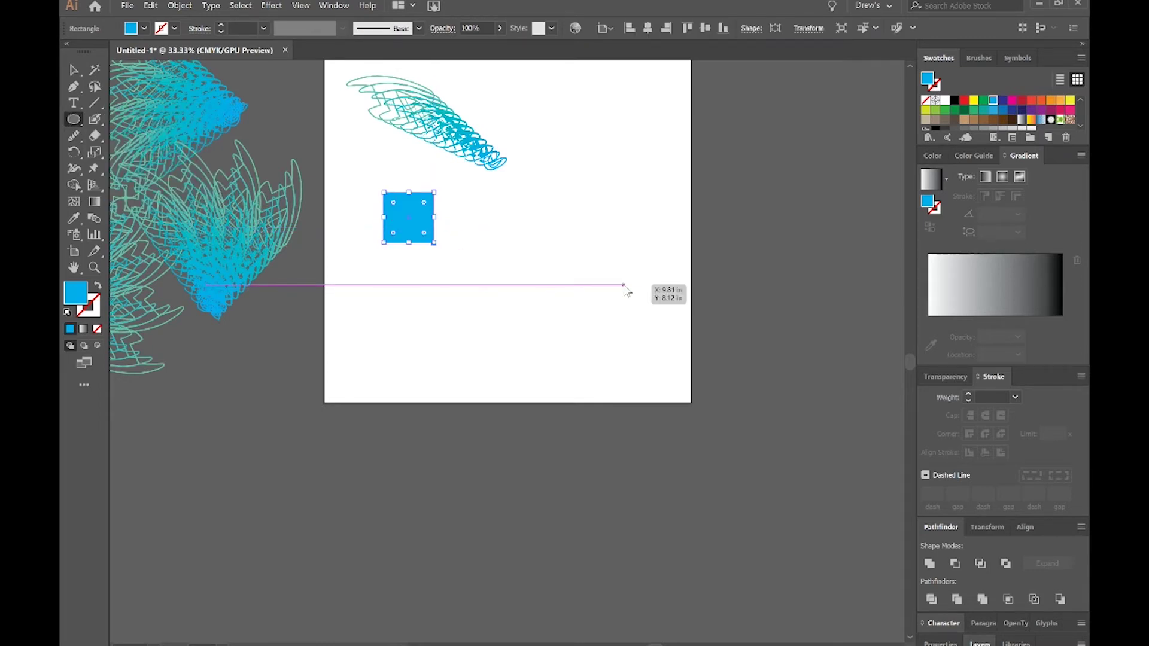
left_click_drag(624, 285, 670, 329)
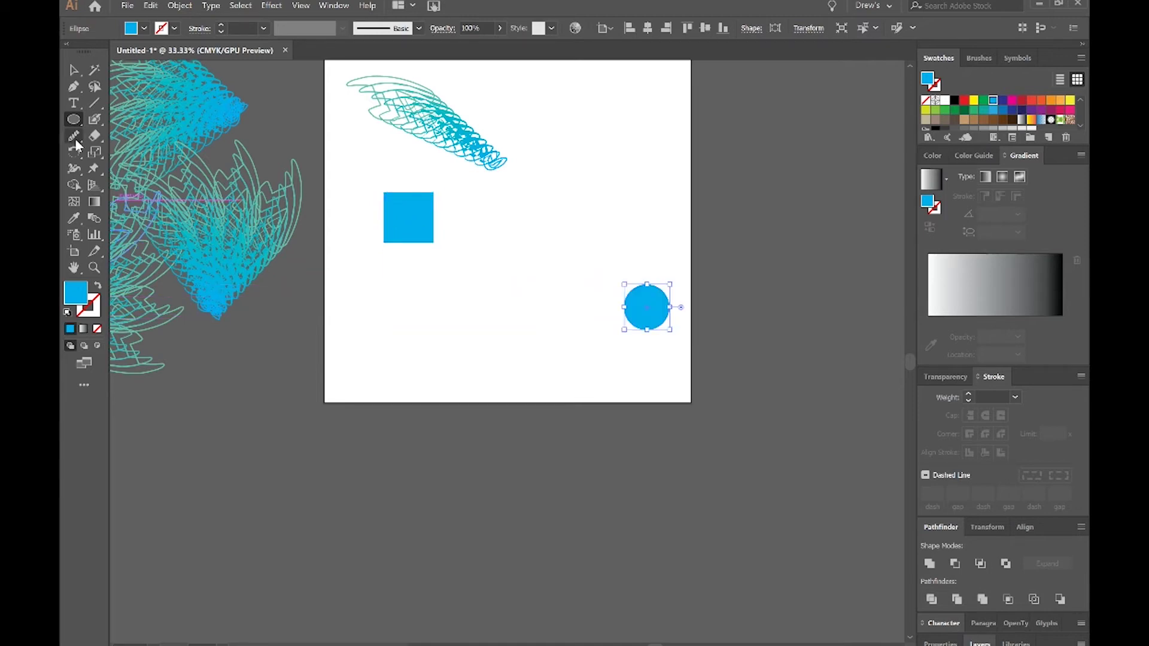
Draw a five-pointed star with long thin arms below the square, at the artboard's lower edge
left_click_drag(74, 128, 125, 173)
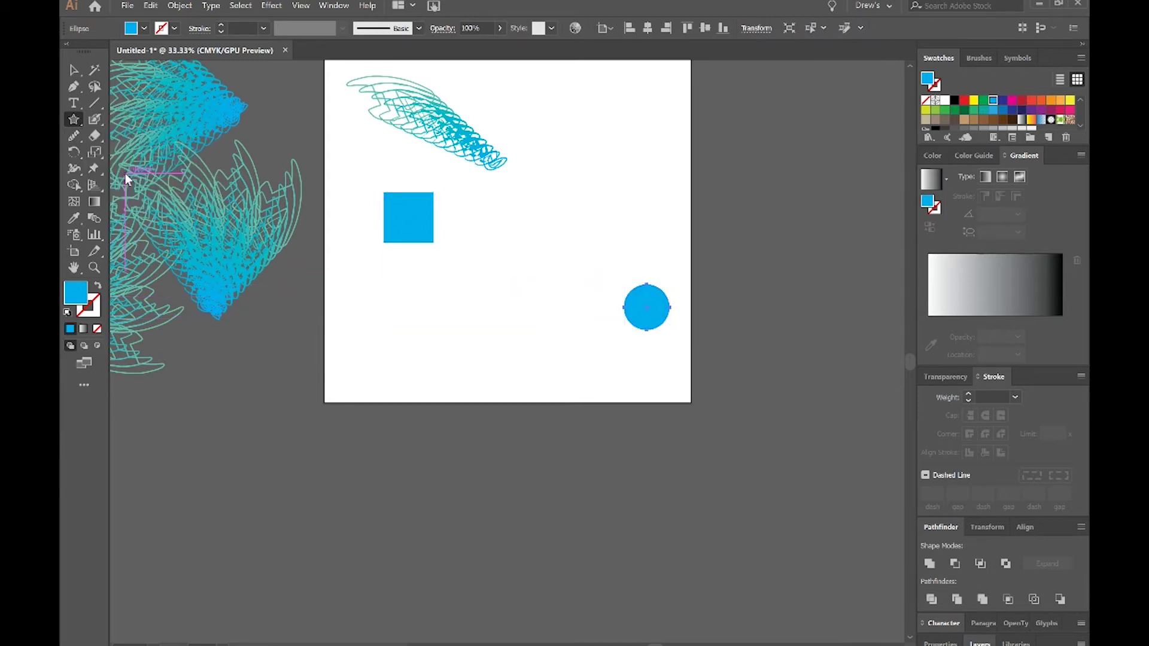
left_click_drag(383, 318, 551, 264)
left_click(74, 69)
left_click_drag(373, 301, 419, 334)
left_click_drag(267, 176, 452, 365)
Give the circle a magenta outline and the square a black outline, both without fill
left_click(647, 310)
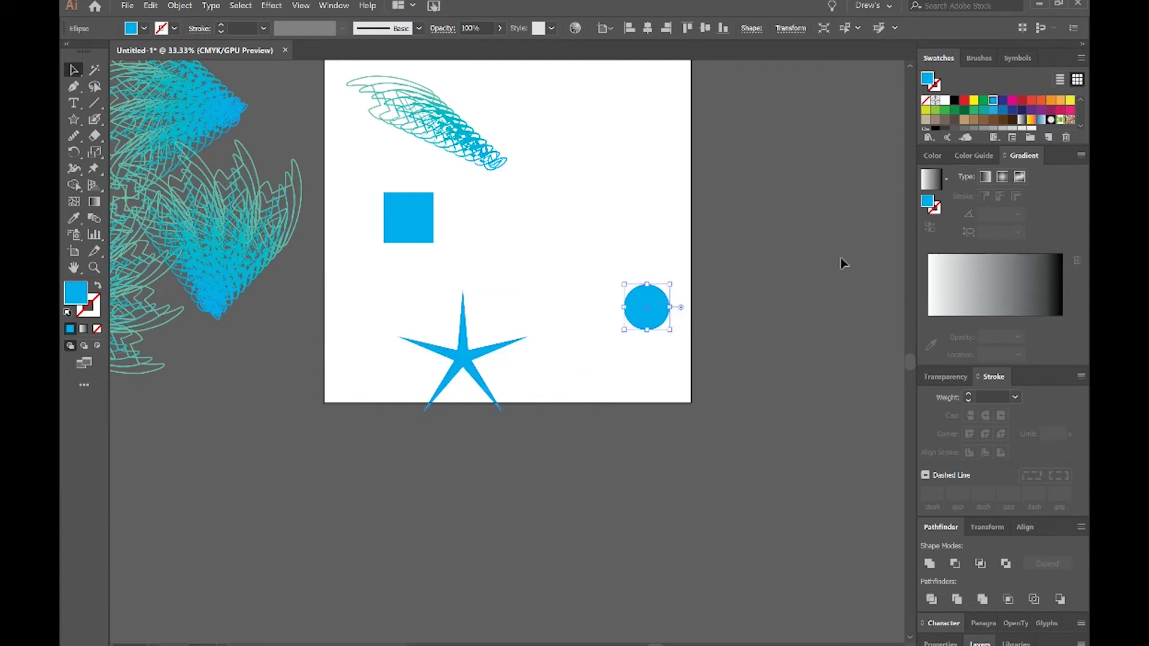
left_click(1011, 100)
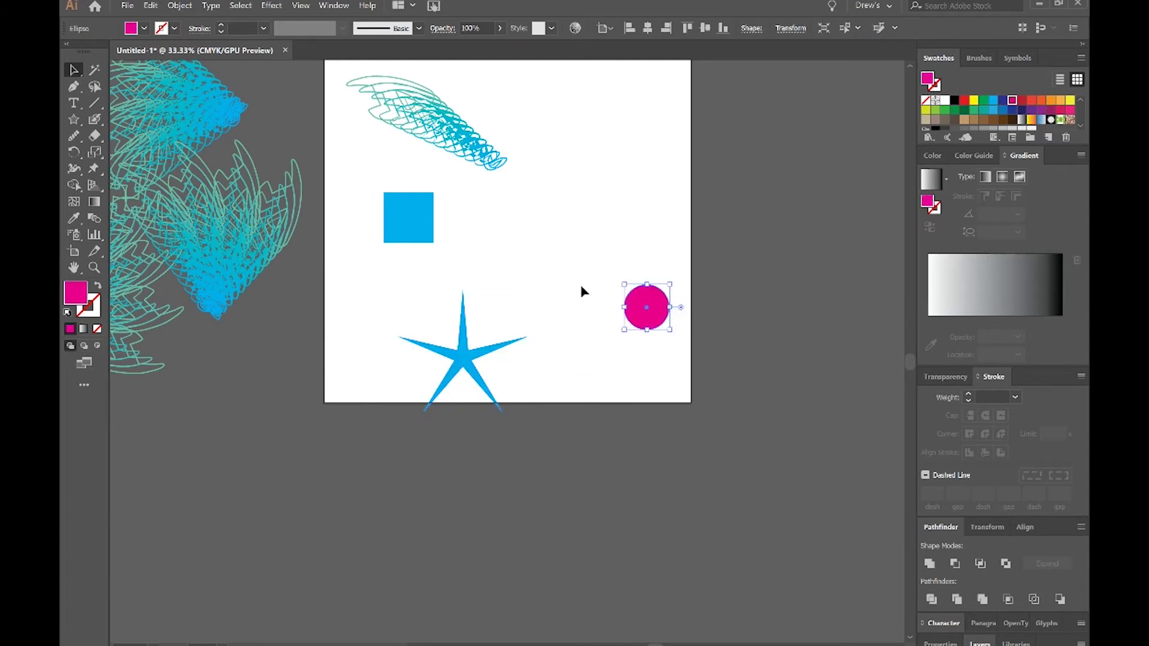
left_click(597, 288)
left_click(98, 286)
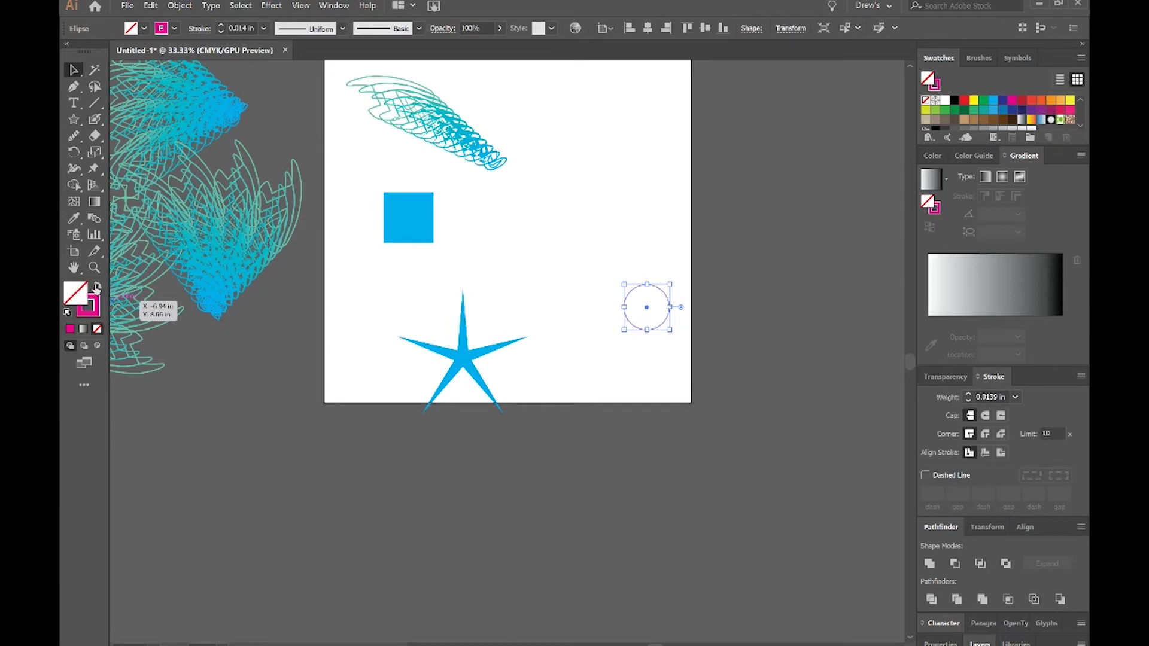
left_click(408, 217)
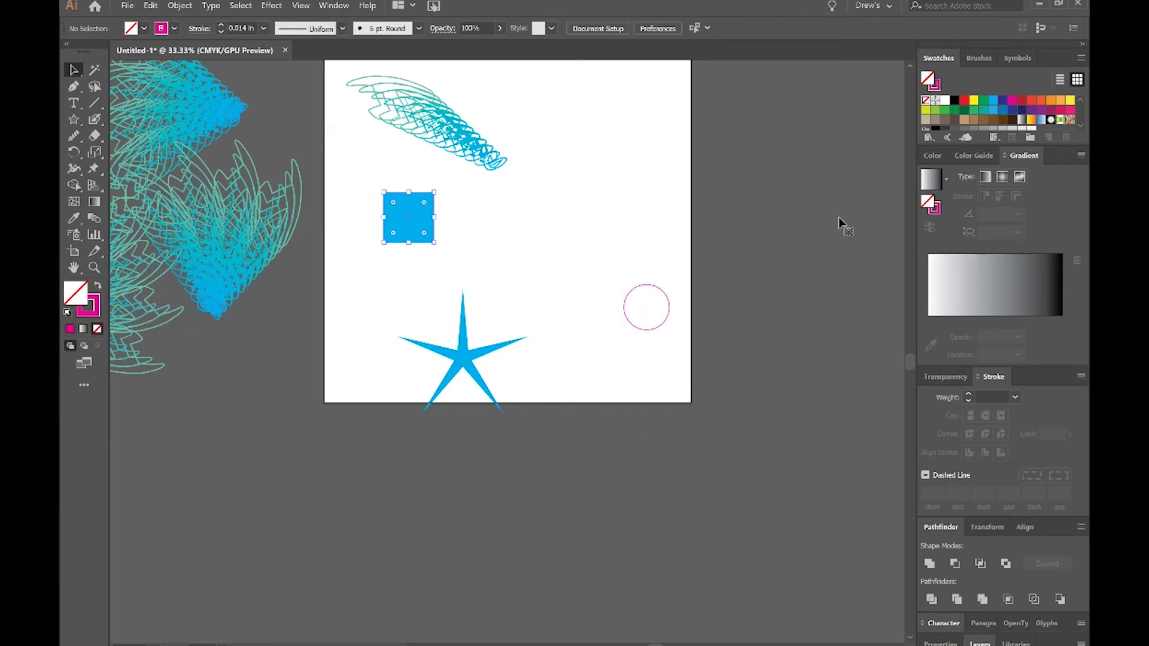
left_click(954, 100)
left_click(98, 286)
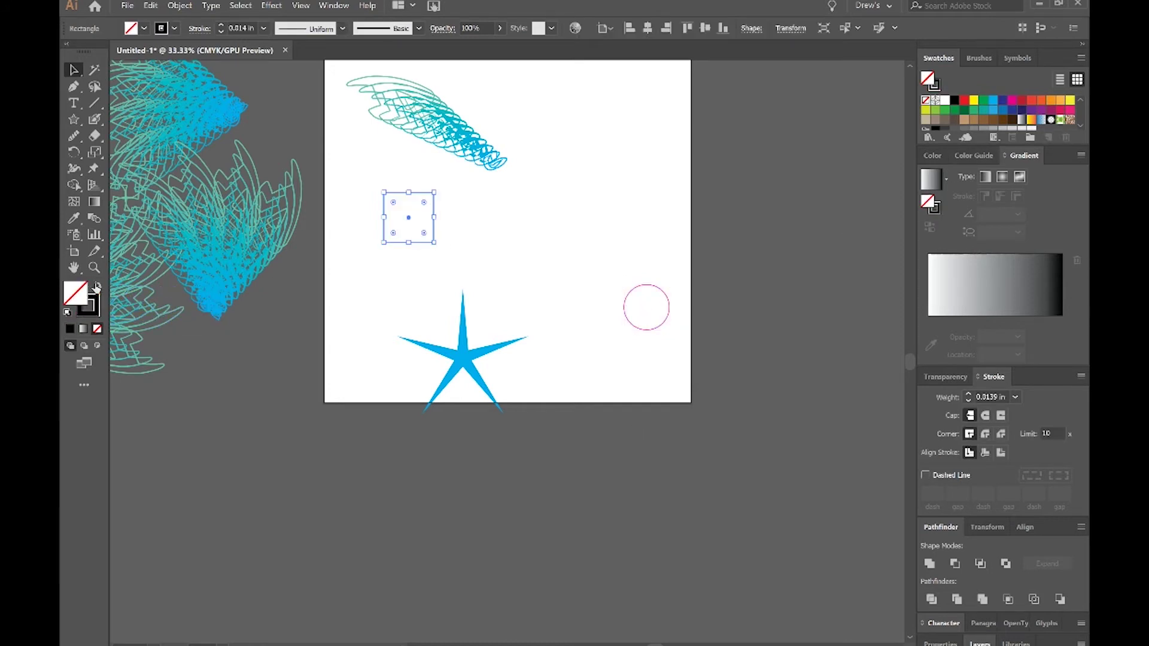
left_click(401, 490)
Fill the five-pointed star with white
left_click(454, 373)
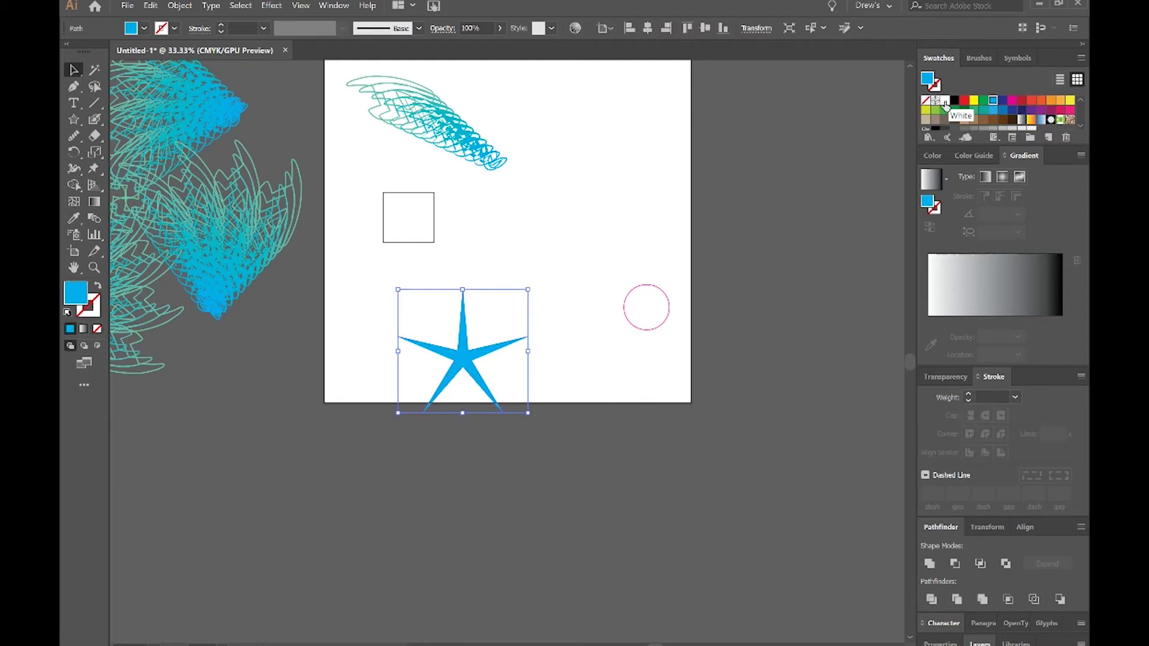
left_click(944, 100)
left_click(521, 264)
left_click_drag(477, 339, 421, 311)
Thicken the stroke weight with the square, circle and star selected together
left_click_drag(379, 225, 899, 440)
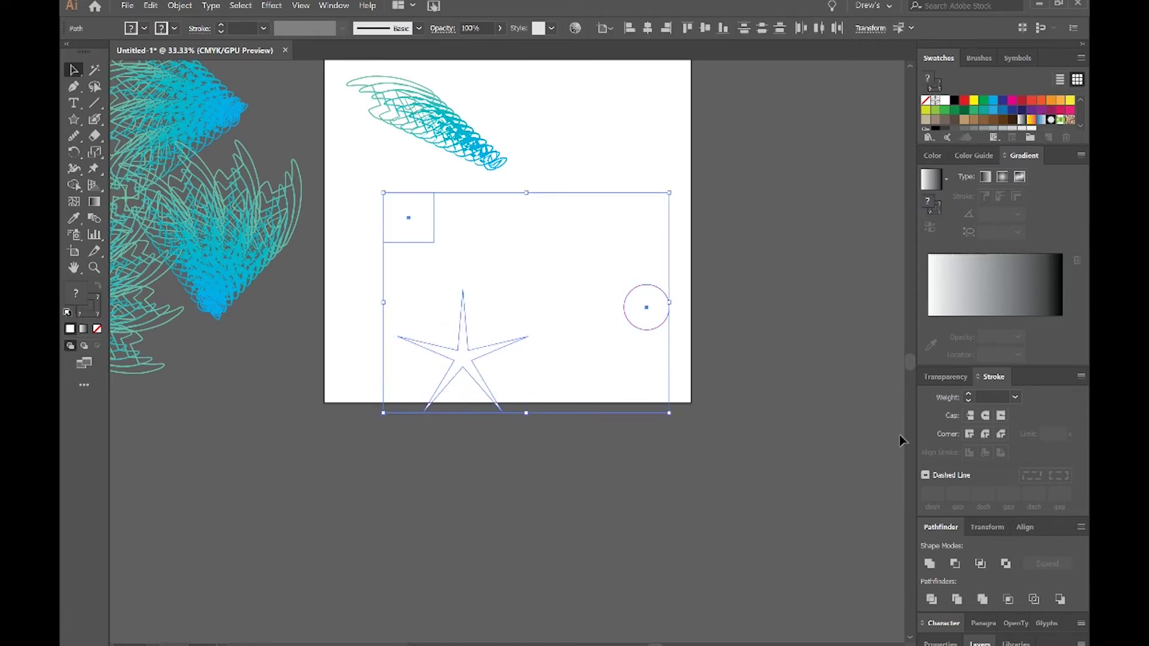
left_click(1015, 397)
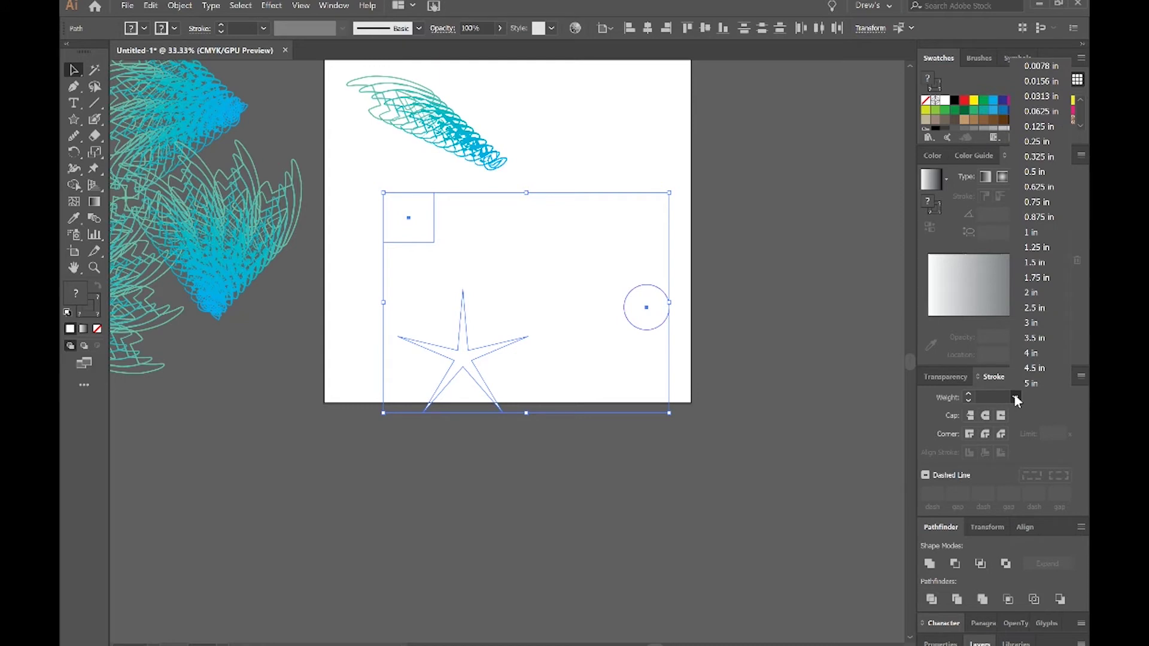
left_click(1042, 102)
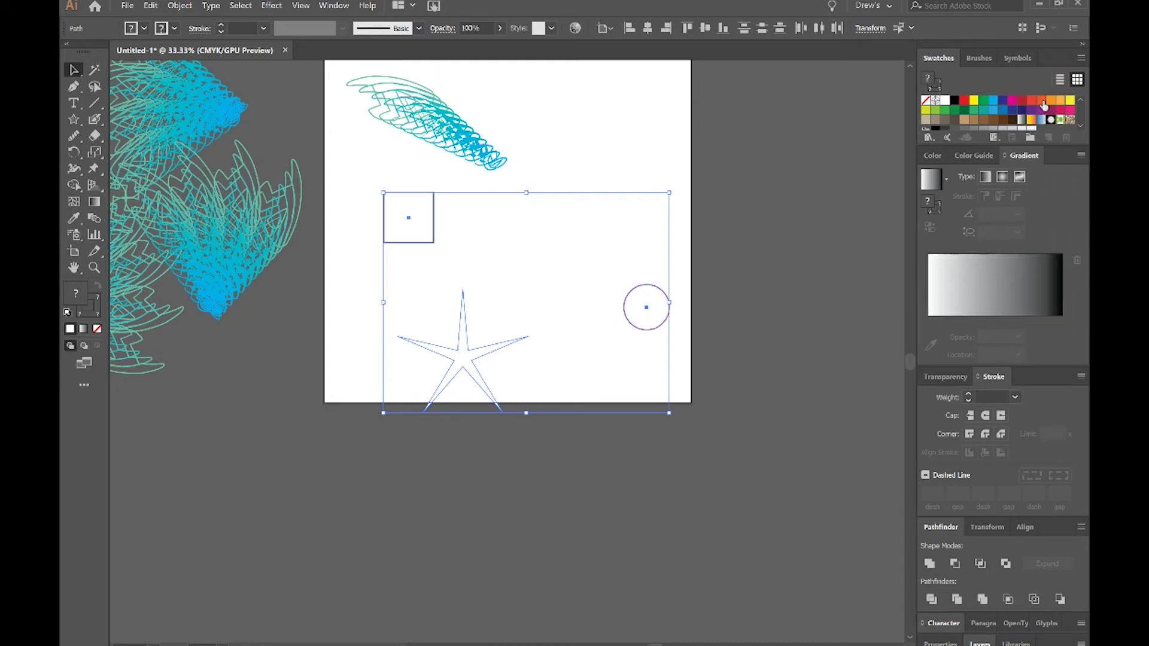
left_click(1014, 397)
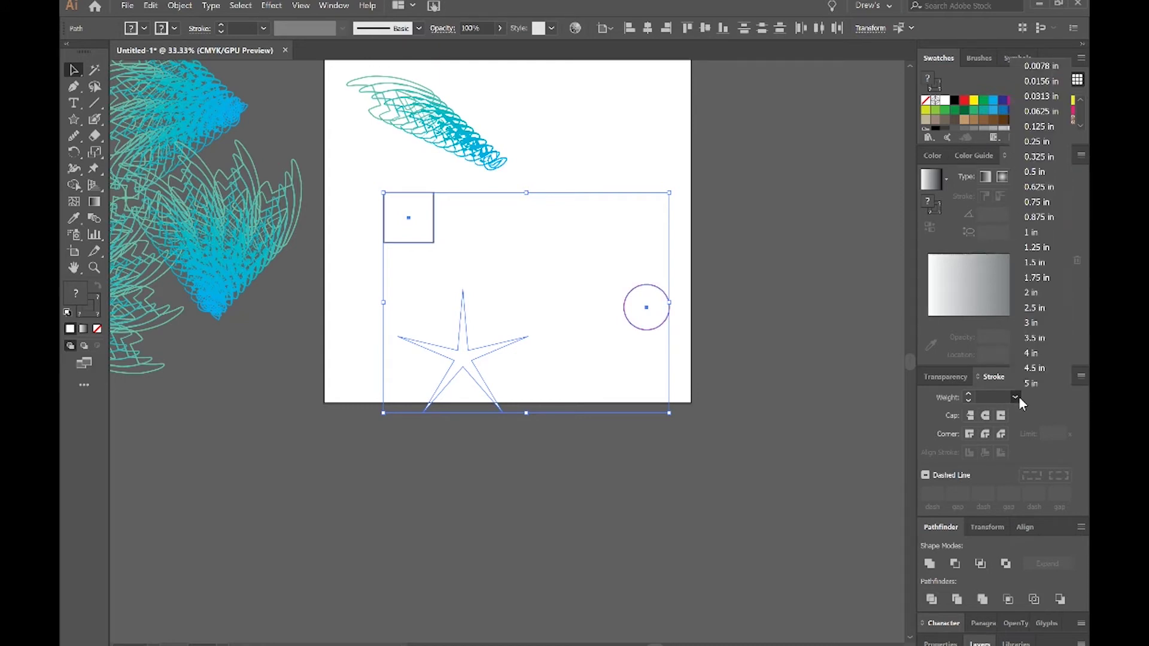
left_click(1031, 125)
left_click(759, 372)
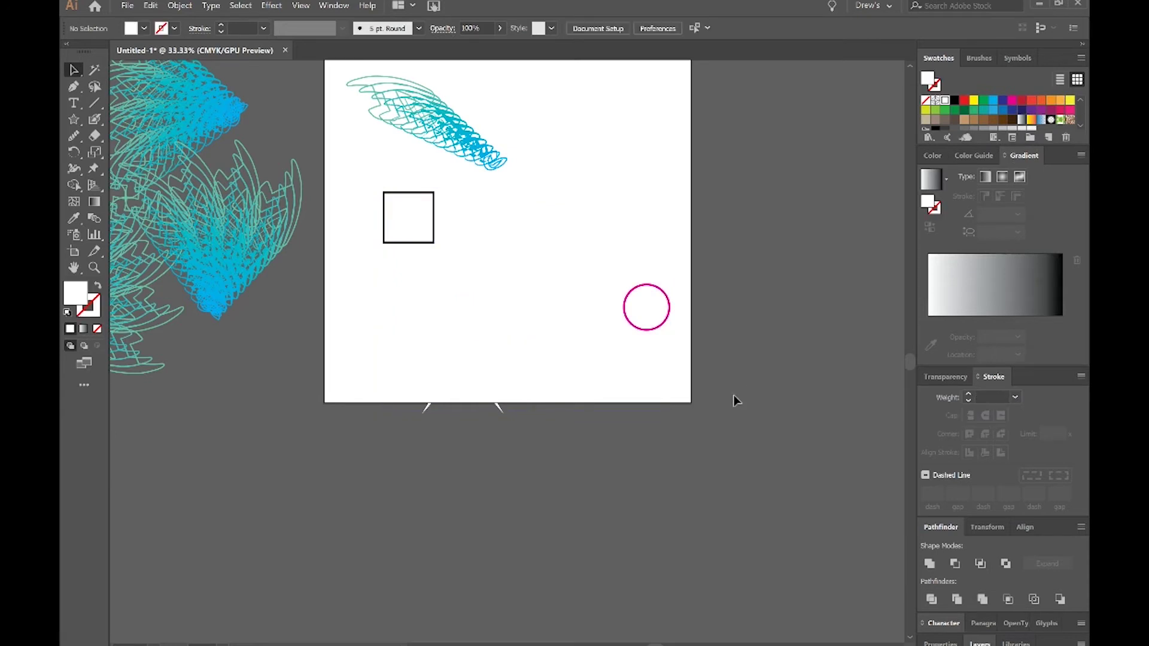
Expand the star, circle and square into plain shapes
left_click_drag(734, 397, 400, 254)
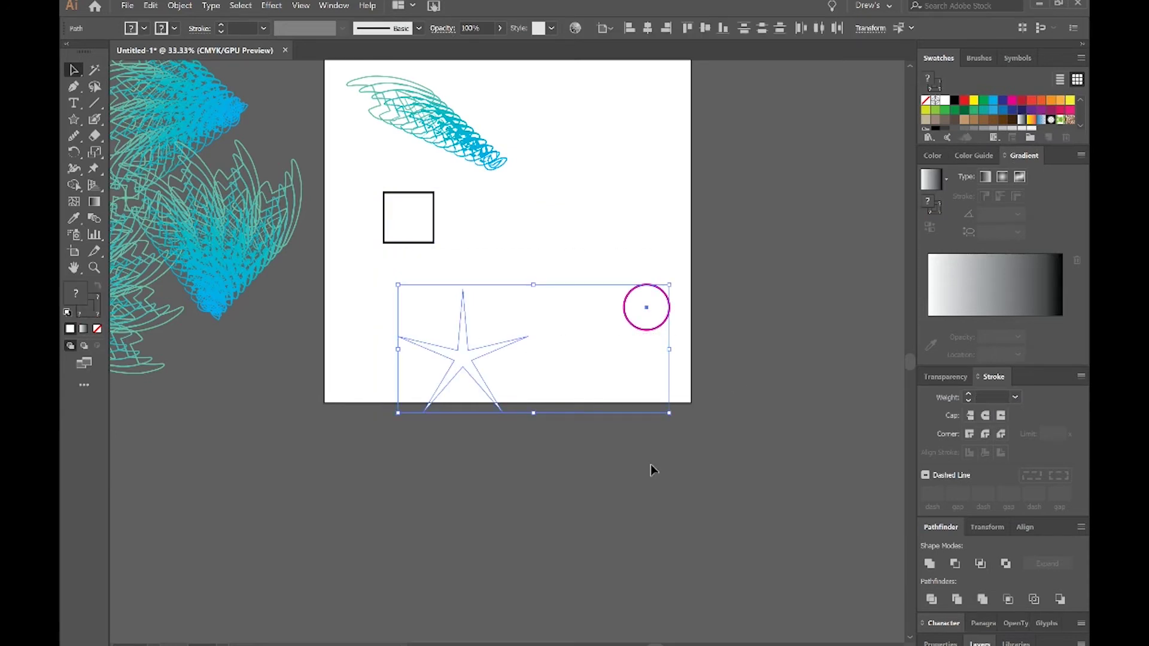
left_click(433, 231, "shift")
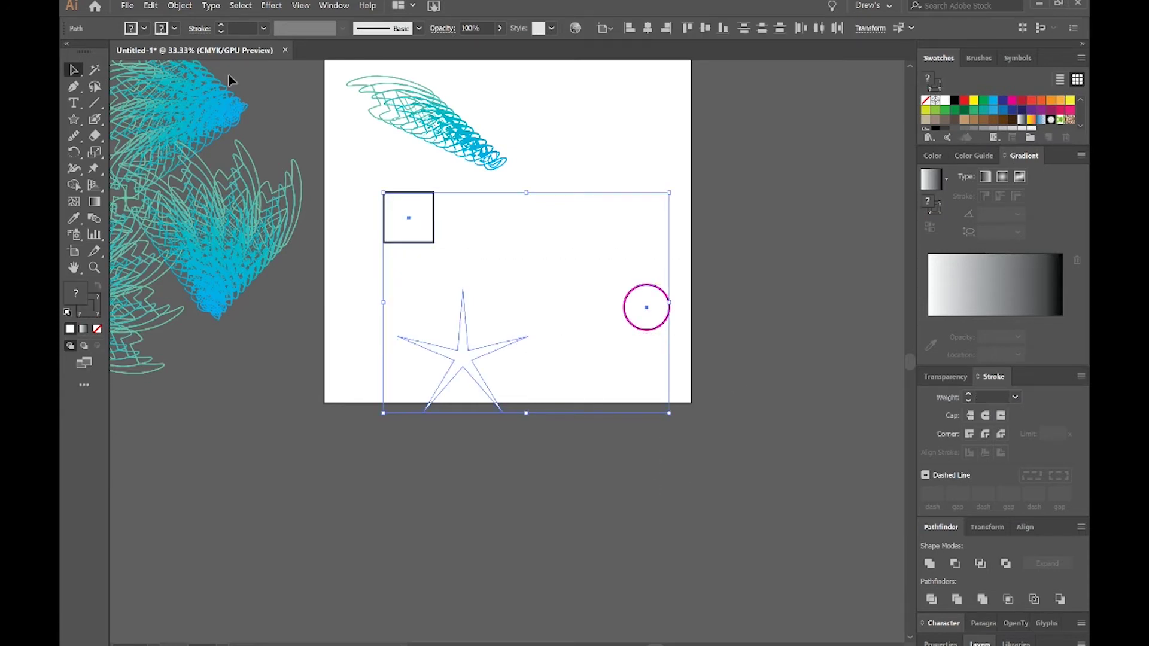
left_click(180, 6)
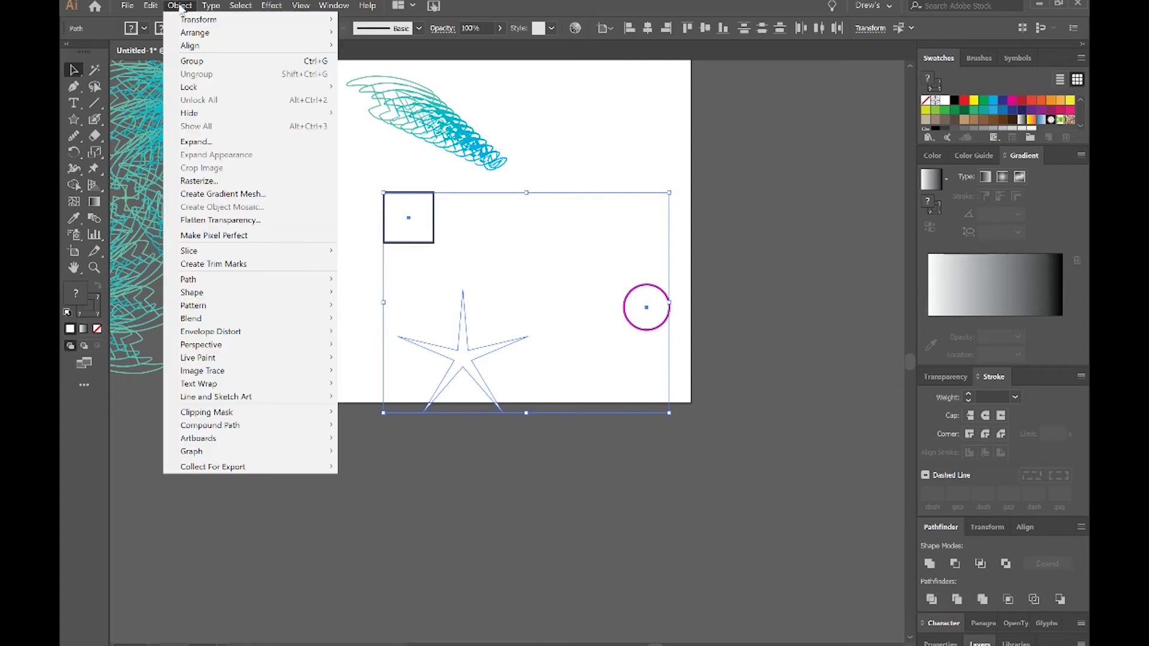
left_click(205, 142)
left_click(128, 199)
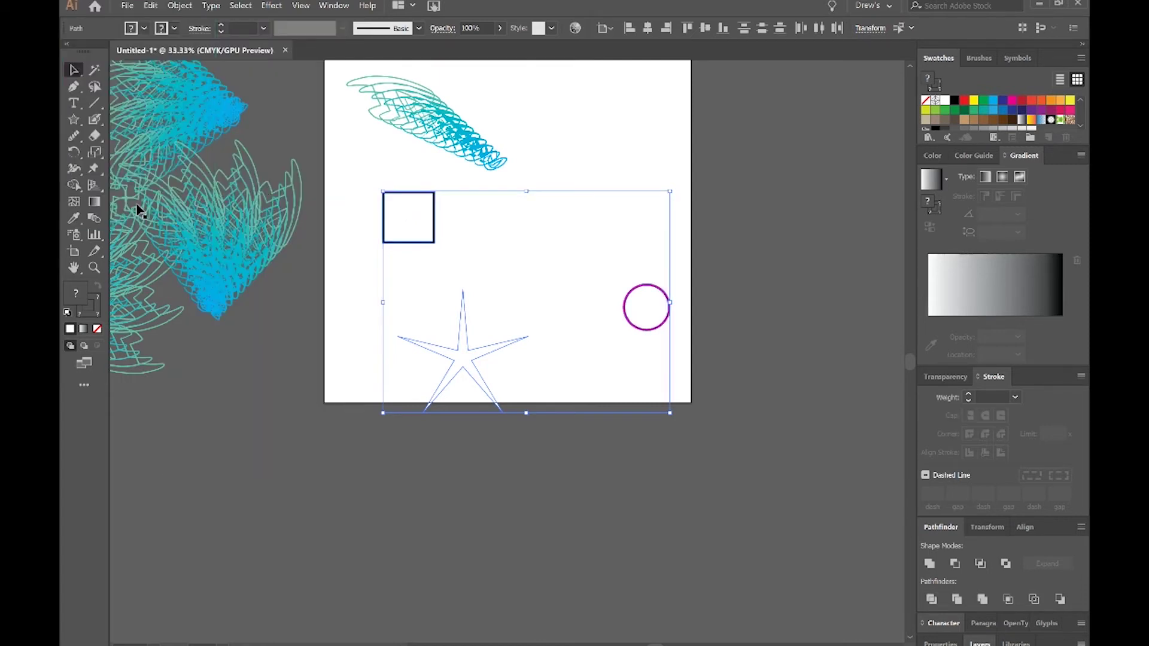
left_click(327, 330)
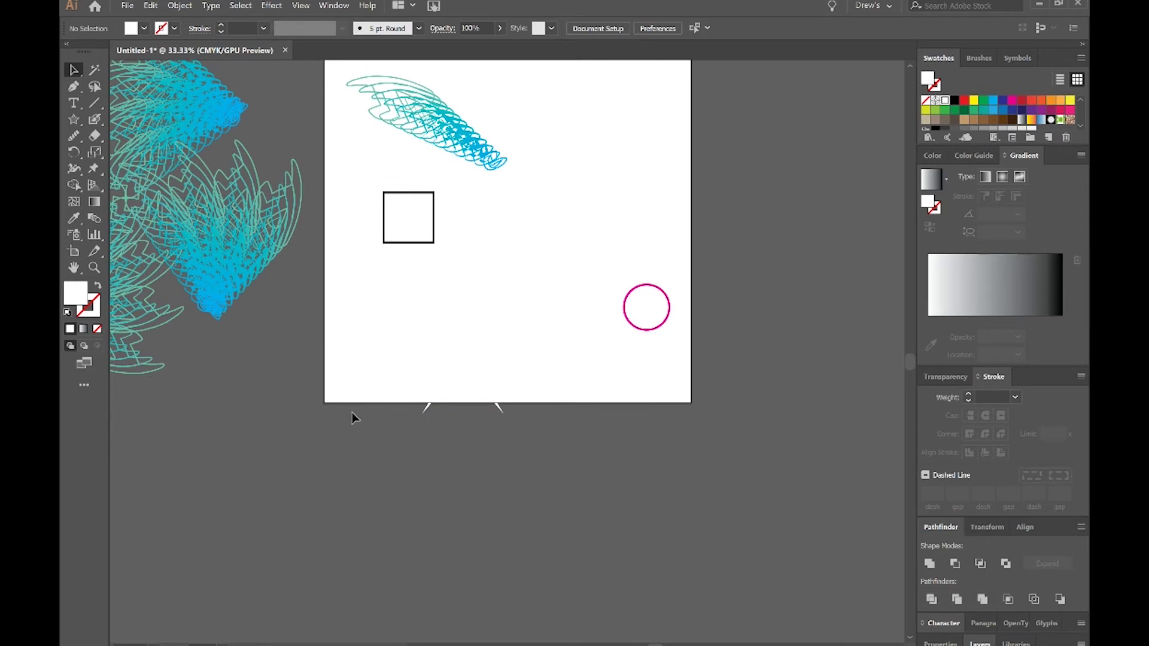
Move the expanded square, star and circle together onto the empty area below the artboard
left_click(383, 223)
left_click_drag(638, 332, 618, 553)
scroll(578, 430, "down", 5)
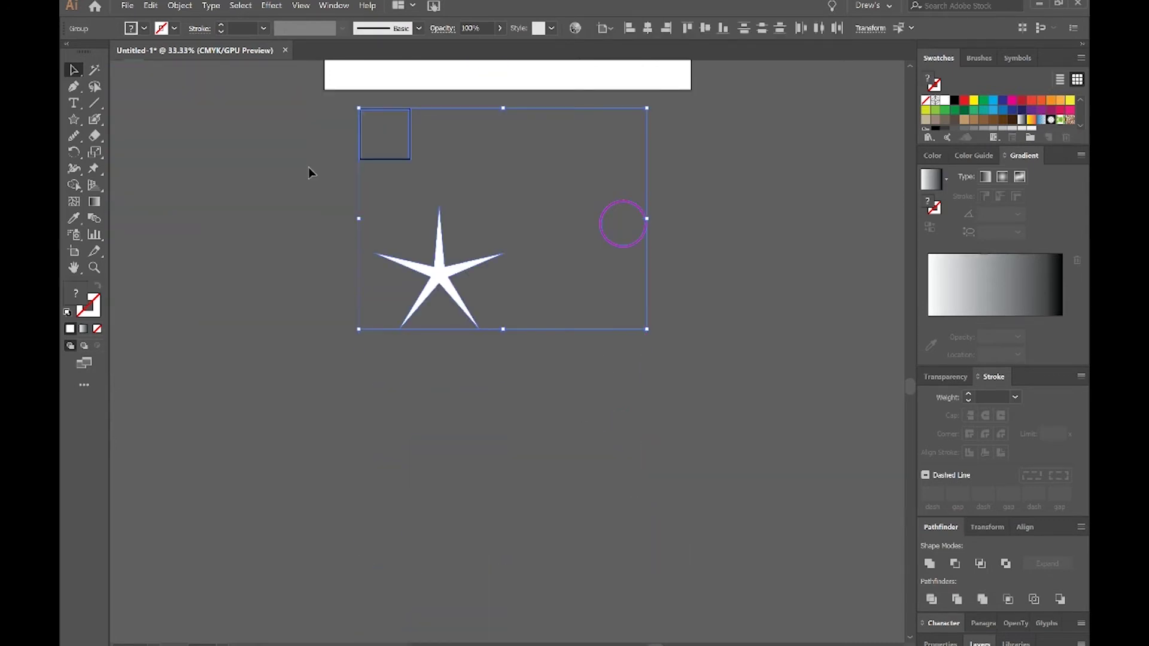
left_click_drag(628, 247, 643, 283)
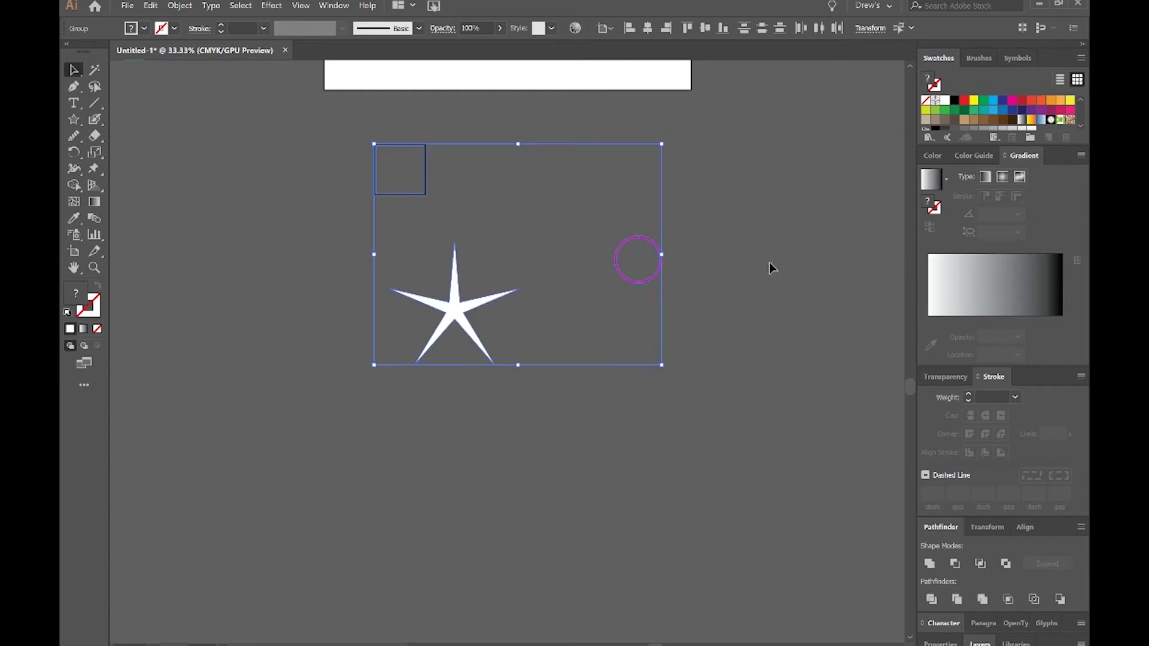
left_click(771, 267)
Remove the star's white fill and give it a black outline sampled from the square's colour
left_click(455, 326)
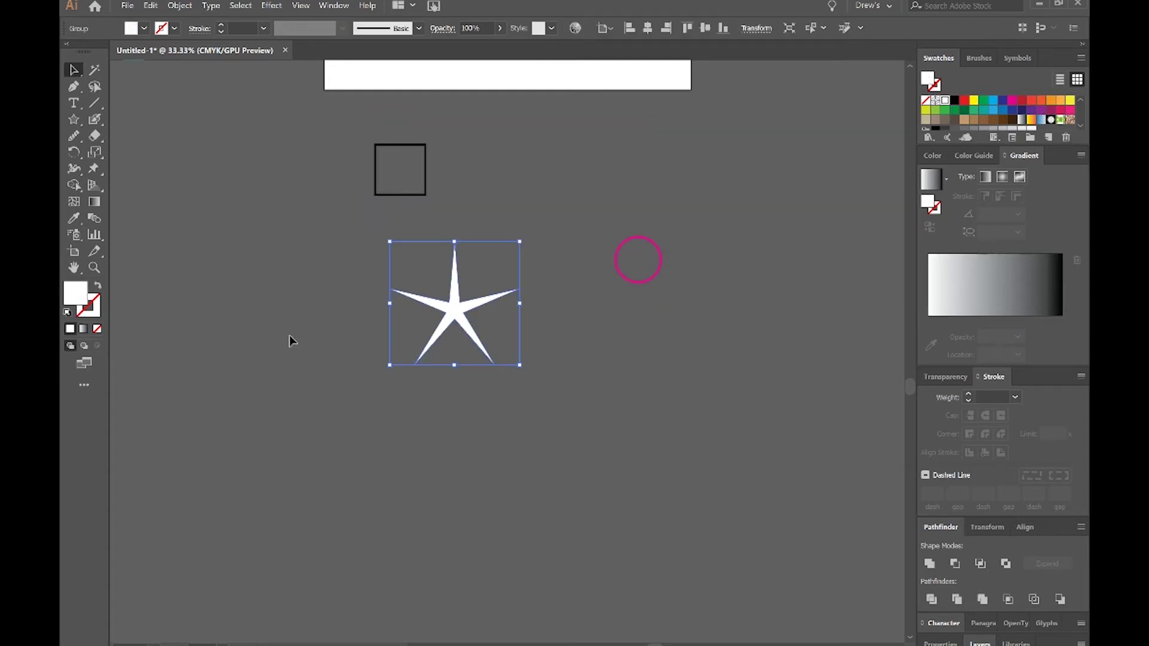
left_click(98, 288)
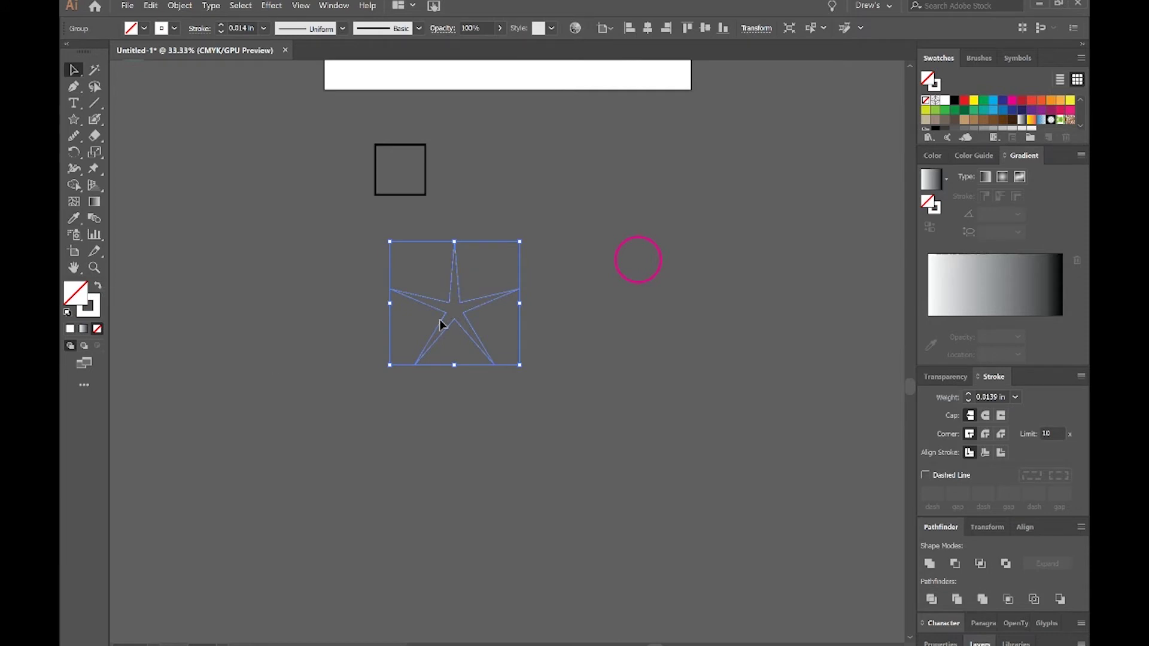
left_click(74, 218)
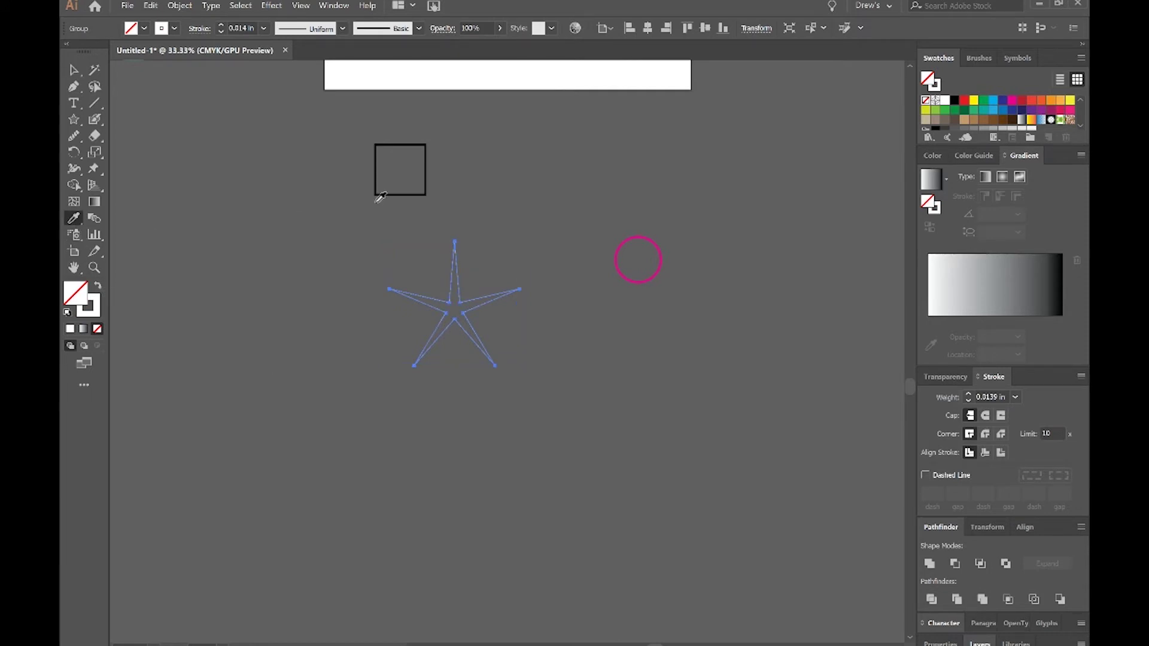
left_click(410, 195)
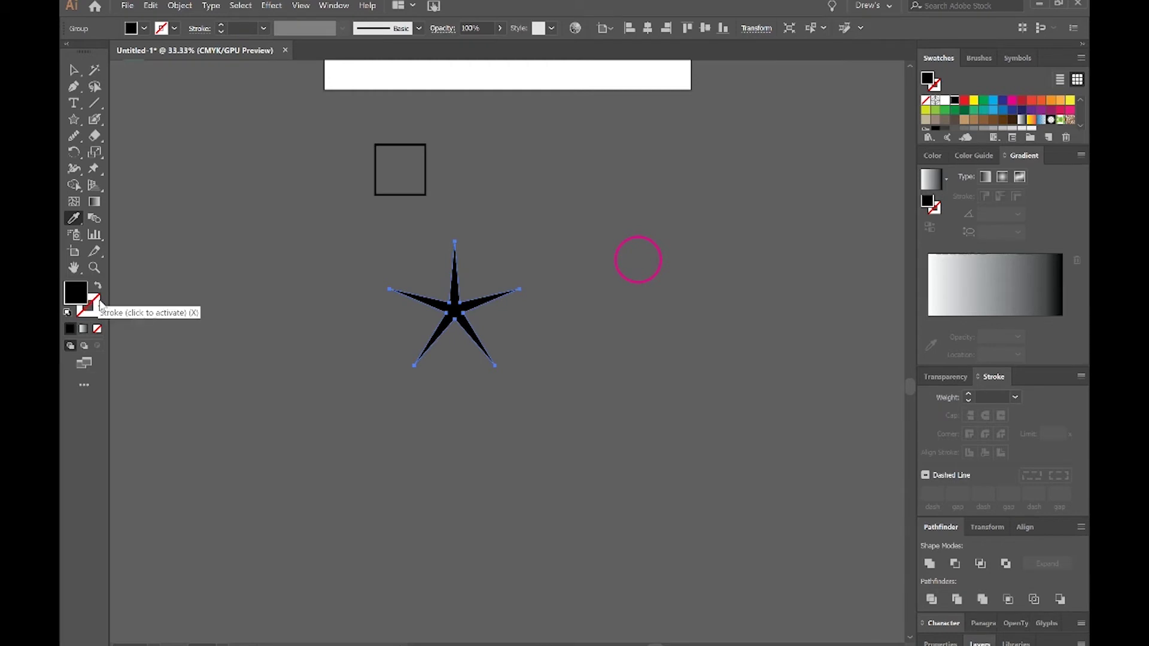
left_click(98, 285)
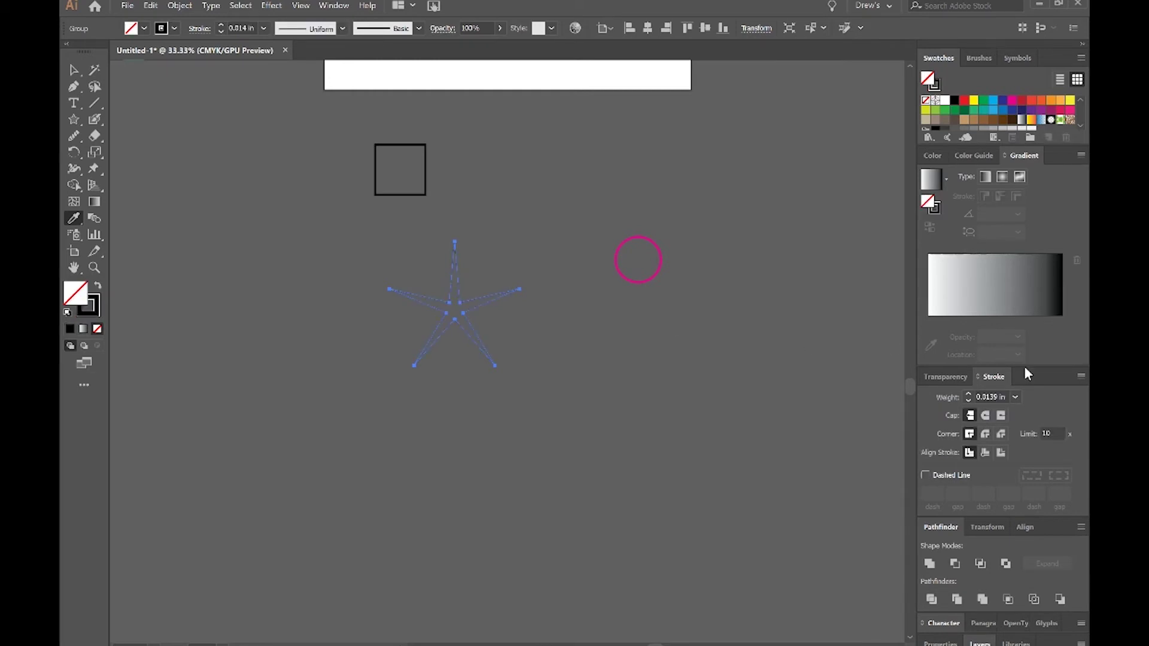
Try a 0.125 in stroke weight on the star and undo the accidental colour sampling
left_click(1016, 397)
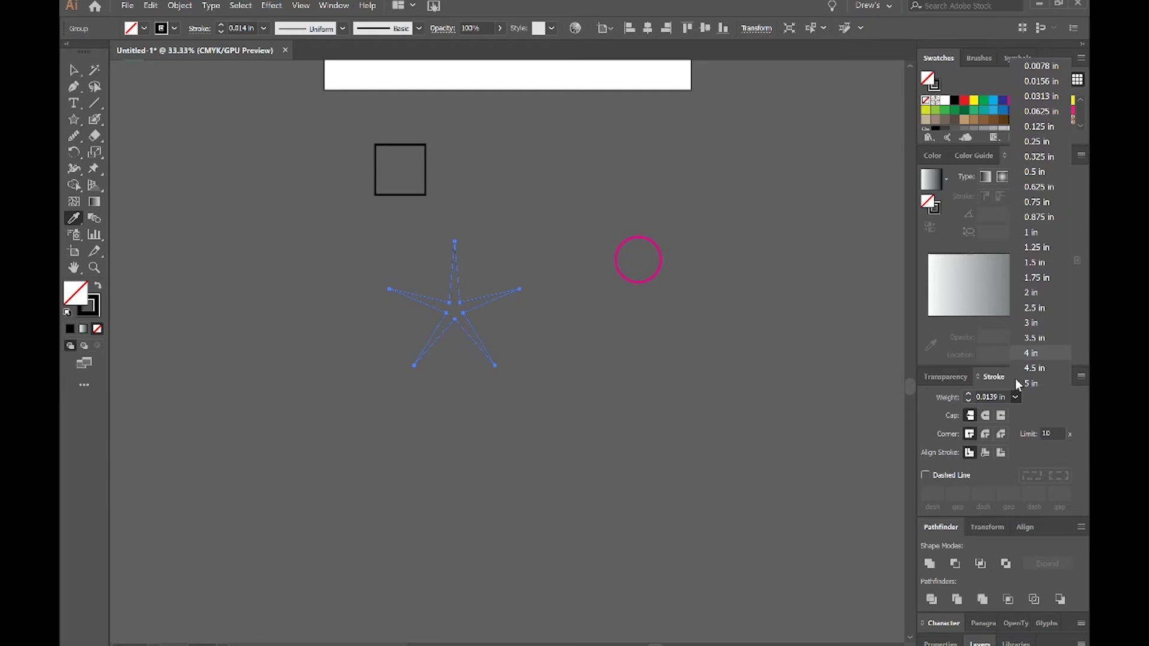
left_click(1037, 124)
left_click(876, 222)
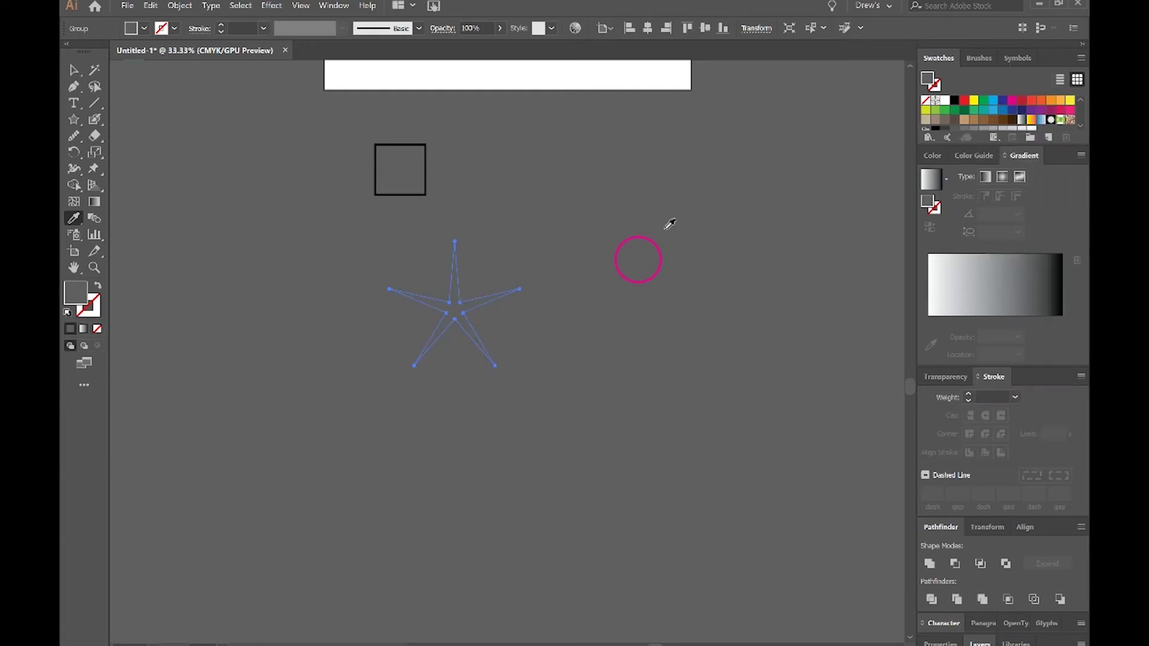
key("ctrl+z")
key("v")
left_click(216, 170)
Set the star's stroke weight to 0.0625 in
left_click(442, 332)
left_click(1016, 396)
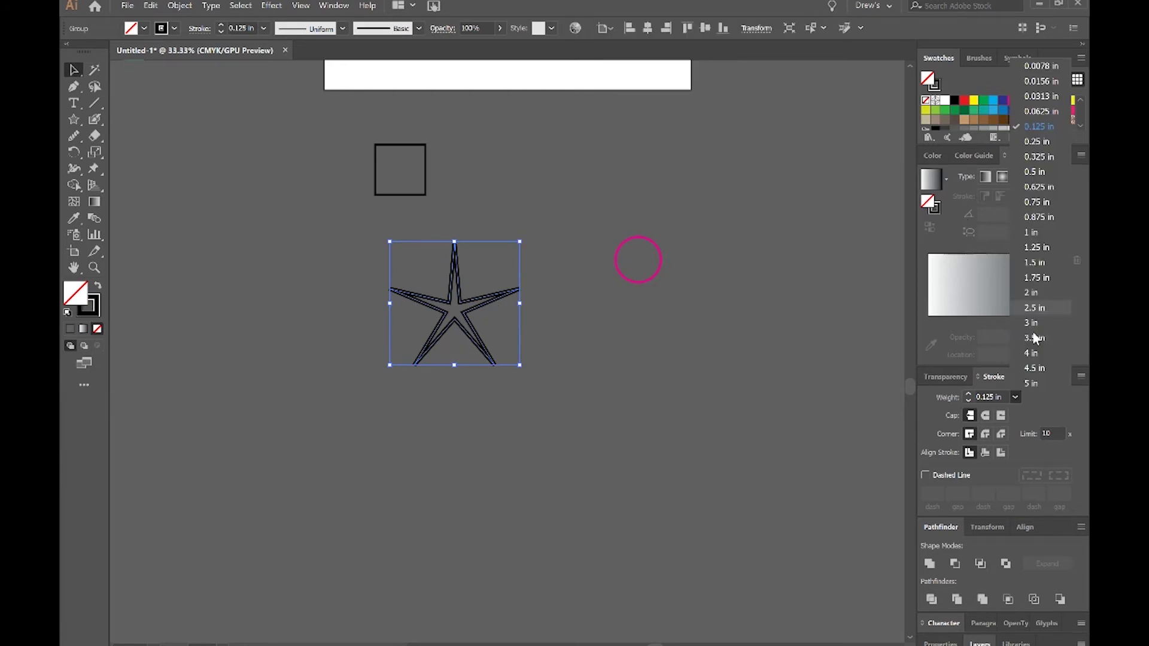
left_click(1039, 112)
left_click(530, 326)
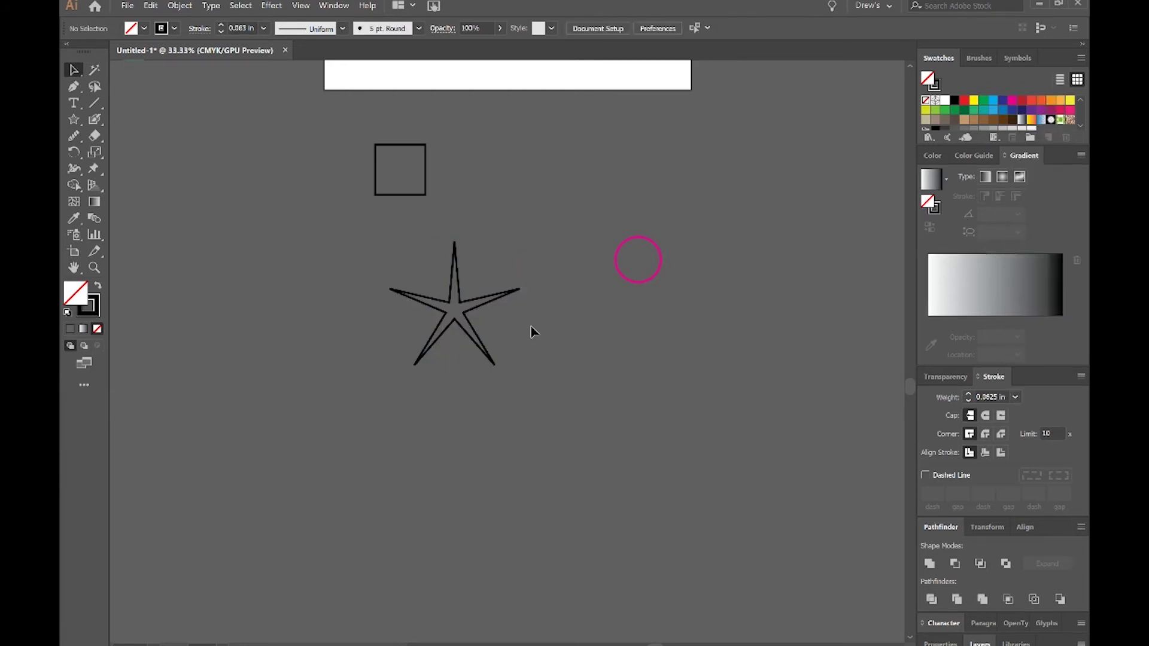
Apply a round cap and a round corner join to the star's stroke
left_click(442, 303)
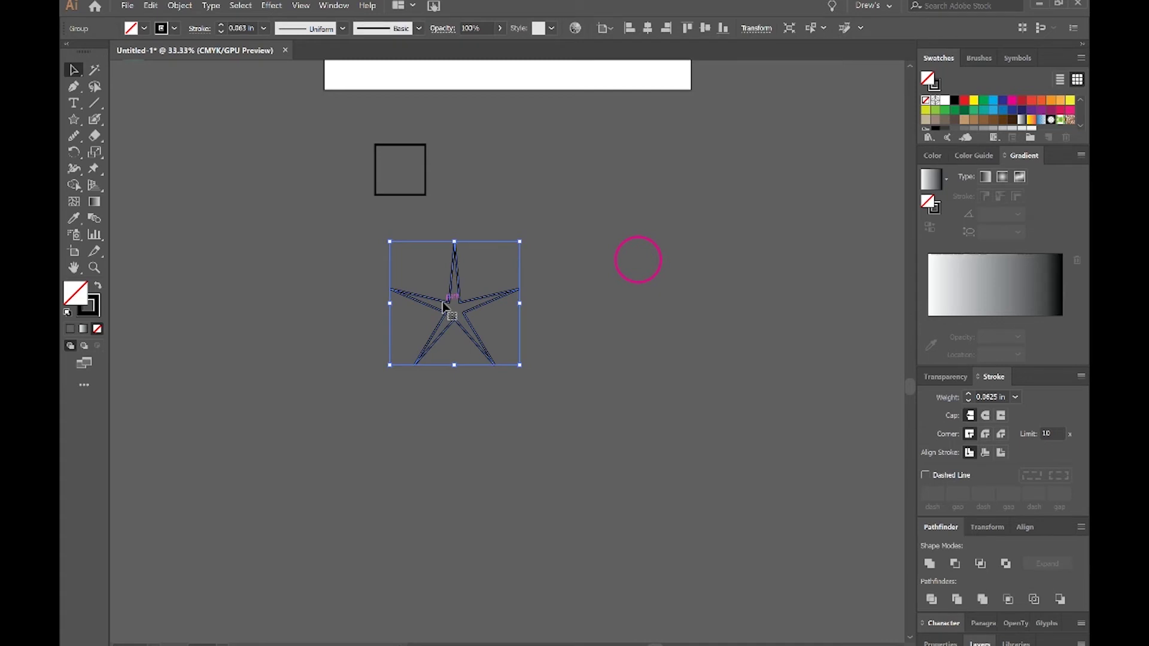
left_click(985, 415)
left_click(568, 358)
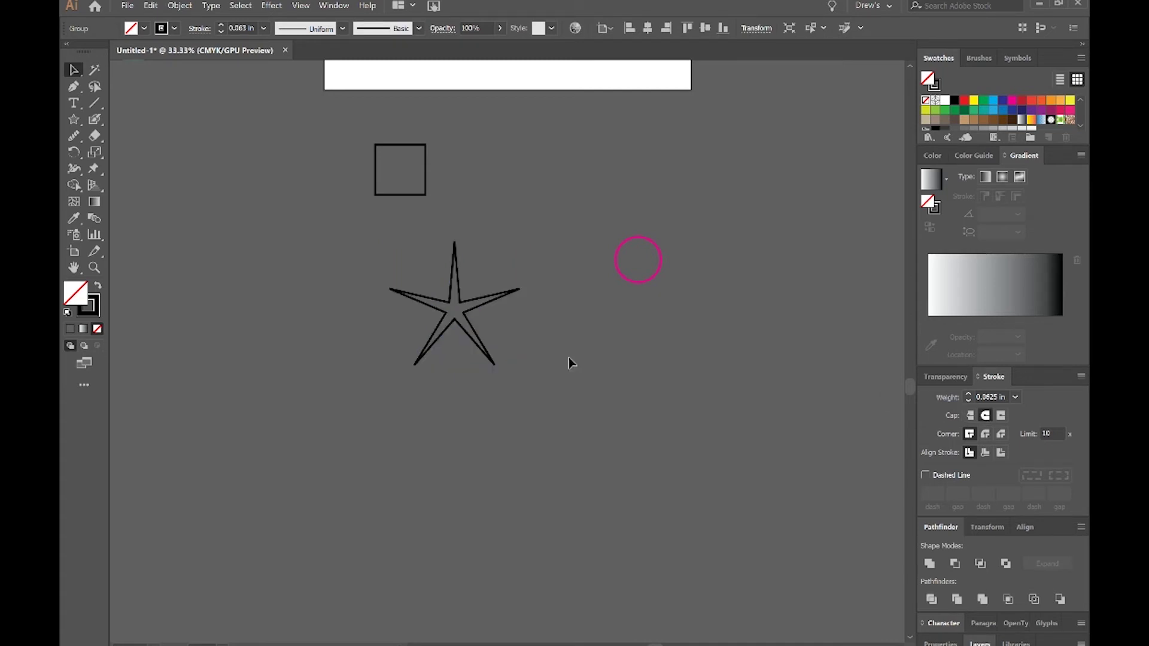
left_click(479, 304)
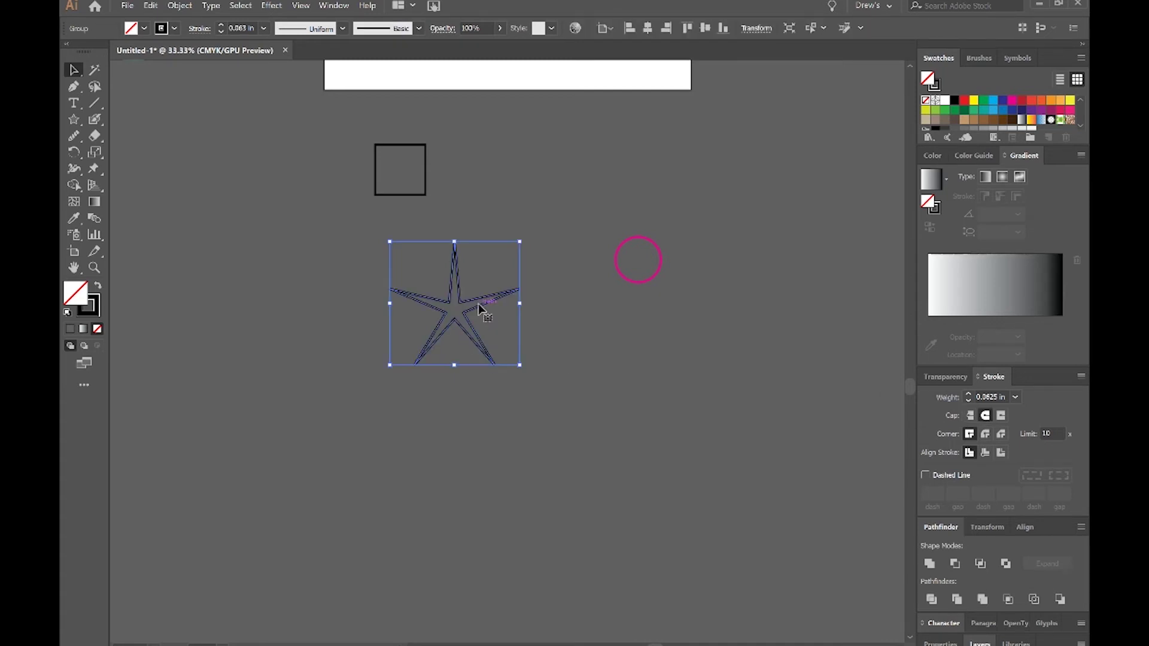
left_click(985, 435)
left_click(724, 428)
Expand the star's outline into a plain filled shape
left_click(458, 331)
left_click(180, 5)
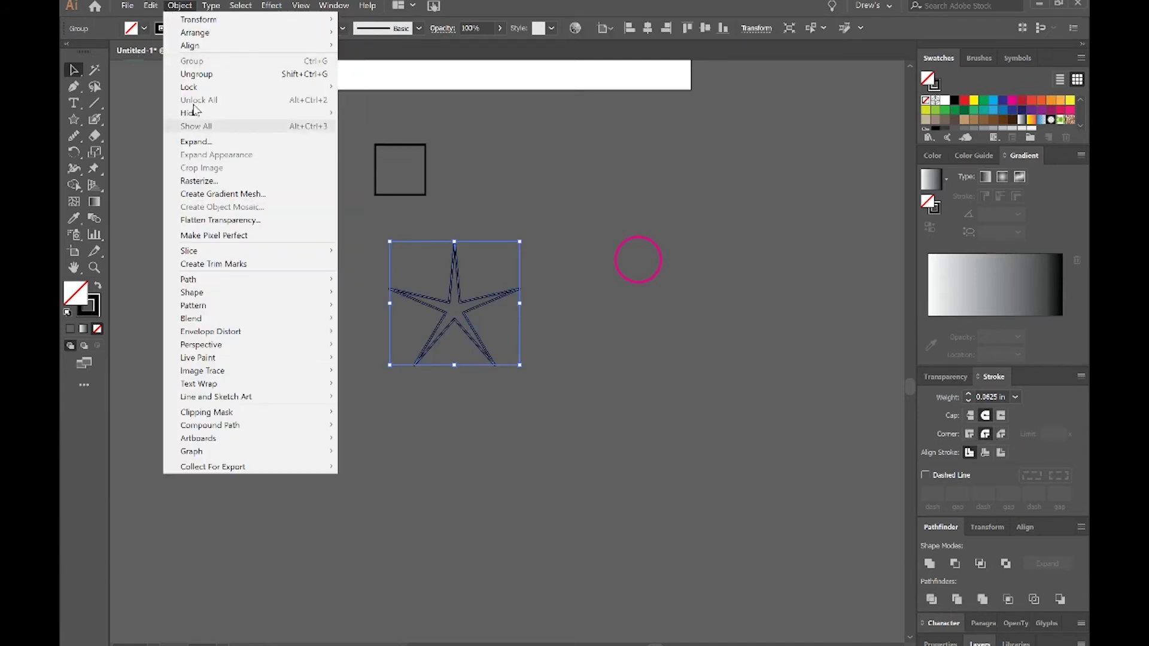
left_click(202, 141)
left_click(106, 197)
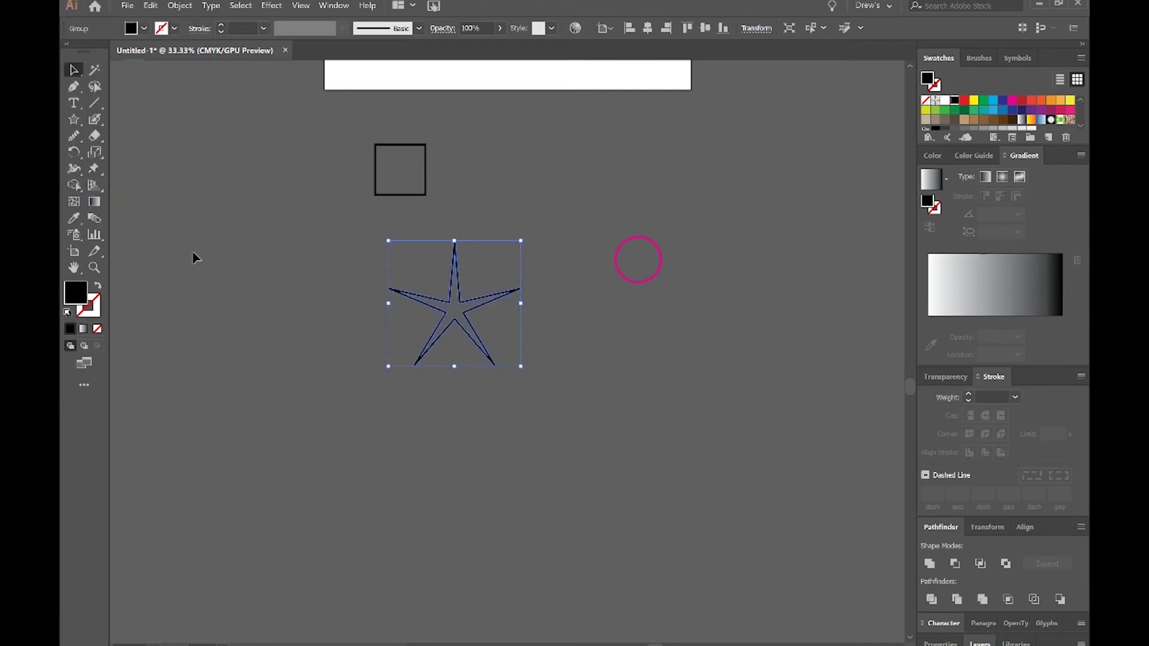
left_click(204, 258)
Fill the expanded star outline with white
left_click(454, 263)
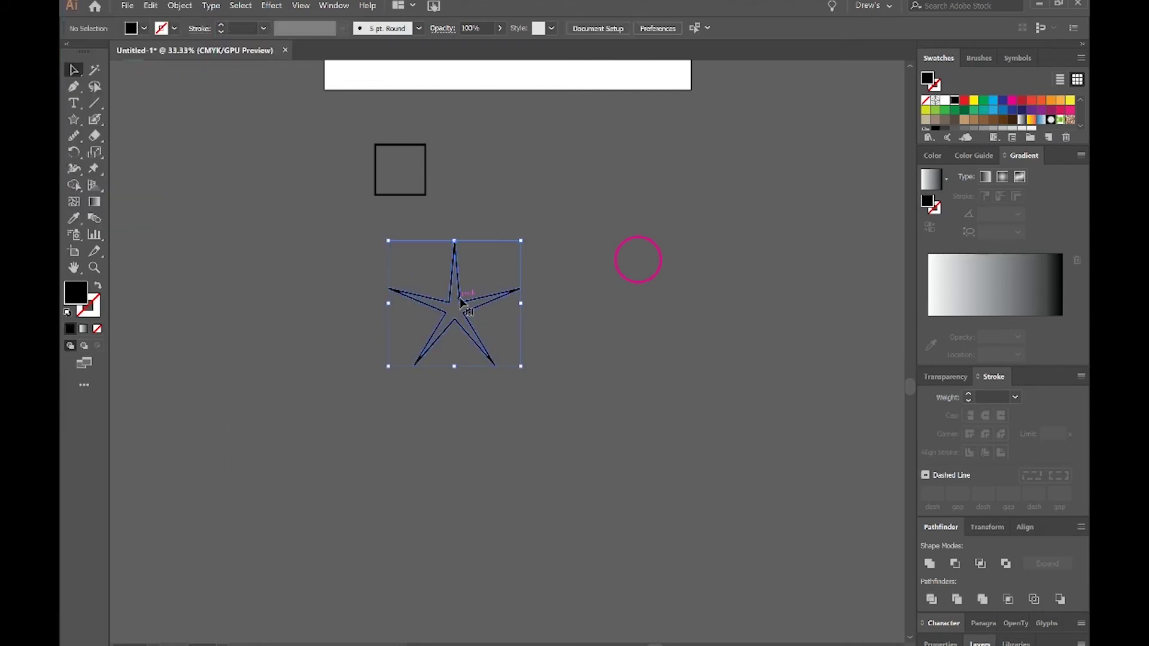
left_click(945, 100)
left_click(677, 231)
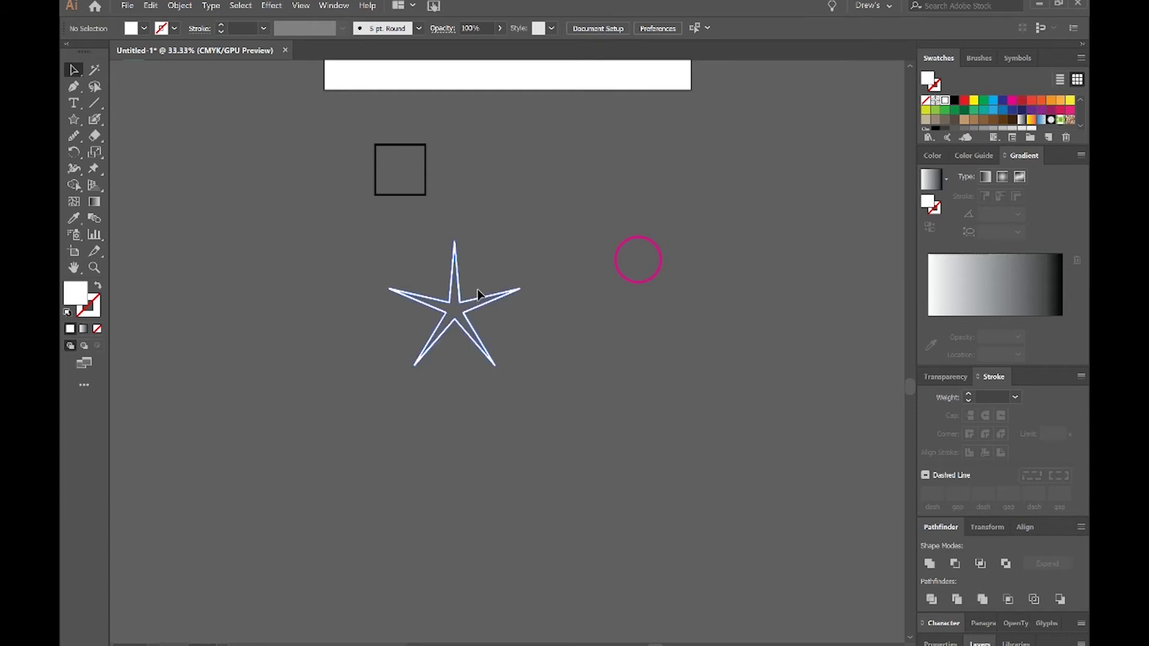
Rearrange the shapes: star at the lower left, square just below the artboard edge, and circle beside the star's lower-right point
left_click_drag(489, 303, 294, 388)
left_click_drag(425, 201, 436, 144)
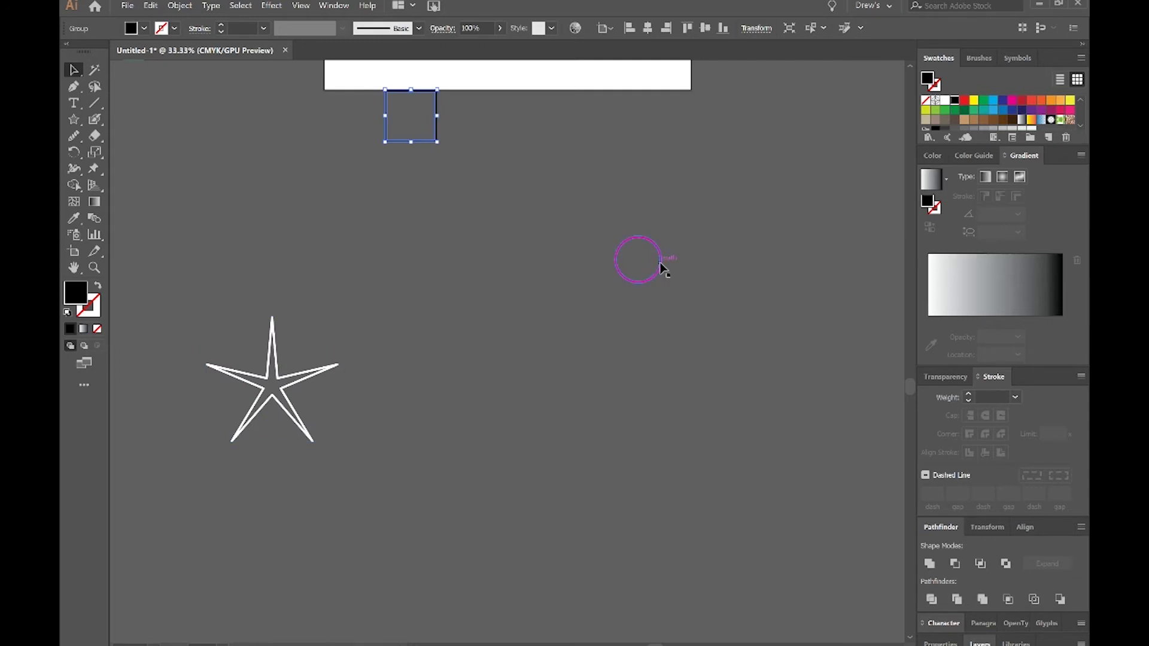
left_click_drag(658, 265, 370, 459)
left_click(464, 431)
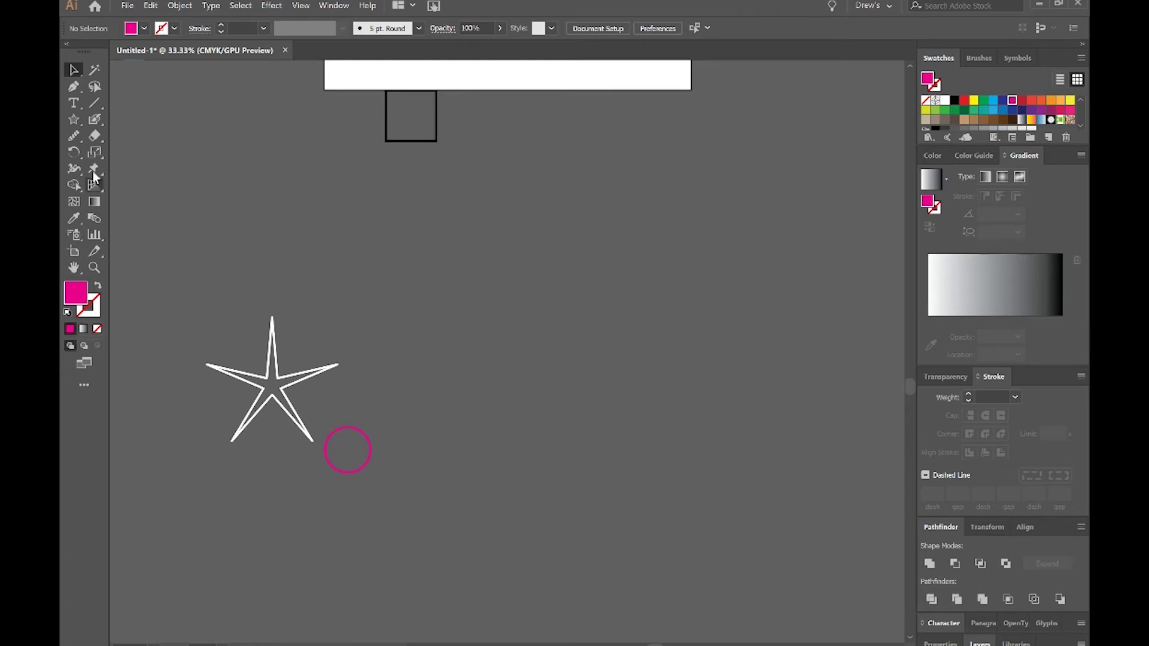
Set the Blend tool's spacing to 15 specified steps
double_click(93, 219)
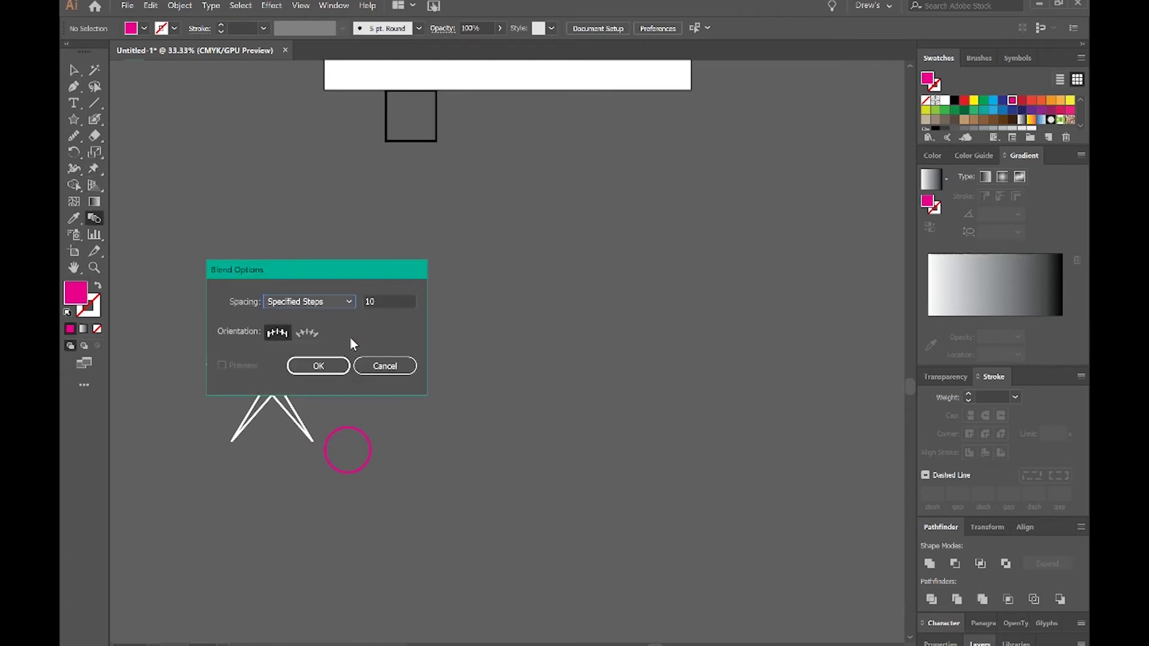
left_click_drag(211, 277, 582, 183)
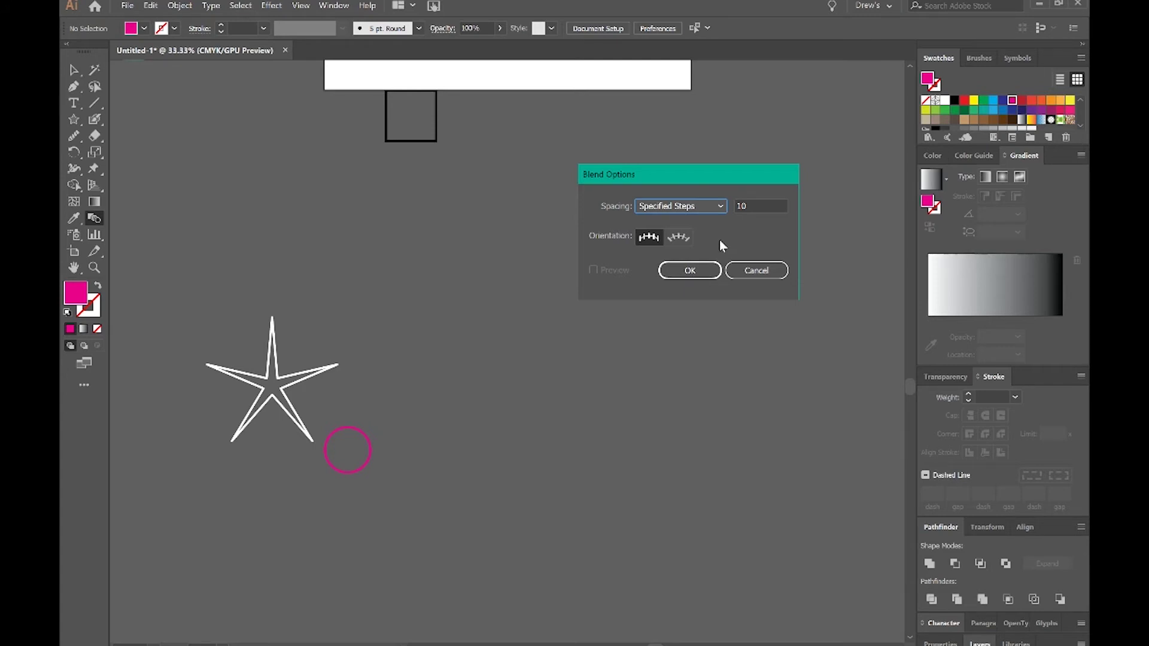
left_click(750, 206)
double_click(764, 202)
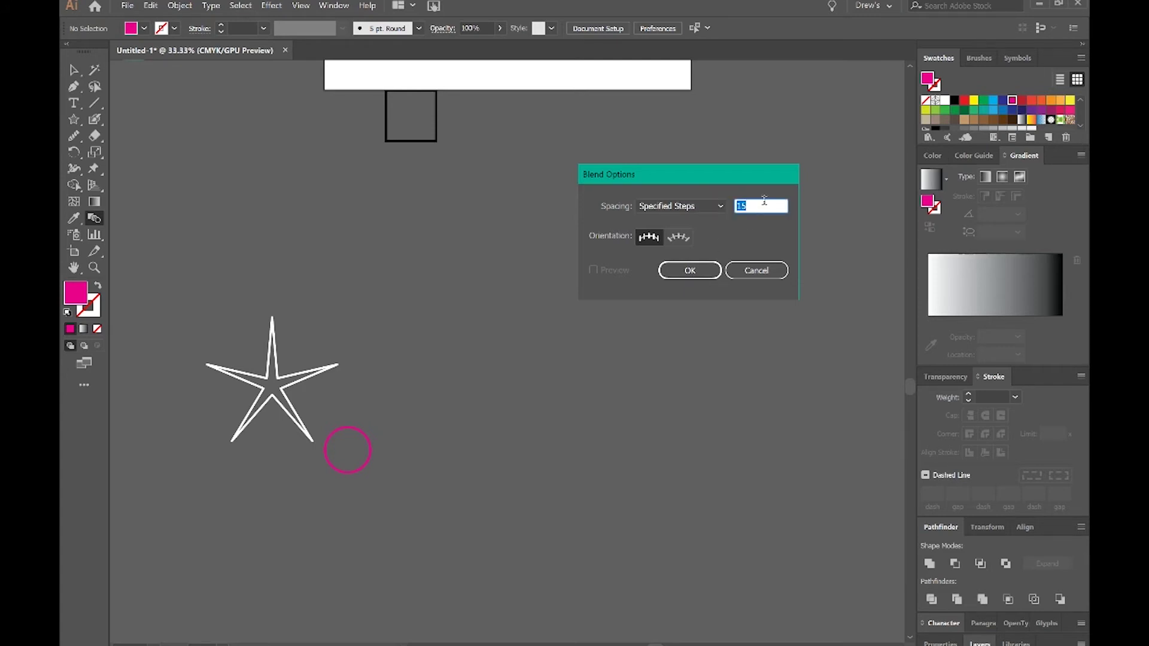
left_click(702, 276)
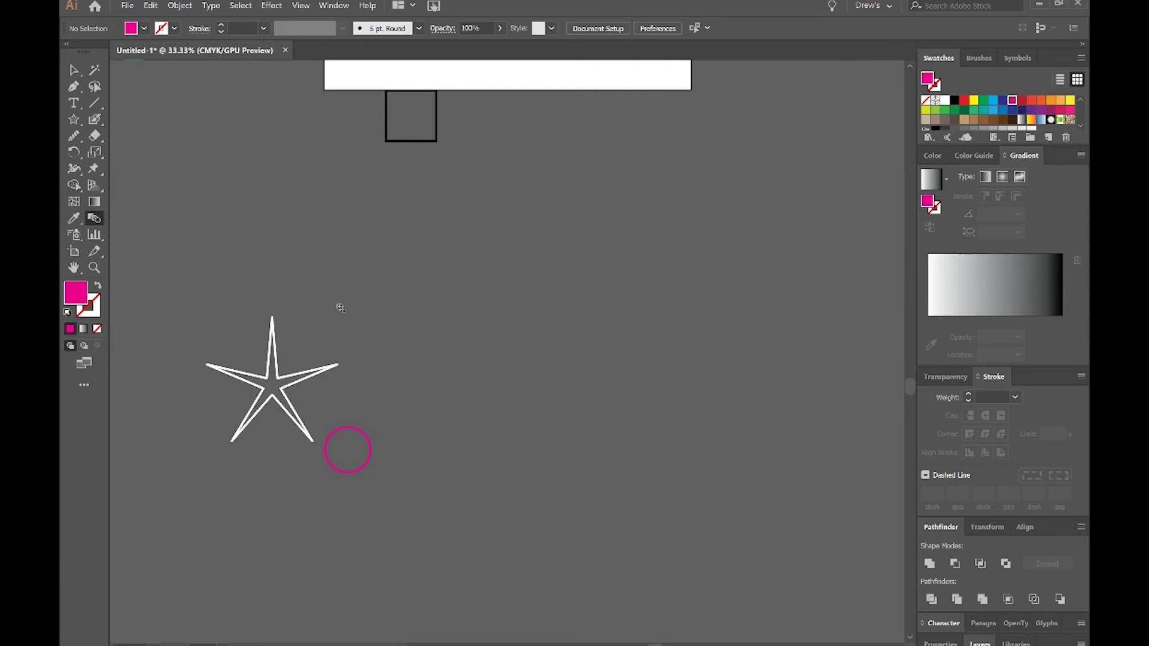
Blend the black square into the pink circle and continue the blend into the white star
left_click(328, 442)
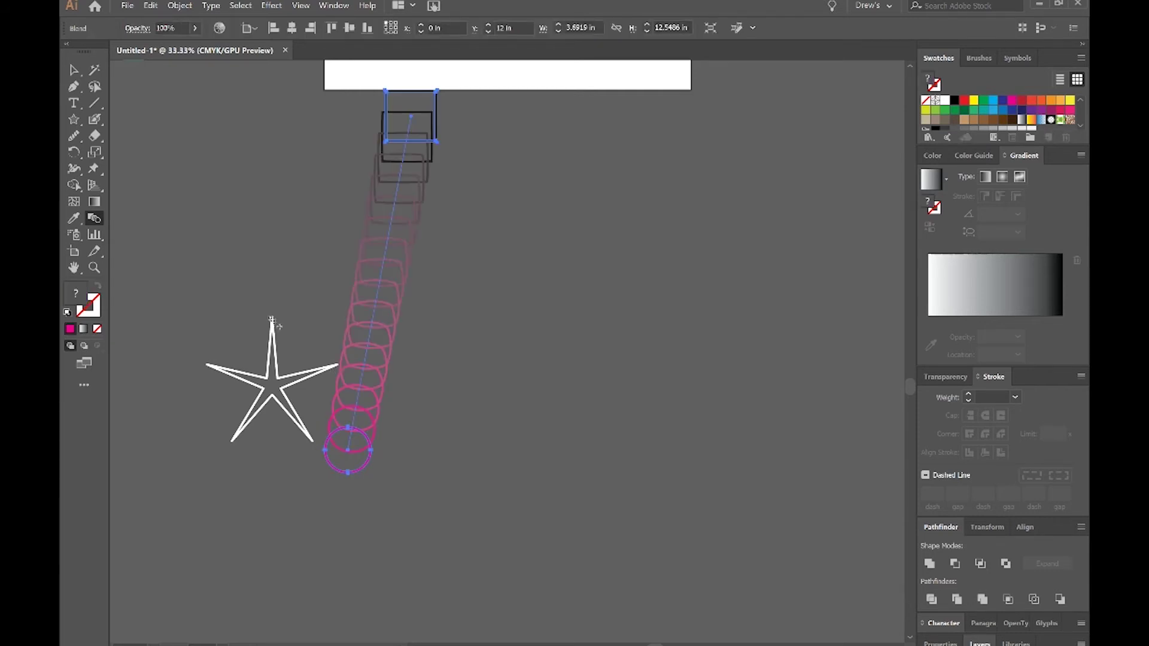
left_click(274, 321)
left_click(74, 69)
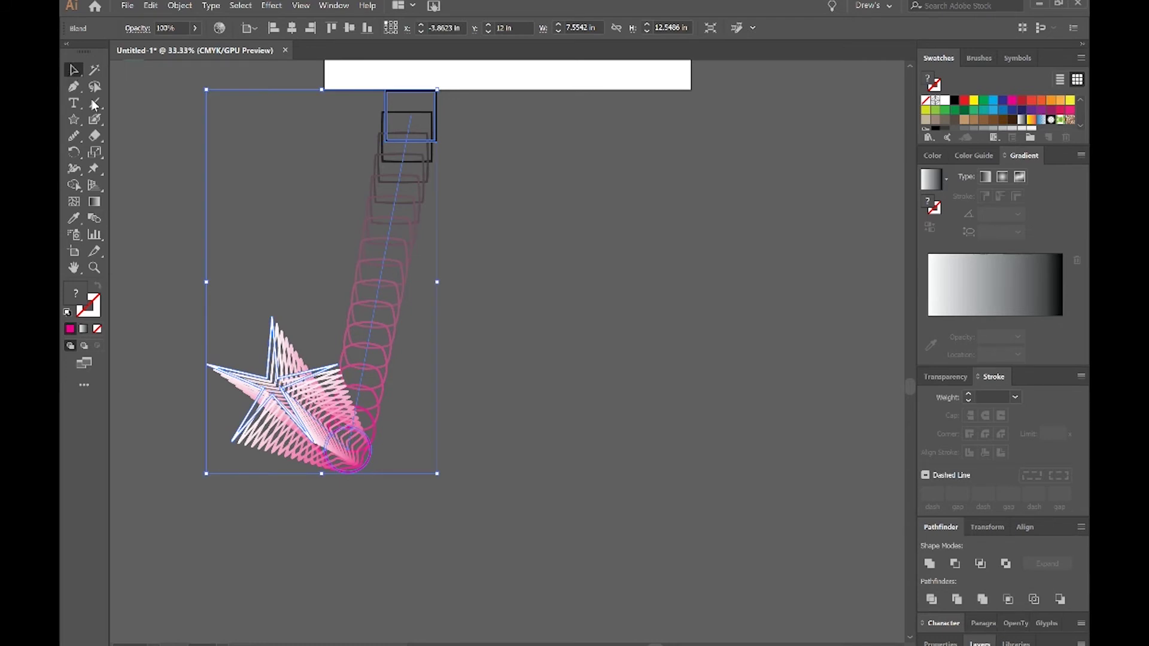
left_click(275, 287)
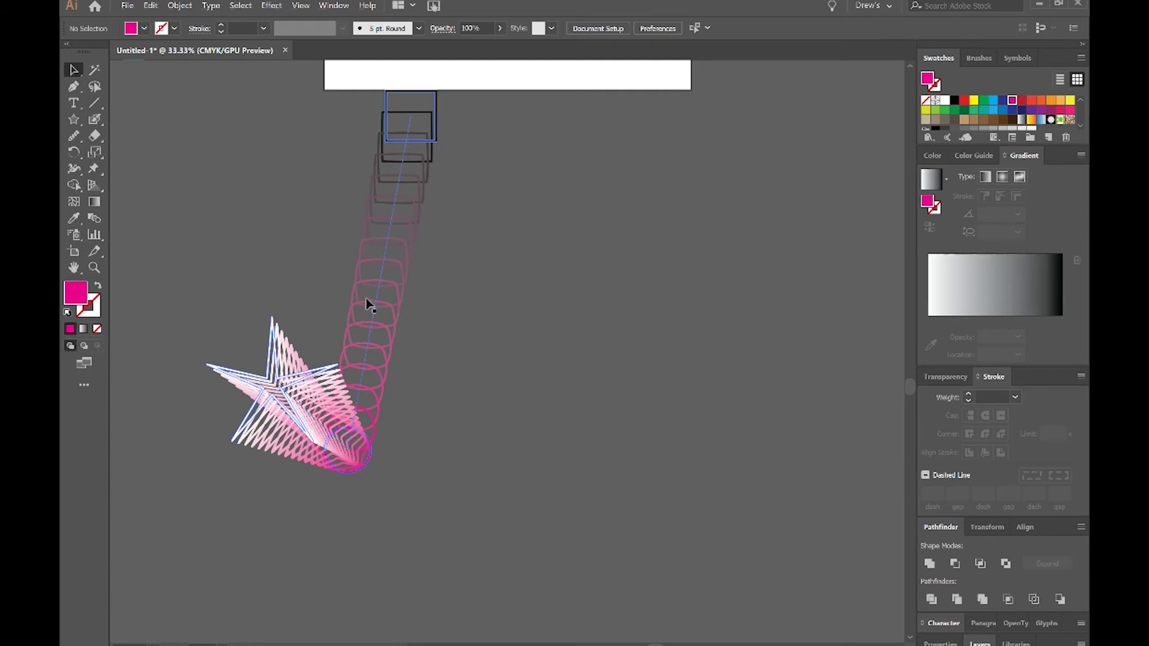
Place a copy of the square-circle-star blend to the right of the original
left_click_drag(367, 306, 693, 307)
left_click_drag(461, 336, 256, 303)
right_click(486, 364)
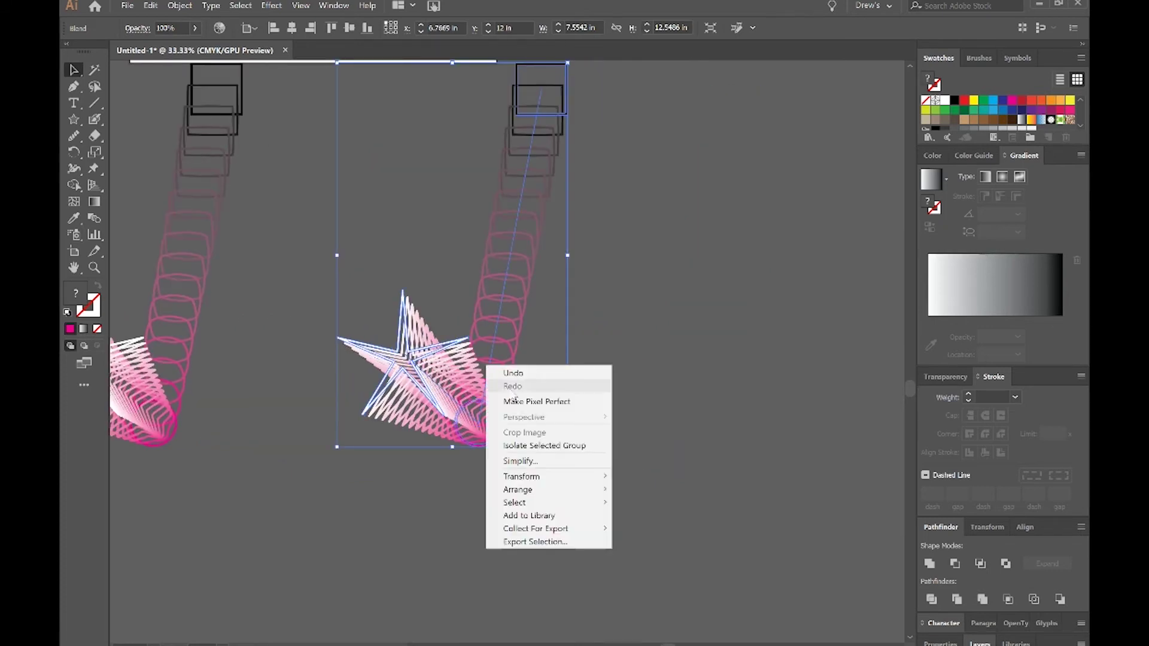
left_click(414, 478)
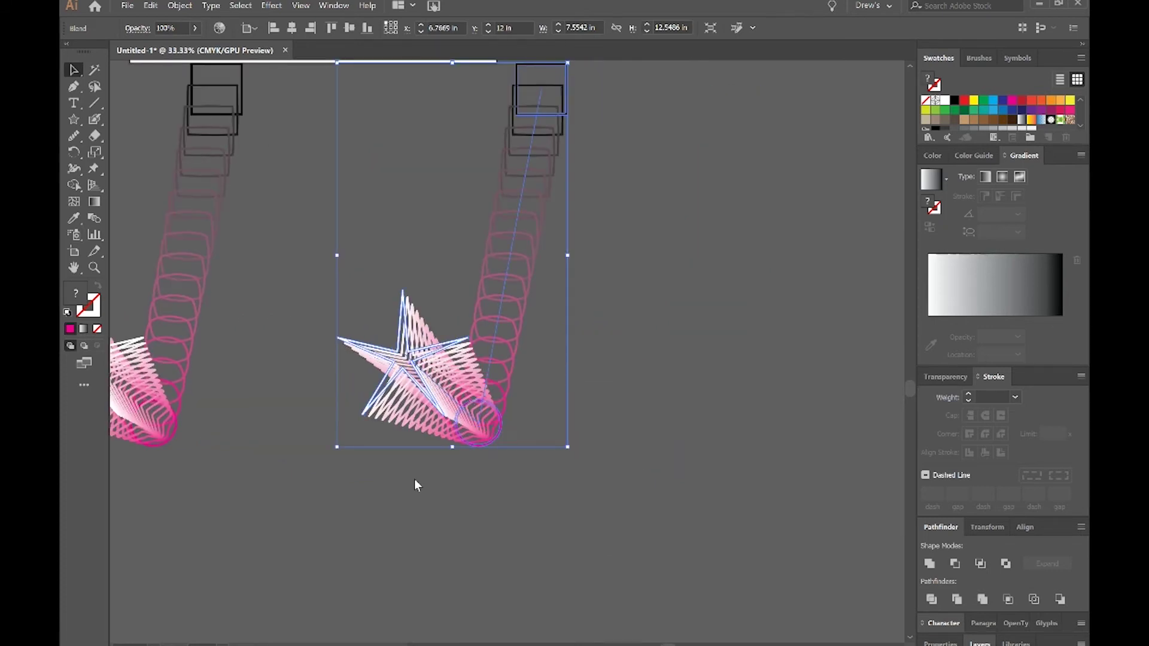
Expand the copied blend into plain shapes and scale it down proportionally to about two thirds of its size
left_click(179, 6)
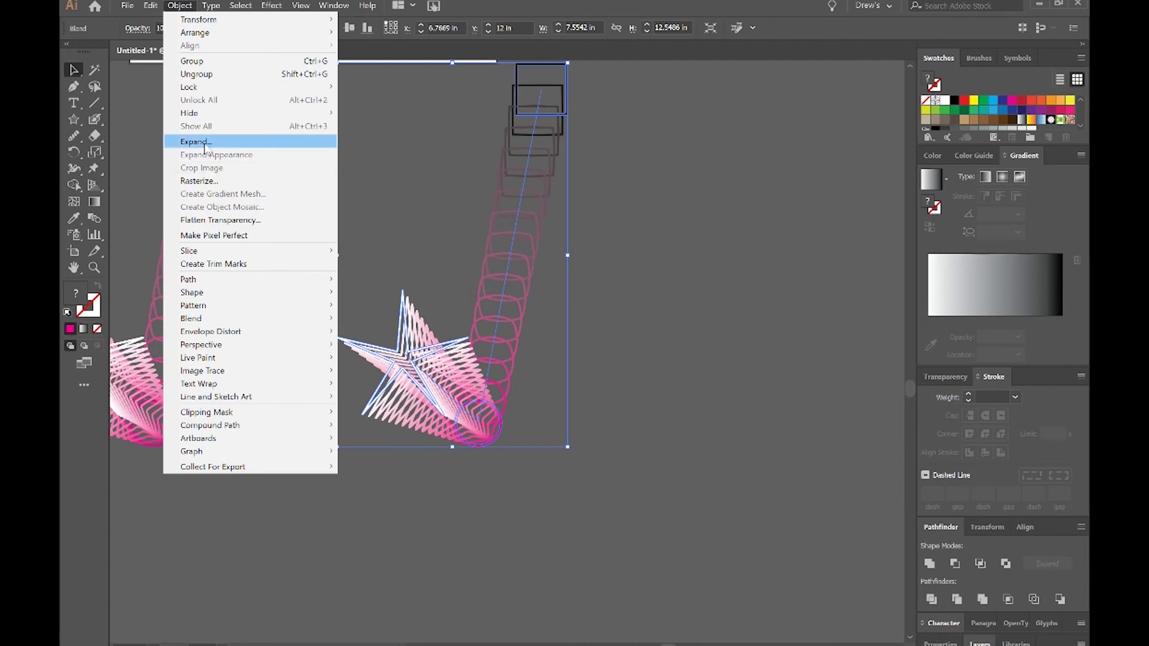
left_click(205, 142)
left_click(99, 198)
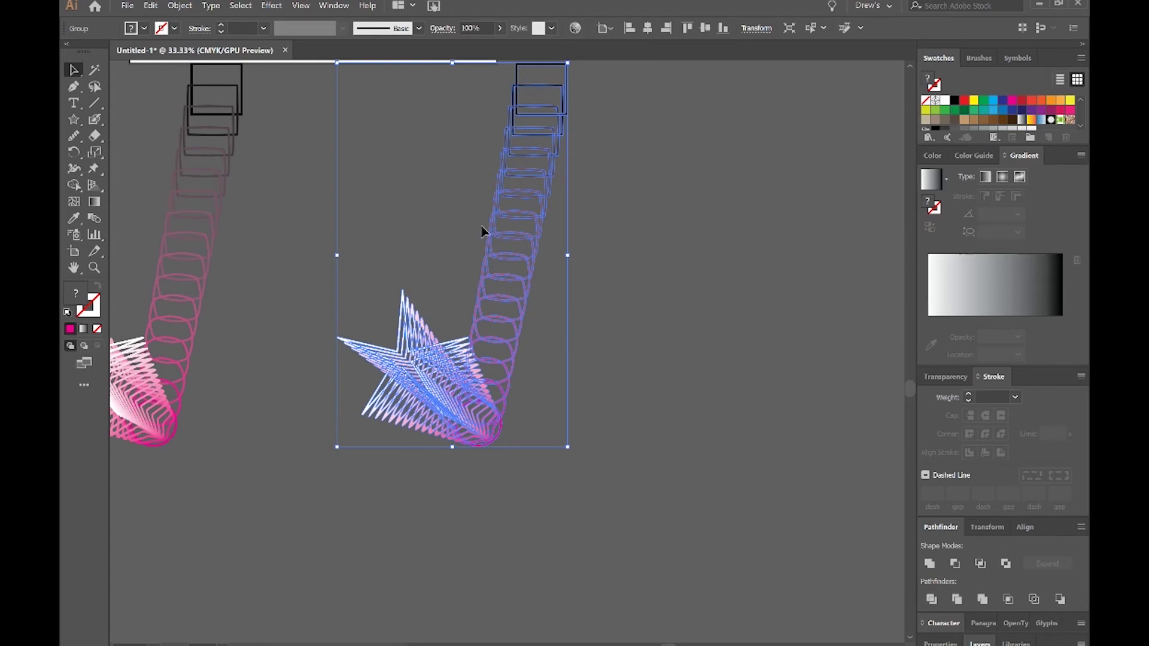
left_click_drag(337, 63, 422, 204)
left_click(678, 361)
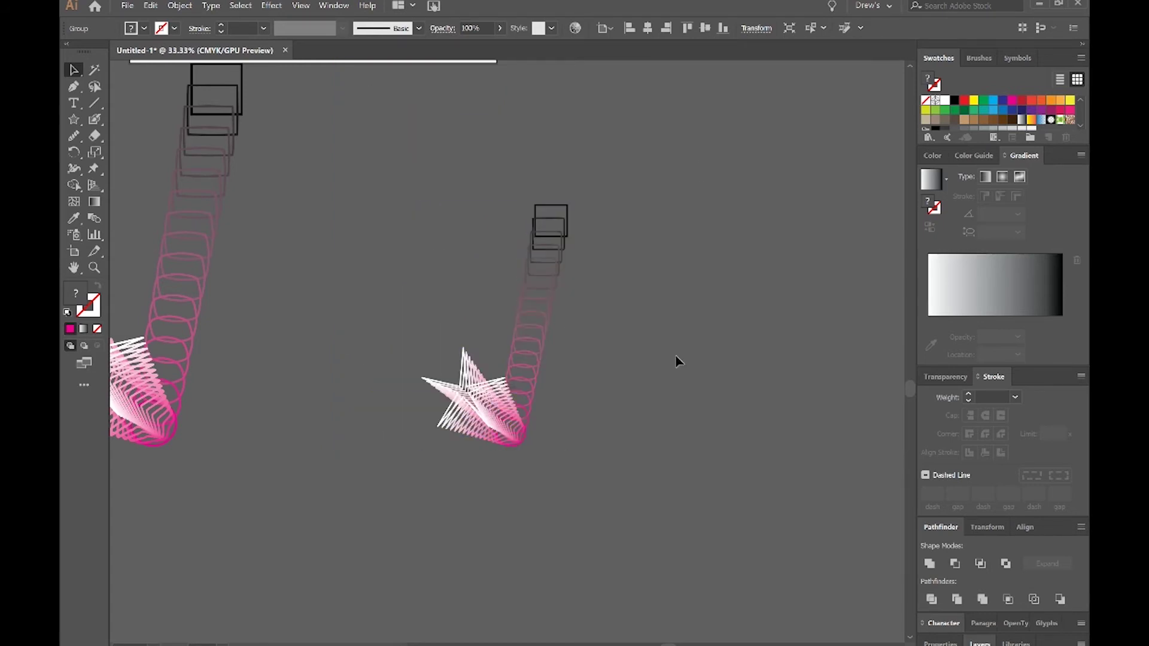
left_click_drag(641, 351, 569, 303)
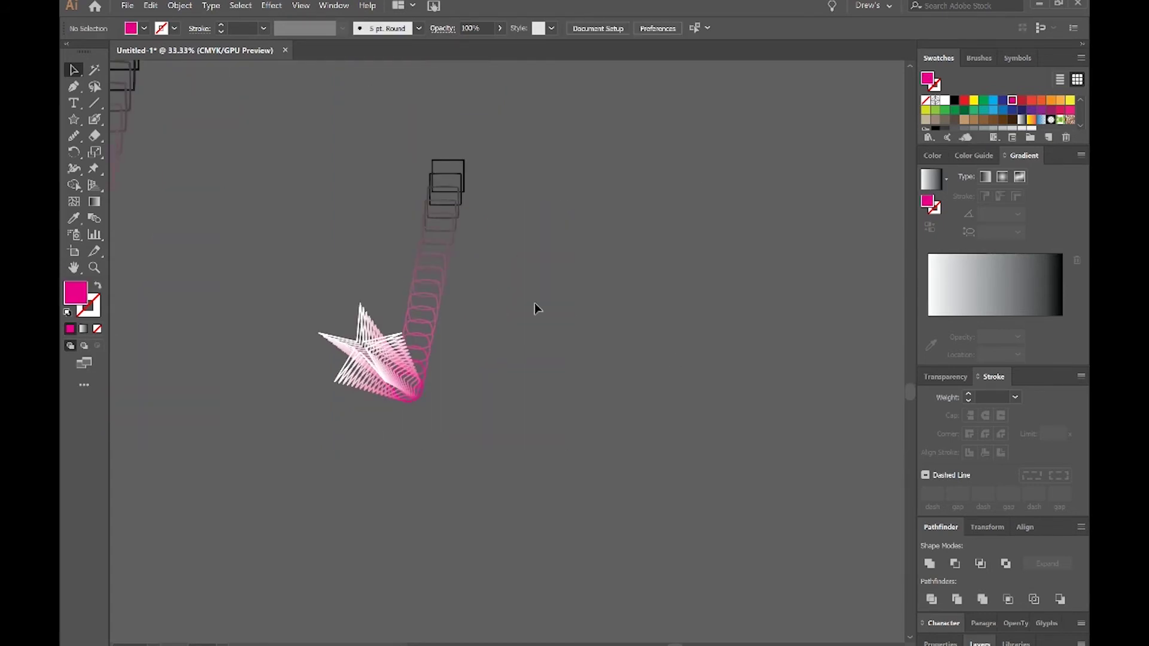
scroll(426, 195, "up", 1)
left_click_drag(426, 195, 385, 235)
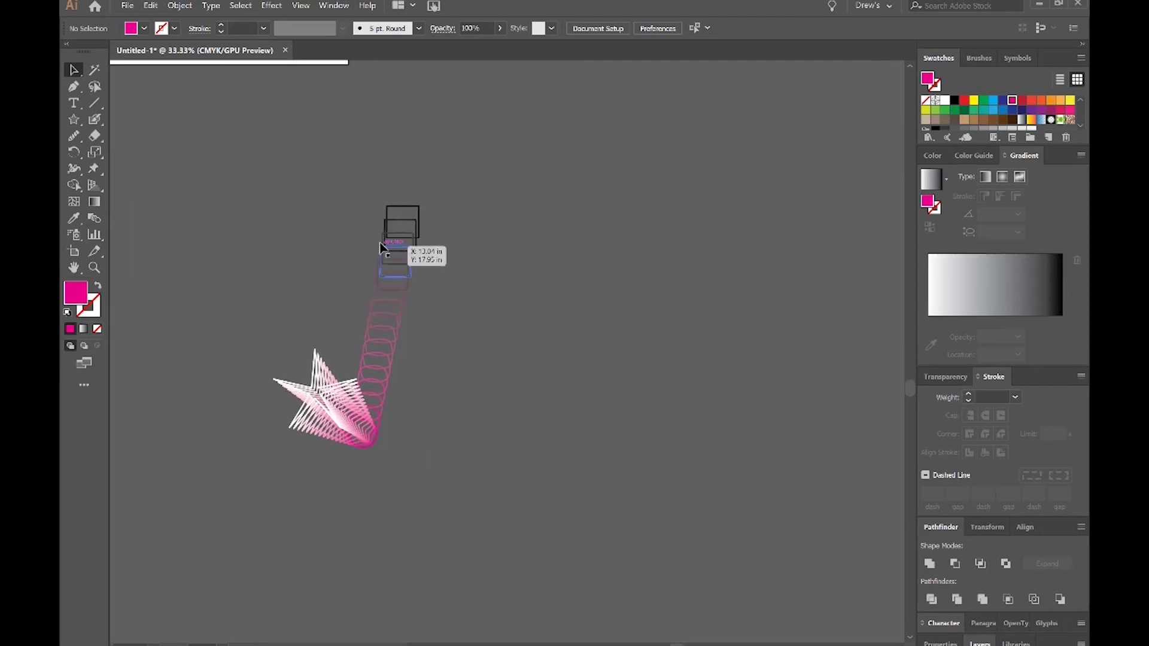
left_click(71, 157)
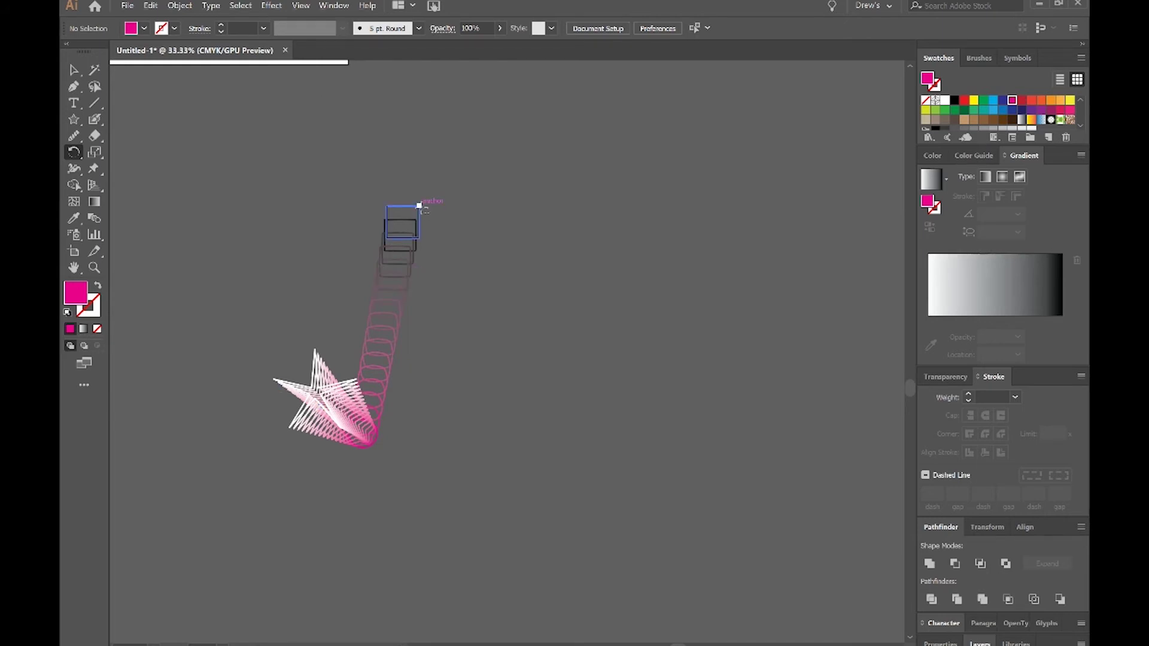
left_click(419, 205, "alt")
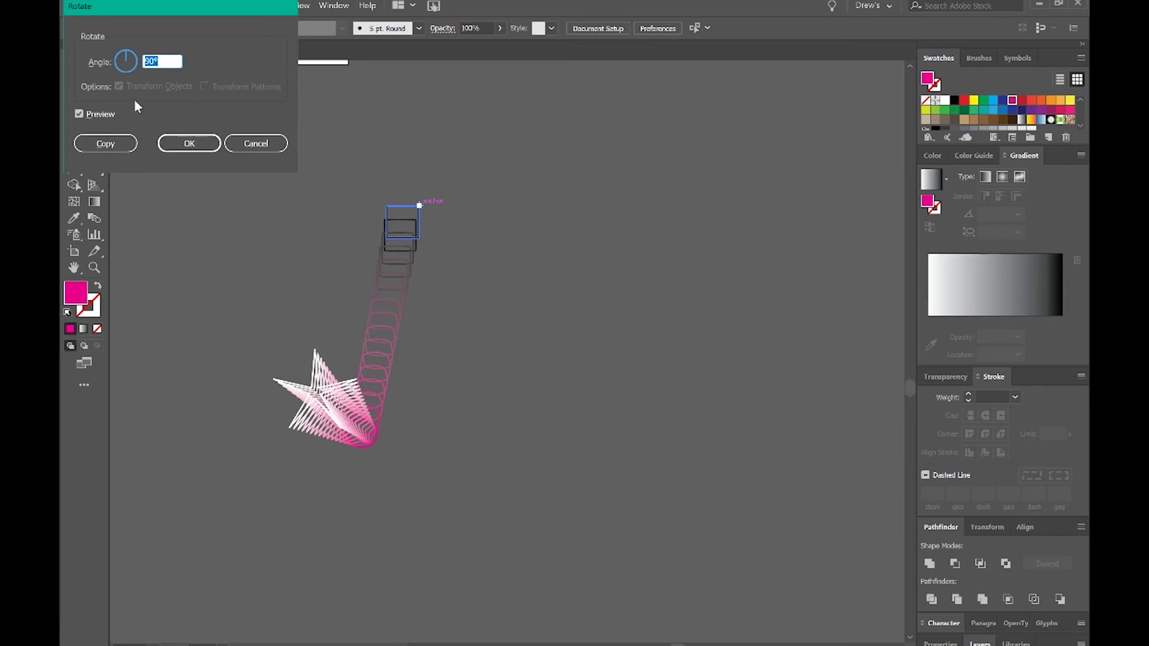
type("40")
key("Tab")
left_click(92, 116)
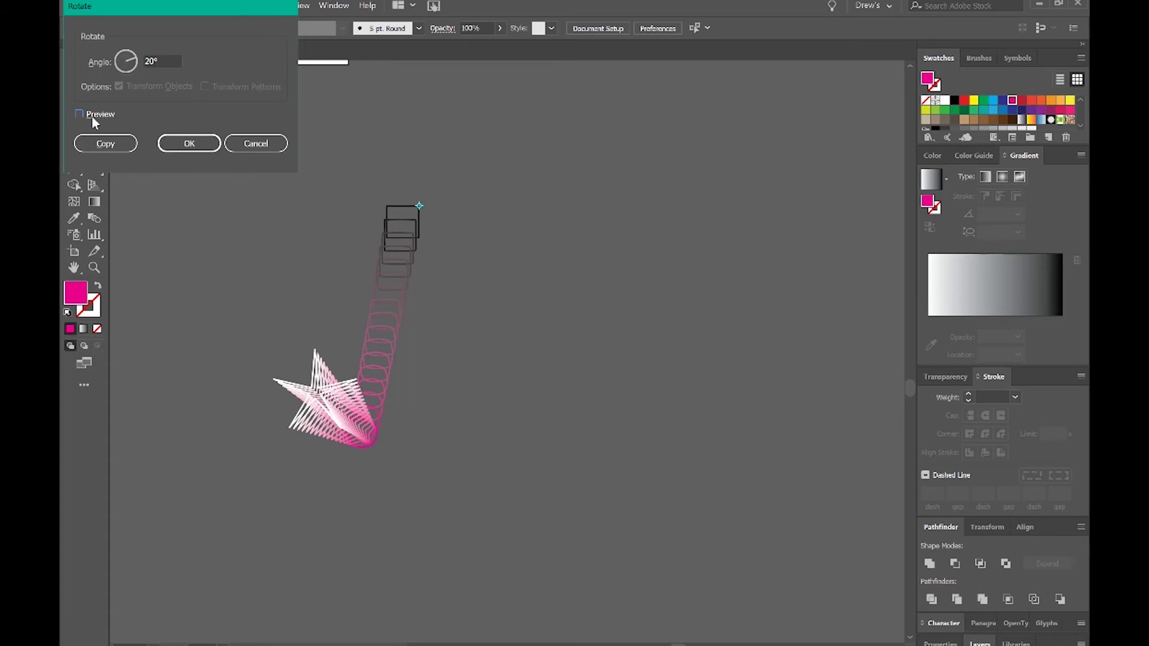
left_click(231, 137)
Rotate a copy of the scaled-down blend 25° about the upper right corner of its black square
left_click(74, 69)
key("ctrl+a")
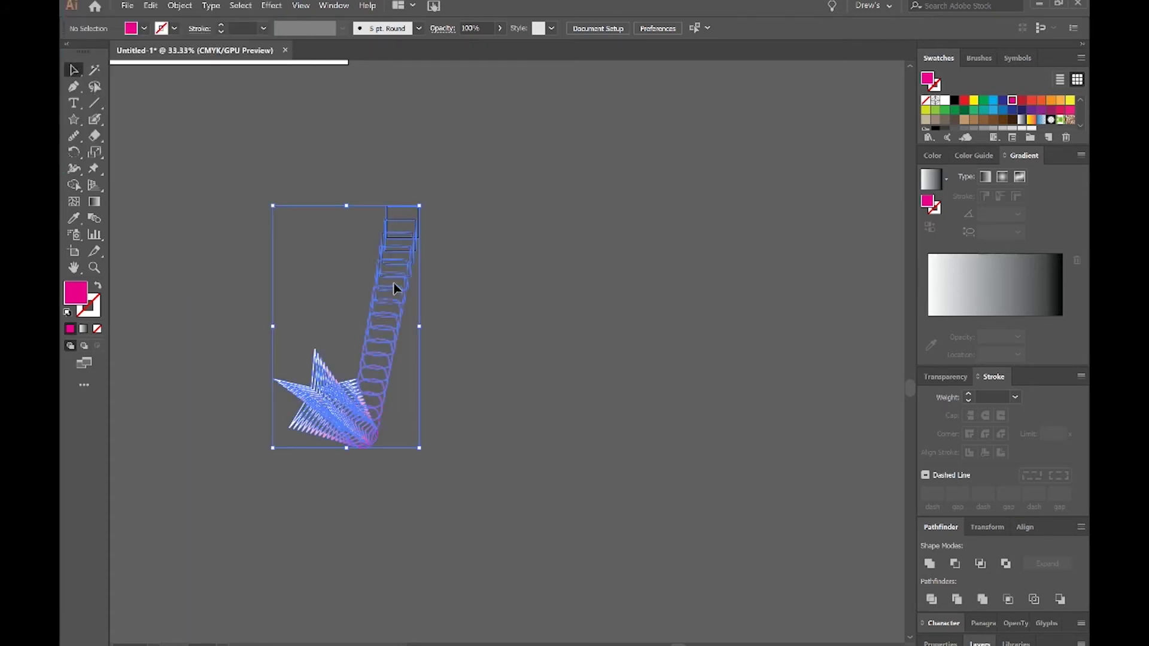
left_click(74, 152)
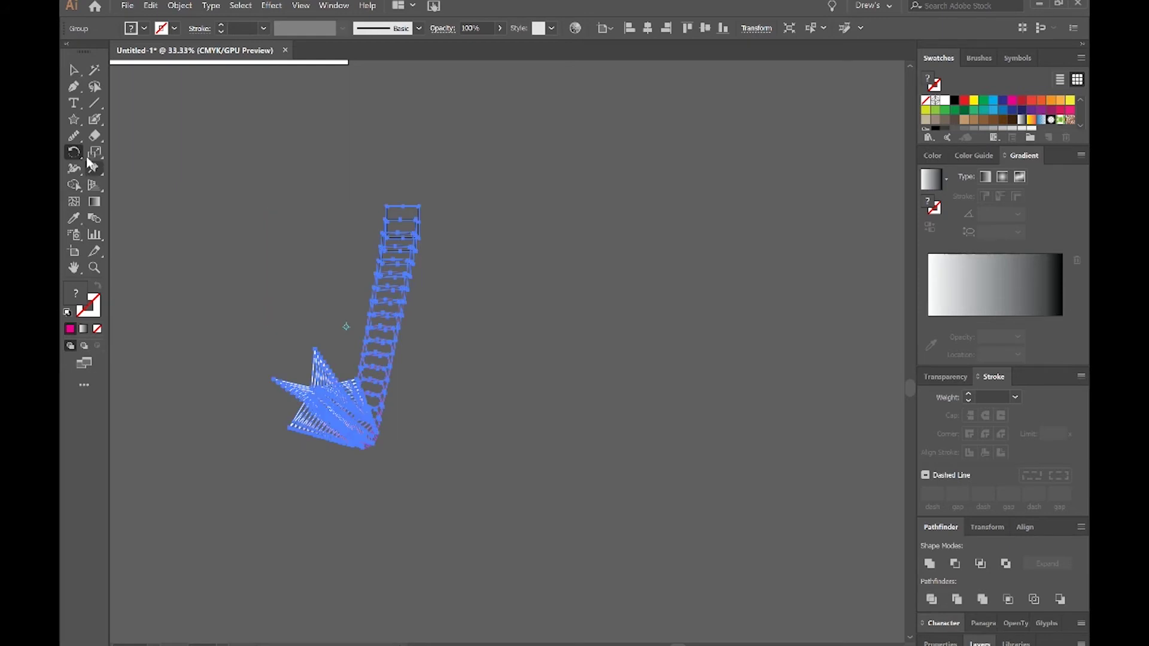
left_click(423, 205, "alt")
left_click(106, 116)
left_click(106, 117)
type("2")
key("Tab")
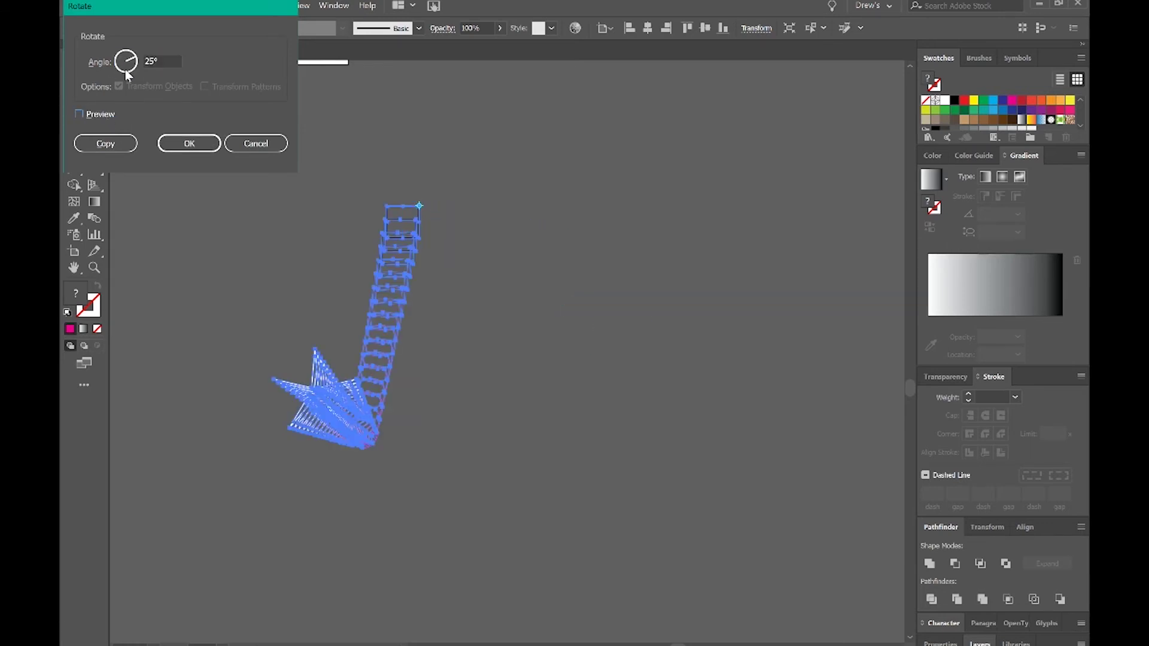
left_click(95, 113)
left_click(99, 119)
left_click(99, 120)
left_click(99, 120)
left_click(99, 120)
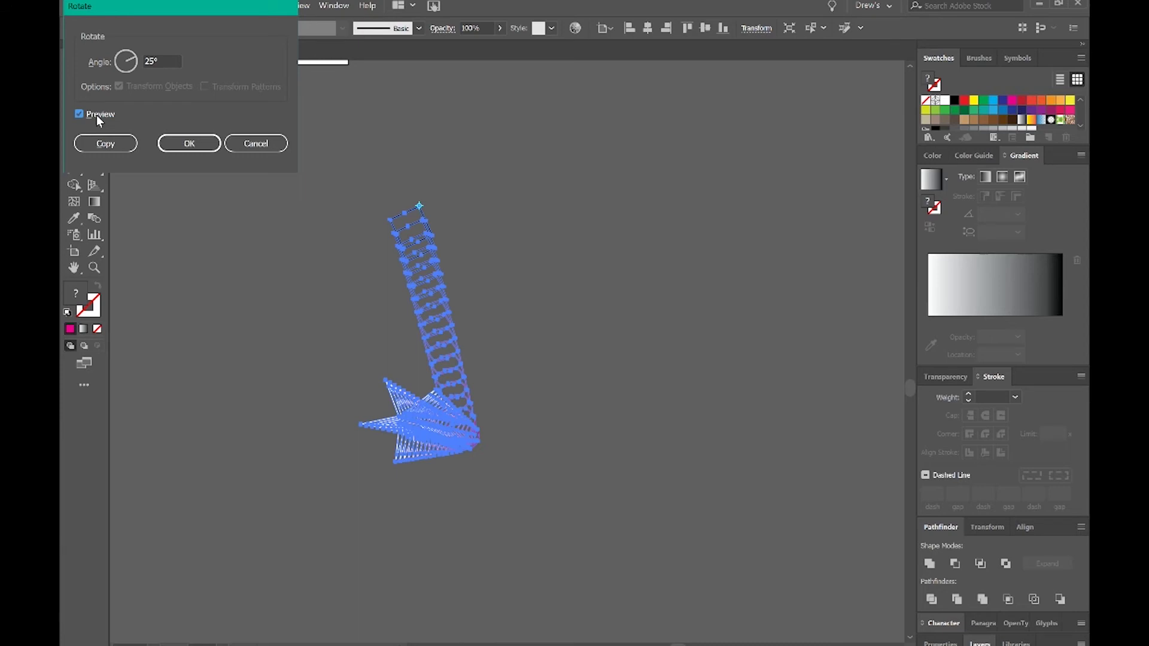
left_click(107, 146)
Repeat the 25° rotated copy around the square's corner to form a nearly complete ring of blends
key("ctrl")
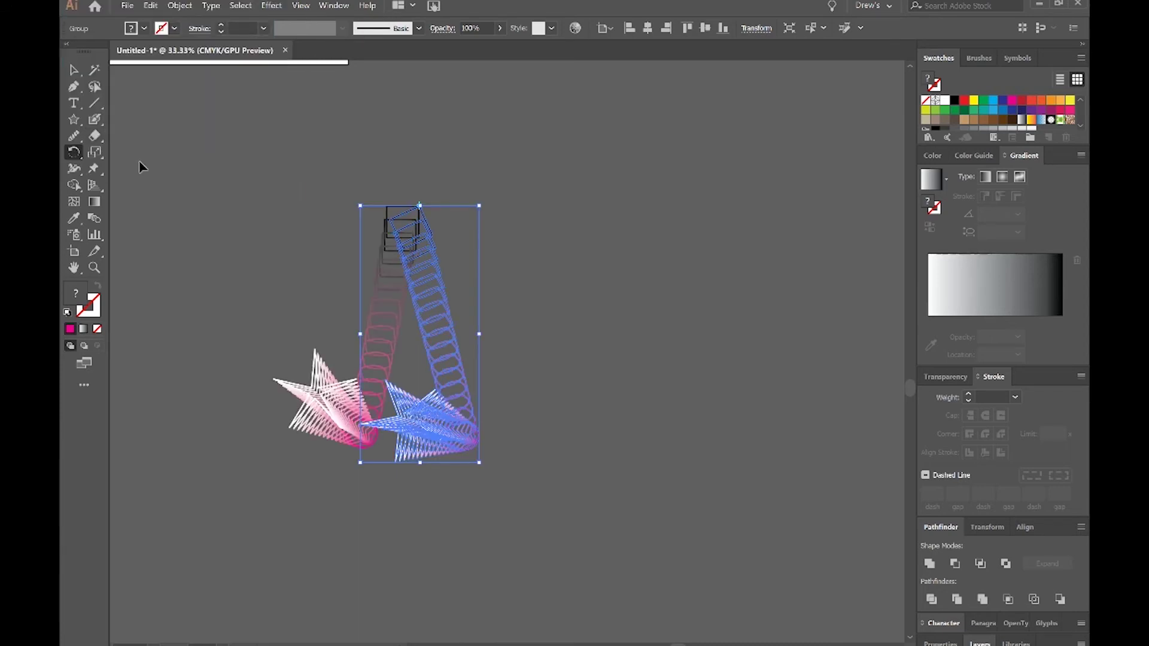
key("ctrl+d")
key("ctrl+d")
key("ctrl+d")
key("ctrl+d")
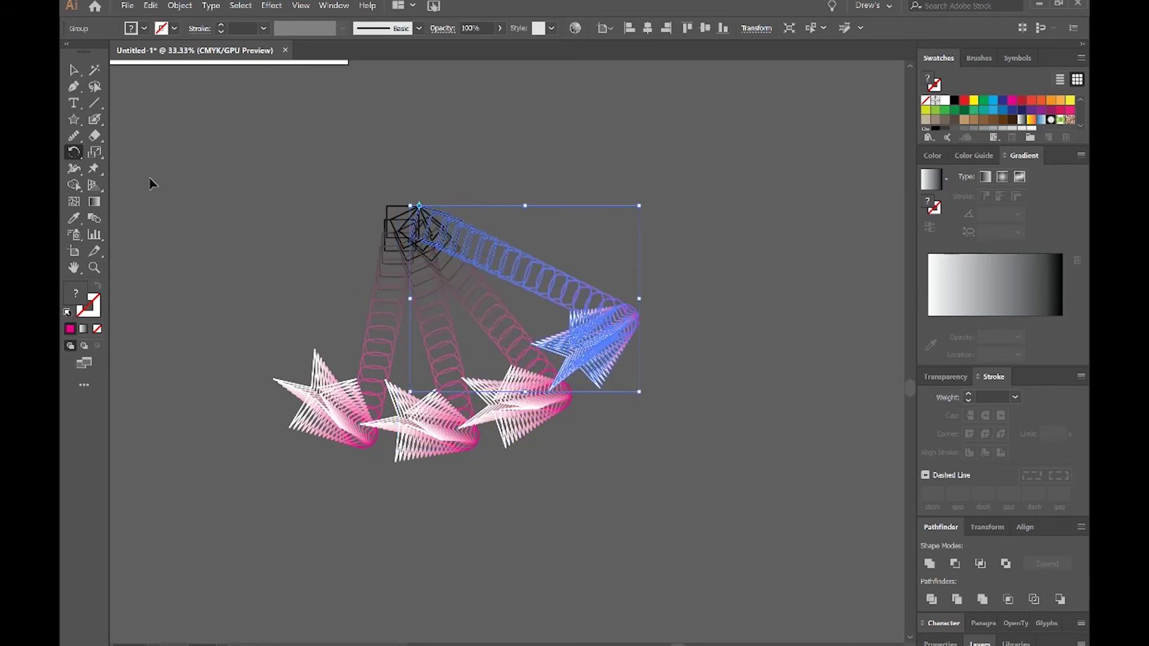
key("ctrl+d")
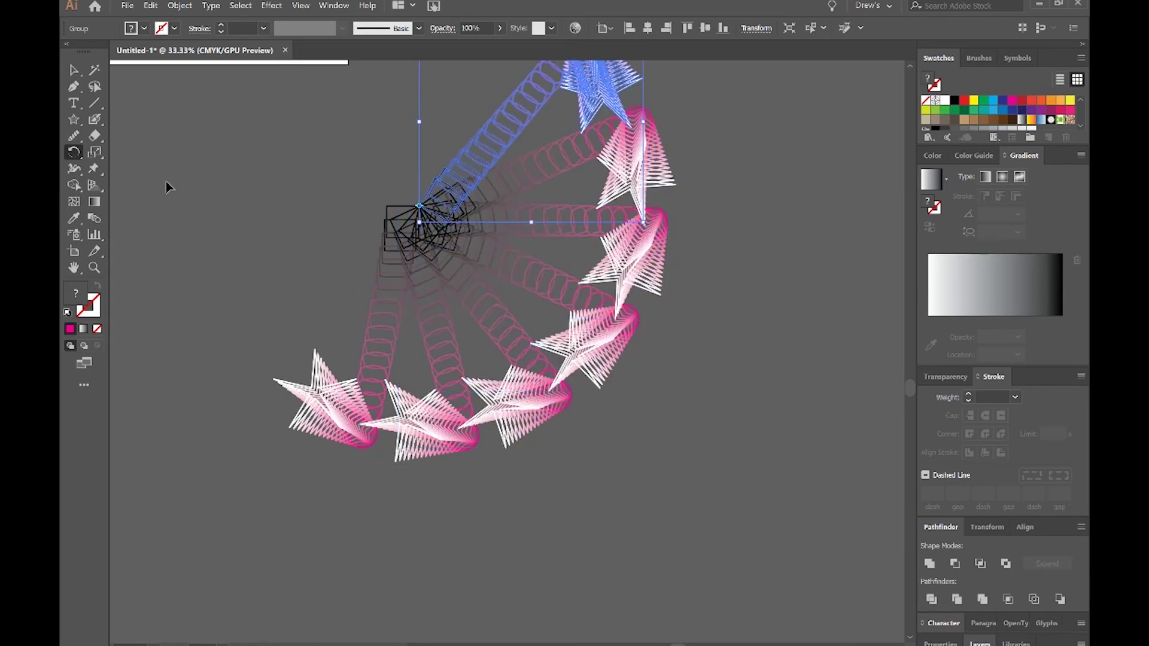
key("ctrl+d")
scroll(439, 282, "up", 3)
key("ctrl")
key("ctrl+d")
key("ctrl+d")
key("ctrl+d")
key("ctrl+d")
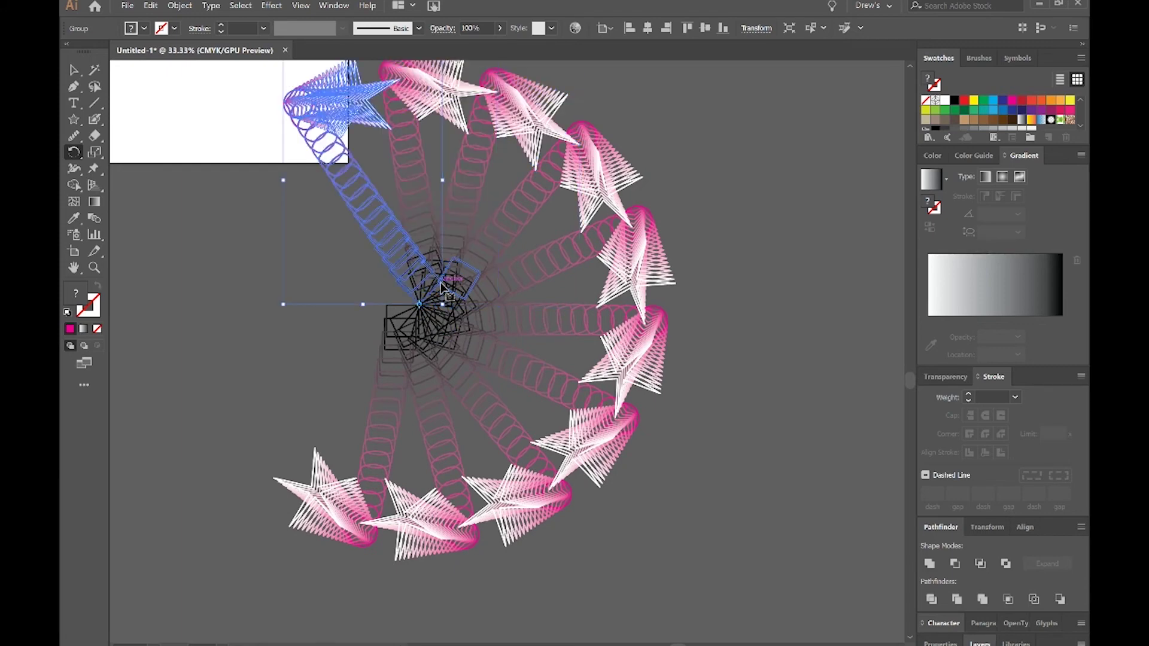
key("ctrl+d")
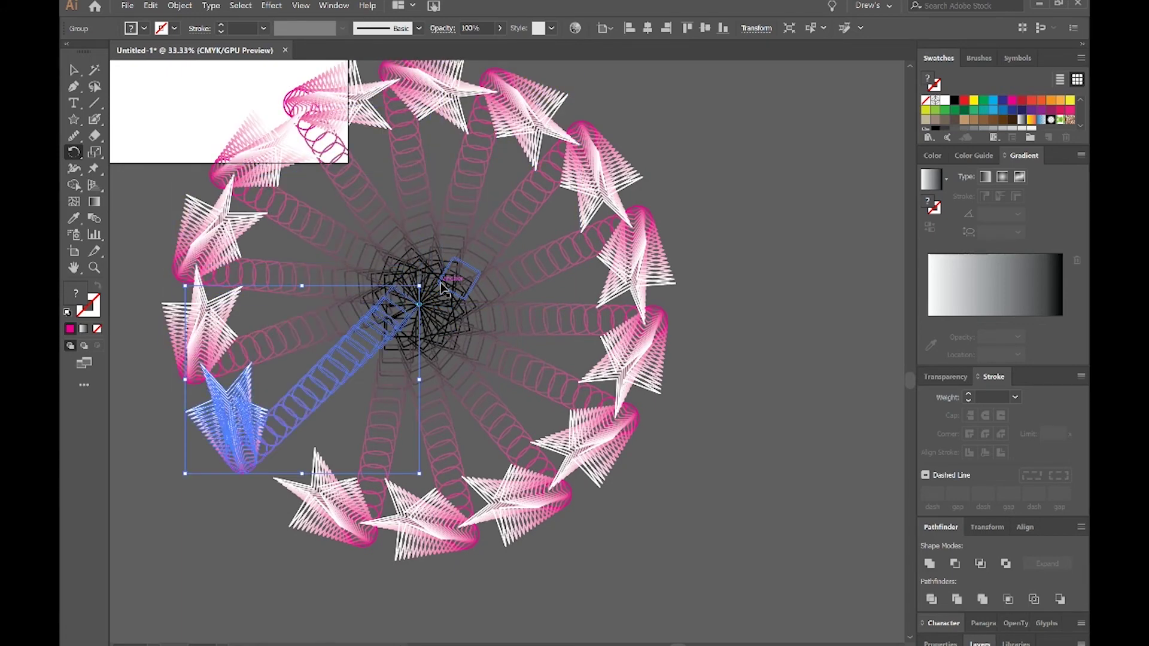
Examine the spacing between the first and last blends in the ring
left_click(73, 70)
left_click(184, 122)
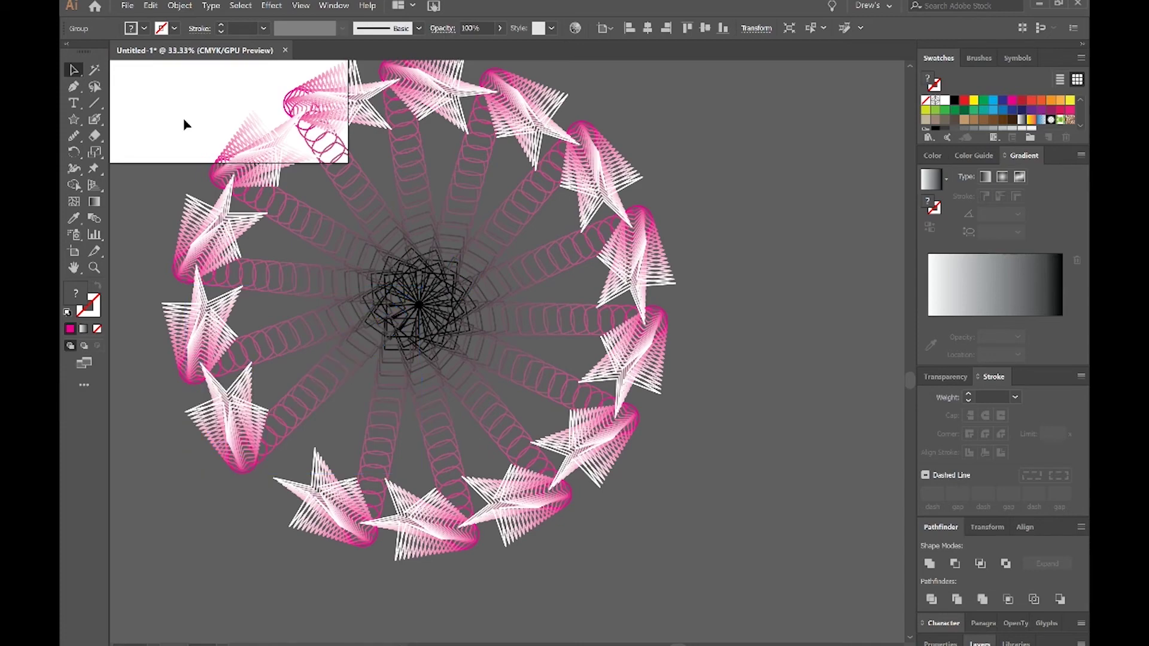
key("ctrl+minus")
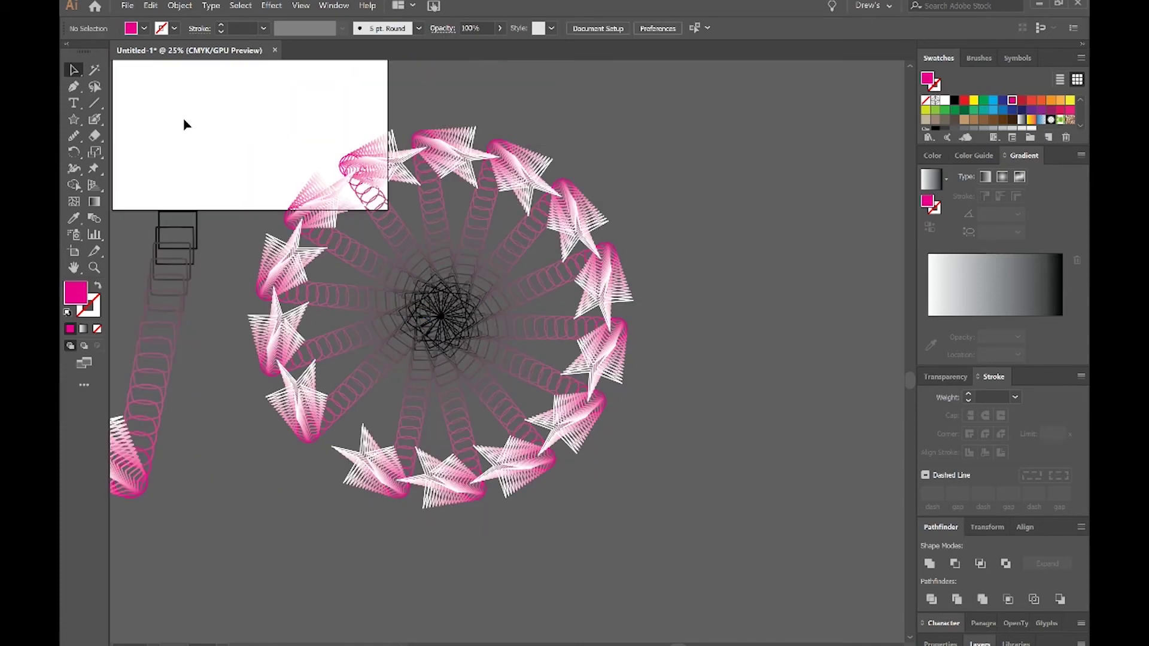
left_click_drag(266, 118, 750, 437)
left_click_drag(432, 337, 642, 320)
left_click(531, 325)
key("ctrl+plus")
left_click_drag(568, 339, 340, 387)
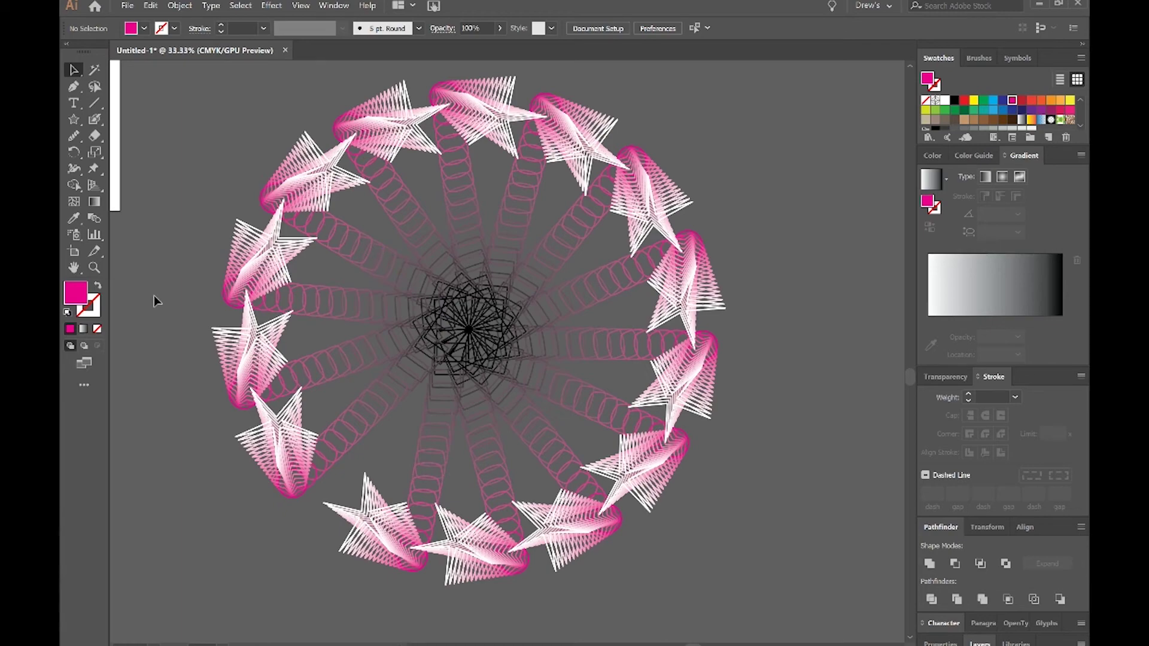
left_click_drag(527, 388, 526, 359)
Try to close the ring by repeating the rotated duplication on all the selected blends
mouse_move(623, 327)
left_mouse_down()
mouse_move(634, 331)
mouse_move(623, 345)
left_mouse_up()
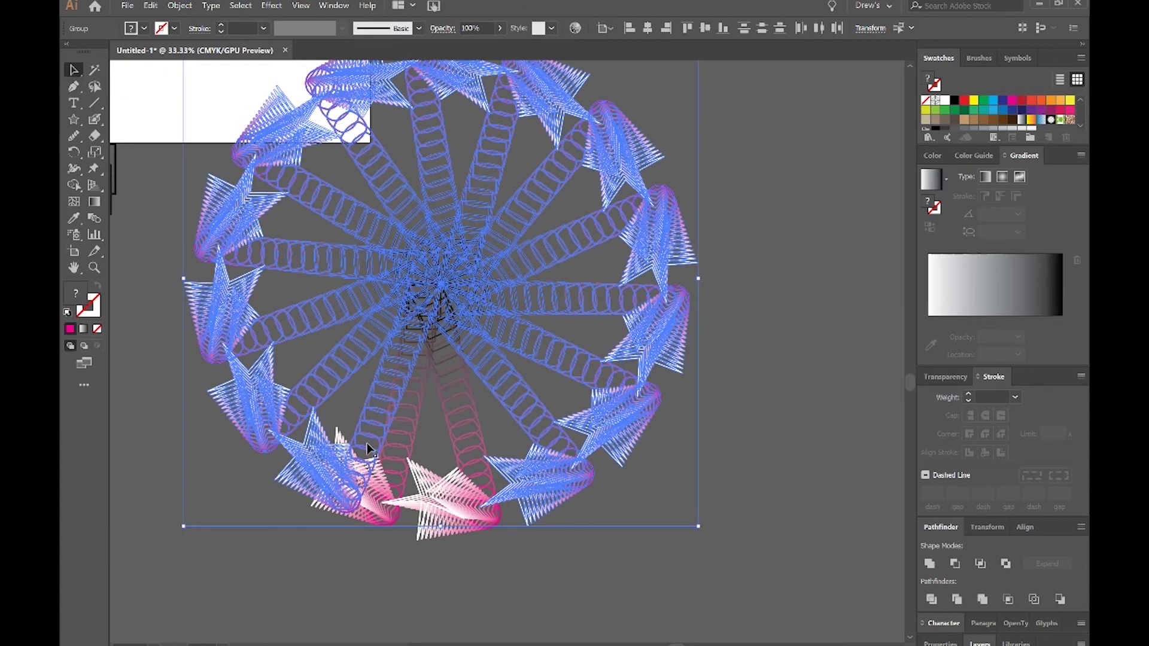
key("ctrl+d")
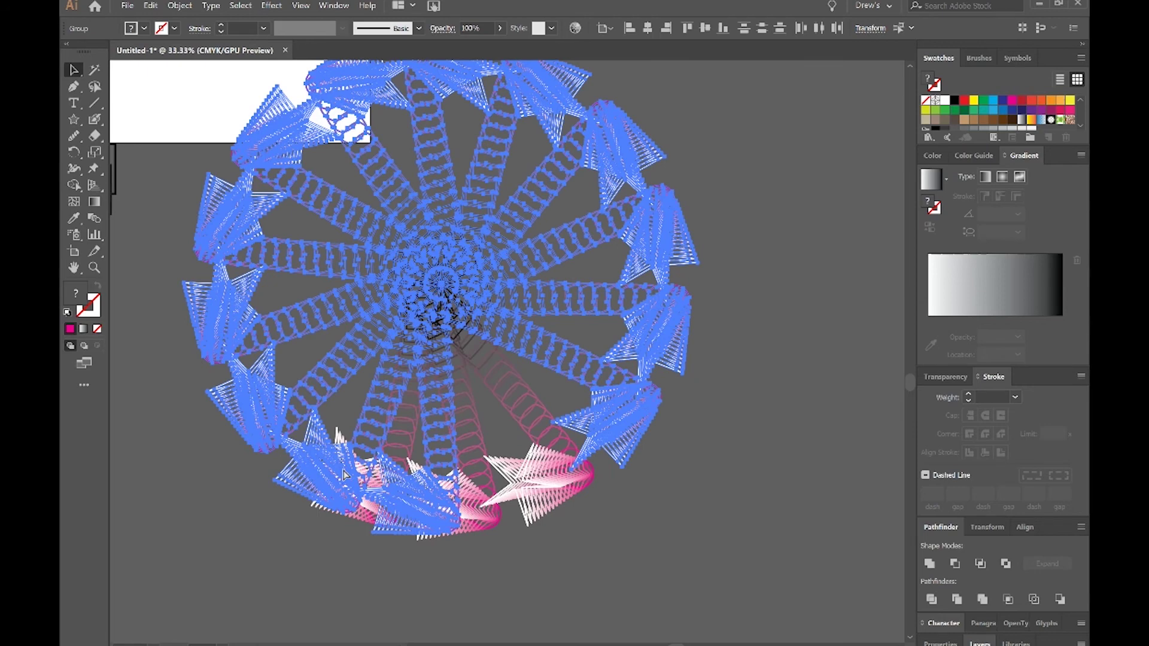
key("ctrl+d")
left_click(146, 551)
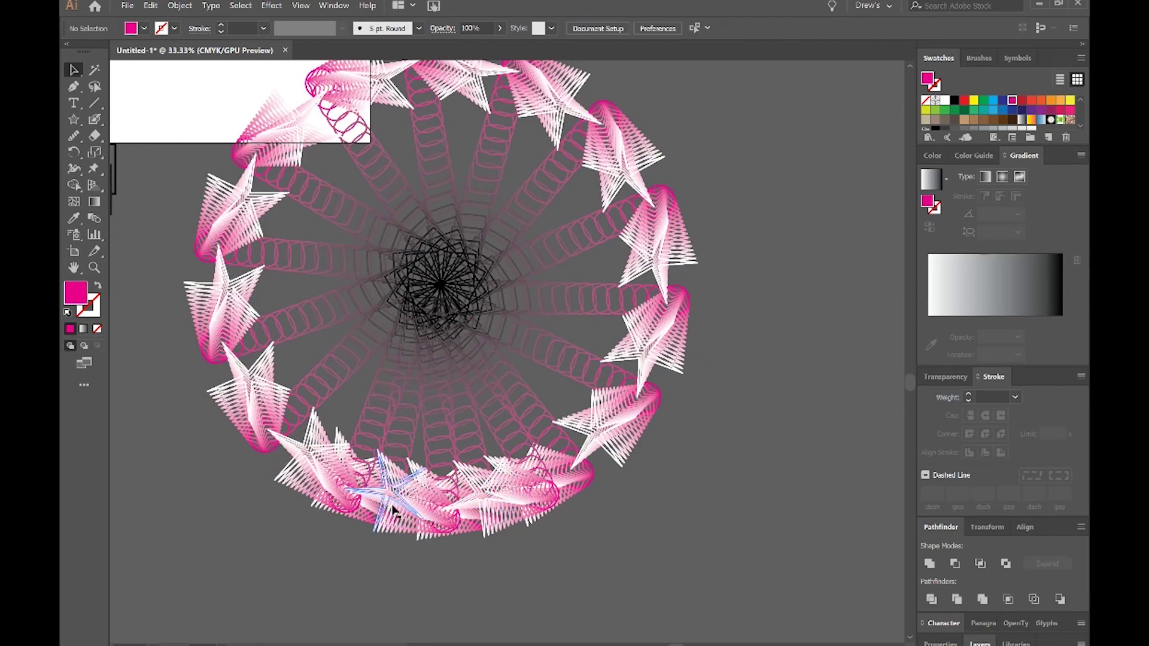
Undo all the rotated copies back to the single scaled-down blend
left_click(280, 476)
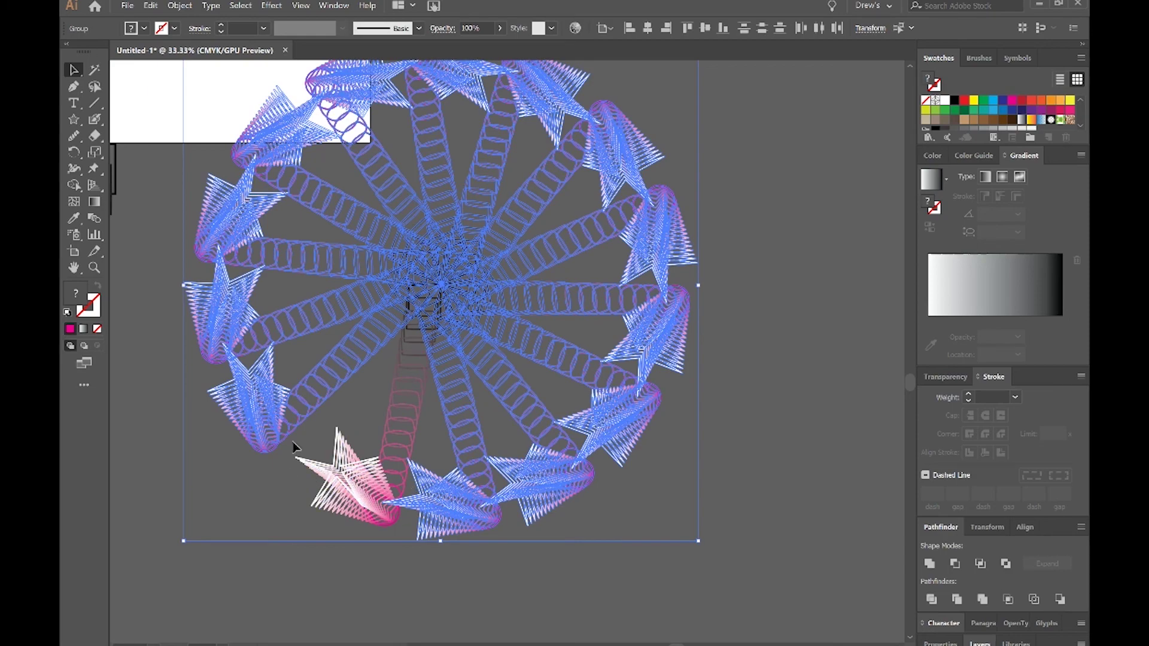
key("ctrl+z")
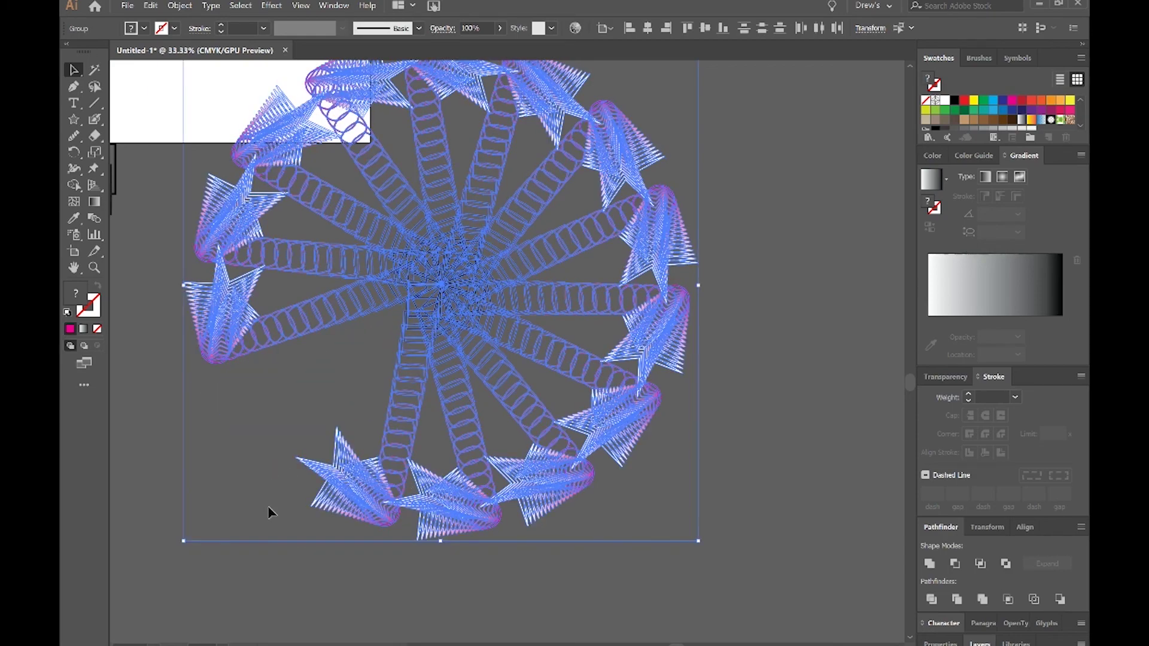
key("ctrl+shift+z")
left_click(307, 525)
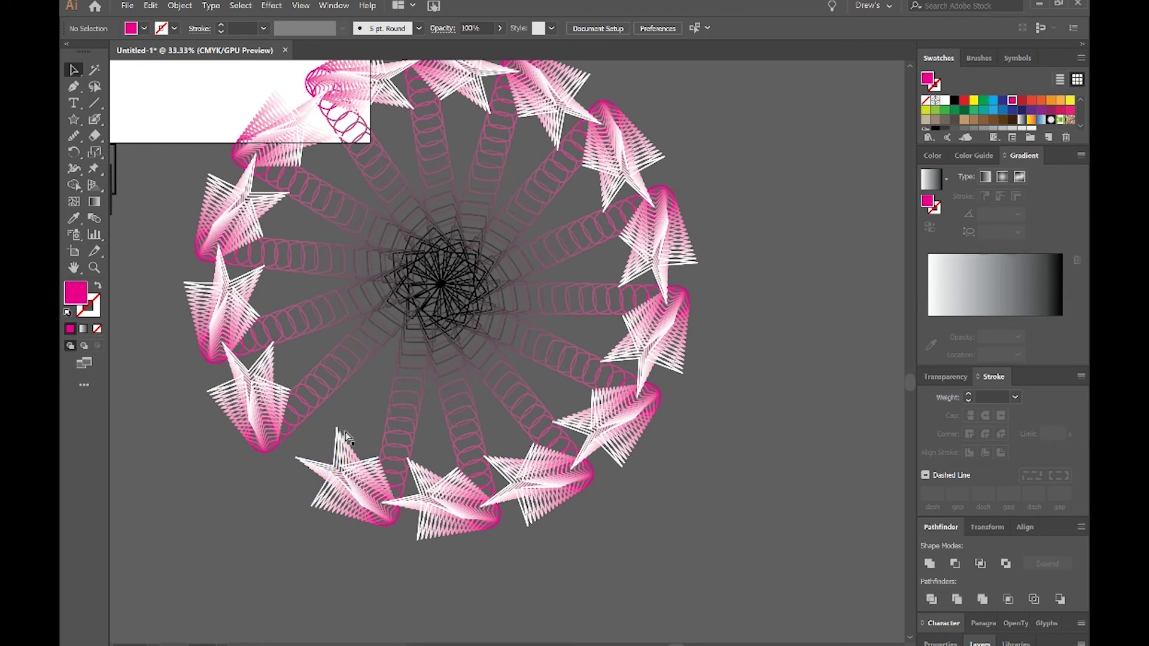
key("ctrl+z")
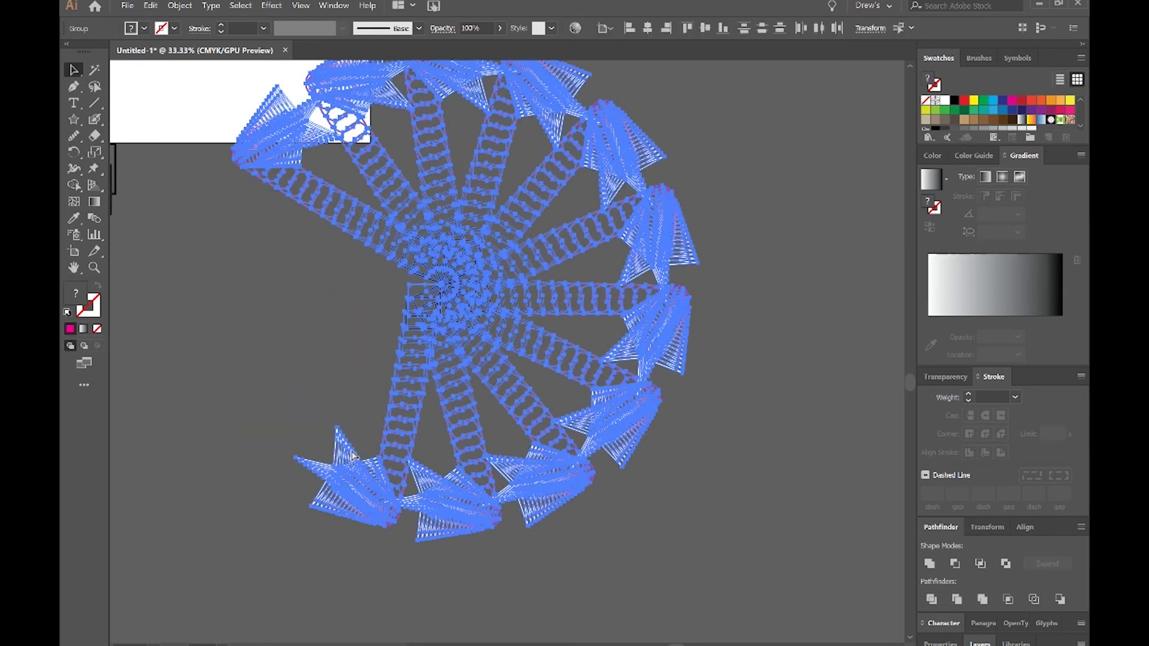
key("ctrl+z")
key("ctrl+z")
key("ctrl+z")
key("ctrl+z")
key("ctrl+z")
key("ctrl+z")
key("ctrl+z")
key("ctrl+z")
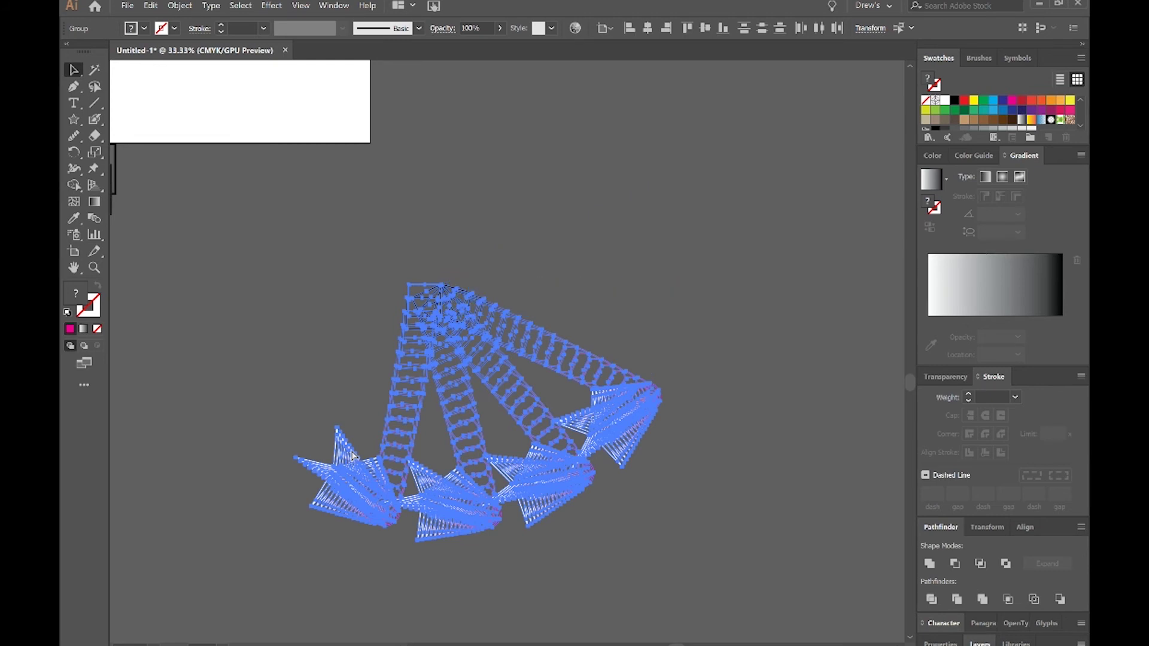
key("ctrl+z")
key("ctrl+z")
key("ctrl+z")
key("ctrl+z")
key("ctrl+z")
key("ctrl+z")
Rotate a copy of the blend 30° about the upper right corner of its black square
left_click(74, 152)
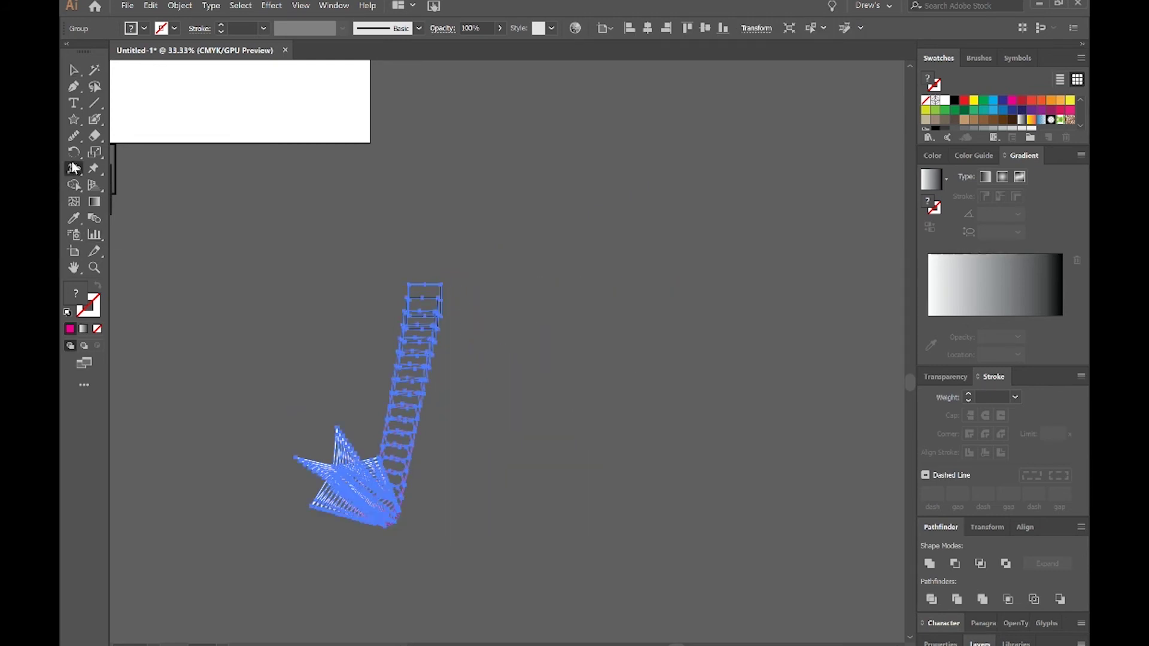
left_click(442, 284, "alt")
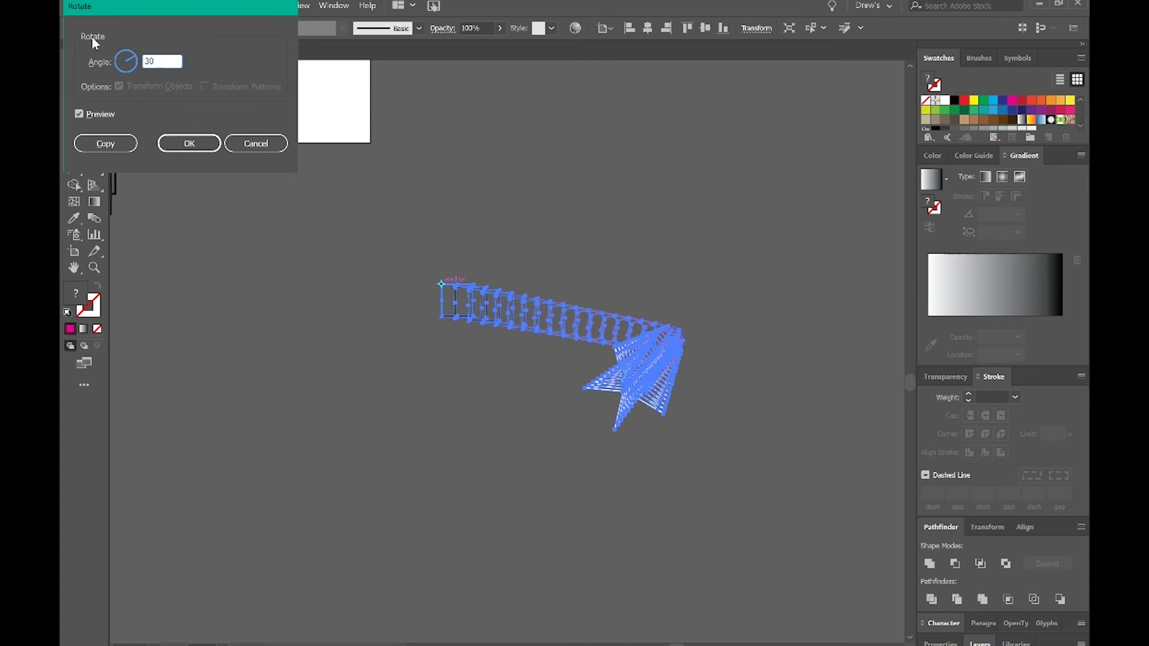
key("Tab")
left_click(96, 117)
left_click(95, 117)
left_click(114, 146)
Repeat the 30° rotated copy around the square's corner until twelve blends form a closed ring
key("ctrl+d")
key("ctrl+d")
key("ctrl+d")
key("ctrl+d")
key("ctrl+d")
key("ctrl+d")
key("ctrl+d")
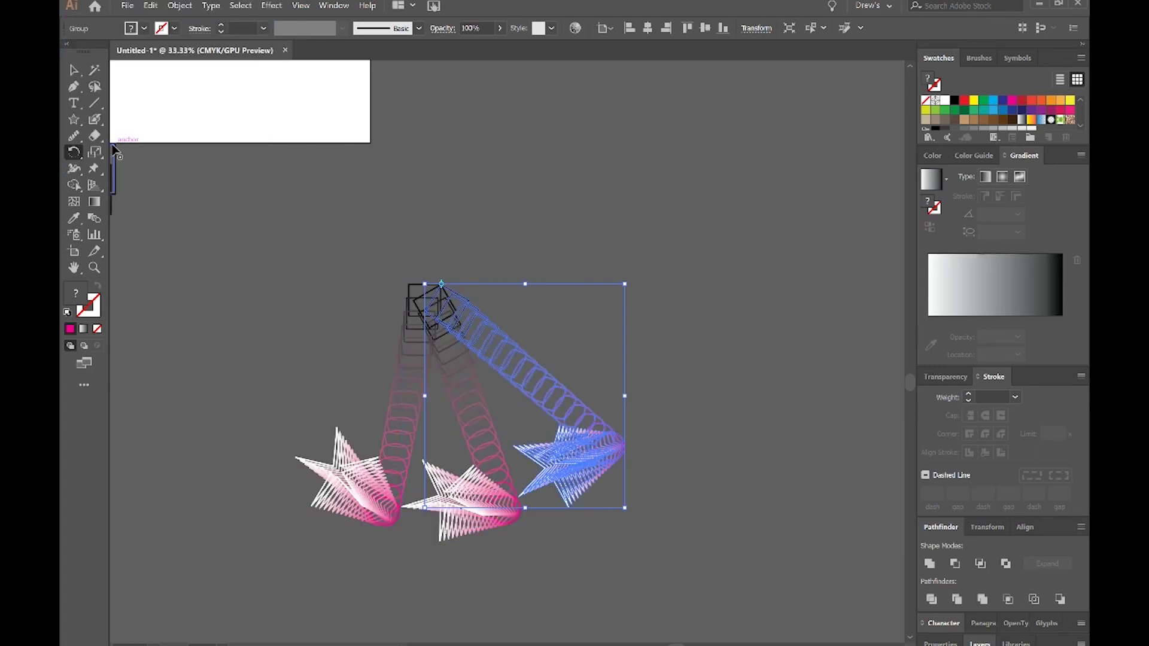
key("ctrl+d")
key("ctrl+d")
key("ctrl+d")
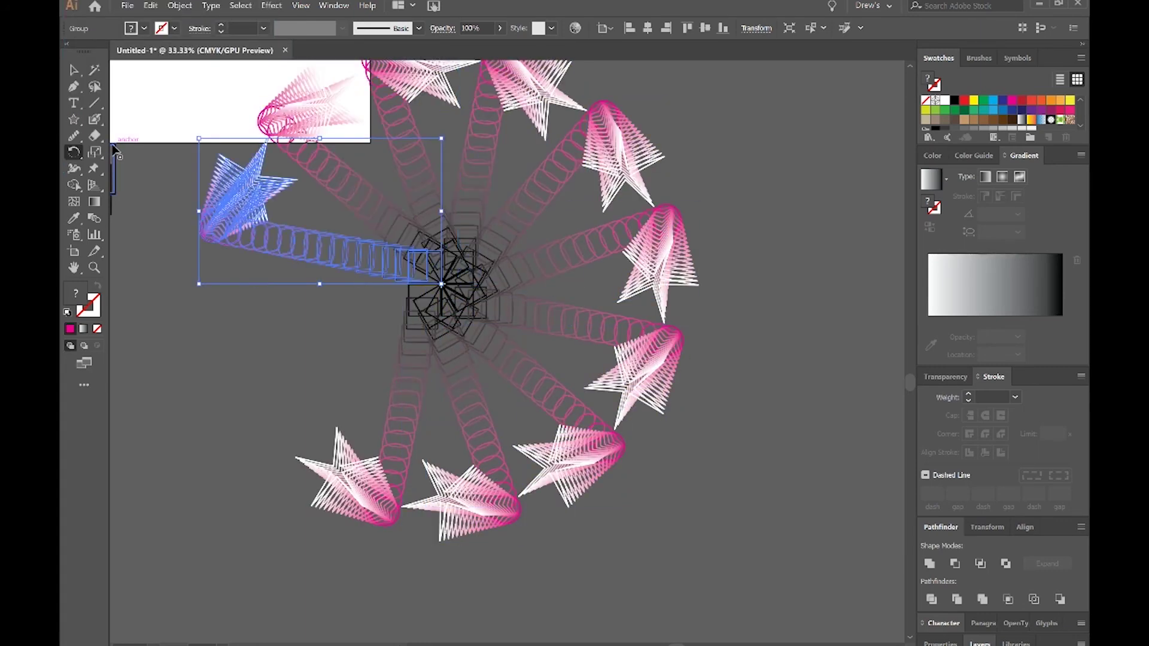
left_click(75, 71)
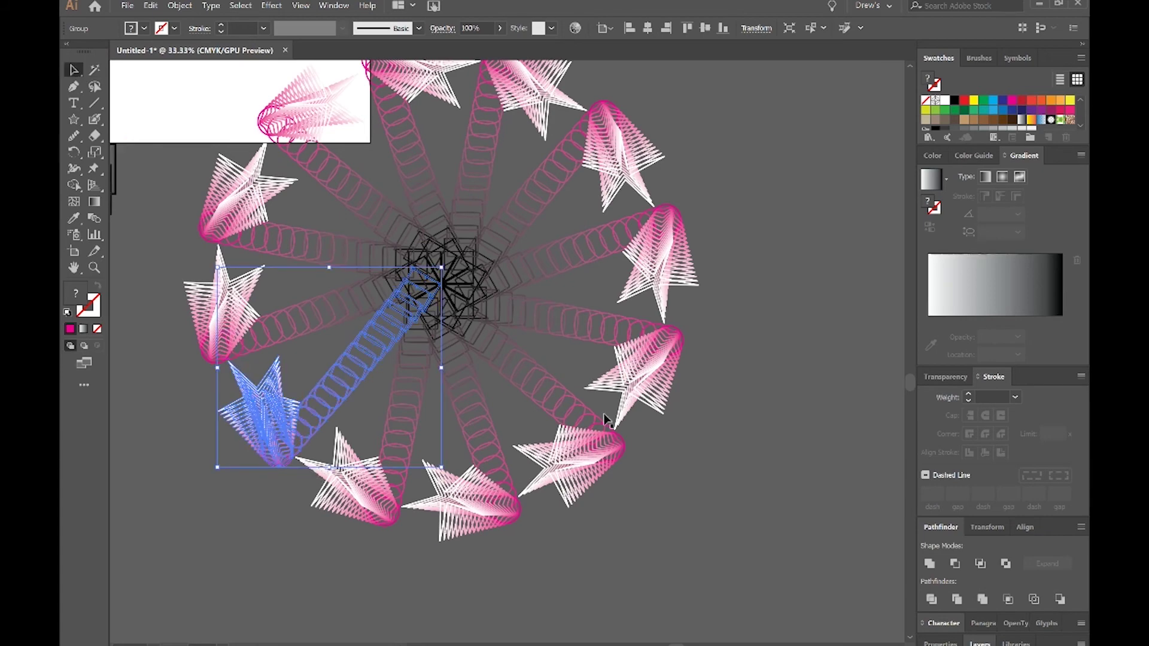
Scale the whole ring of blends down proportionally to a little over half its size and deselect it
left_click_drag(429, 264, 395, 294)
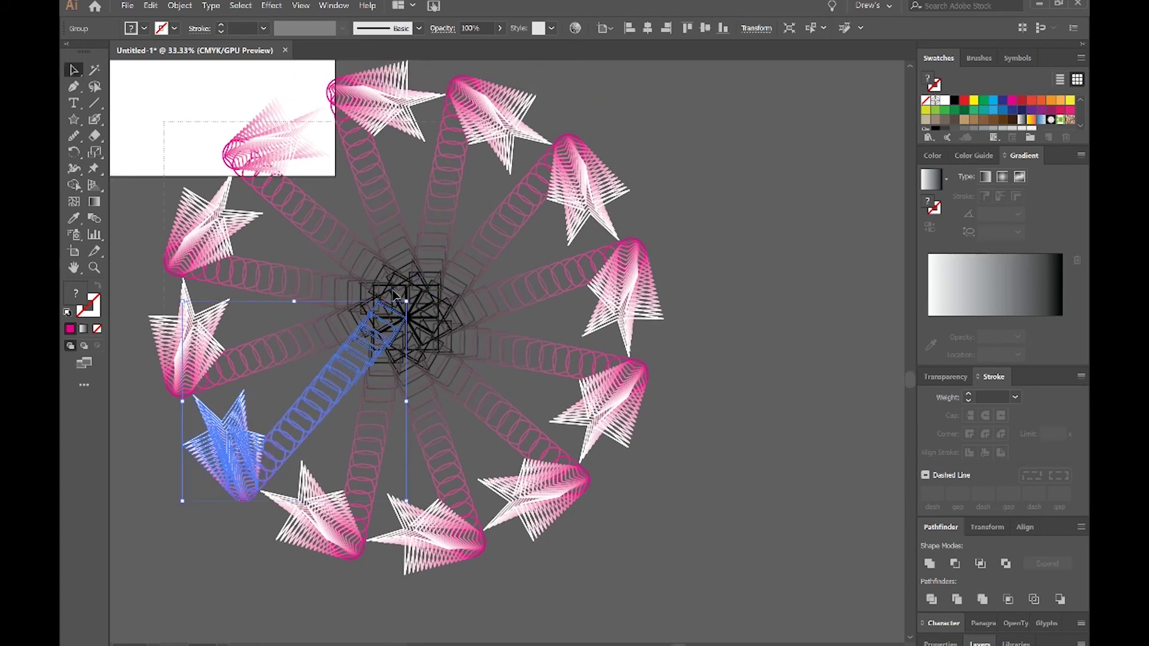
key("ctrl+a")
left_click_drag(148, 61, 376, 284)
left_click(720, 446)
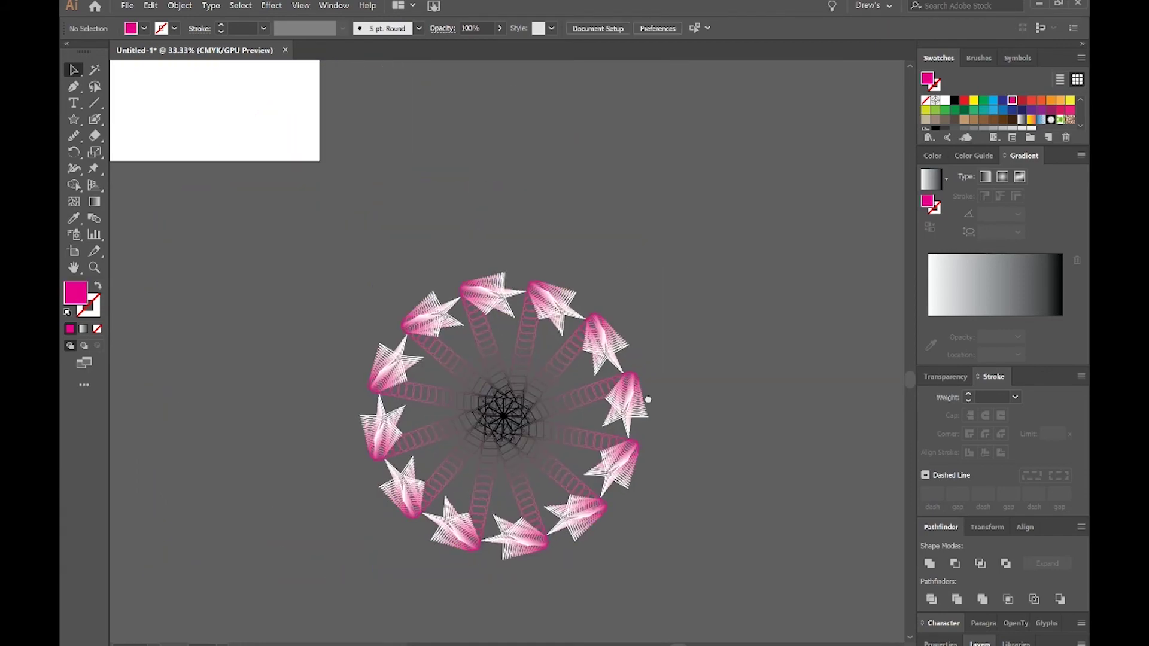
left_click_drag(648, 400, 595, 325)
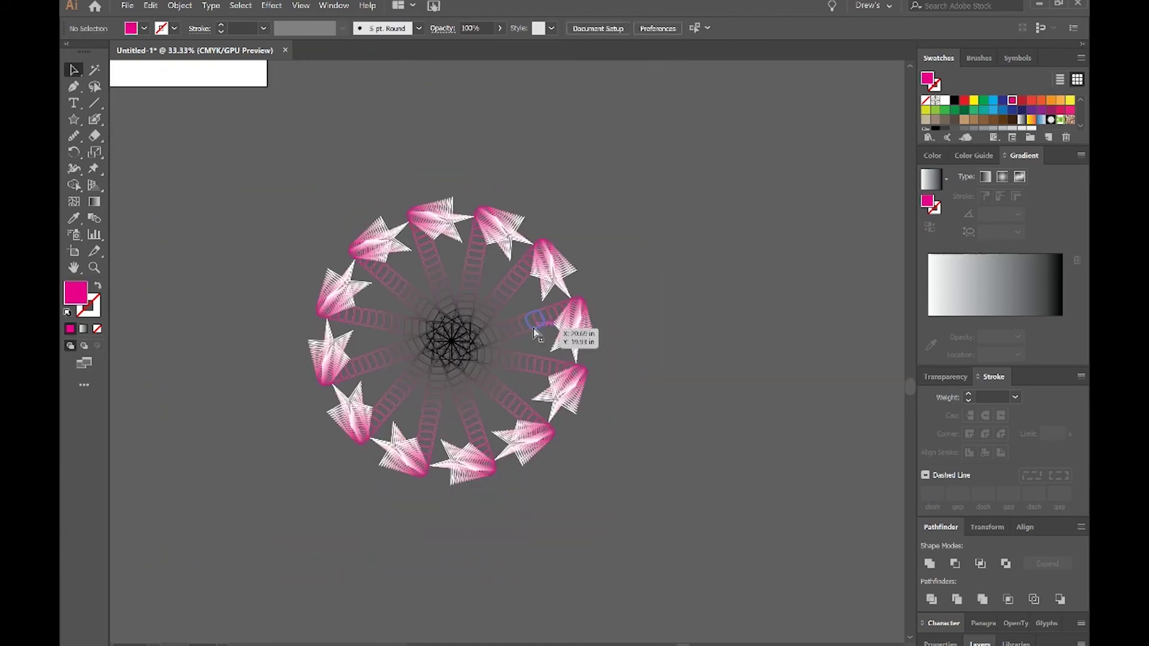
key("ctrl+equal")
scroll(536, 328, "left", 1)
scroll(538, 327, "left", 2)
scroll(538, 327, "down", 1)
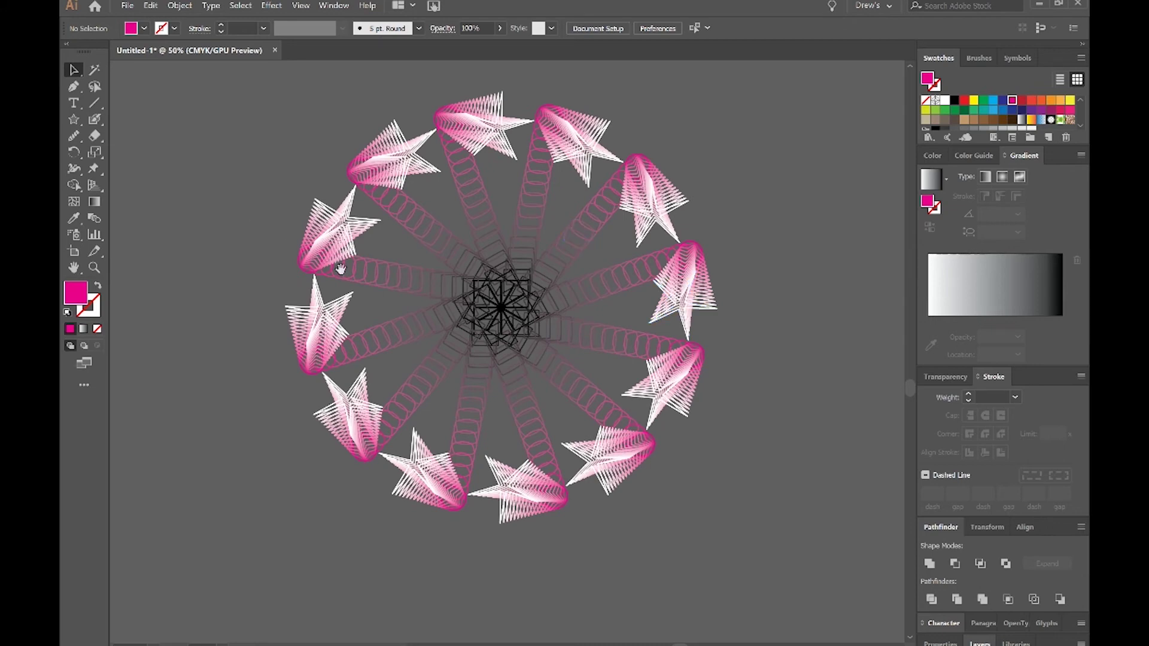
left_click_drag(391, 368, 551, 95)
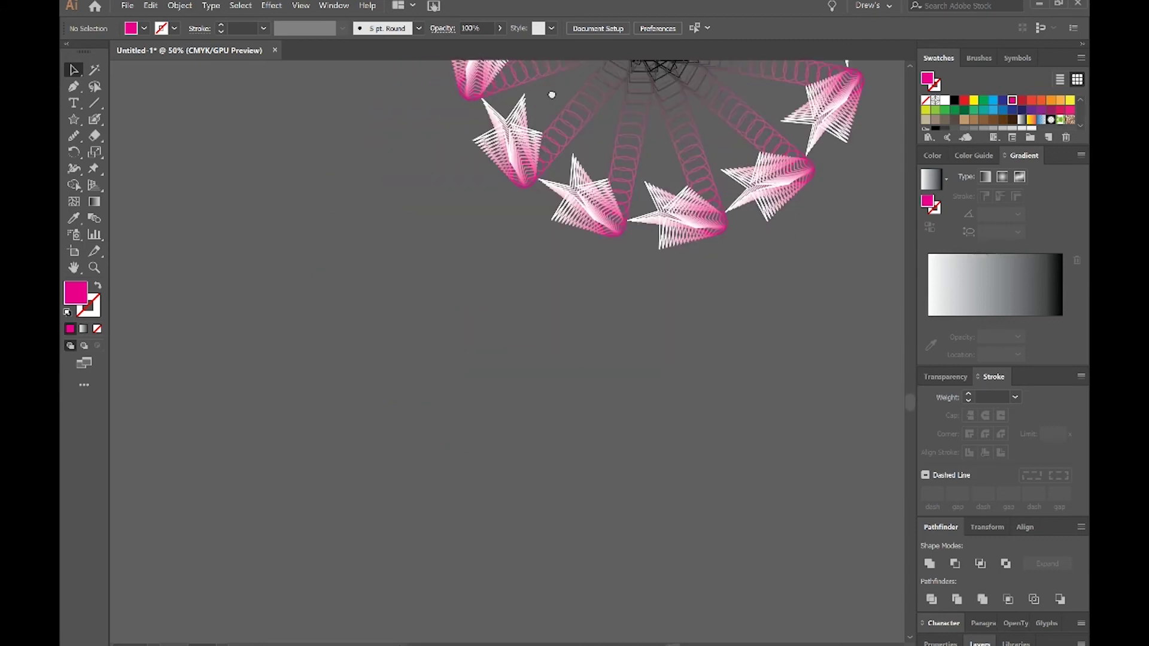
Draw two magenta circles with the Ellipse tool in the empty area beside the ring, the lower one about 1.5 times larger
left_click(74, 119)
key("l")
left_click_drag(155, 174, 212, 232)
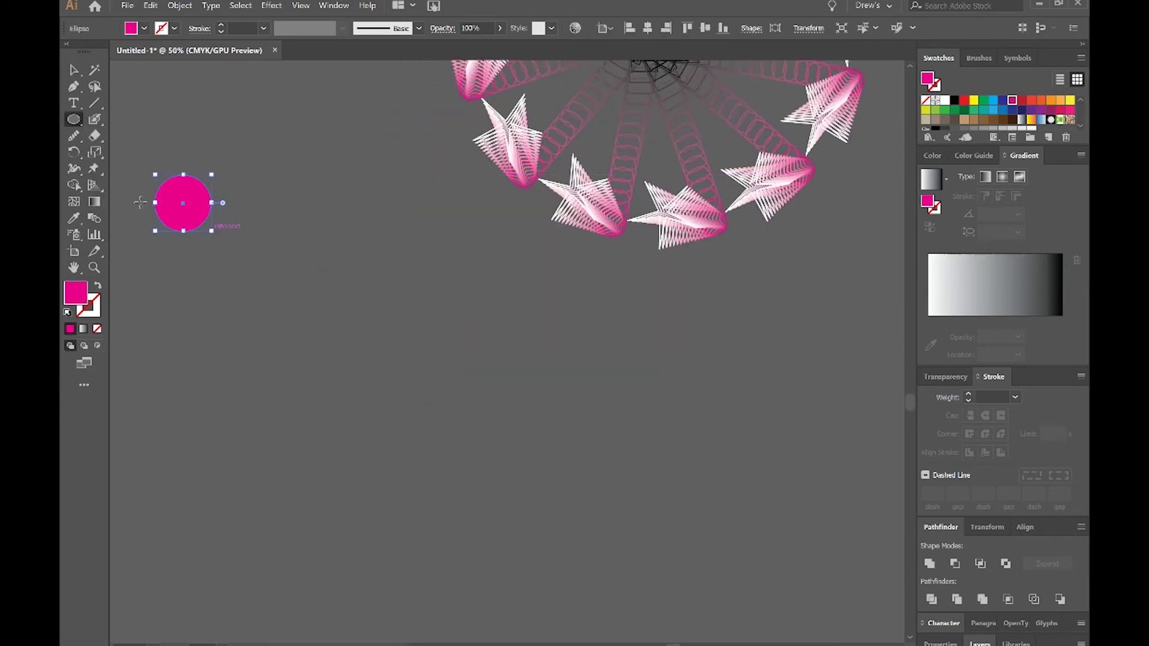
left_click(77, 123)
left_click(127, 135)
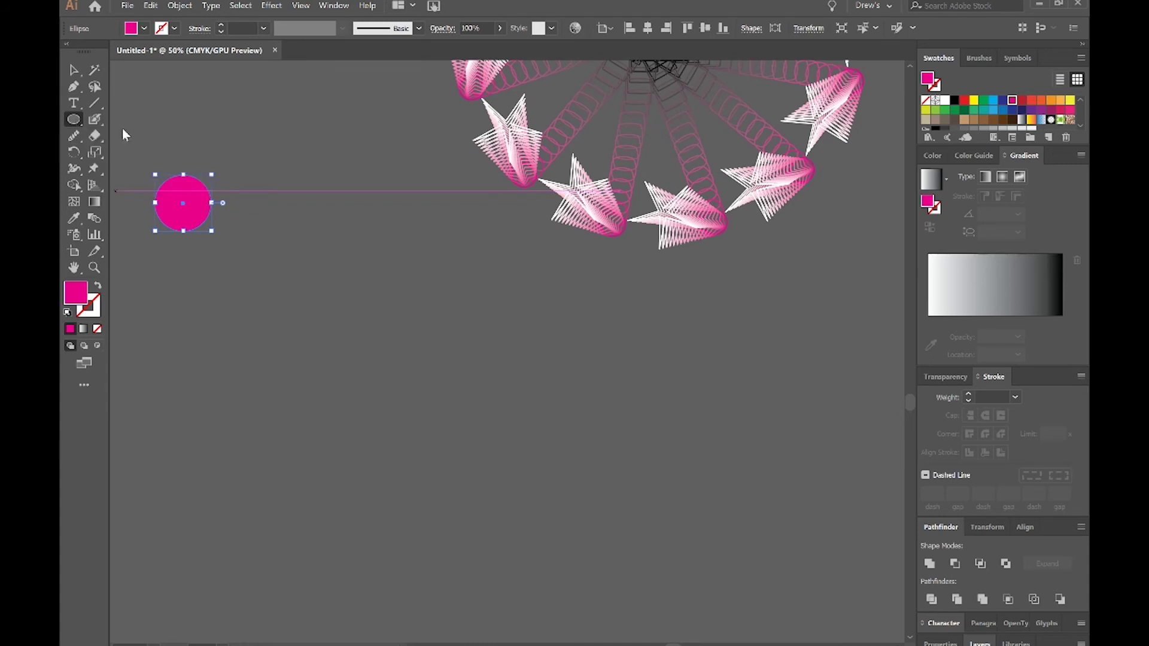
left_click_drag(310, 341, 353, 341)
key("v")
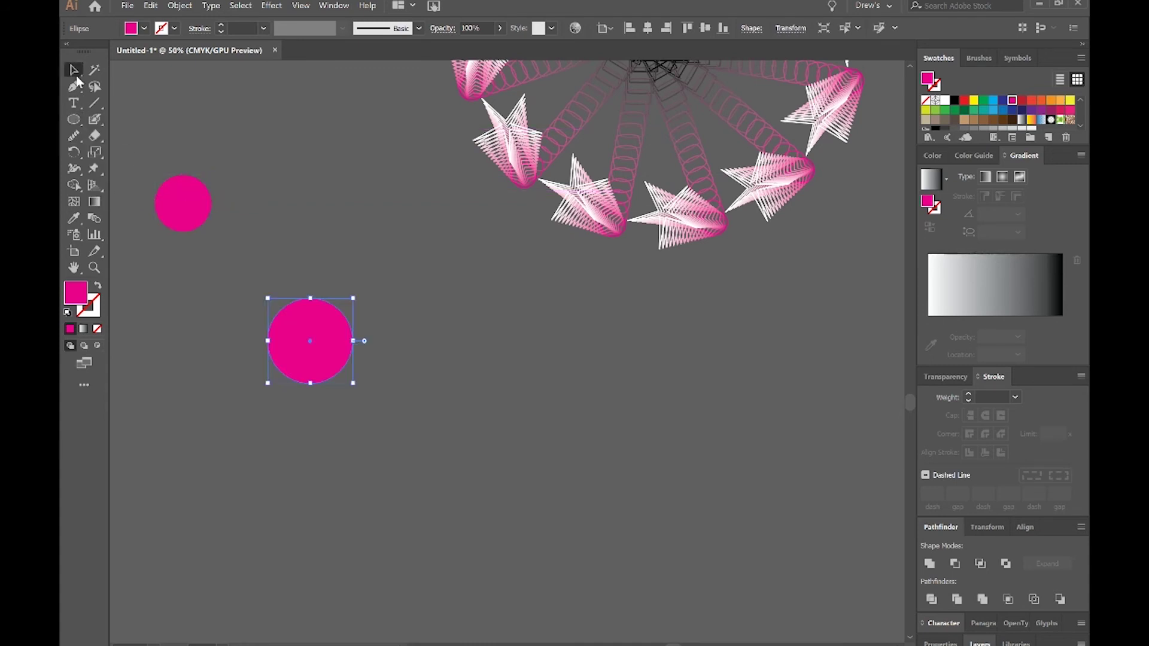
Fill the small circle with yellow and the larger circle with dark blue
left_click(177, 197)
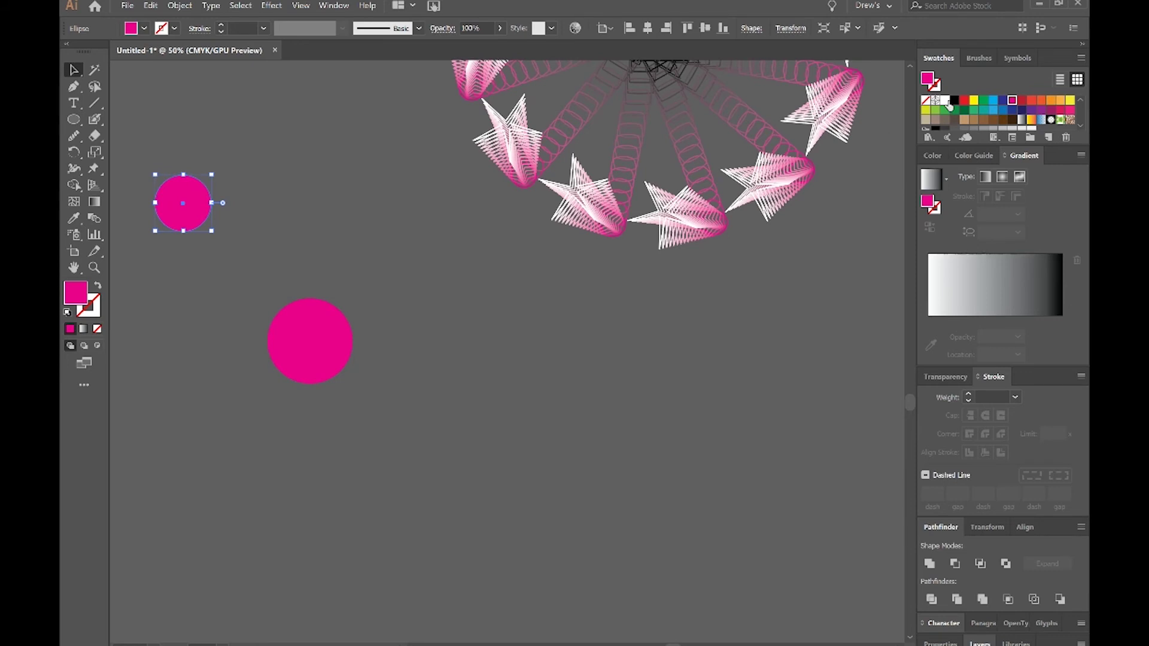
left_click(975, 101)
left_click(339, 334)
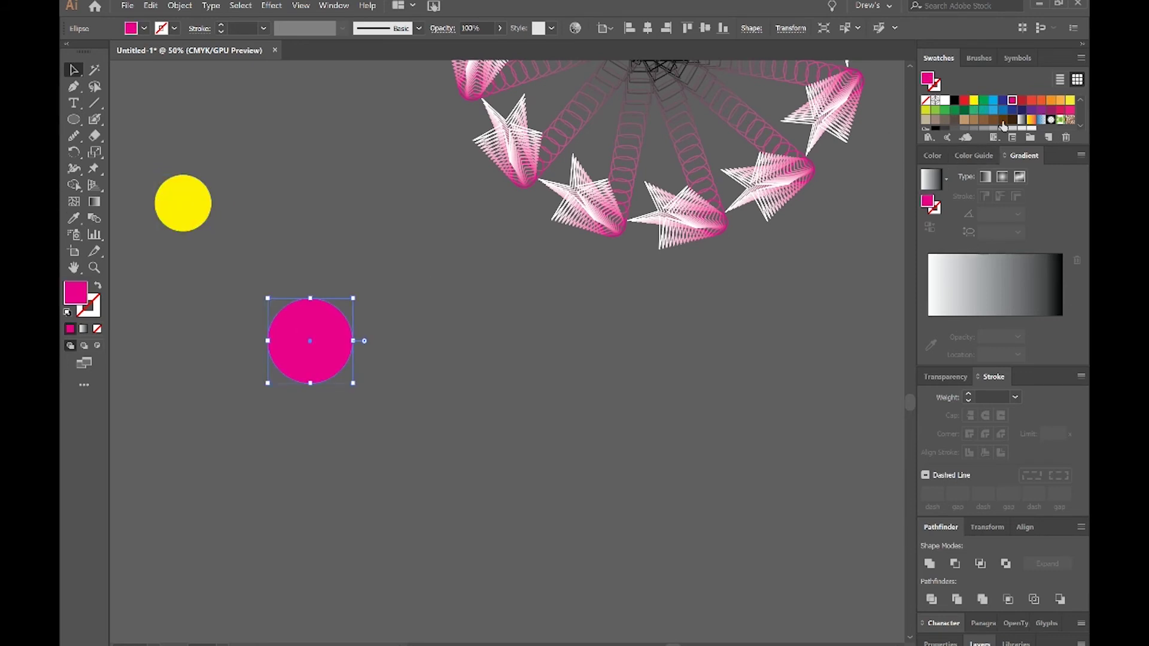
left_click(1002, 102)
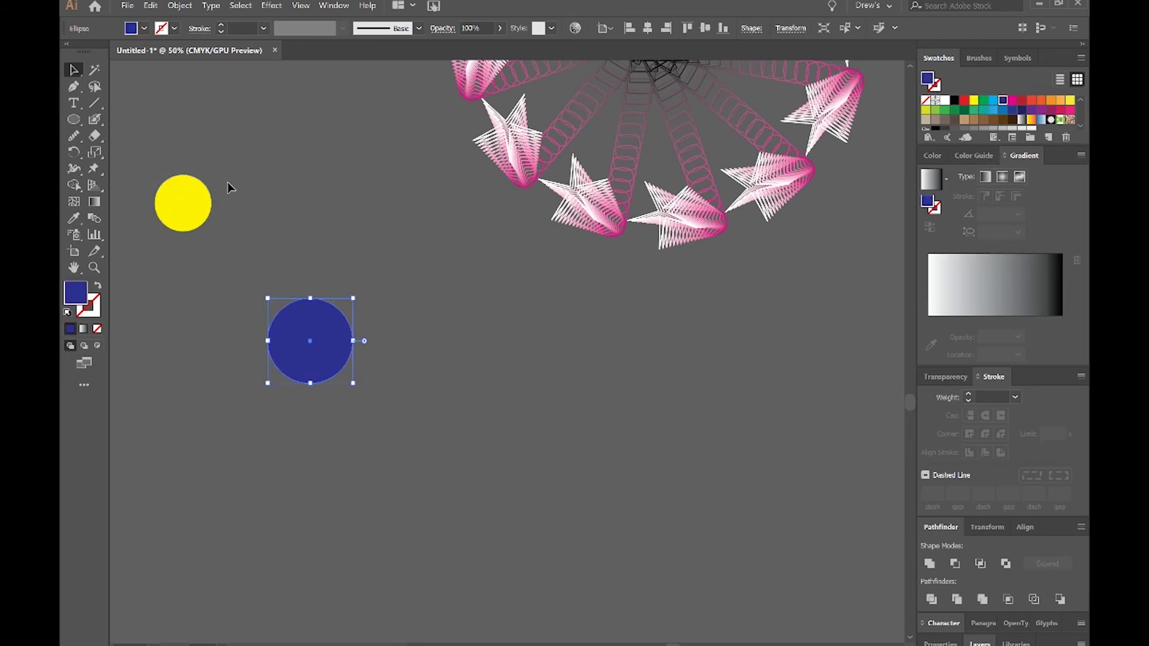
Swap fill and stroke on both circles so each has only a coloured outline and no fill
left_click(182, 203)
left_click_drag(111, 147, 413, 423)
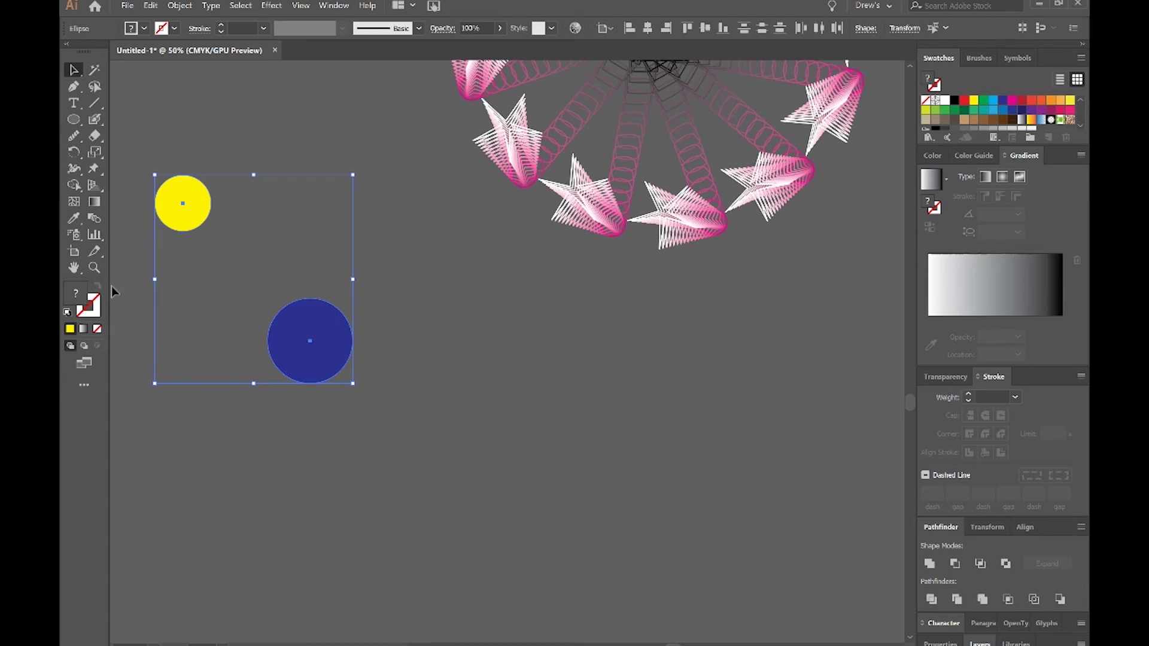
left_click(144, 206)
key("ctrl+a")
left_click(182, 221)
key("shift+x")
left_click(305, 333)
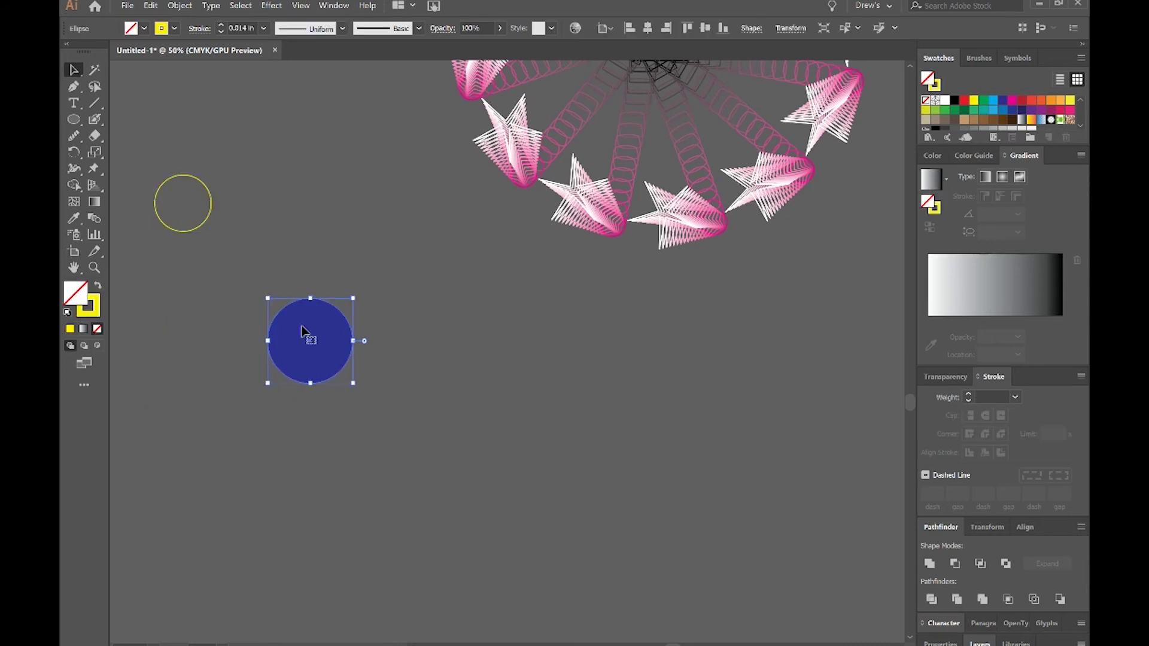
key("shift+x")
Set the stroke weight of both circle outlines together to 0.25 in
left_click(175, 233, "shift")
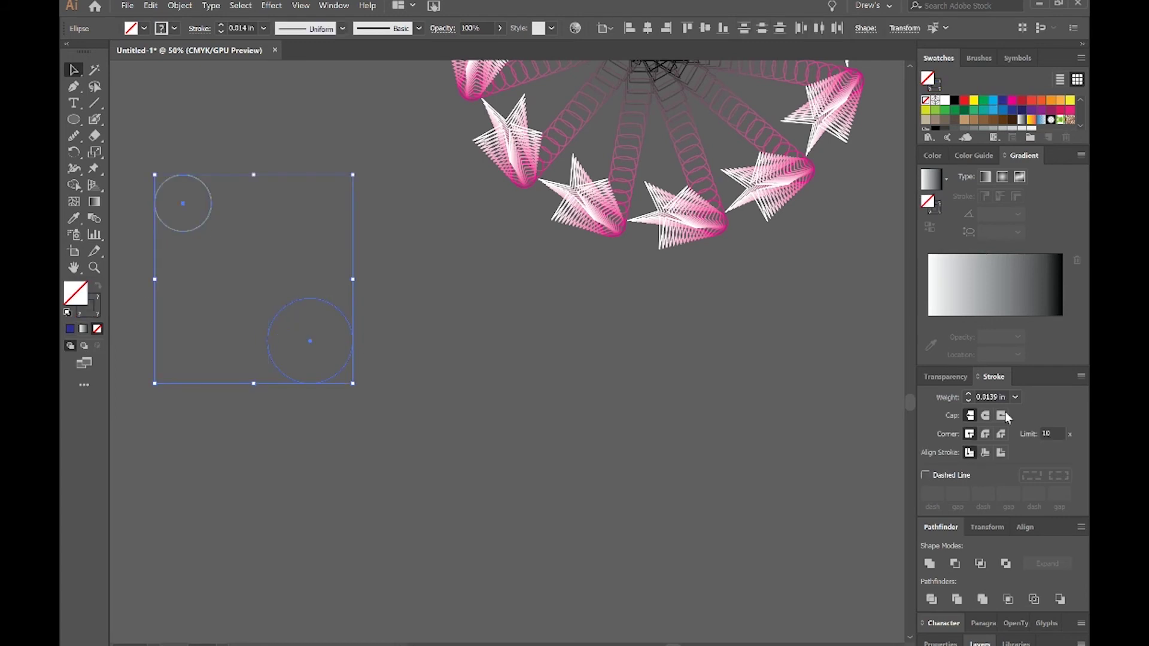
left_click(1016, 397)
left_click(1040, 141)
Expand the fill and stroke of both circles into ring shapes and deselect them
left_click(357, 367)
left_click_drag(357, 367, 524, 332)
key("ctrl+a")
left_click(180, 6)
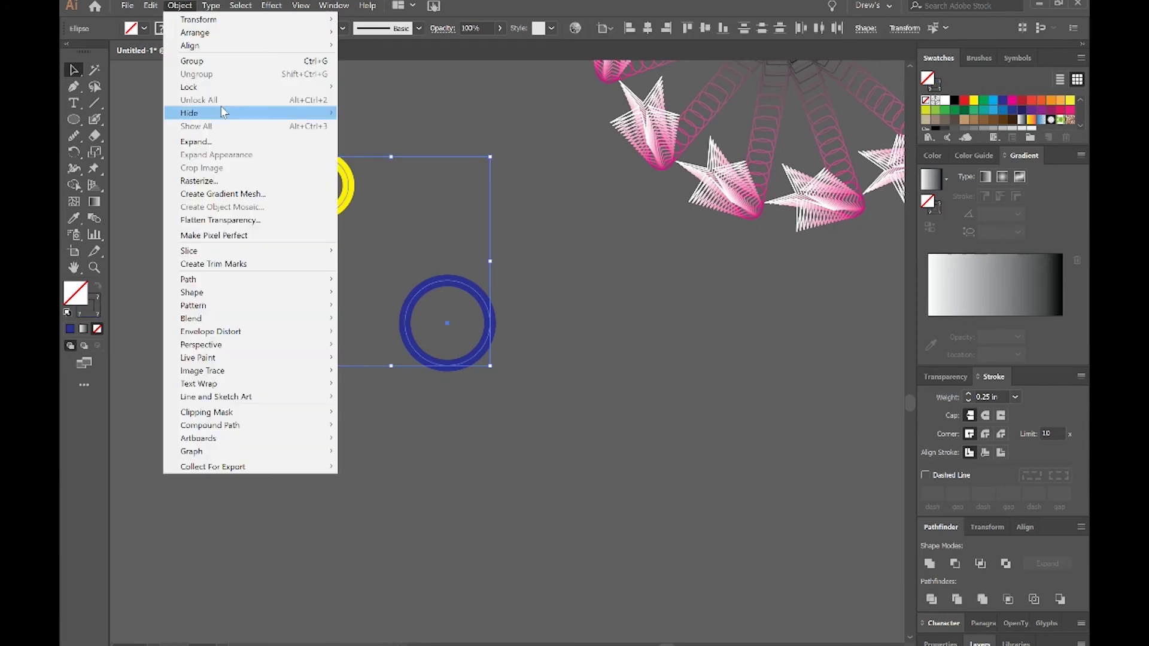
left_click(214, 143)
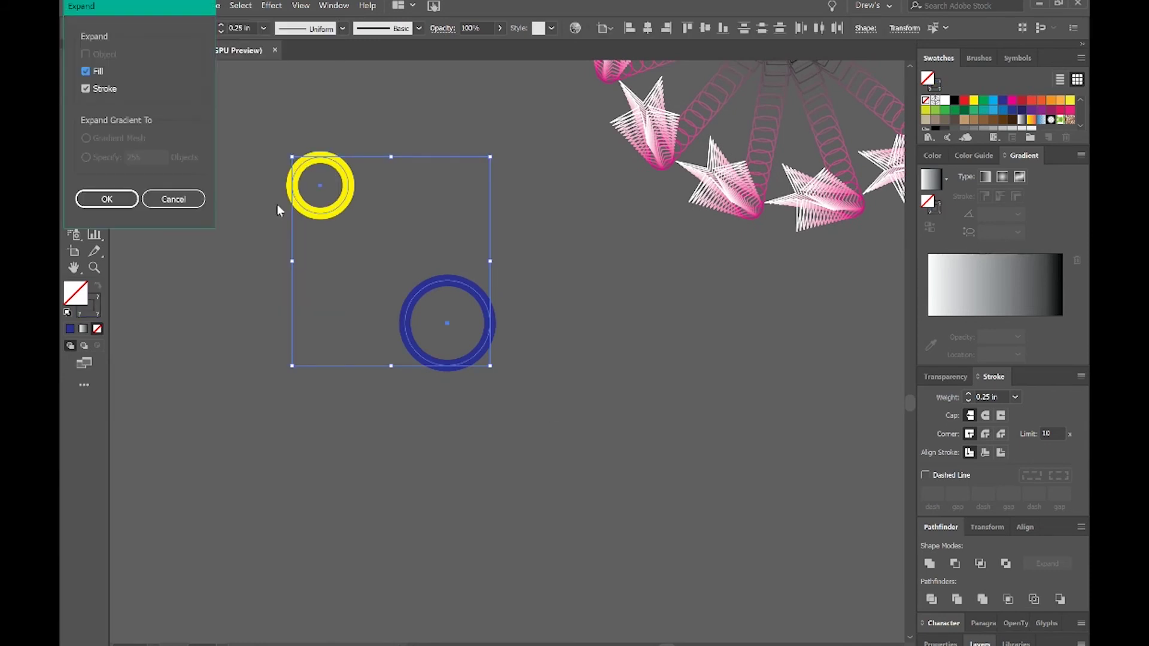
left_click(126, 205)
left_click(488, 441)
left_click_drag(490, 446, 471, 374)
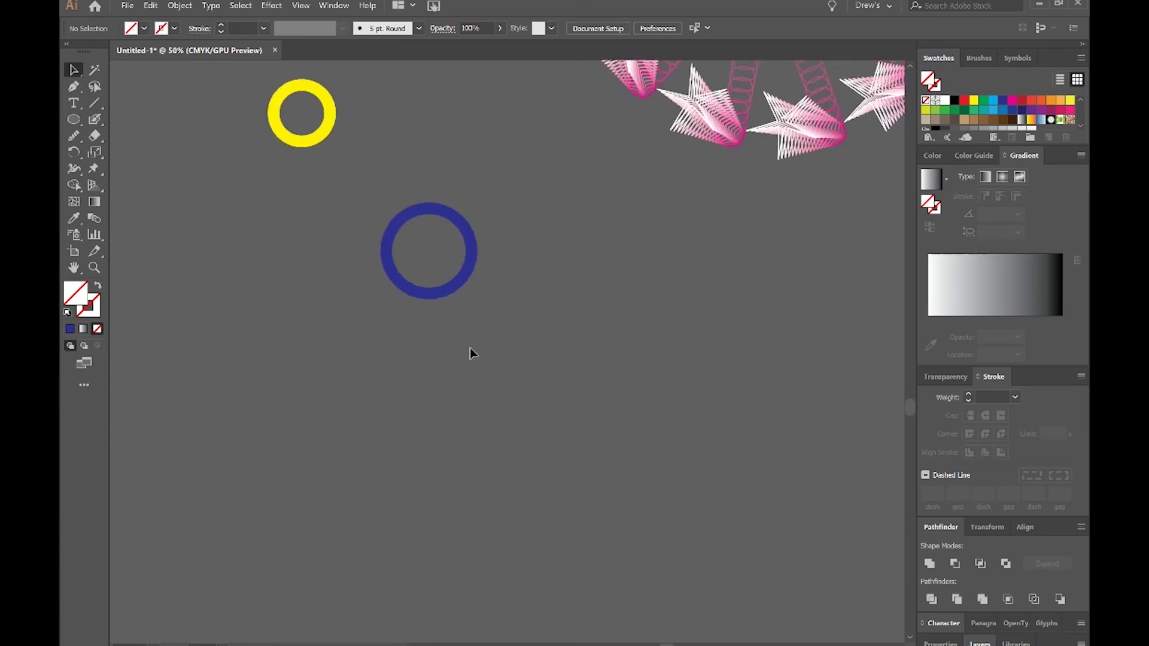
Move the yellow and blue rings to sit roughly side by side in the empty area
scroll(418, 349, "down", 2)
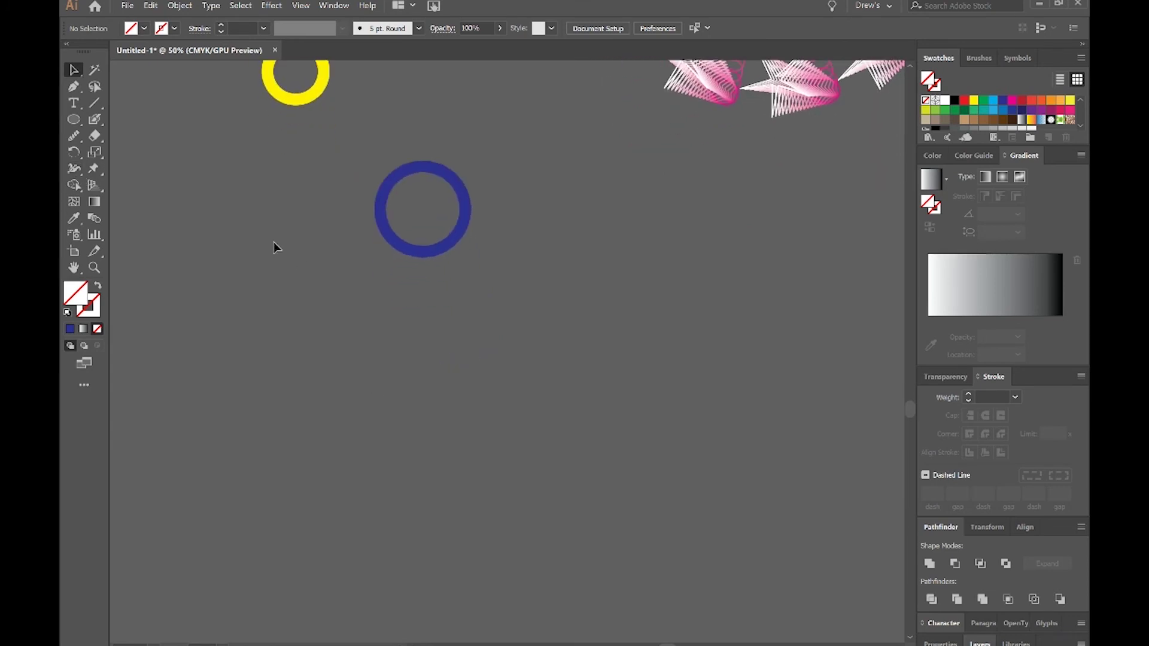
scroll(274, 242, "up", 2)
scroll(301, 305, "up", 1)
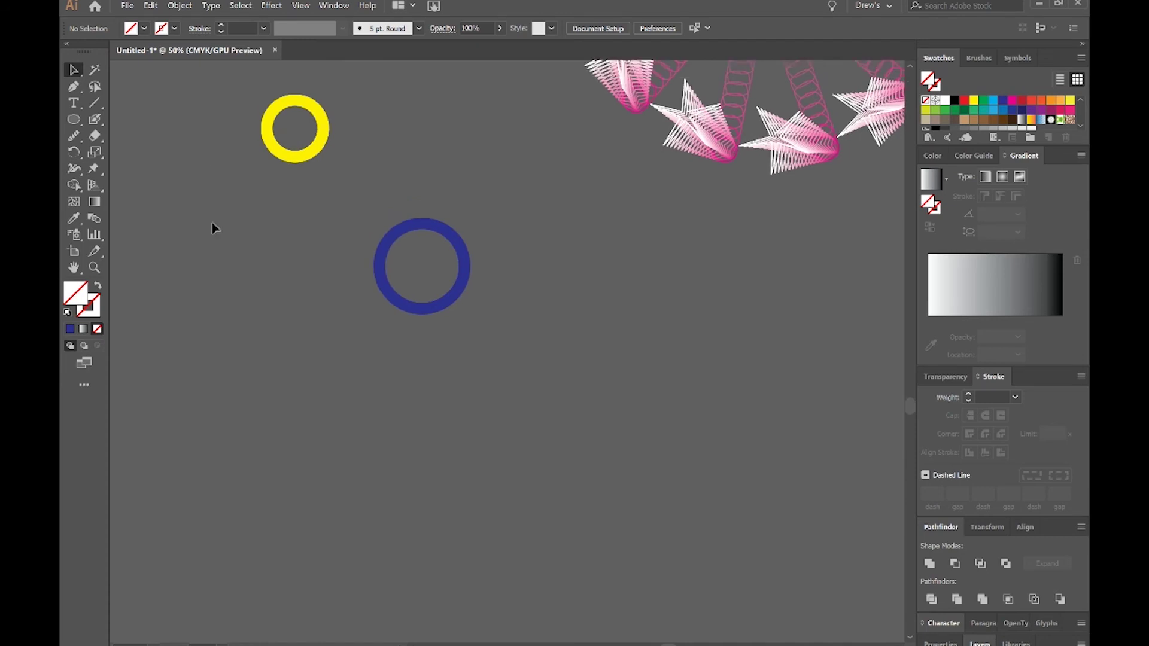
left_click_drag(293, 168, 202, 325)
left_click_drag(287, 160, 170, 354)
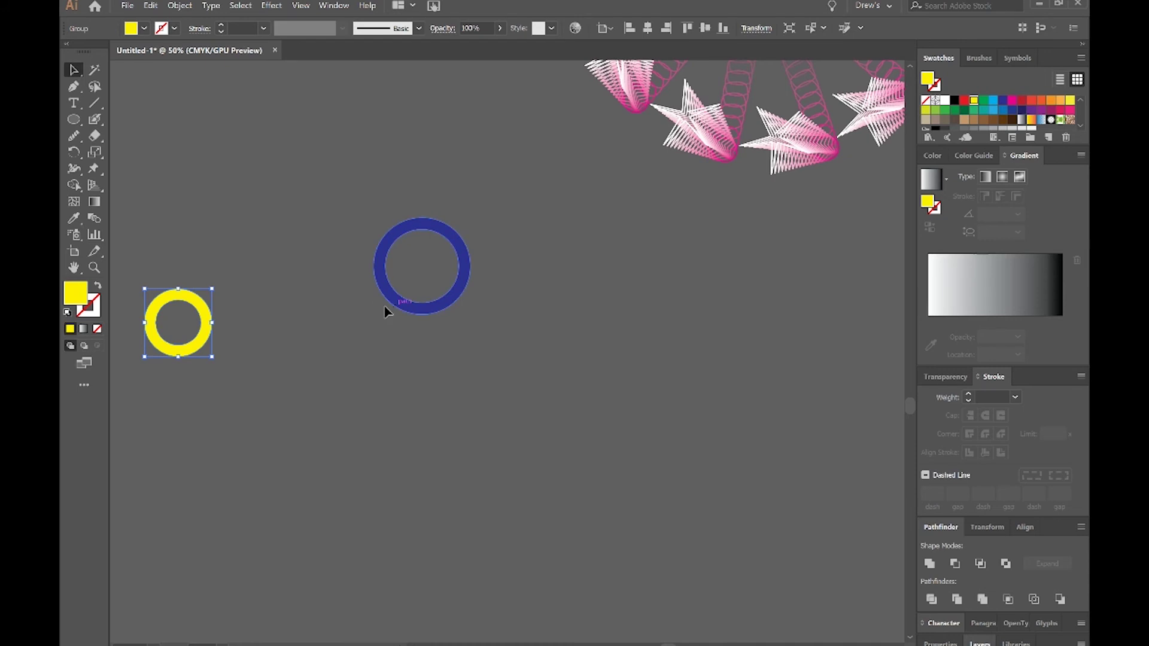
left_click_drag(390, 293, 293, 357)
Align the vertical centers of the two rings relative to the selection
left_click_drag(159, 271, 366, 394)
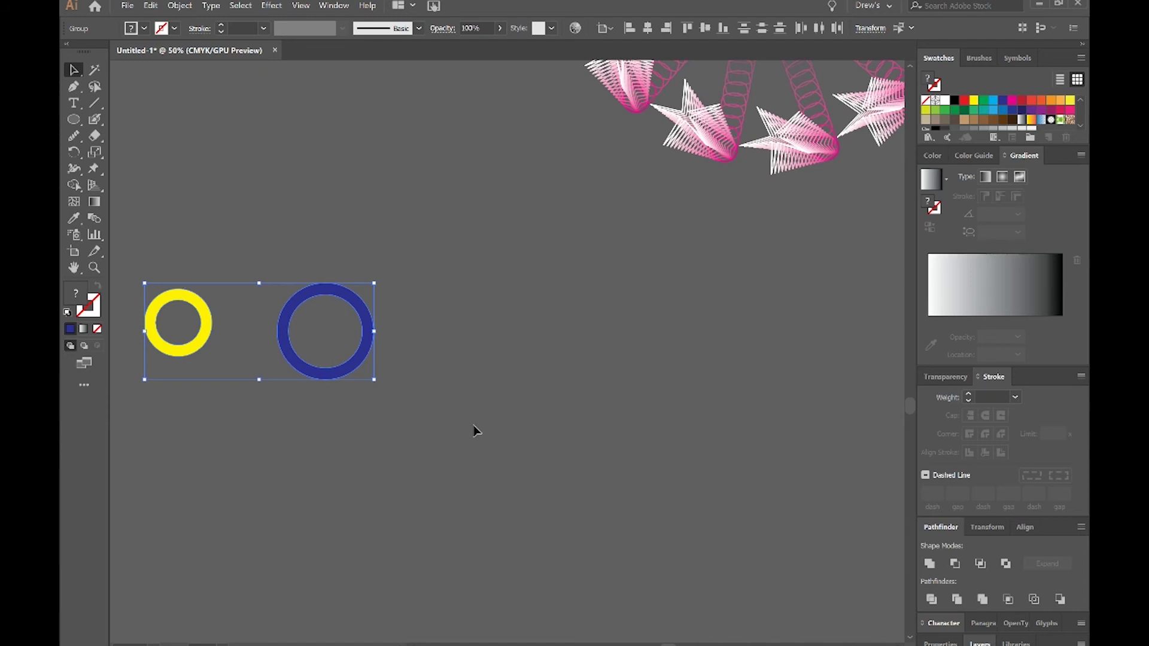
left_click(1026, 530)
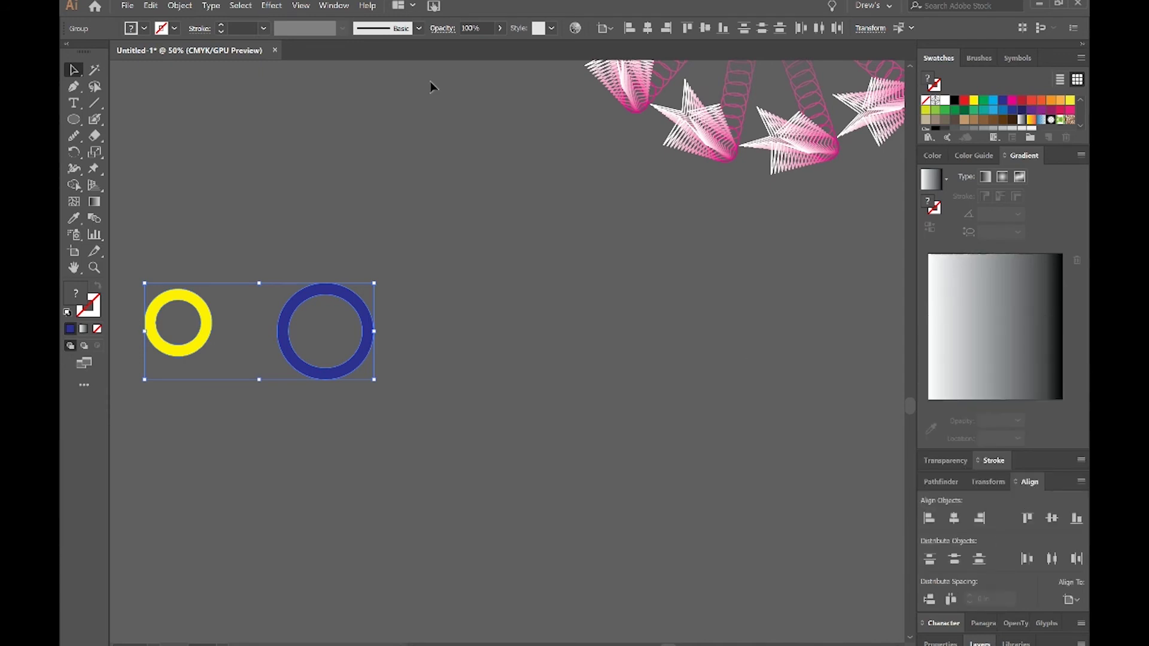
left_click(344, 5)
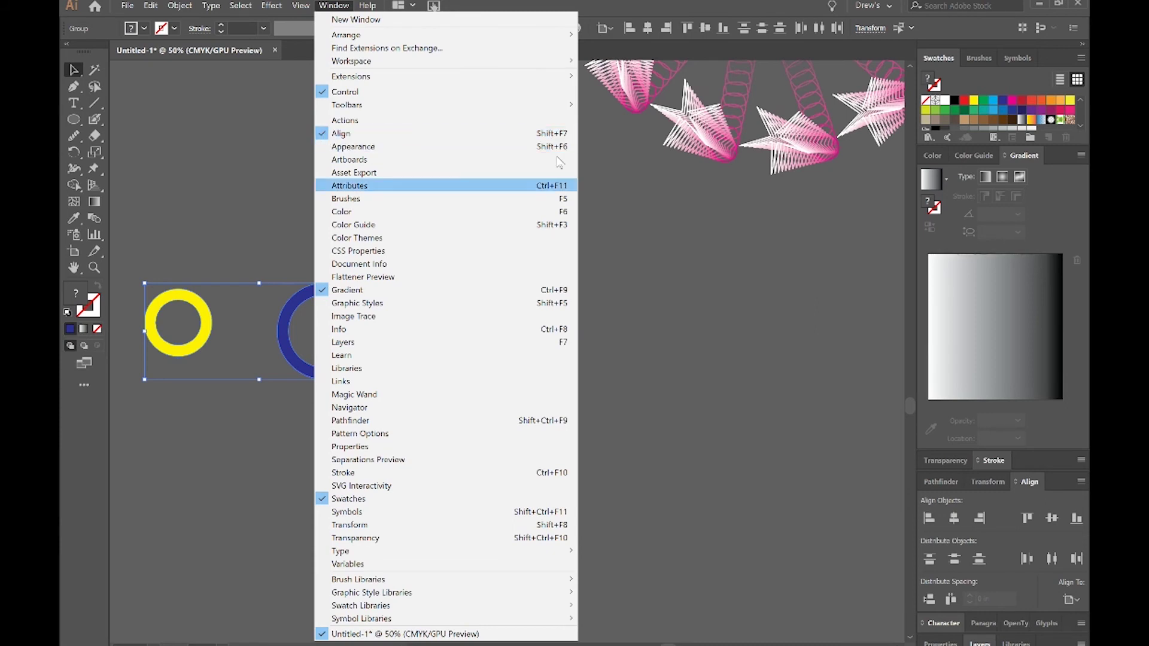
left_click(326, 134)
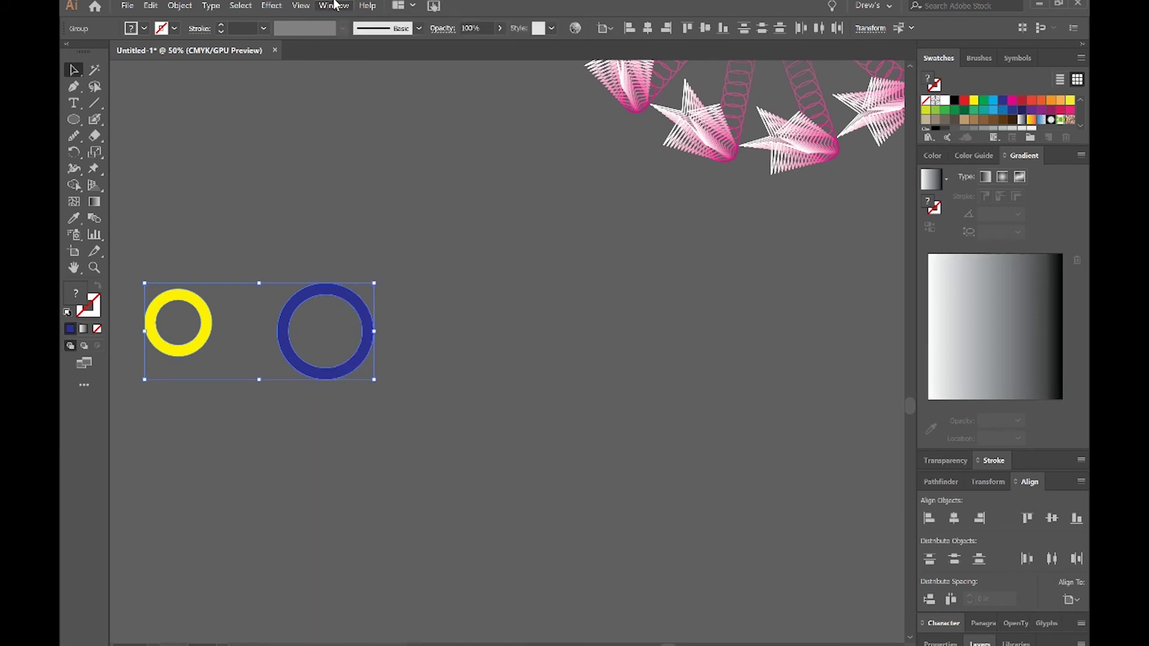
left_click(1071, 598)
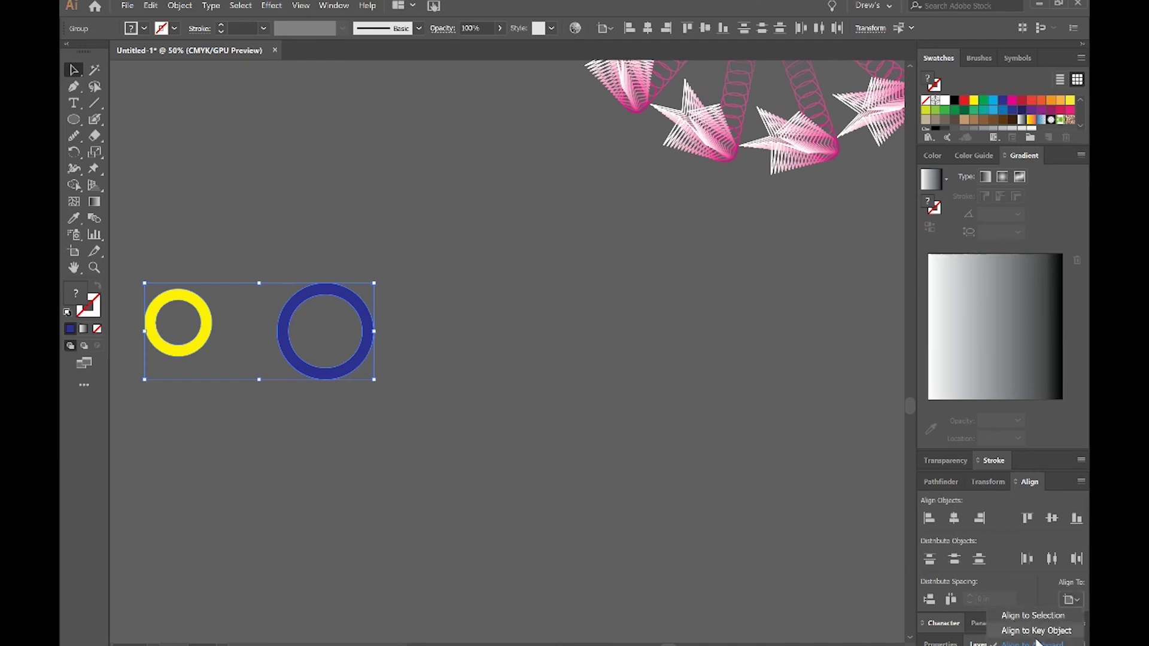
left_click(1032, 615)
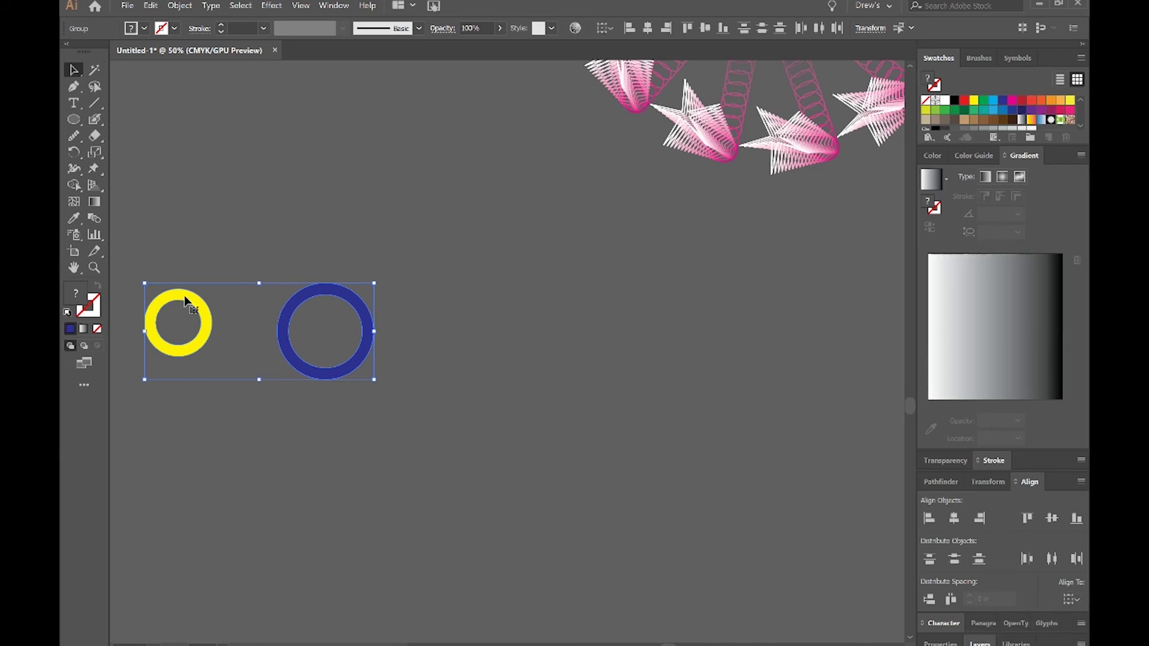
left_click(1053, 520)
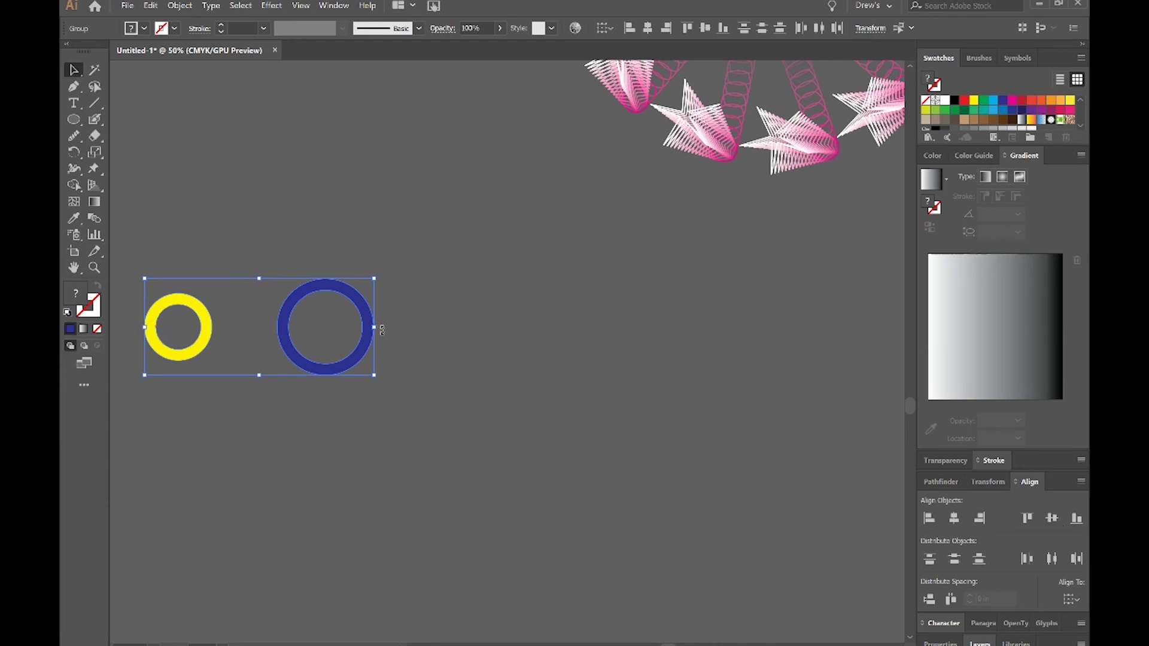
Move the blue ring horizontally far away from the yellow ring, keeping both level, and deselect it
left_click(143, 103)
left_click_drag(334, 291, 904, 316)
key("ctrl+minus")
left_click_drag(473, 360, 333, 249)
left_click_drag(387, 276, 776, 276)
left_click(447, 377)
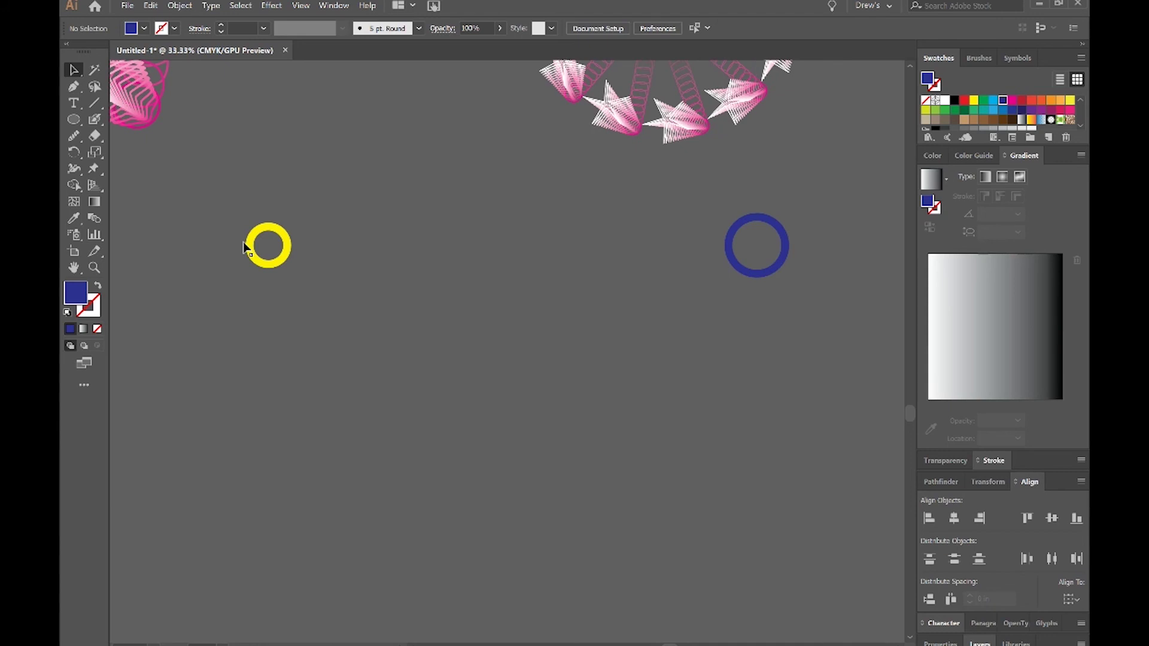
Blend the yellow ring into the blue ring using 50 specified steps and deselect the result
double_click(95, 220)
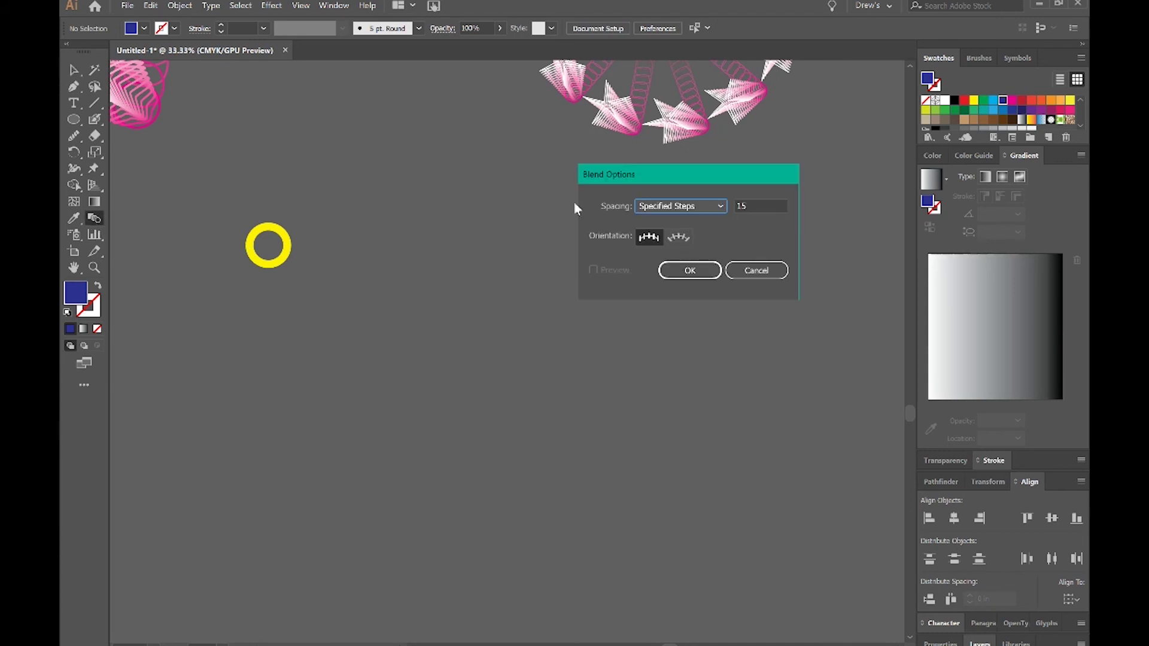
left_click(747, 206)
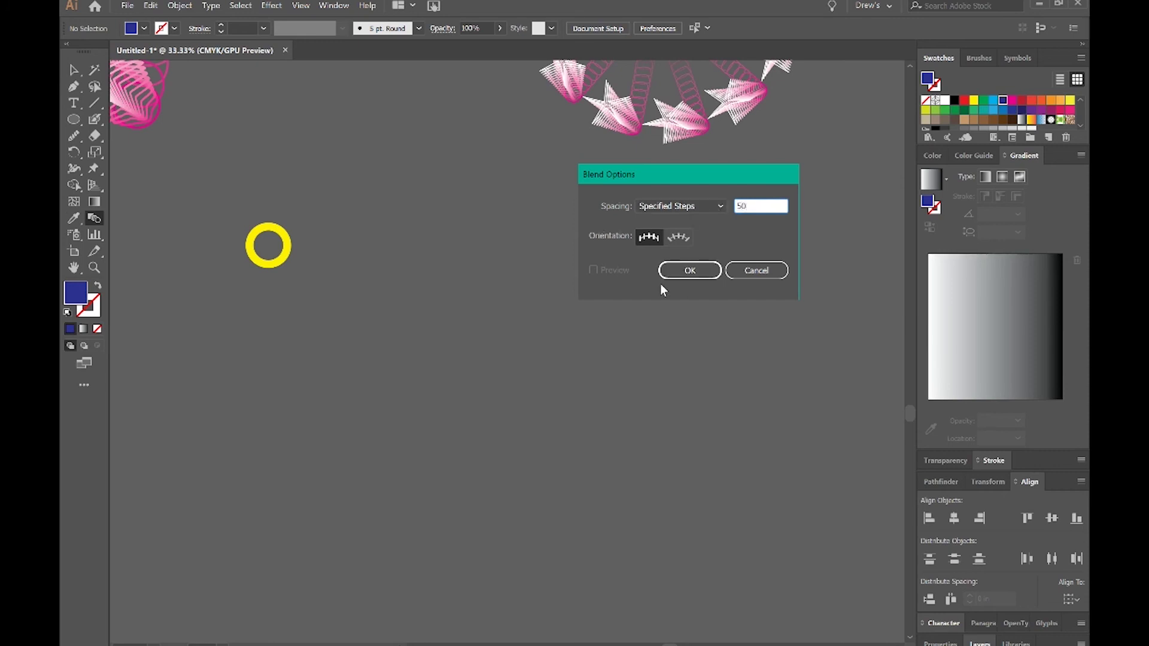
left_click(680, 279)
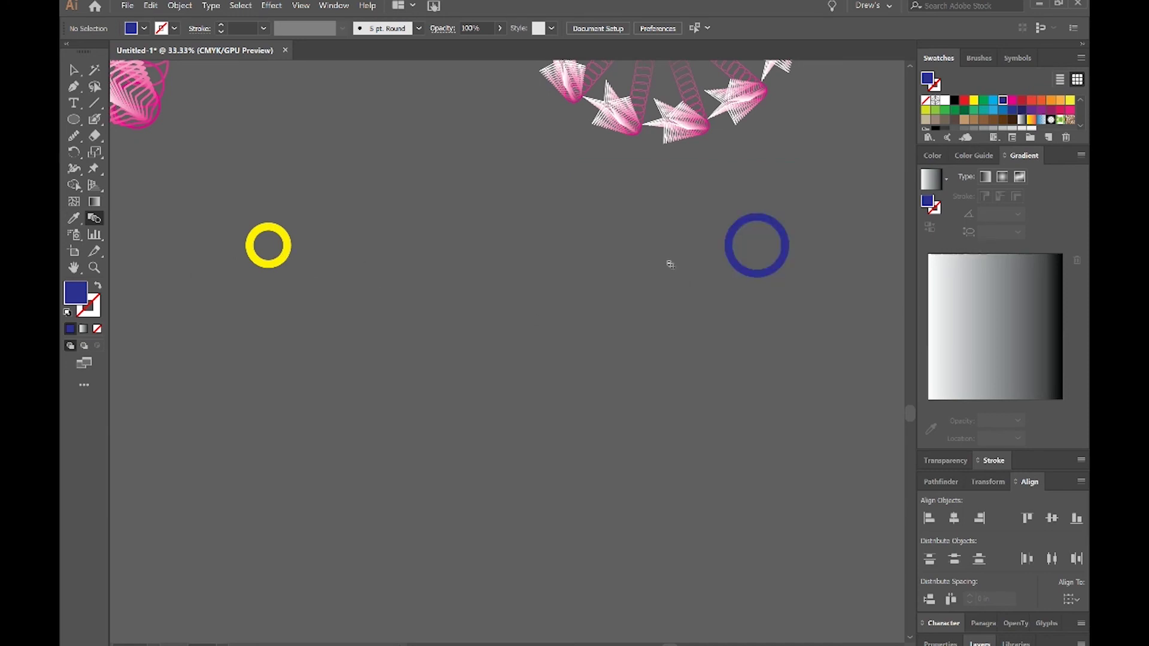
left_click(729, 257)
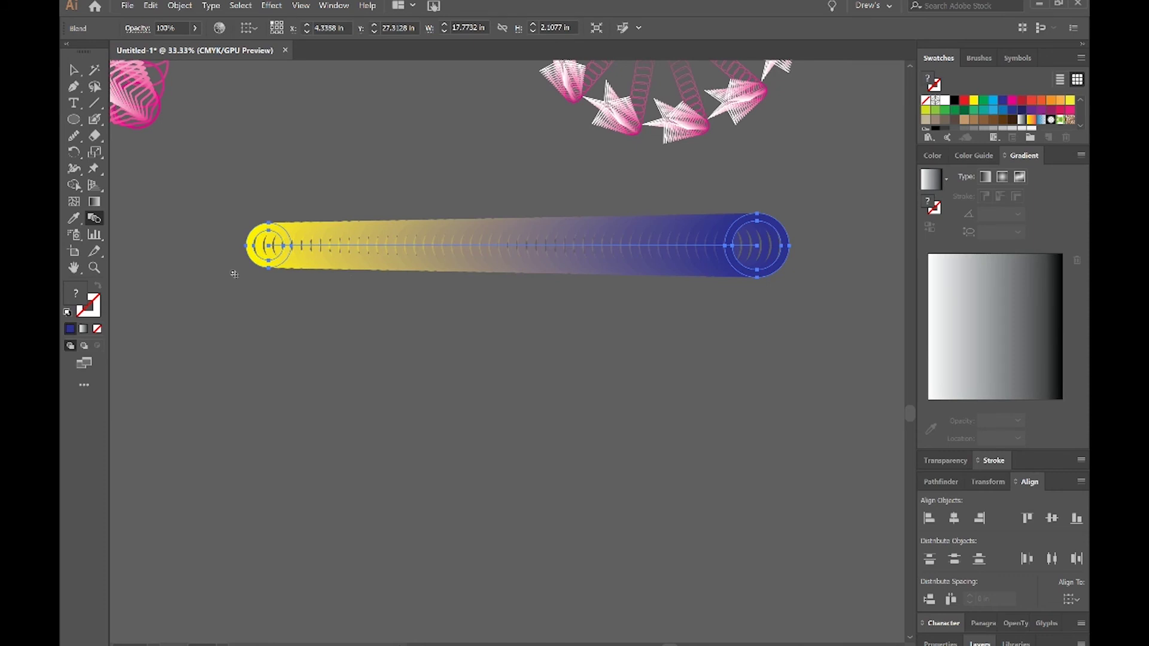
left_click(73, 69)
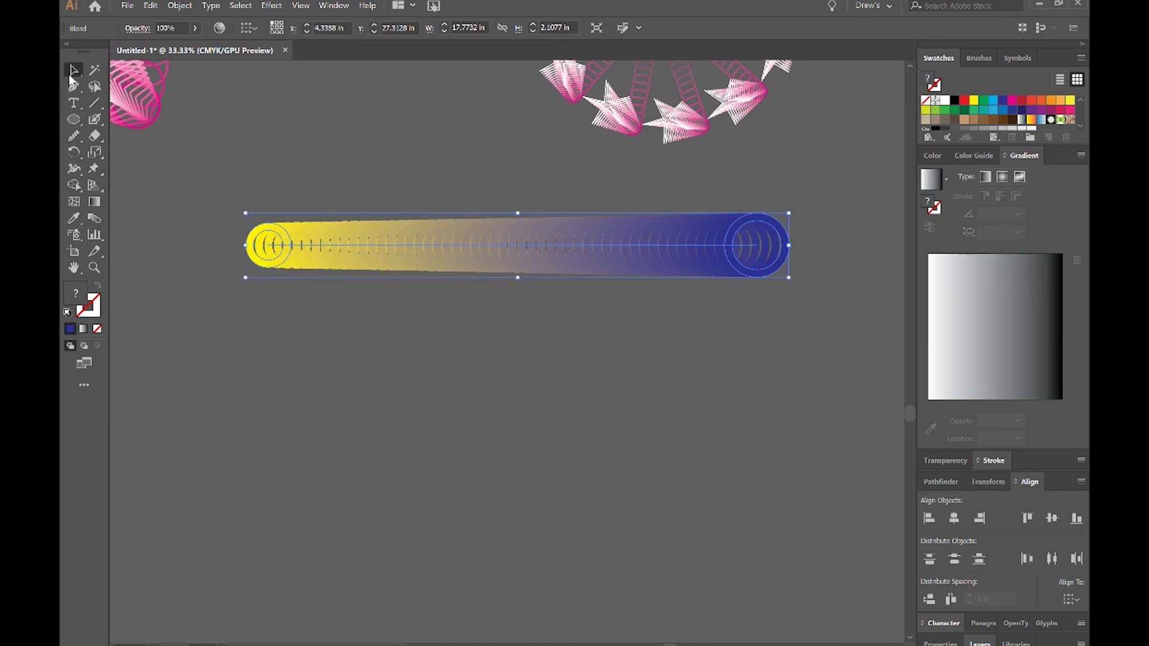
left_click(472, 447)
Draw a wavy open S-shaped path with the Pen tool below the blend, using four smooth anchor points
left_click_drag(471, 447, 413, 297)
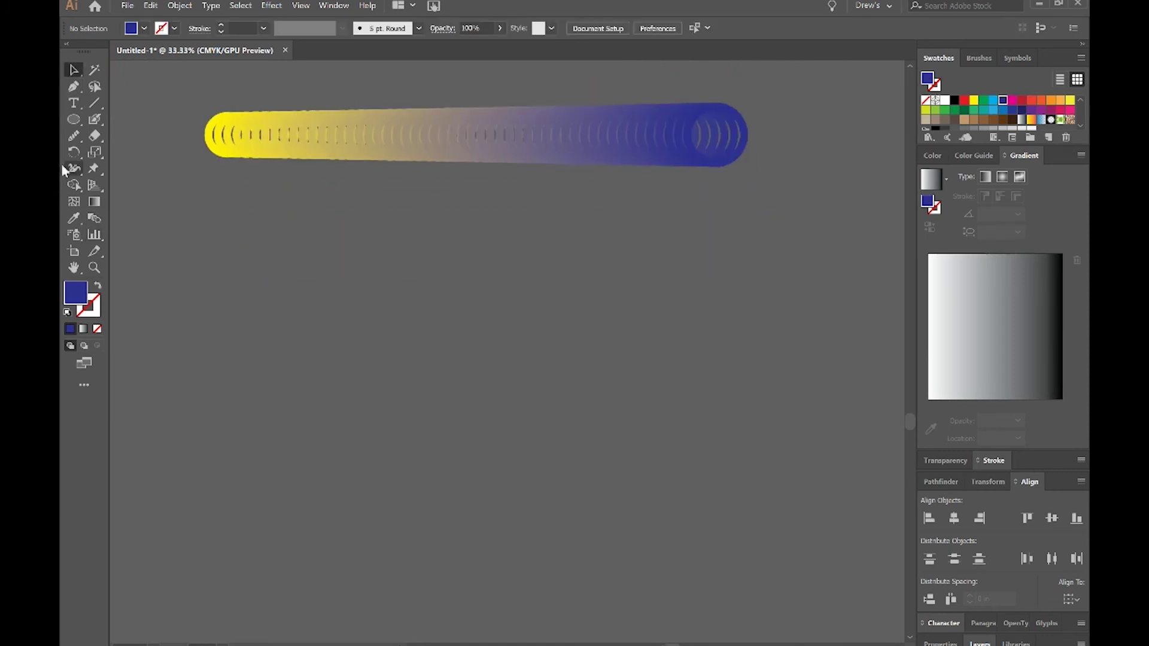
left_click(74, 86)
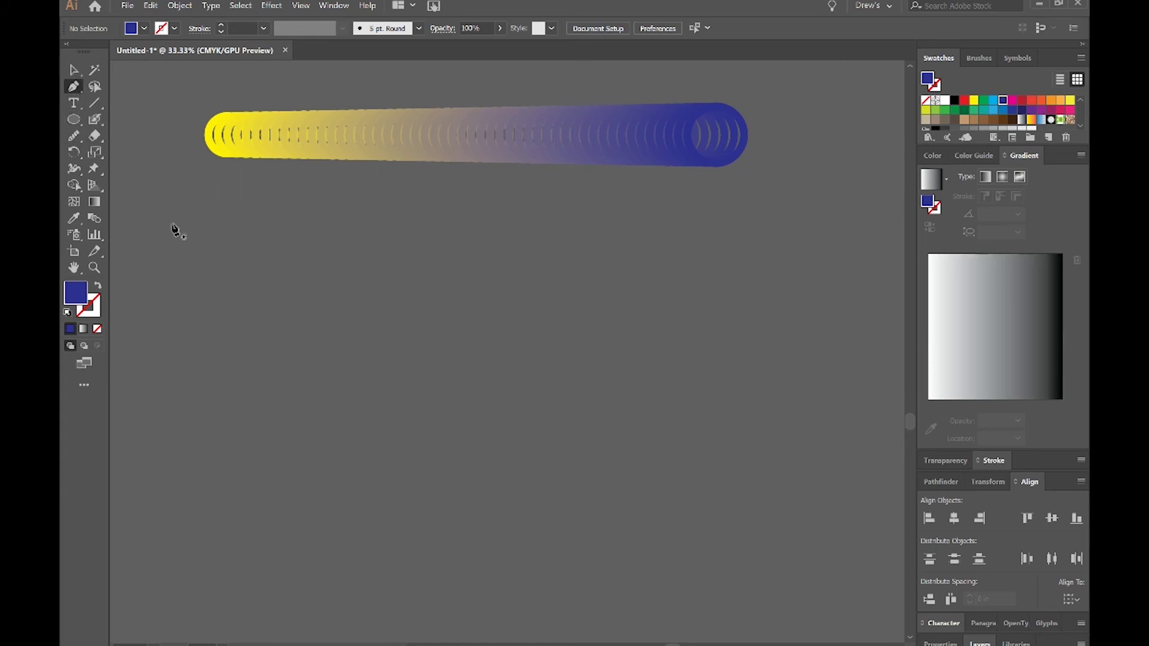
left_click_drag(204, 443, 178, 375)
left_click_drag(344, 233, 543, 256)
left_click_drag(483, 458, 697, 551)
left_click_drag(776, 355, 755, 275)
Remove both the fill and the stroke from the wavy path
left_click(73, 70)
left_click(98, 285)
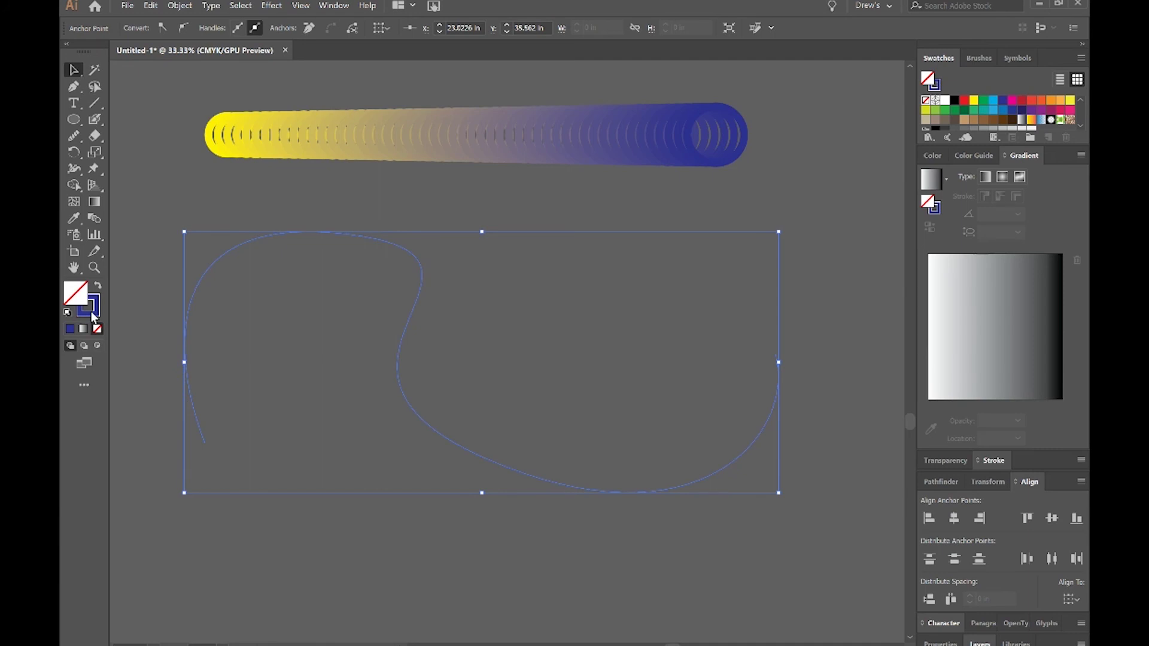
left_click(97, 329)
left_click(186, 329)
Replace the spine of the yellow-to-blue ring blend with the wavy path
left_click_drag(154, 282, 361, 346)
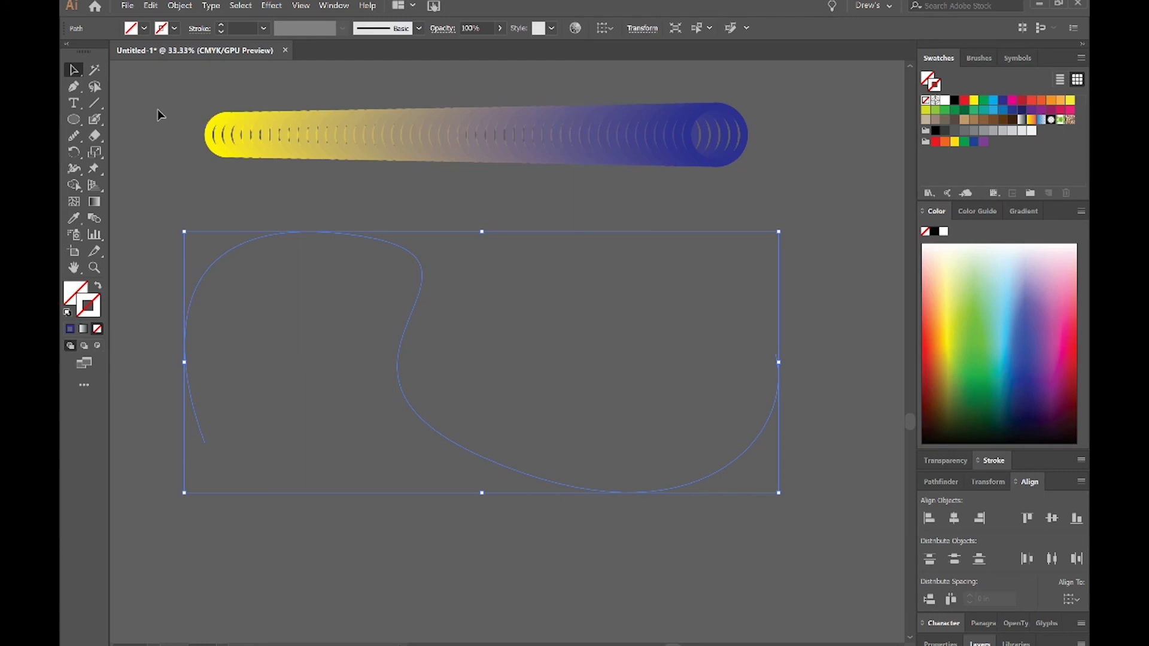
key("ctrl+z")
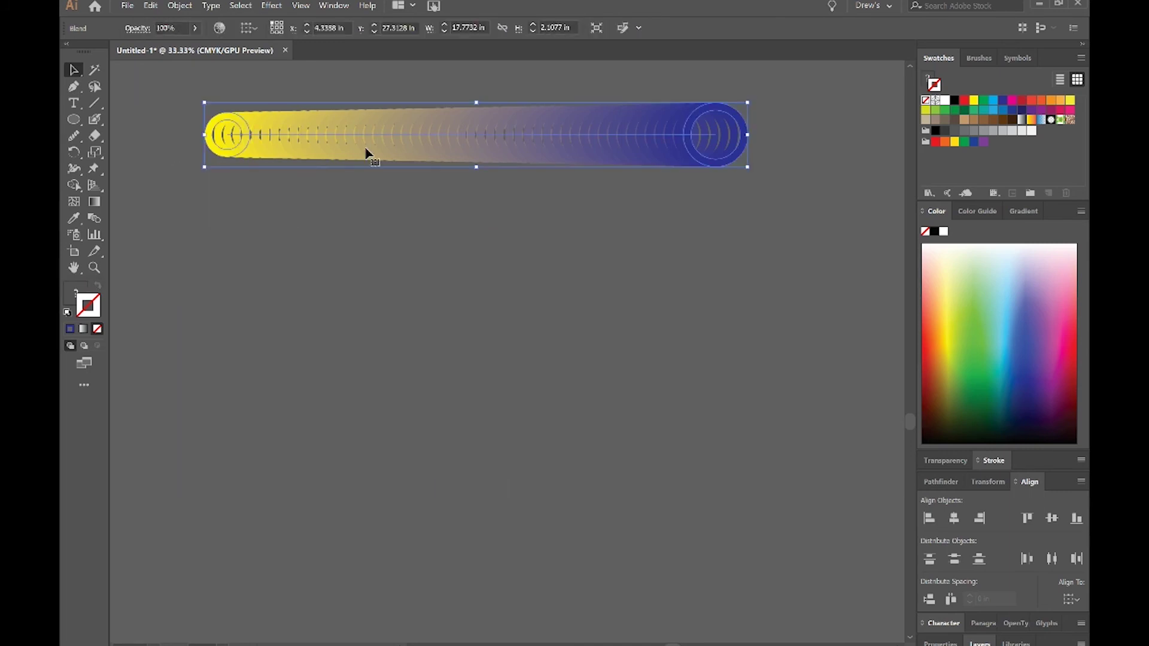
key("ctrl+shift+z")
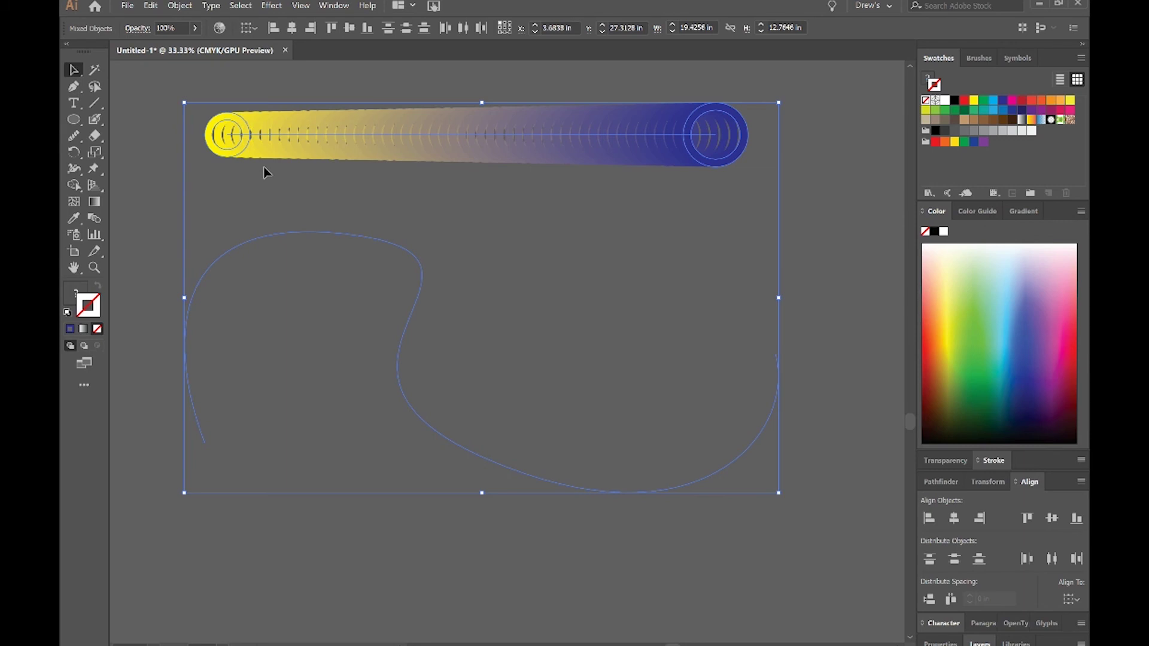
left_click(180, 6)
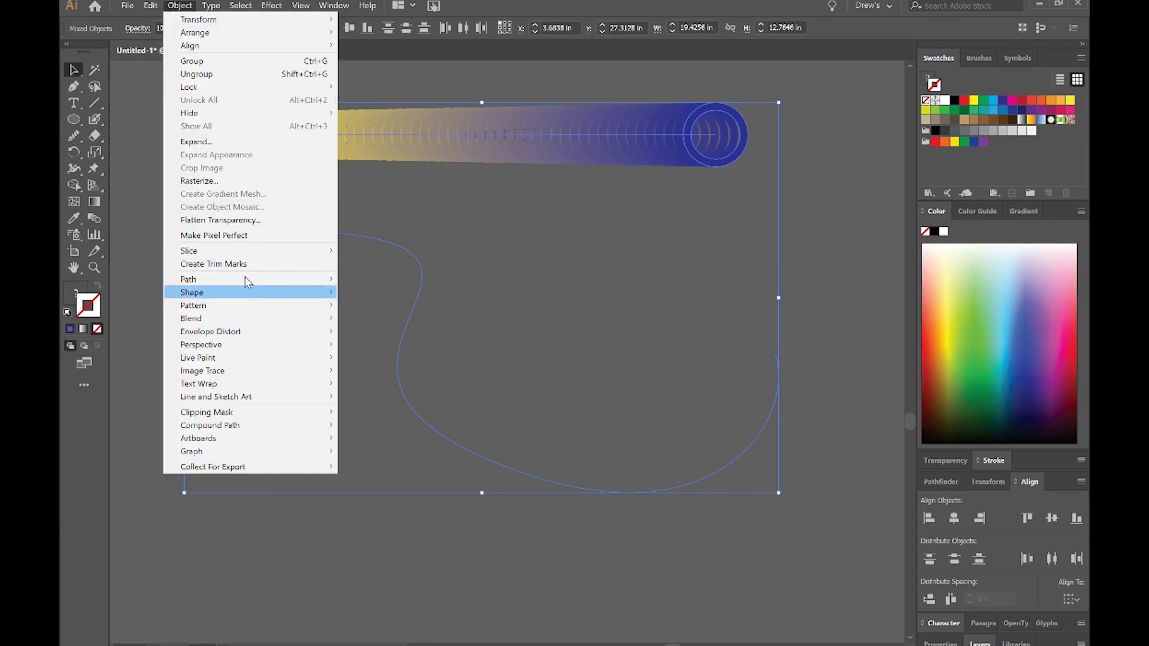
mouse_move(254, 323)
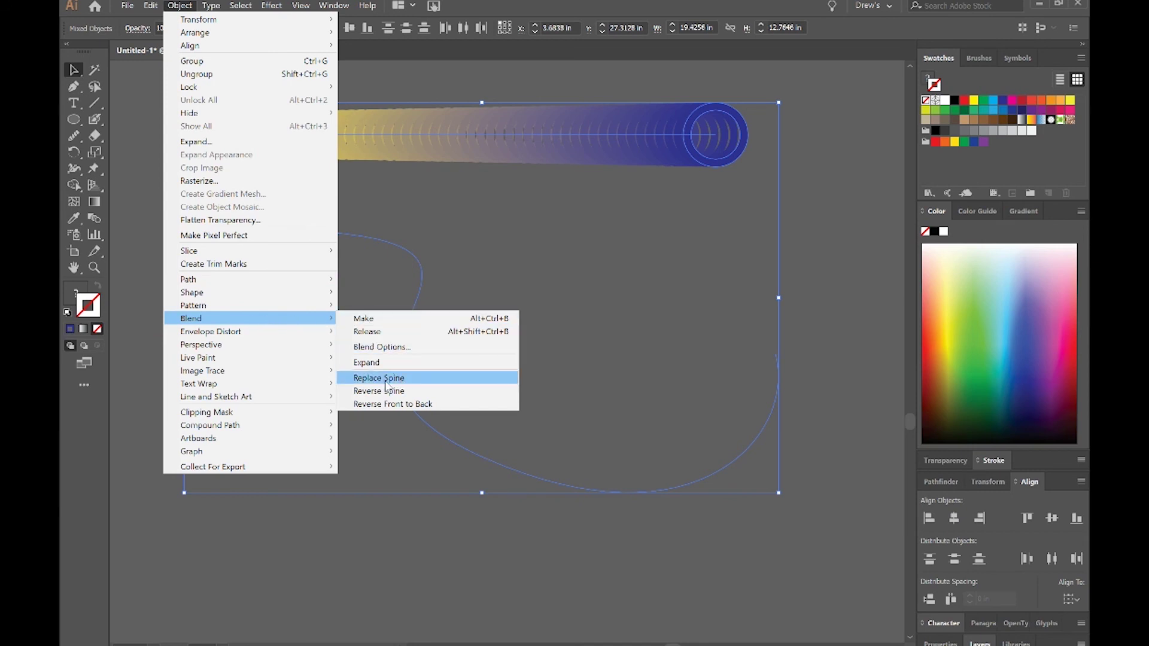
left_click(413, 459)
left_click_drag(413, 459, 497, 359)
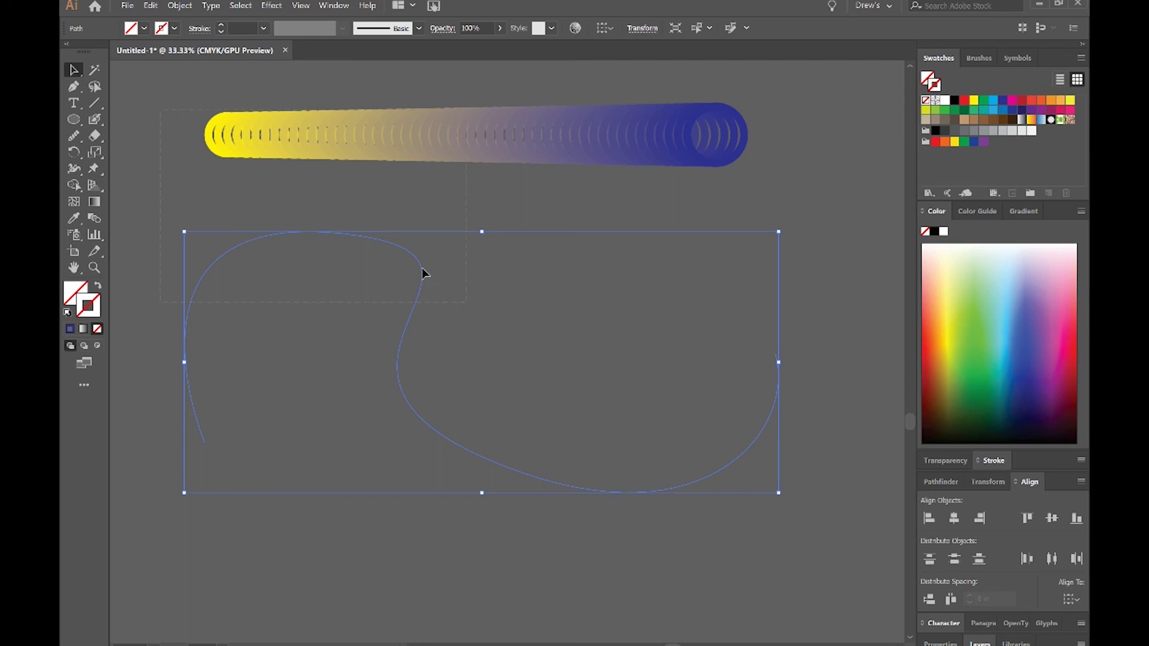
left_click(256, 151, "shift")
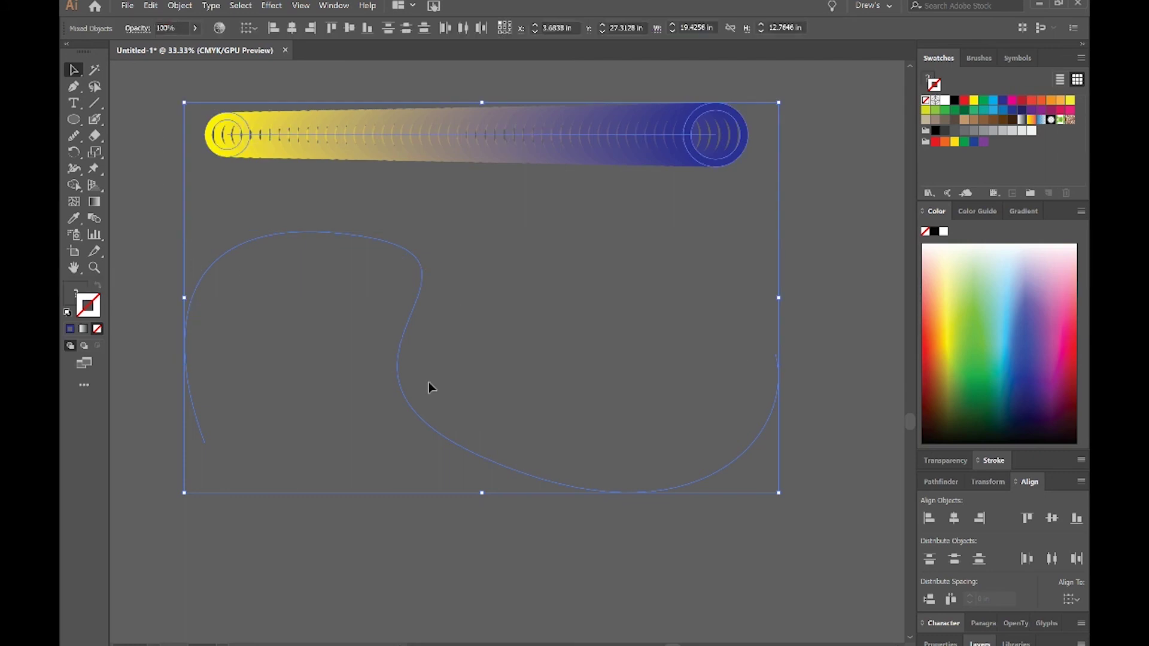
left_click(179, 5)
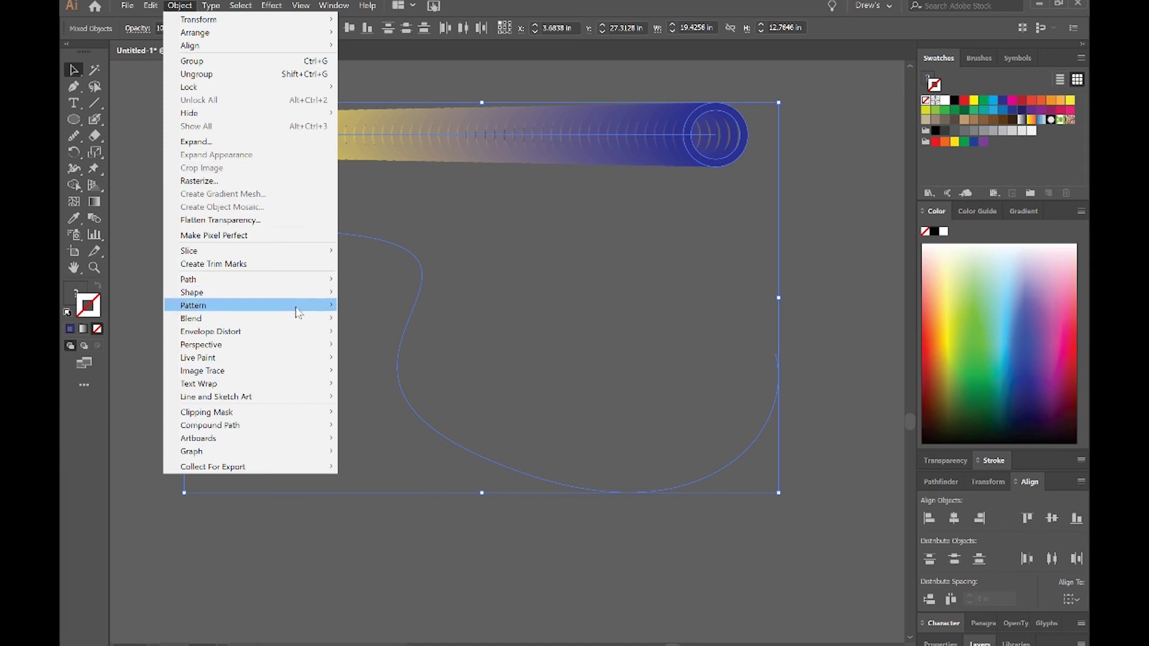
mouse_move(302, 324)
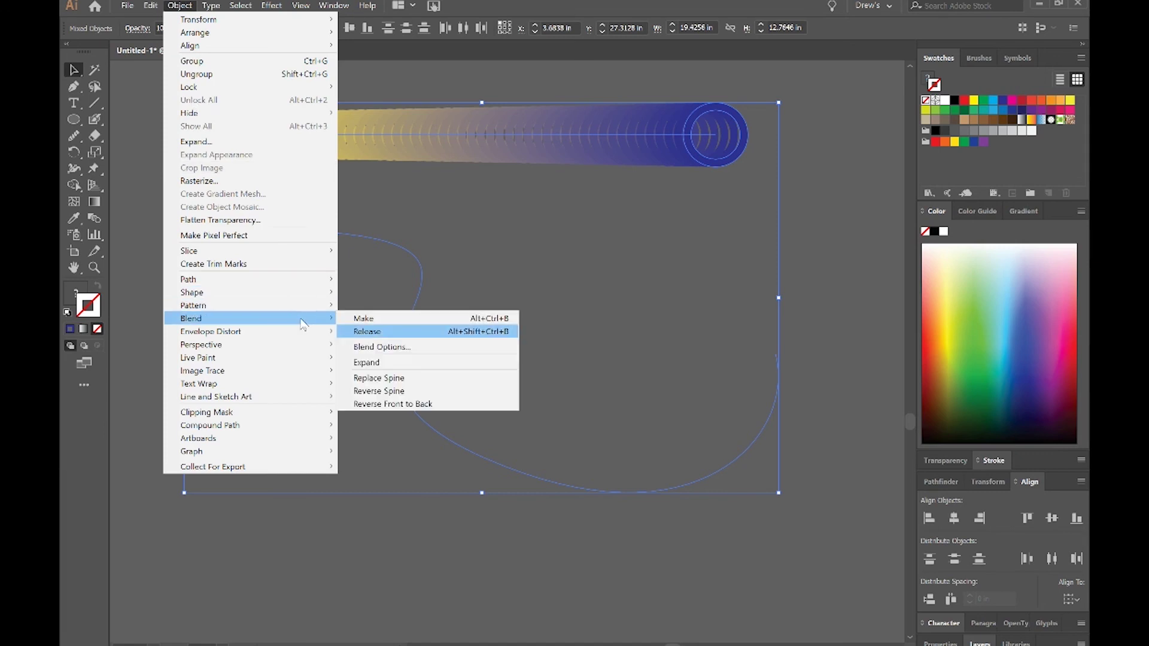
left_click(393, 377)
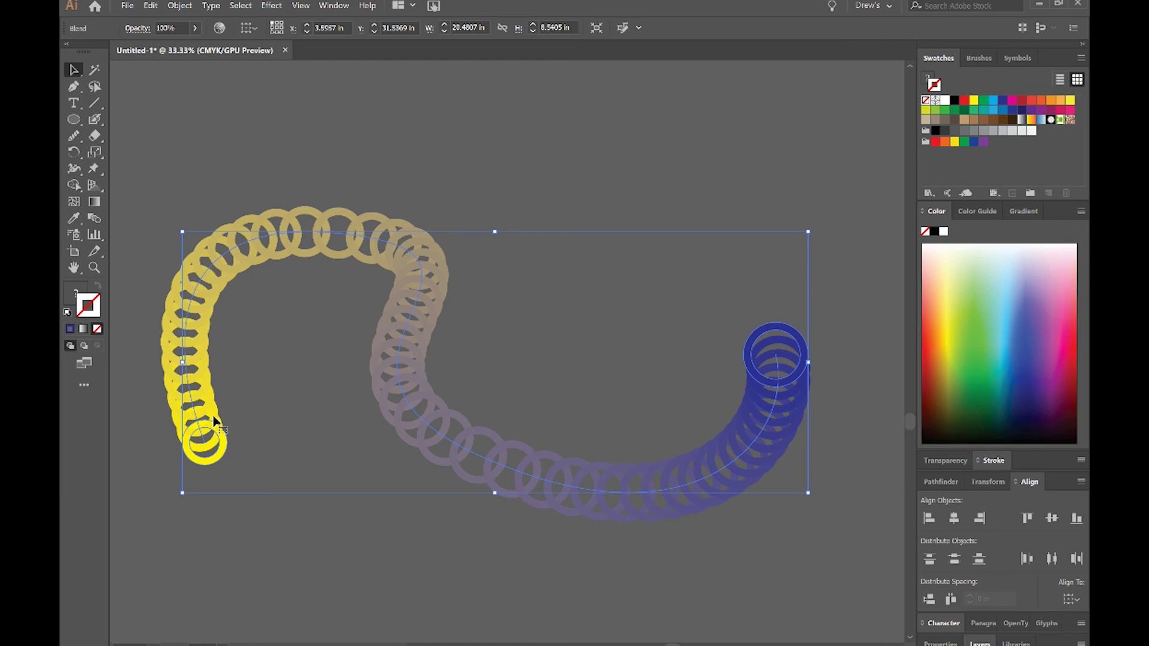
Undo the blend's spine replacement and remove the wavy path
key("ctrl+shift+b")
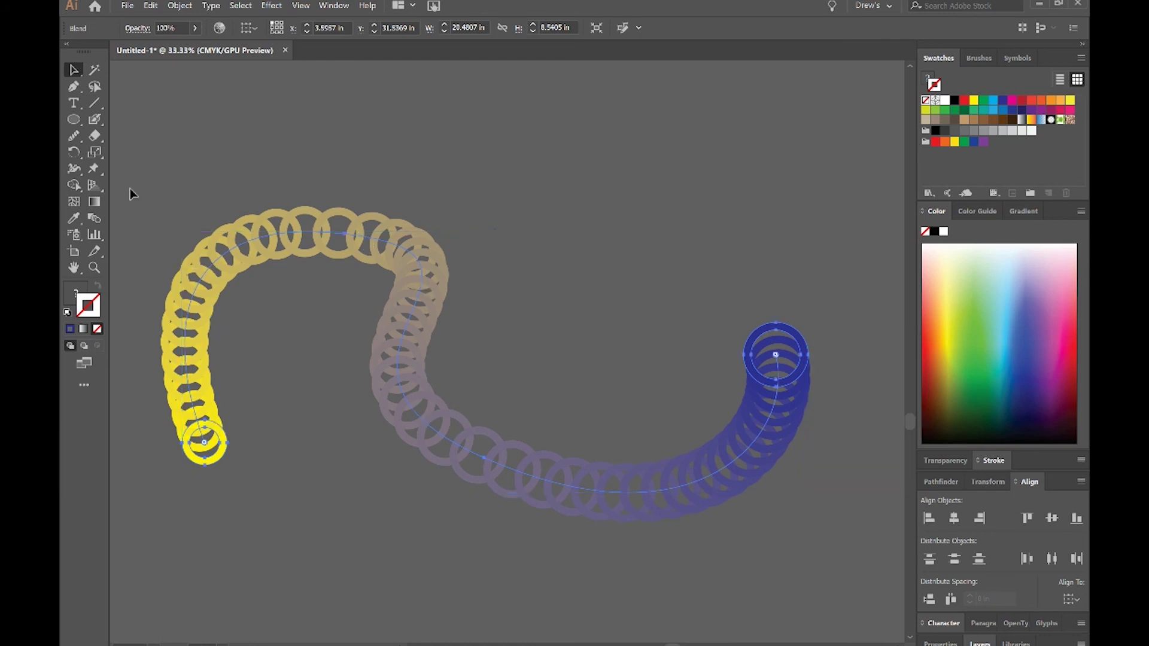
key("ctrl+z")
left_click_drag(179, 308, 321, 325)
left_click(321, 325)
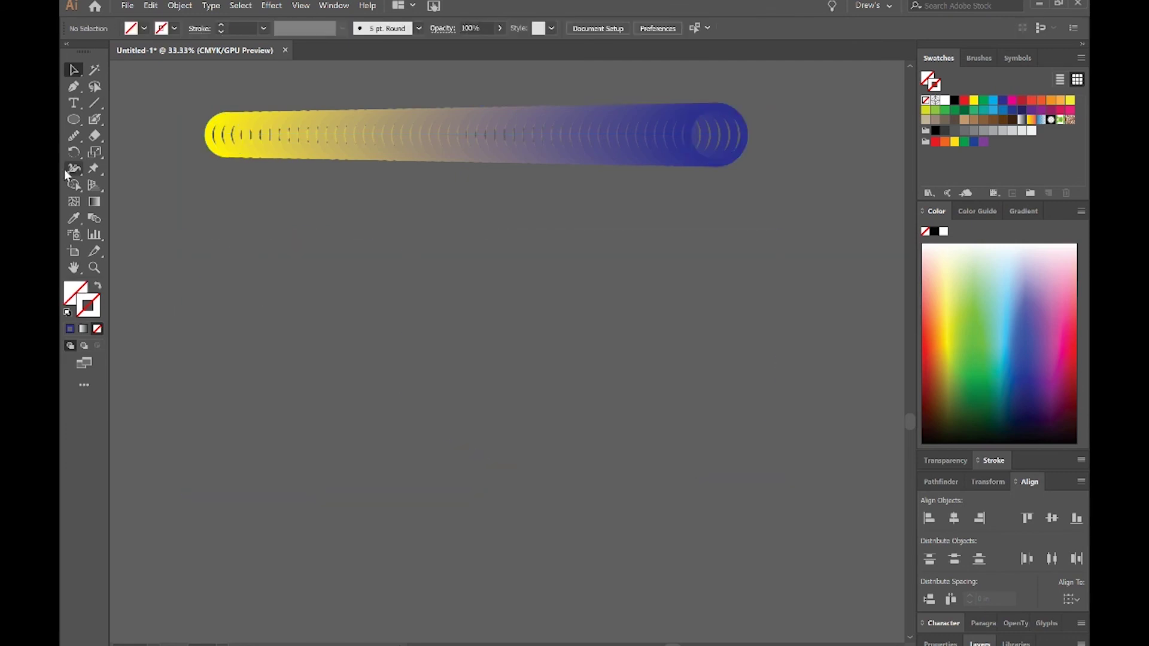
Draw a large circle below the straight blend, make it the blend's spine, and deselect the result
left_click_drag(72, 123, 136, 134)
left_click_drag(350, 286, 650, 465)
key("v")
left_click_drag(153, 83, 600, 388)
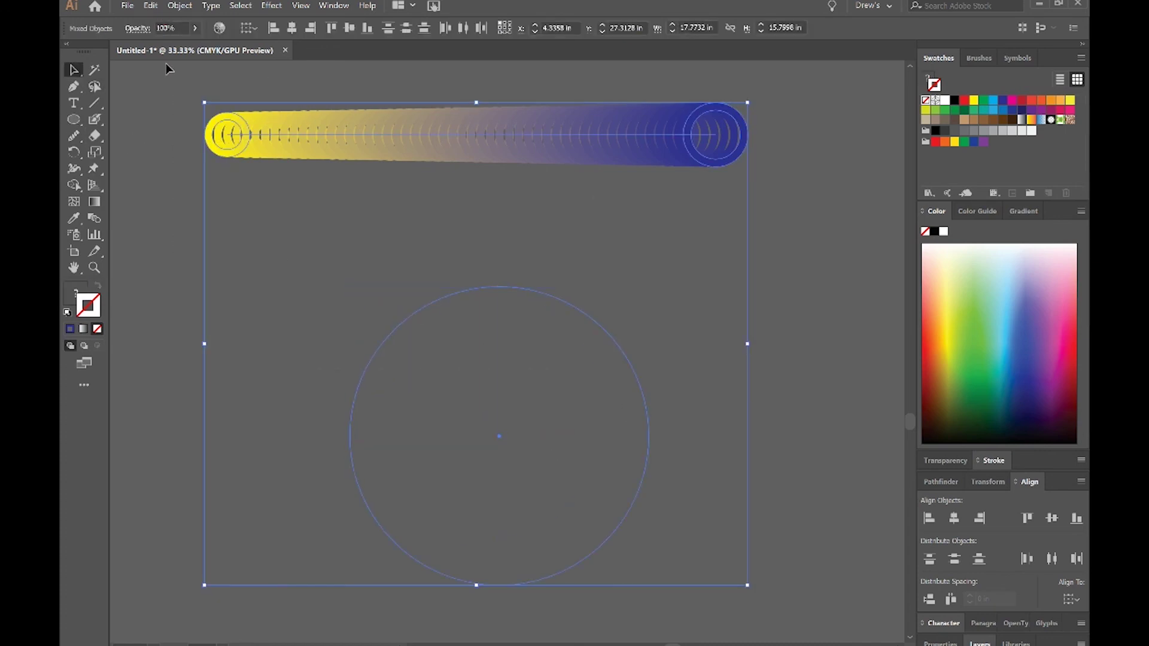
left_click(180, 5)
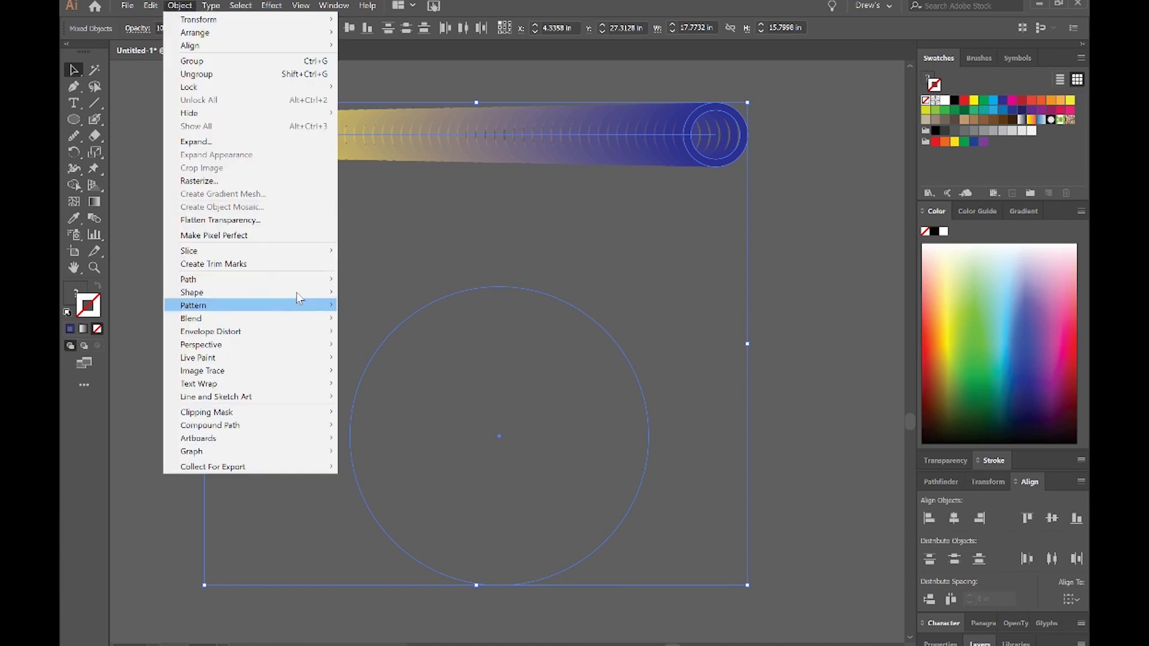
mouse_move(313, 317)
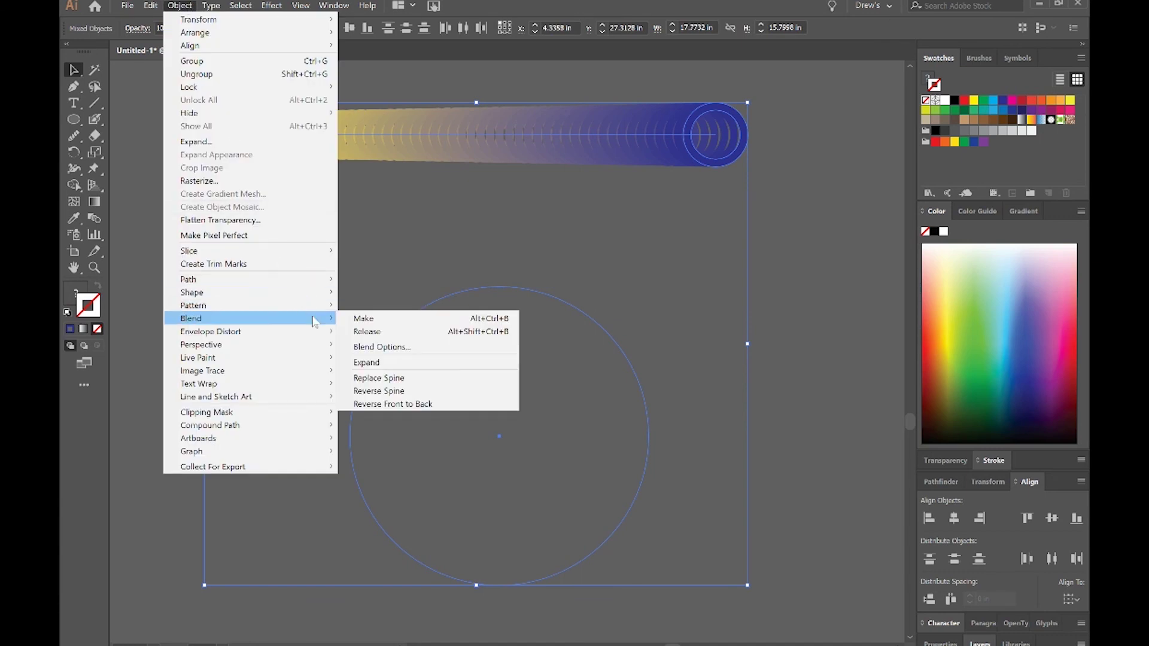
left_click(403, 379)
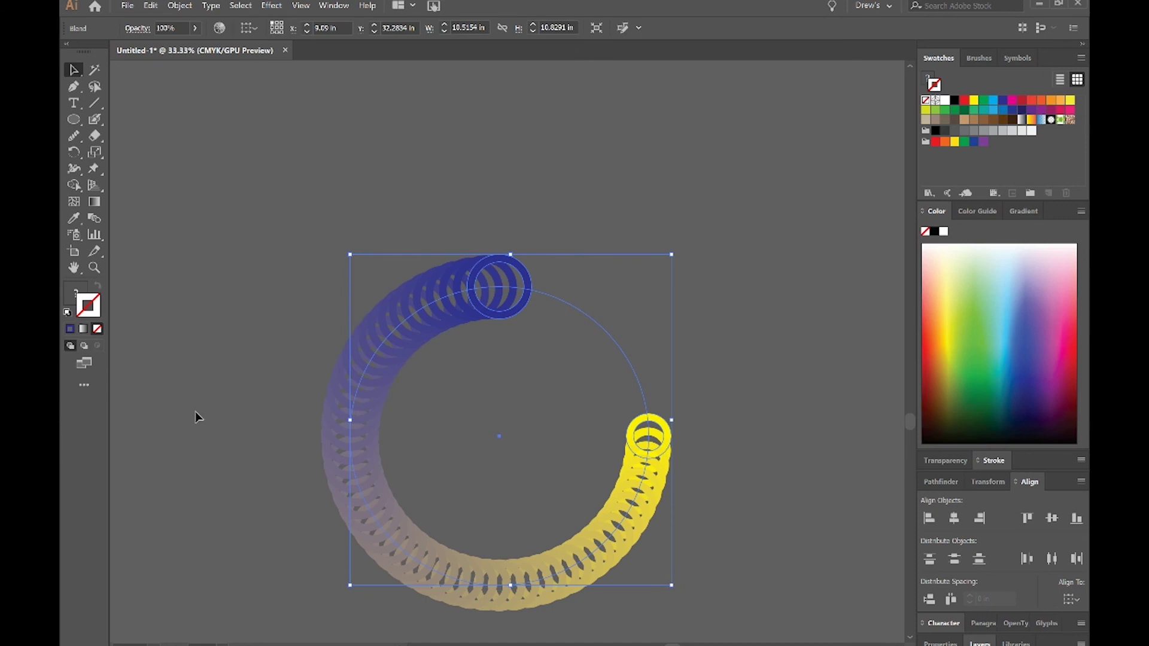
left_click(220, 181)
Duplicate the circular ring blend, placing the copy to the right of the original
scroll(248, 182, "down", 4)
scroll(248, 183, "right", 4)
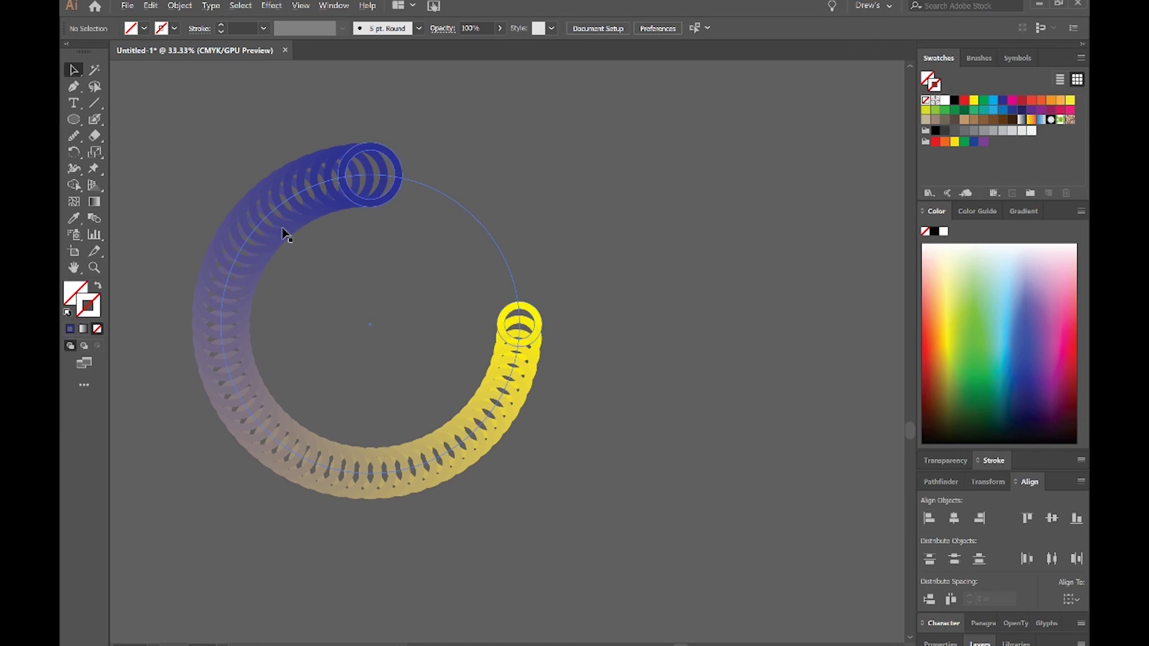
left_click_drag(258, 222, 688, 206)
left_click_drag(580, 292, 264, 253)
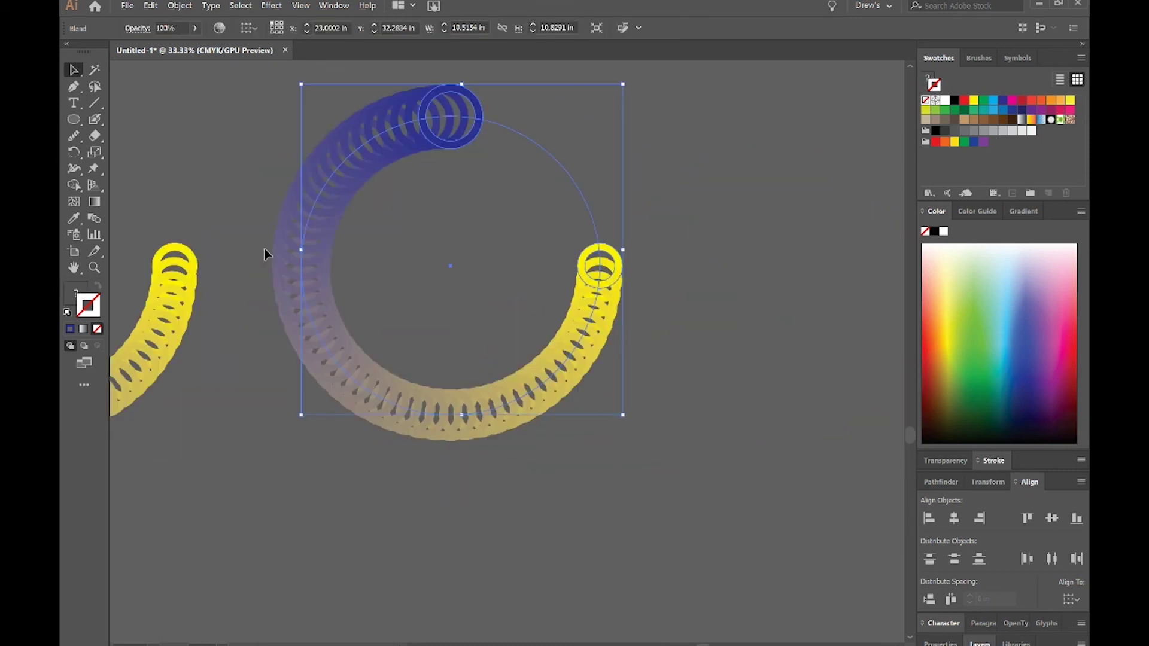
Expand the copied circular blend with Object and Fill included, then deselect everything
left_click(180, 5)
left_click(266, 145)
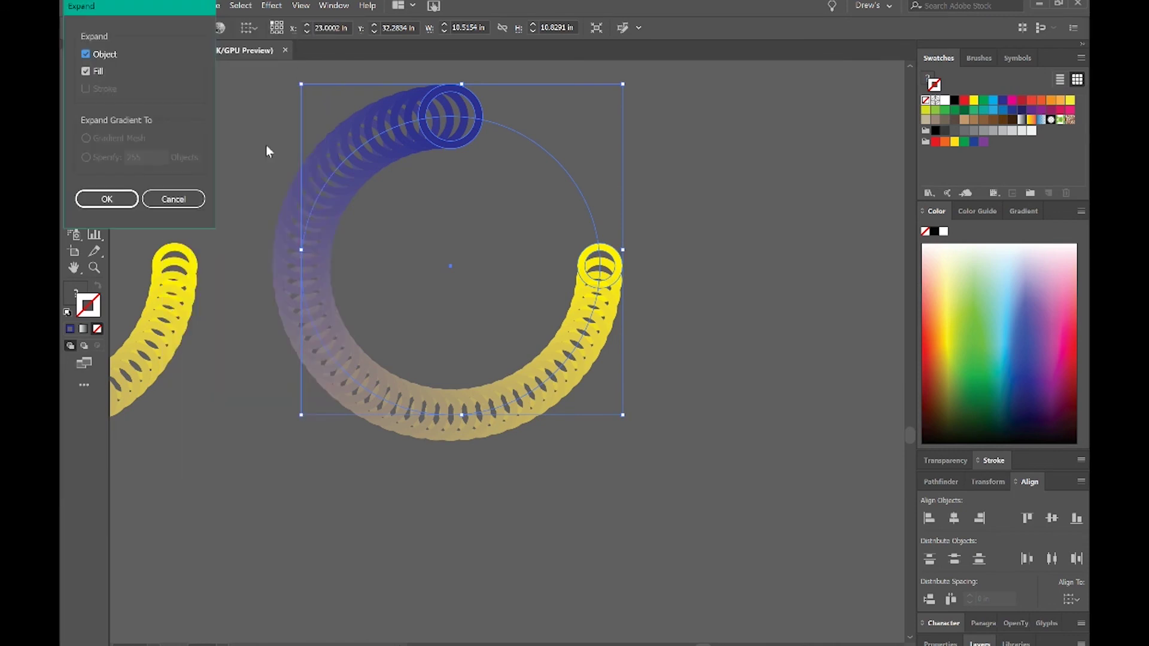
left_click(105, 198)
left_click(436, 177)
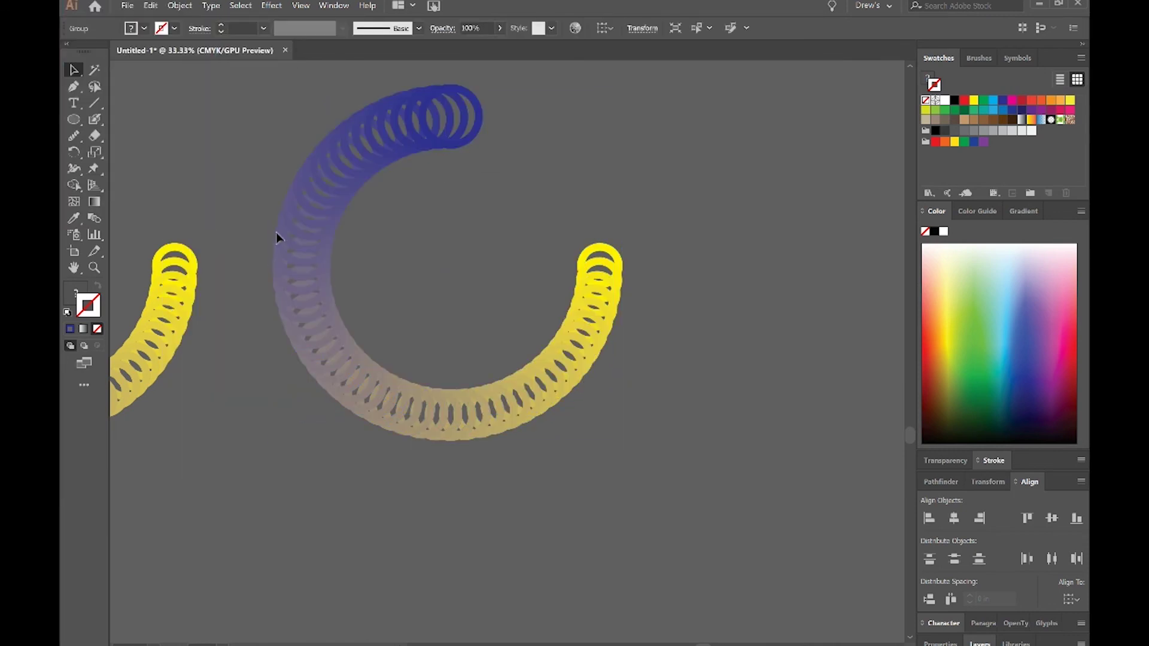
left_click(315, 226)
scroll(475, 298, "left", 5)
left_click(238, 126, "shift")
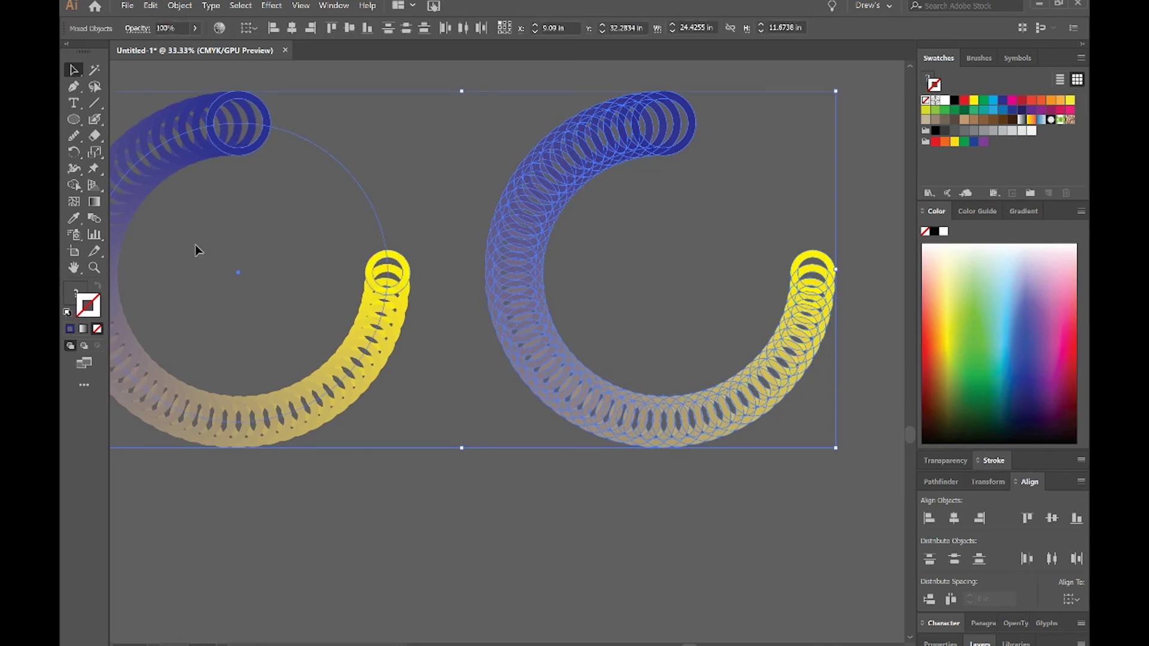
left_click(457, 197)
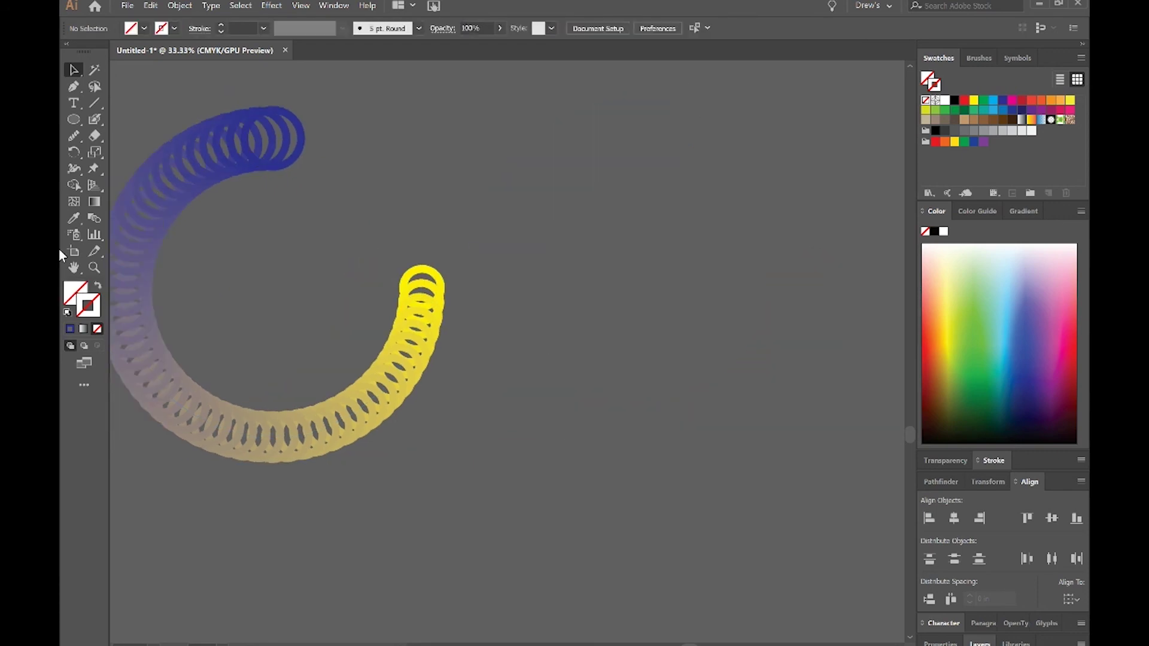
Scale the expanded ring group down to a little over half its size and move it up and to the left
left_click_drag(58, 249, 174, 196)
left_click(180, 191)
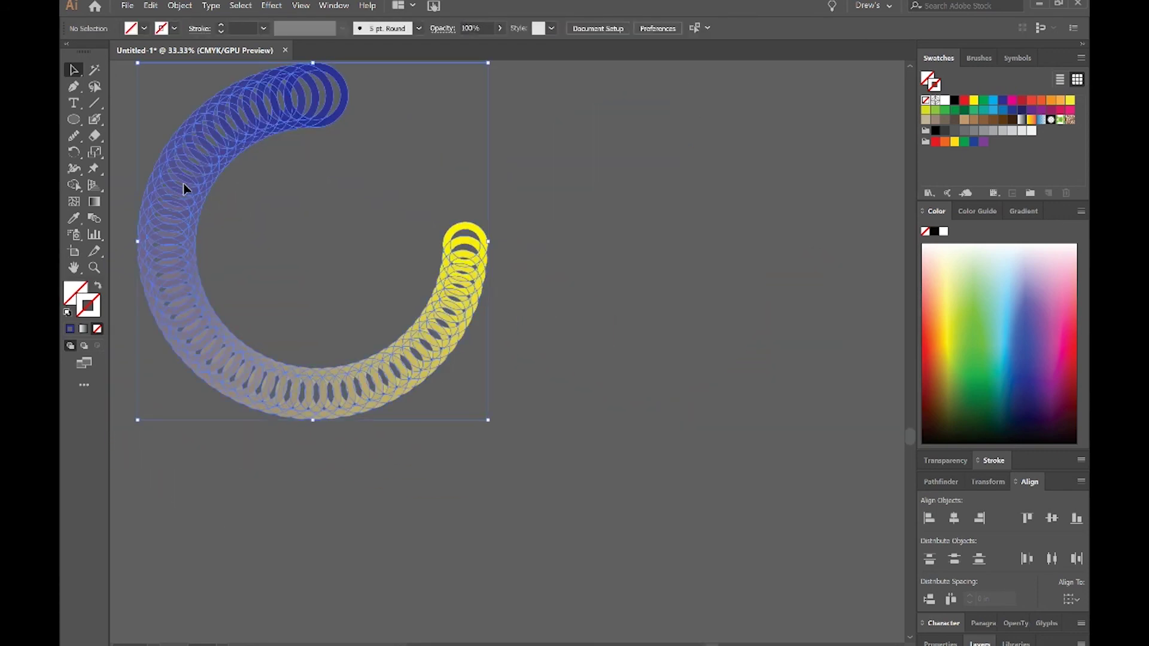
left_click_drag(135, 66, 282, 217)
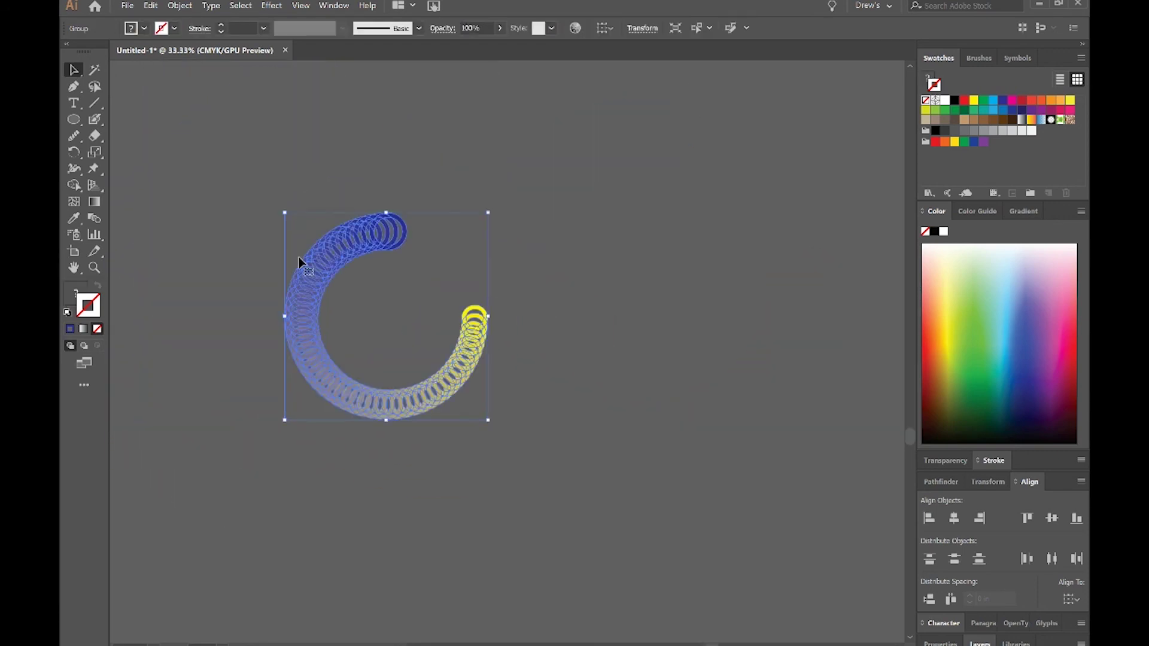
left_click(267, 216)
left_click_drag(327, 258, 190, 142)
left_click(464, 234)
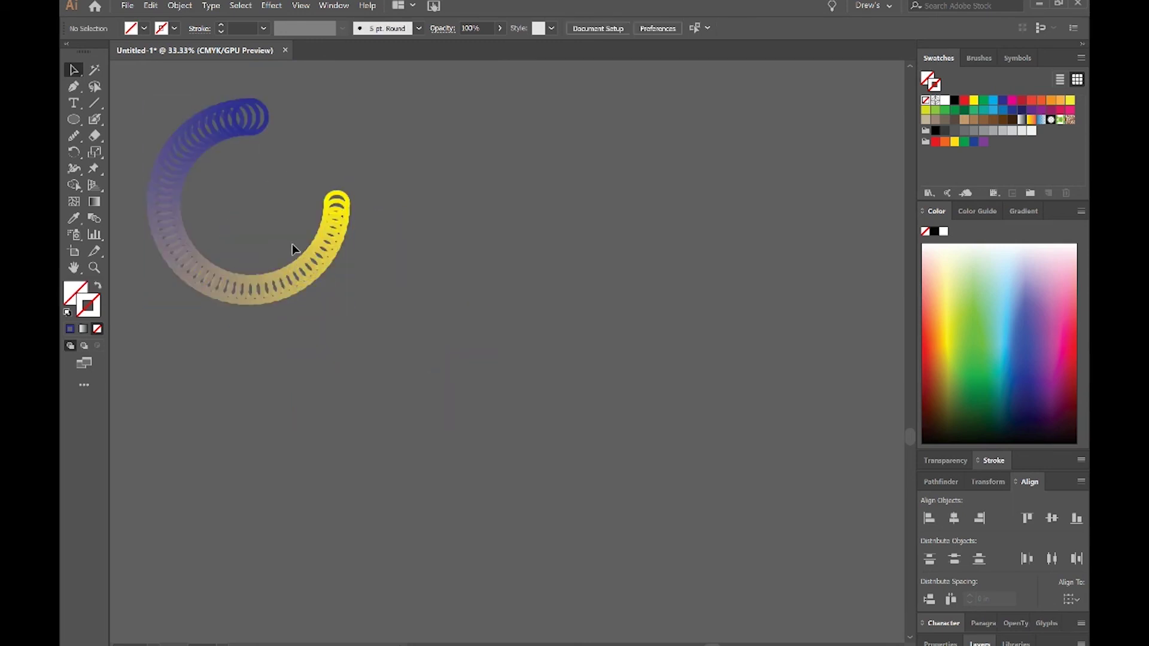
Create a copy of the expanded ring group rotated 45° about the tip of its yellow end
left_click_drag(295, 249, 380, 277)
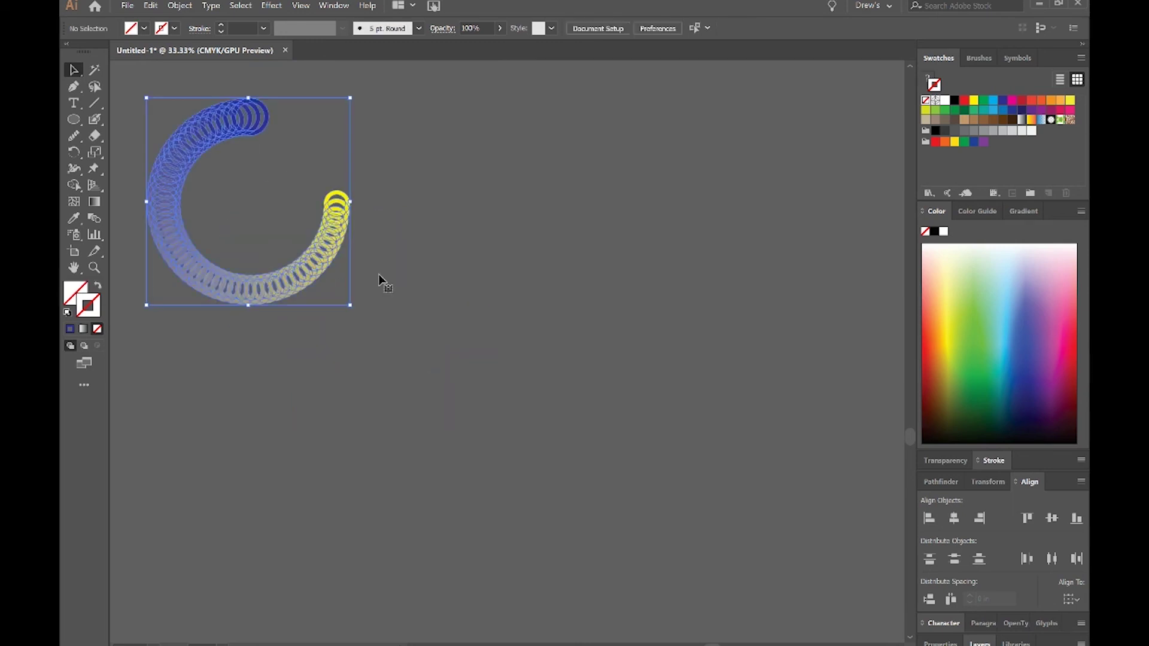
left_click(74, 152)
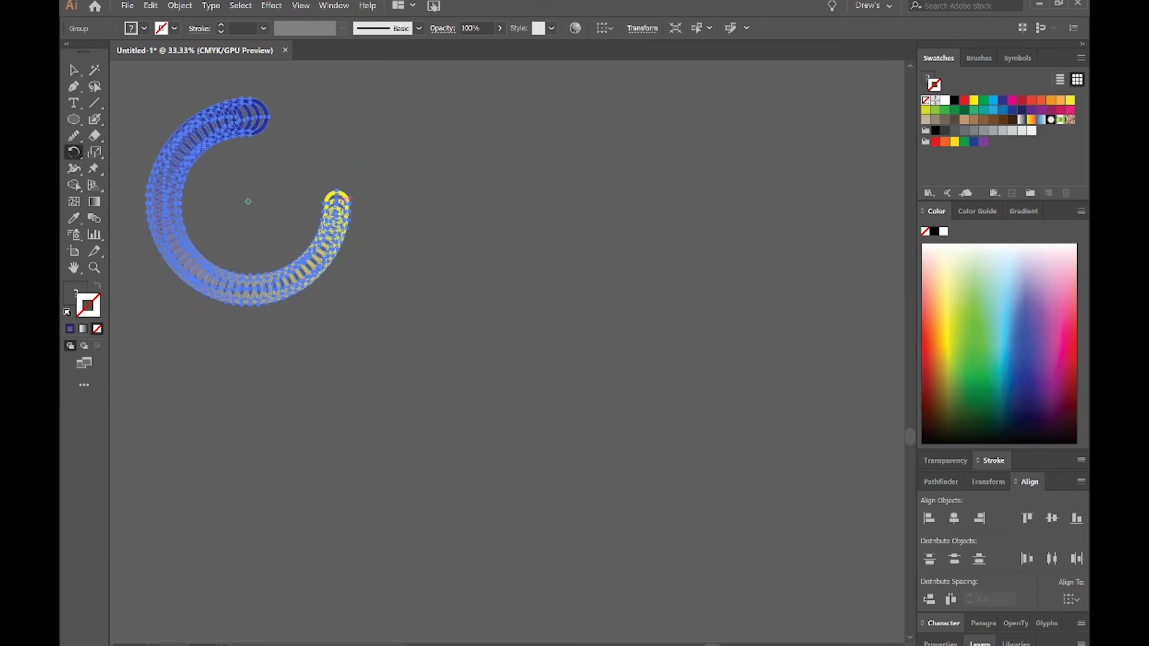
left_click(337, 192, "alt")
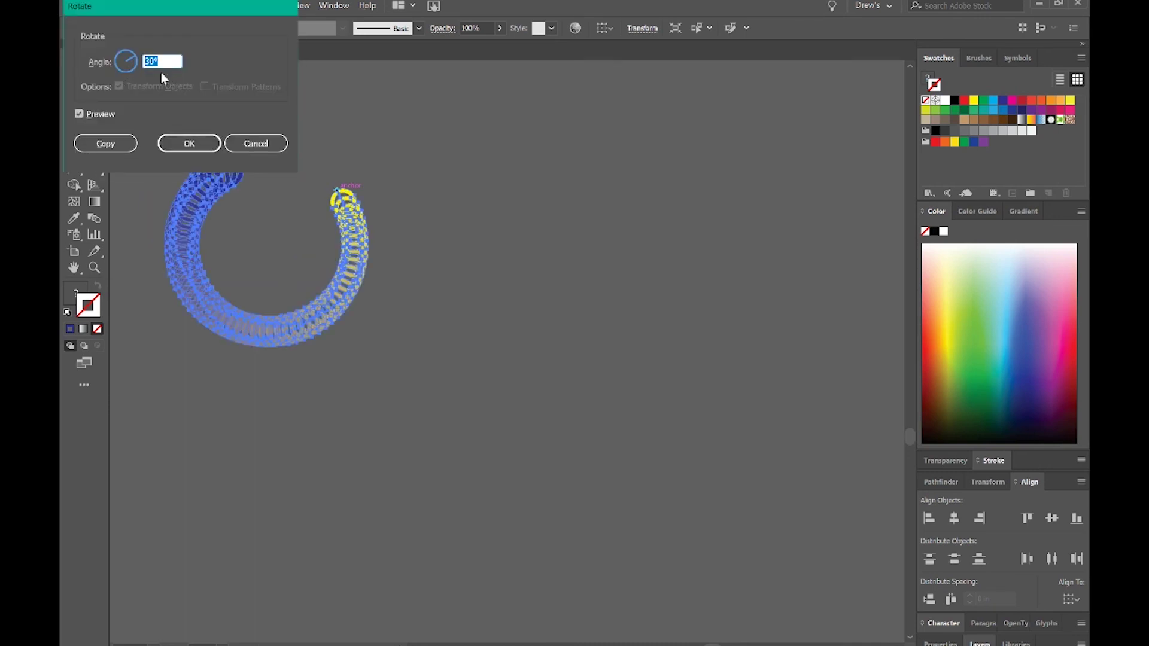
type("45")
key("Tab")
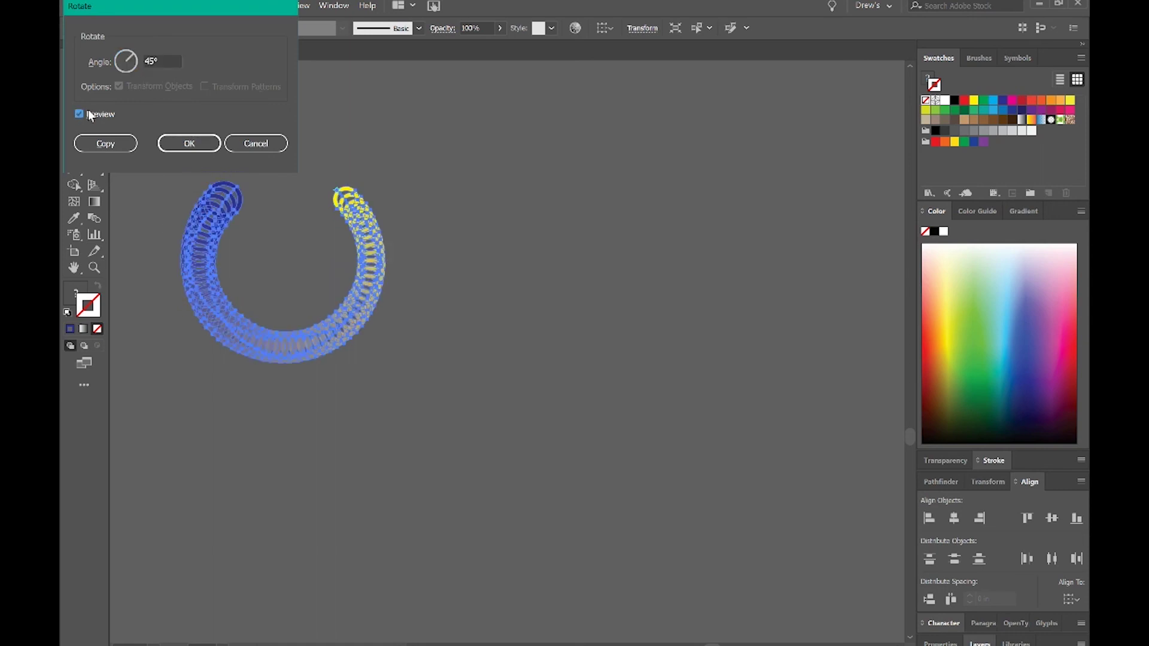
left_click_drag(113, 14, 605, 310)
left_click(592, 409)
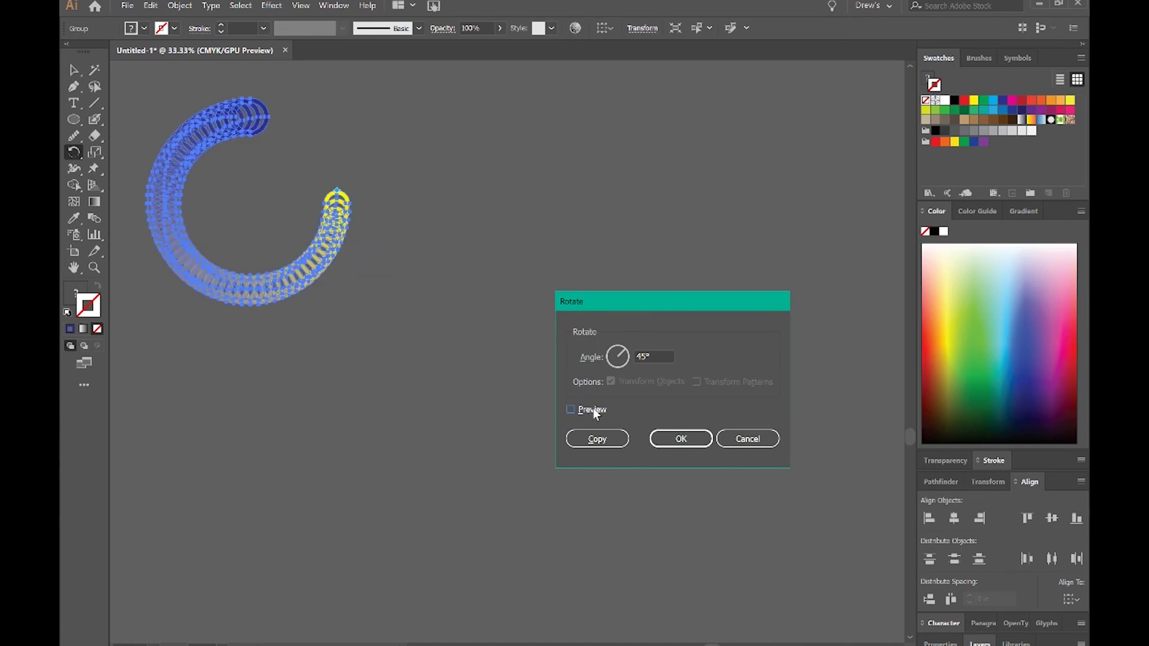
left_click(594, 410)
left_click(593, 409)
left_click(592, 409)
left_click(592, 409)
left_click(591, 407)
left_click(597, 439)
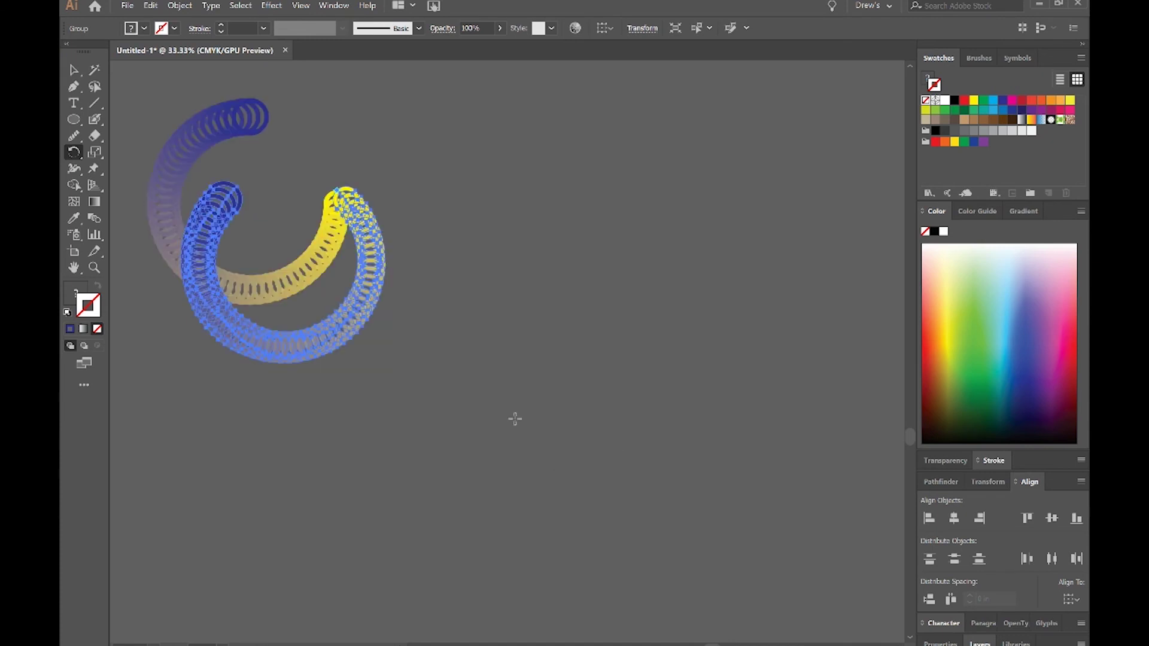
Repeat the 45° rotated copy six more times to complete an eight-armed pinwheel
key("ctrl+d")
key("ctrl+d")
key("ctrl+d")
key("ctrl+d")
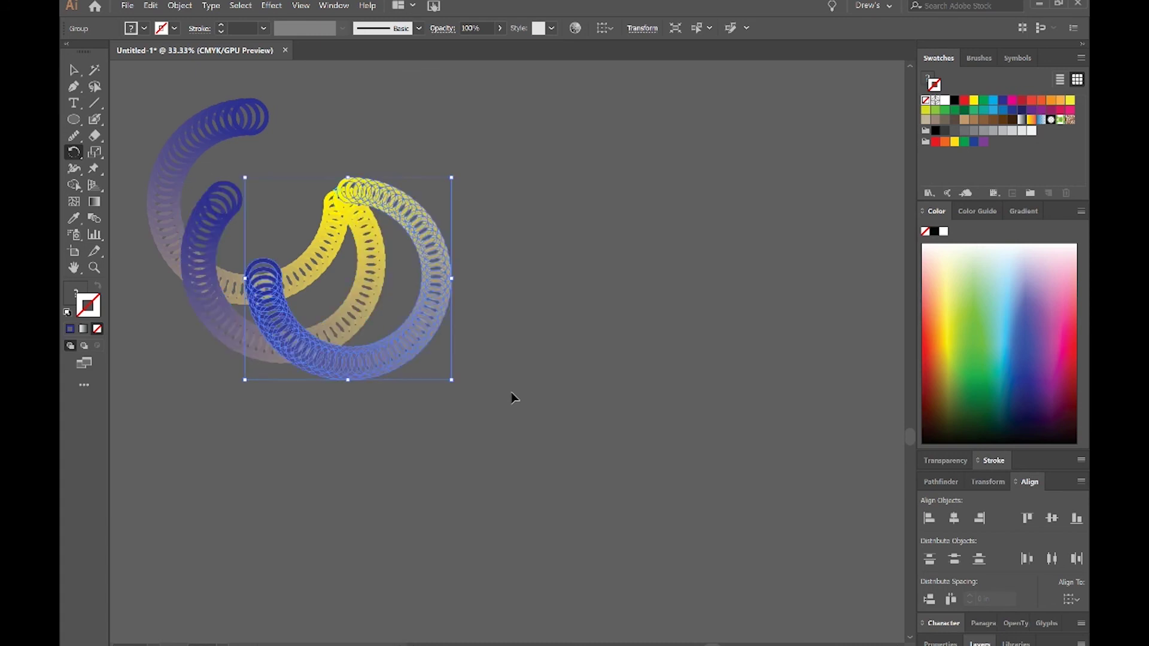
key("ctrl+d")
key("ctrl+d")
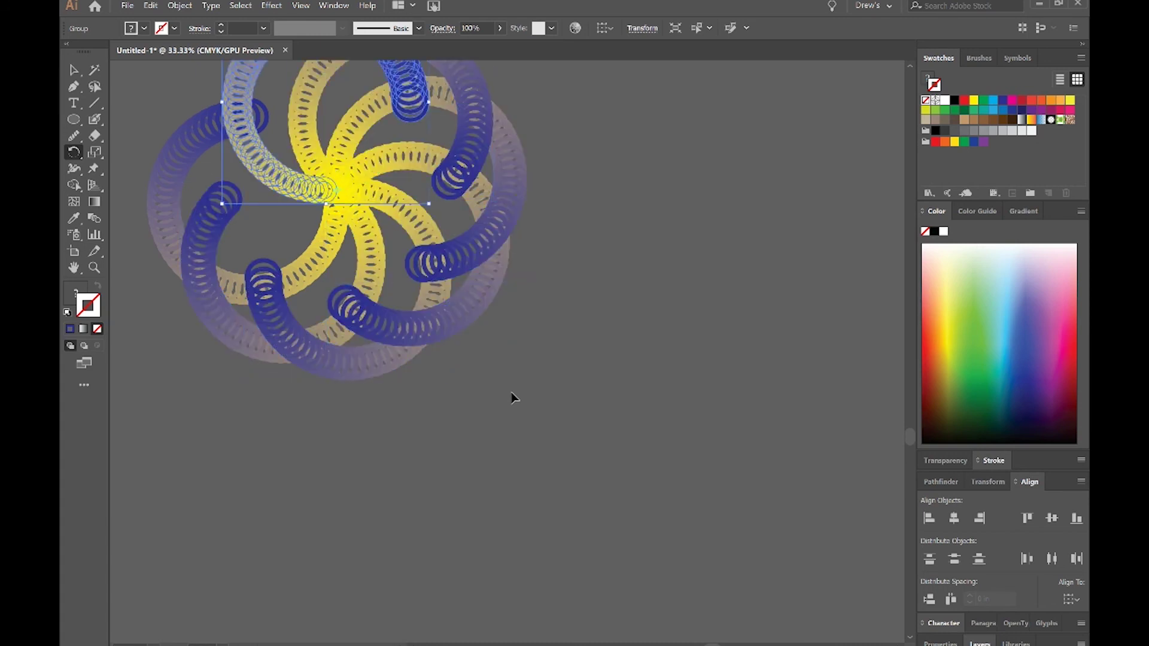
Select all arms of the pinwheel, move them to the right away from the original circular blend, and deselect
left_click(73, 70)
left_click(205, 347)
left_click(269, 487)
left_click_drag(270, 487, 354, 562)
left_click(539, 385)
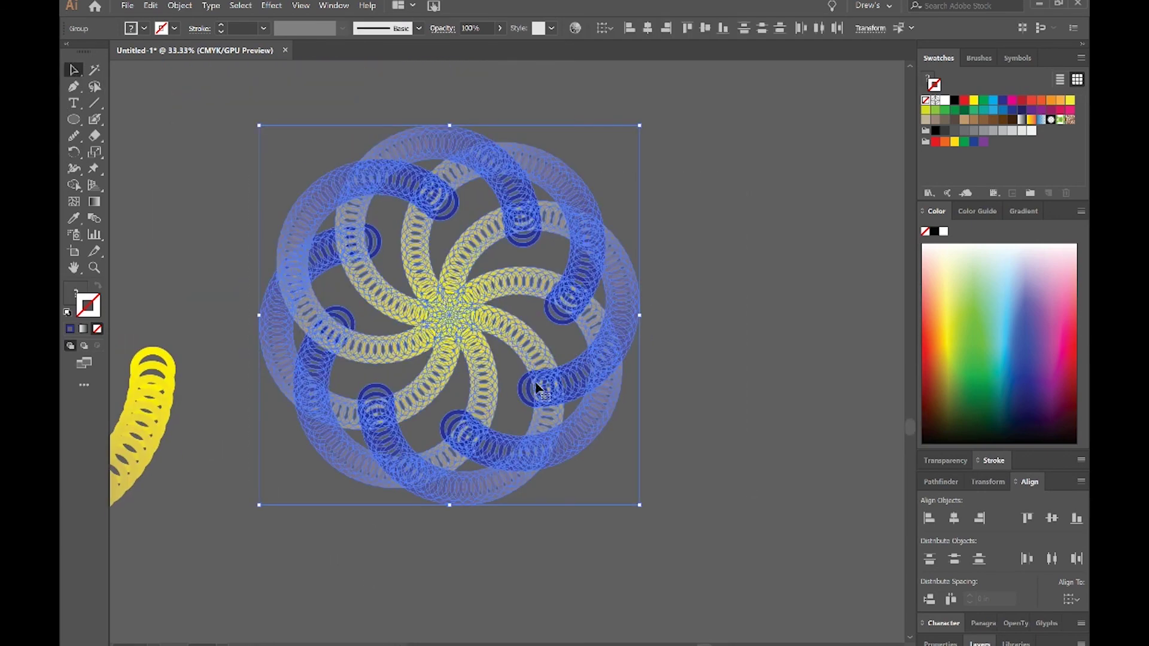
left_click_drag(434, 296, 598, 293)
left_click(374, 281)
left_click_drag(372, 288, 284, 293)
key("z")
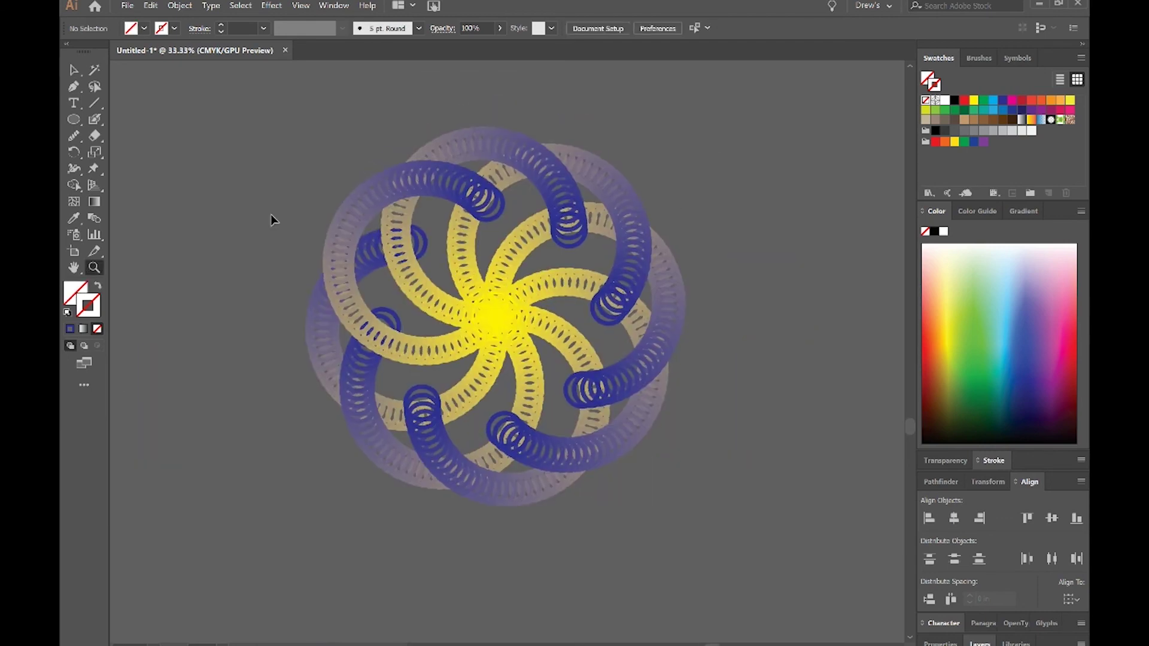
left_click_drag(468, 293, 531, 314)
left_click(84, 71)
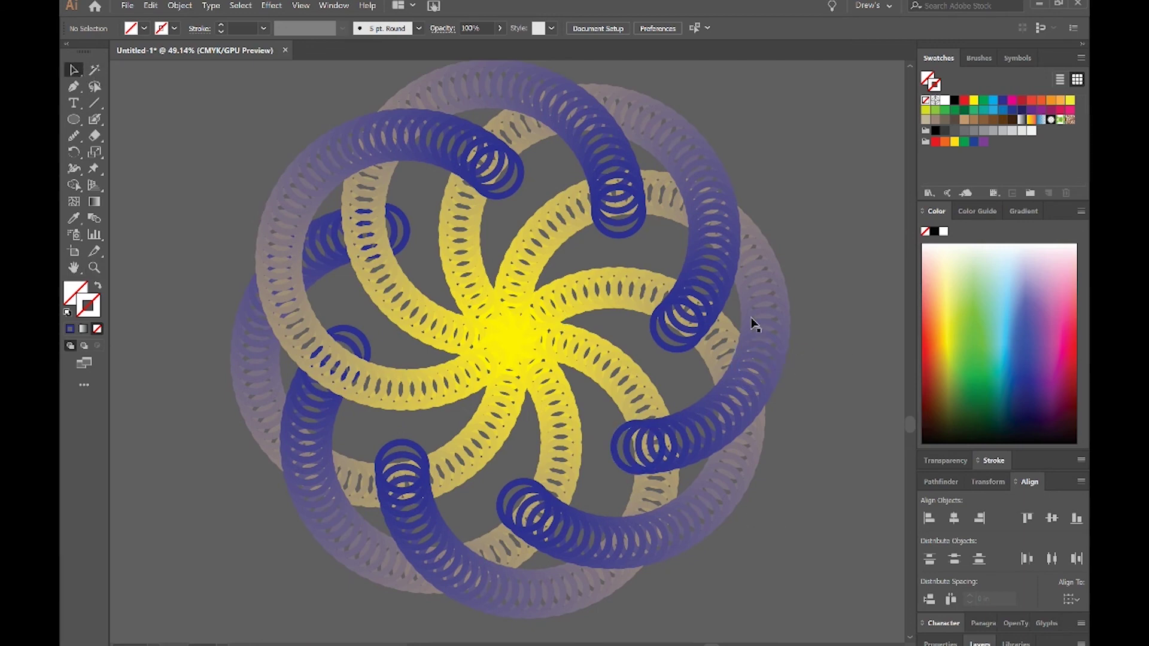
key("ctrl+minus")
left_click_drag(751, 317, 742, 296)
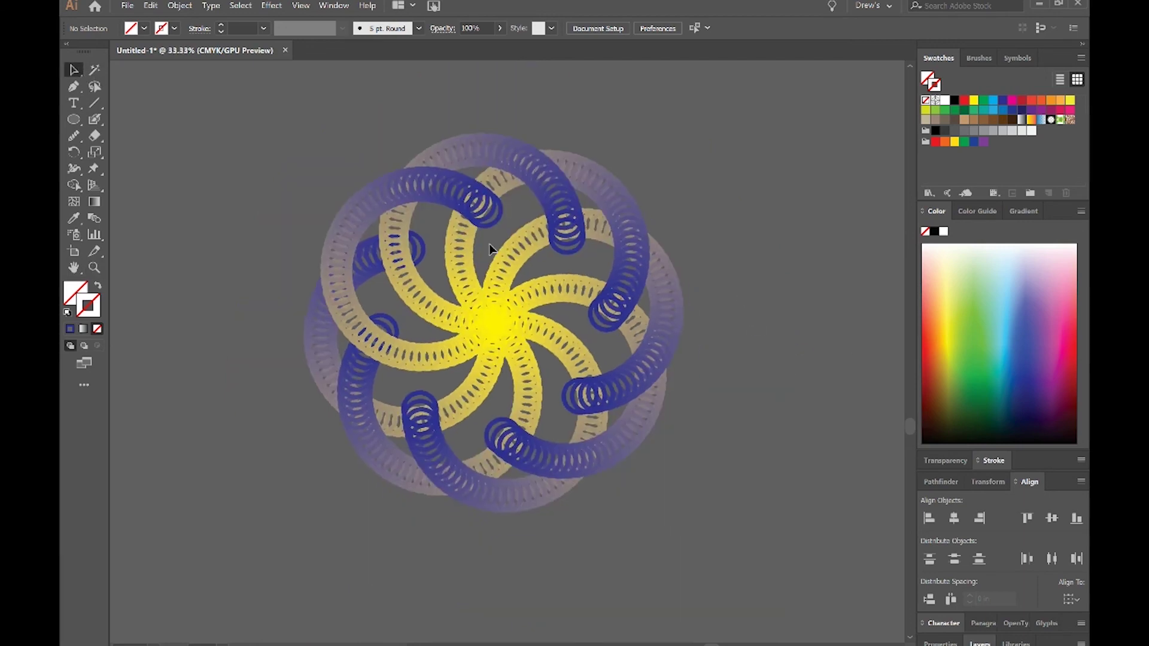